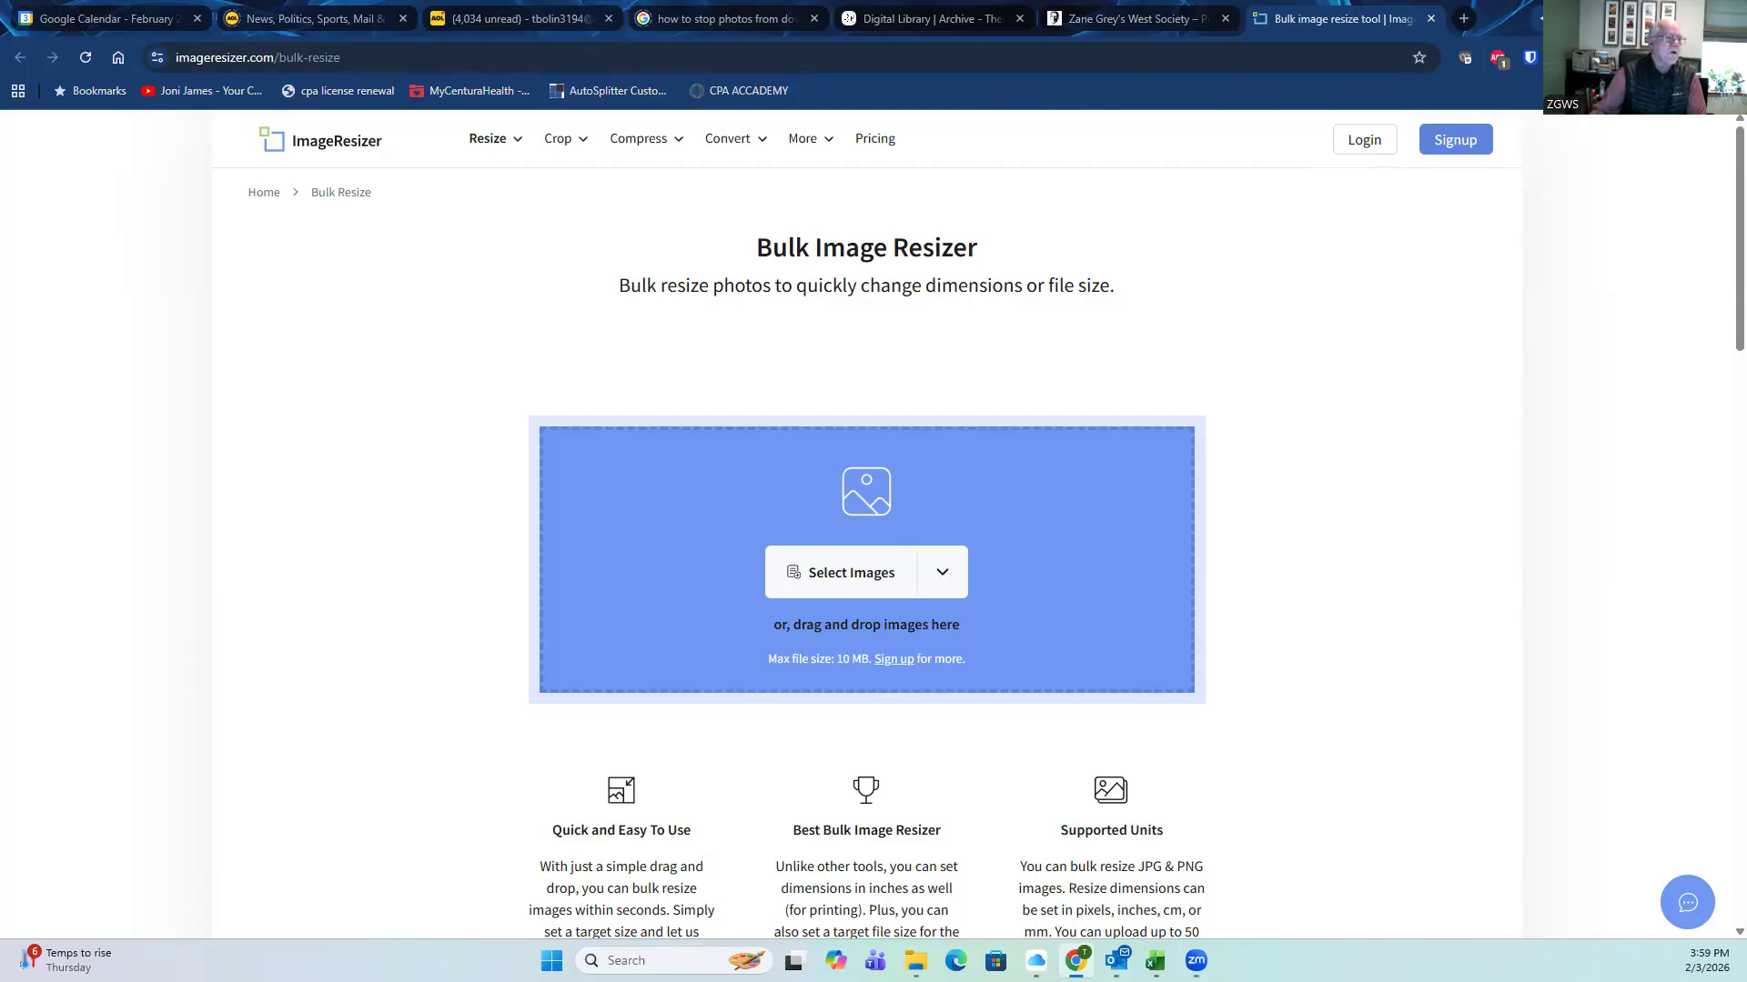
# Step: With the Bulk Image Resizer page ready, switch to File Explorer to find the book photos
pyautogui.hotkey('alt', 'Tab')
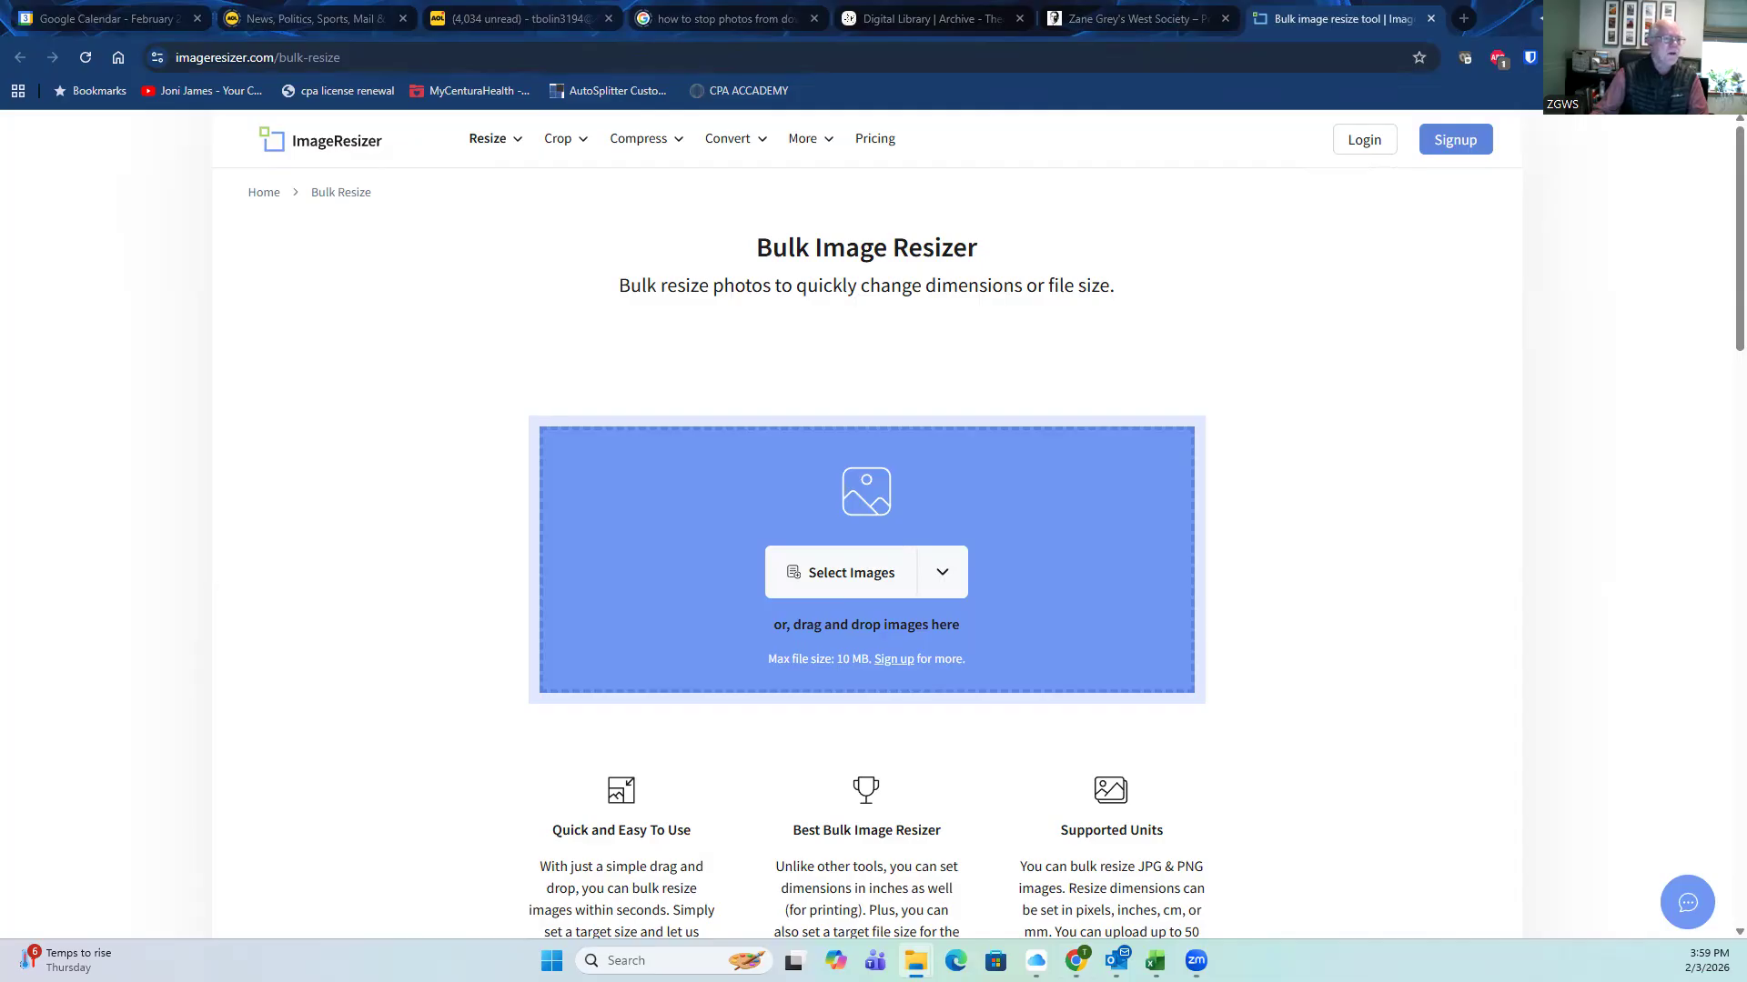
# Step: Add the three Redheaded Outfield photos, set a 200 KB target file size, and export them
pyautogui.moveTo(0, 491); pyautogui.dragTo(896, 550)
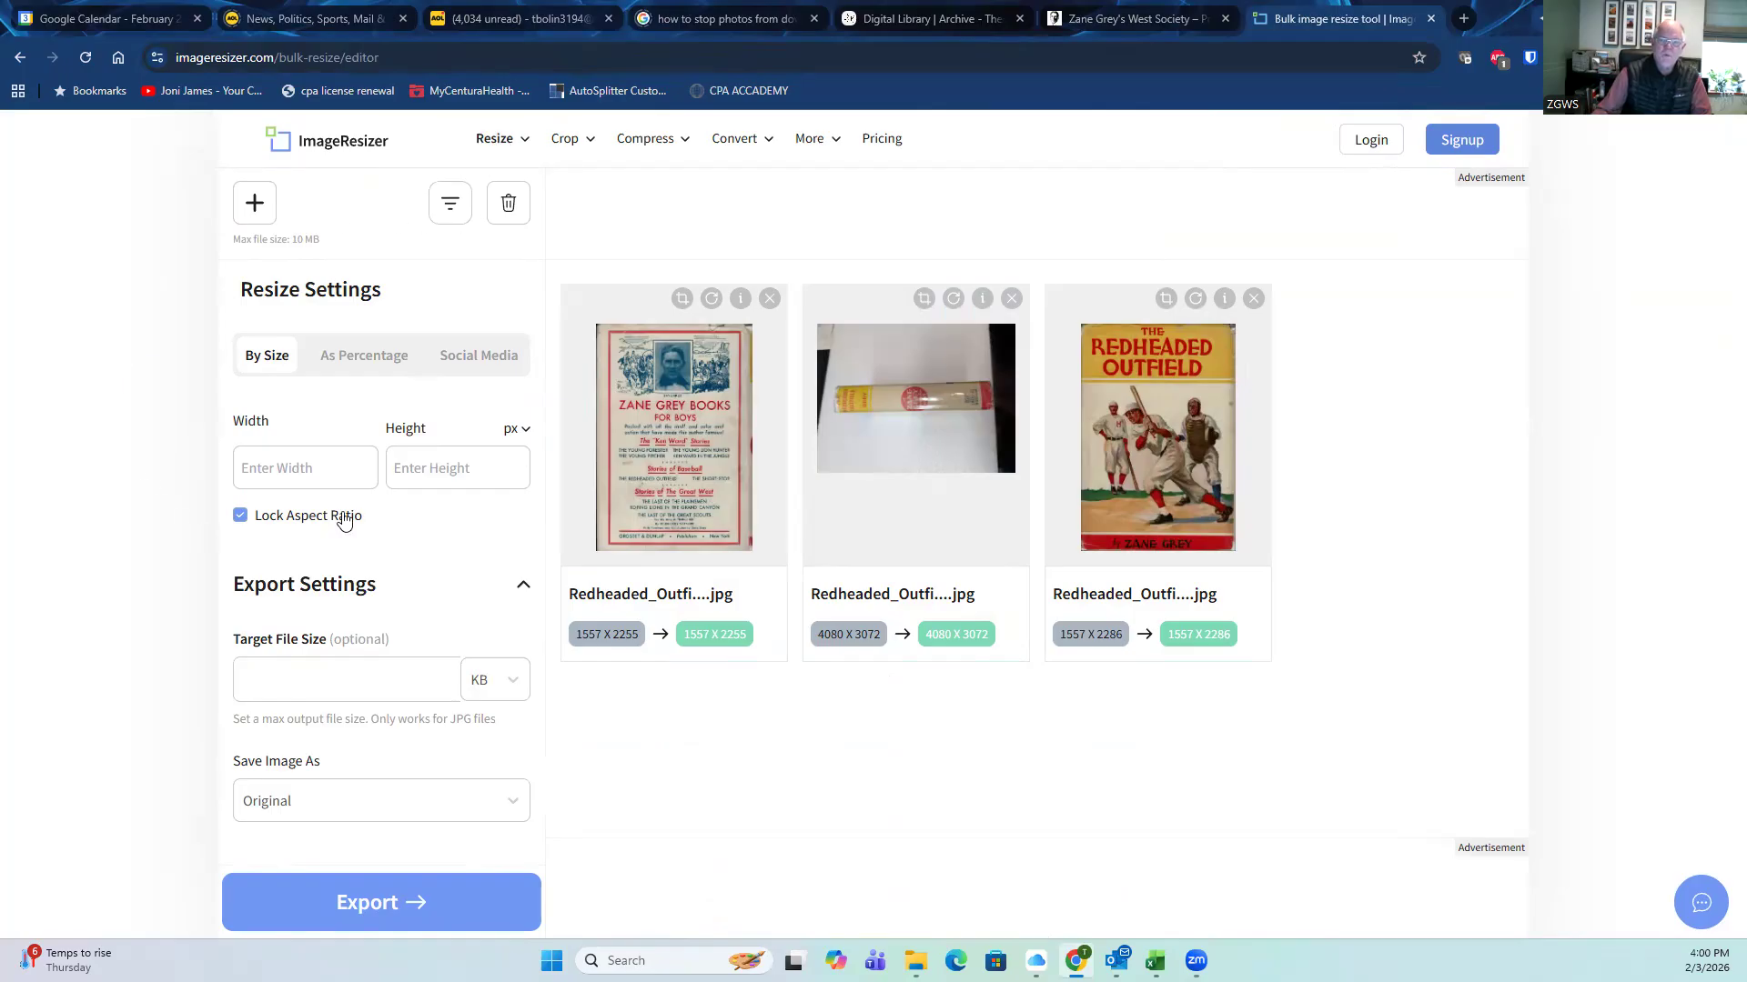
pyautogui.click(277, 686)
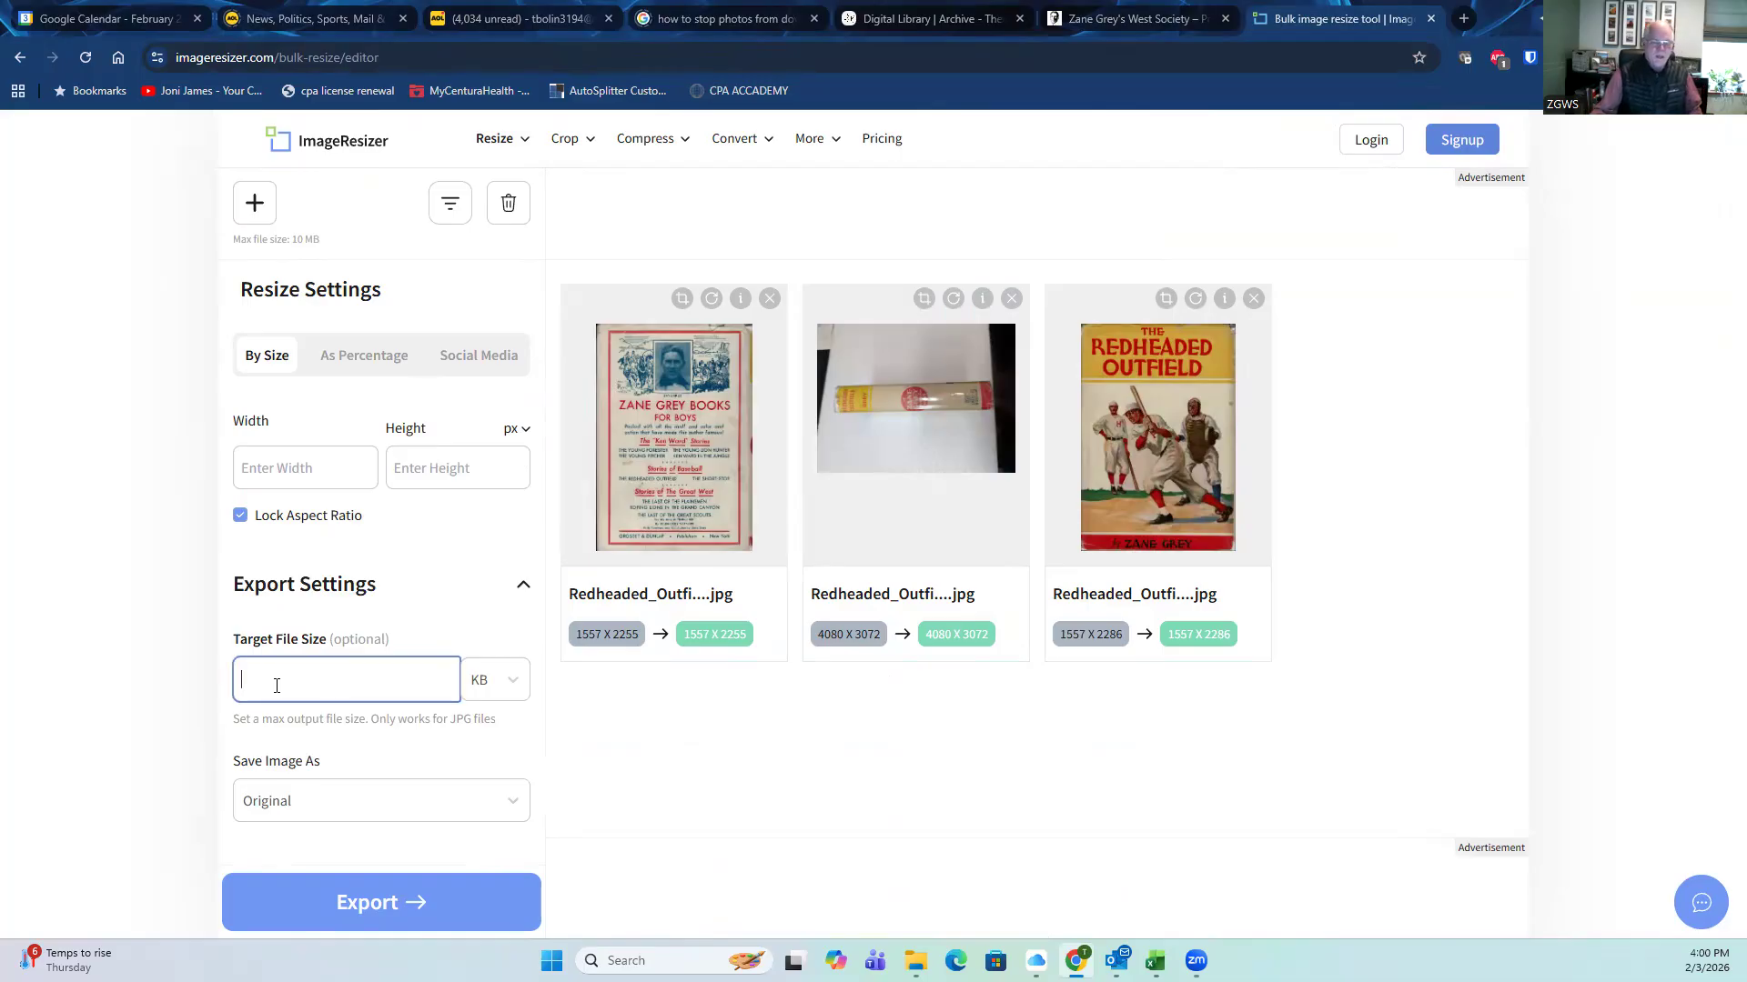
pyautogui.write('200')
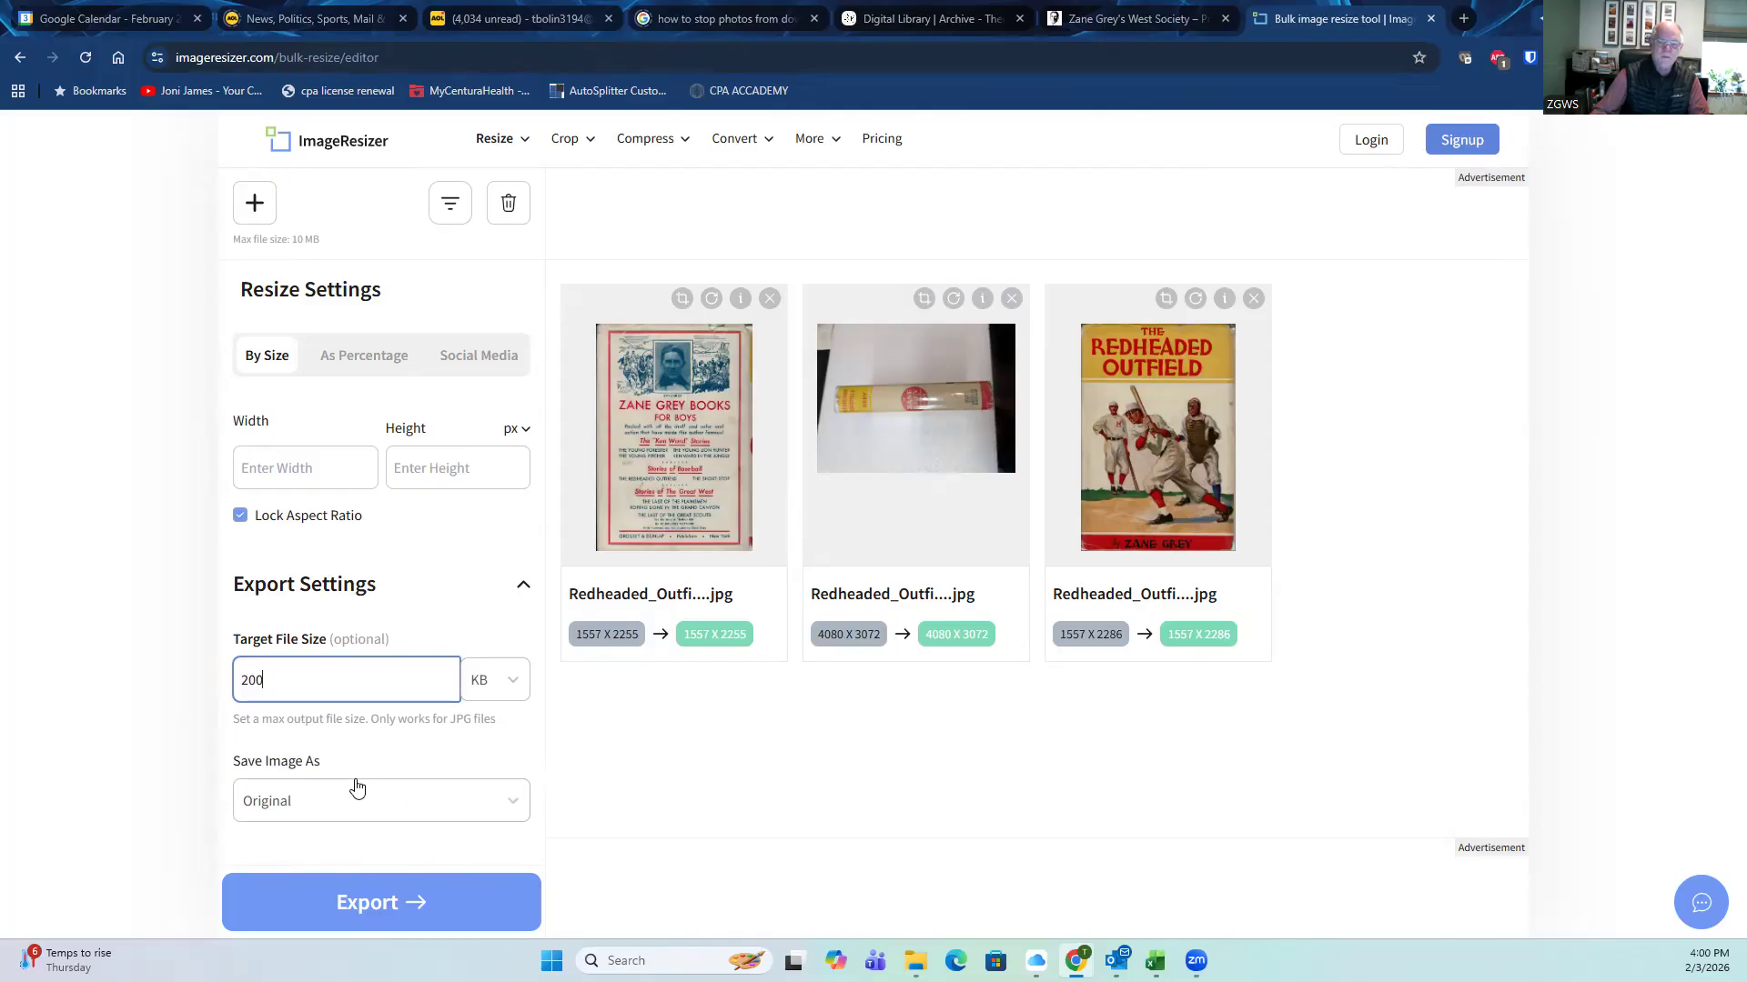
pyautogui.click(367, 903)
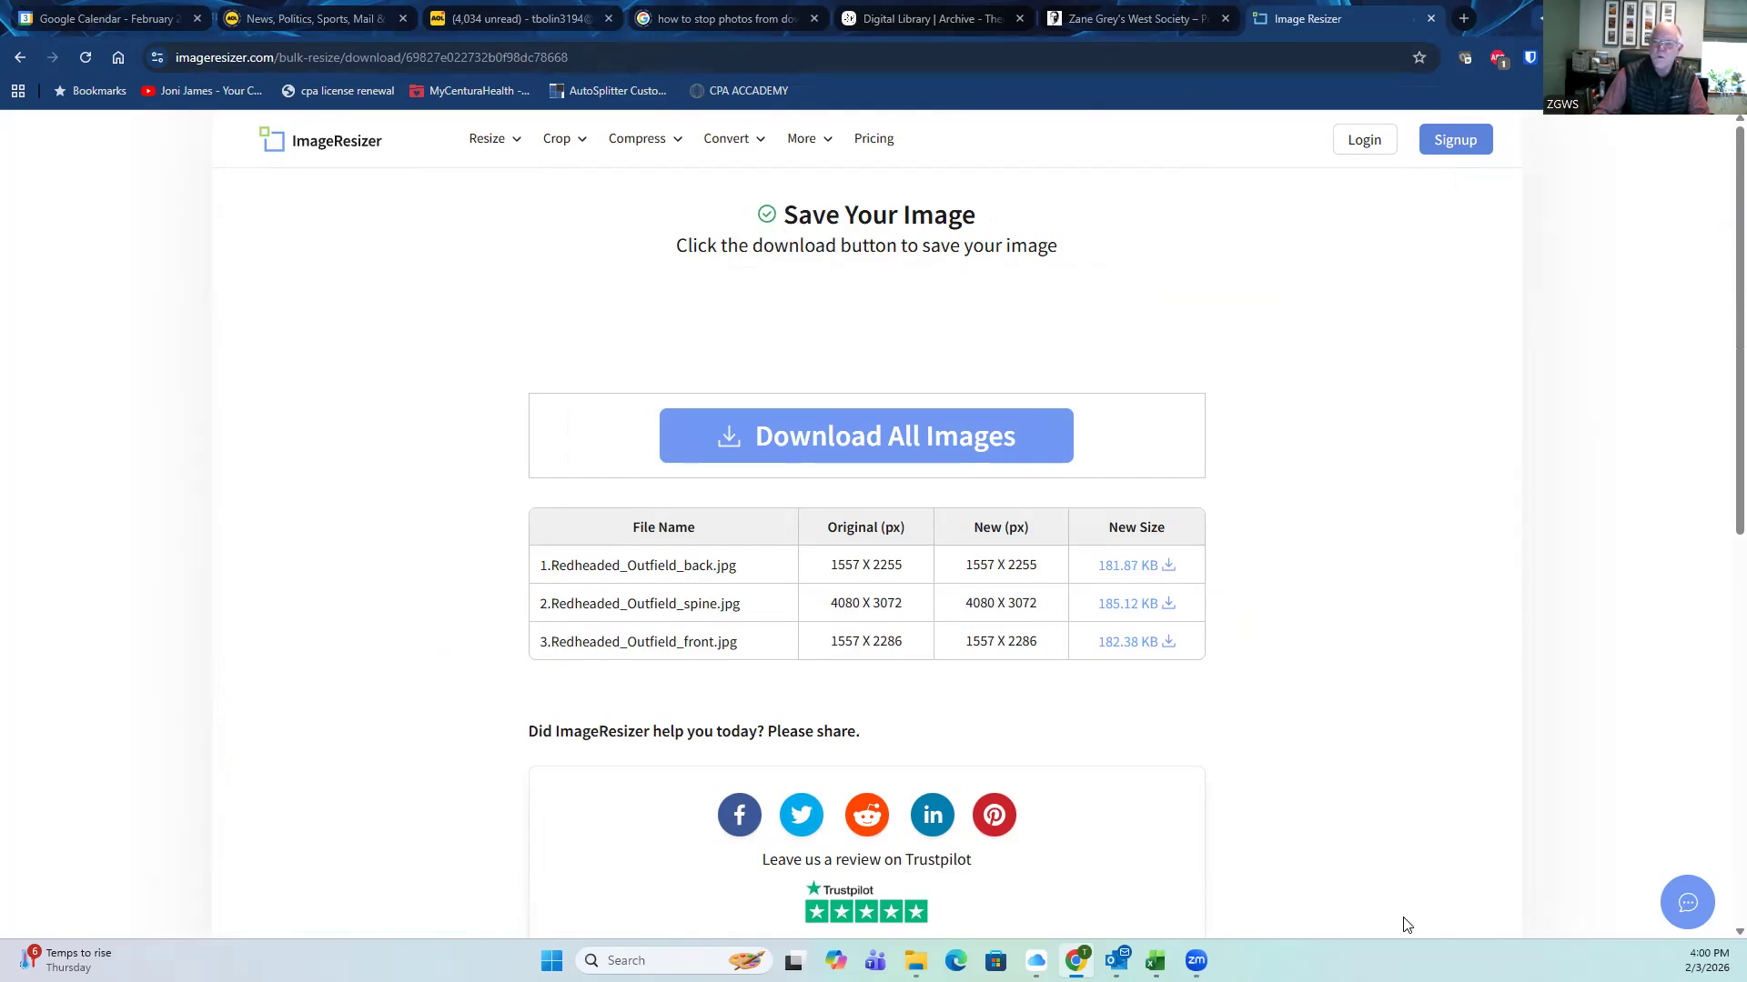
# Step: Download all resized images as resized-images.zip into the Red-headed outfield for TP 2_3_2026 folder
pyautogui.click(829, 442)
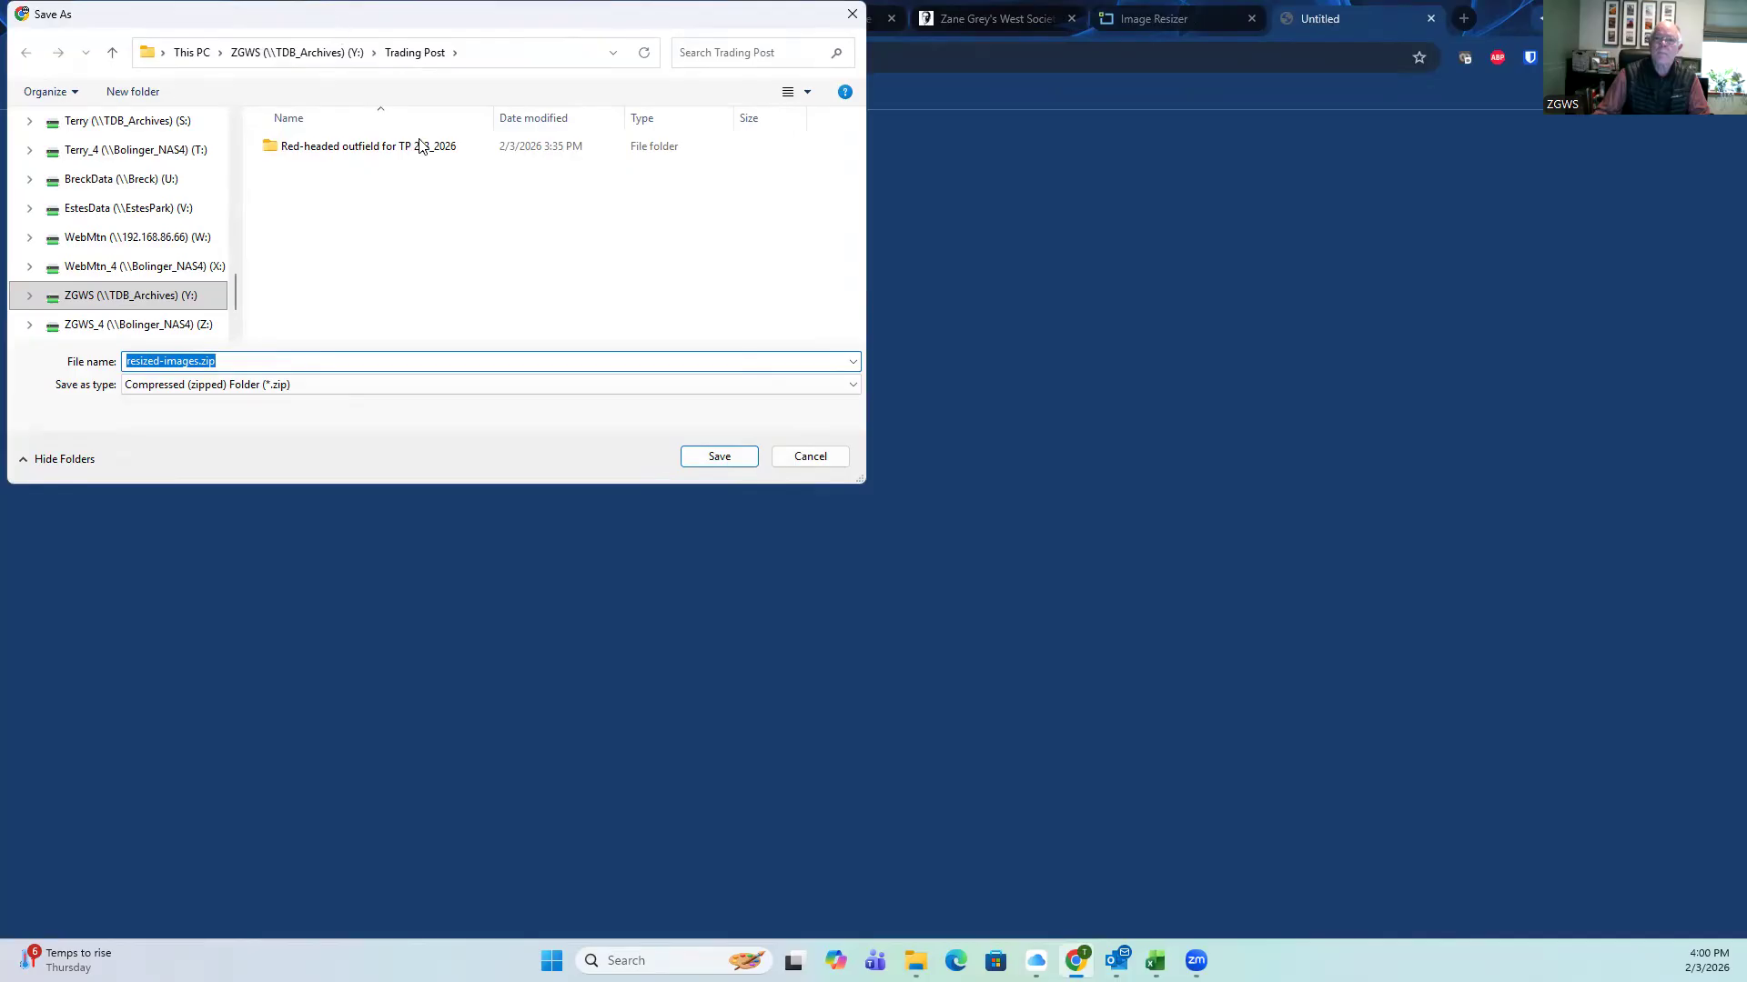
pyautogui.moveTo(334, 23); pyautogui.dragTo(423, 143)
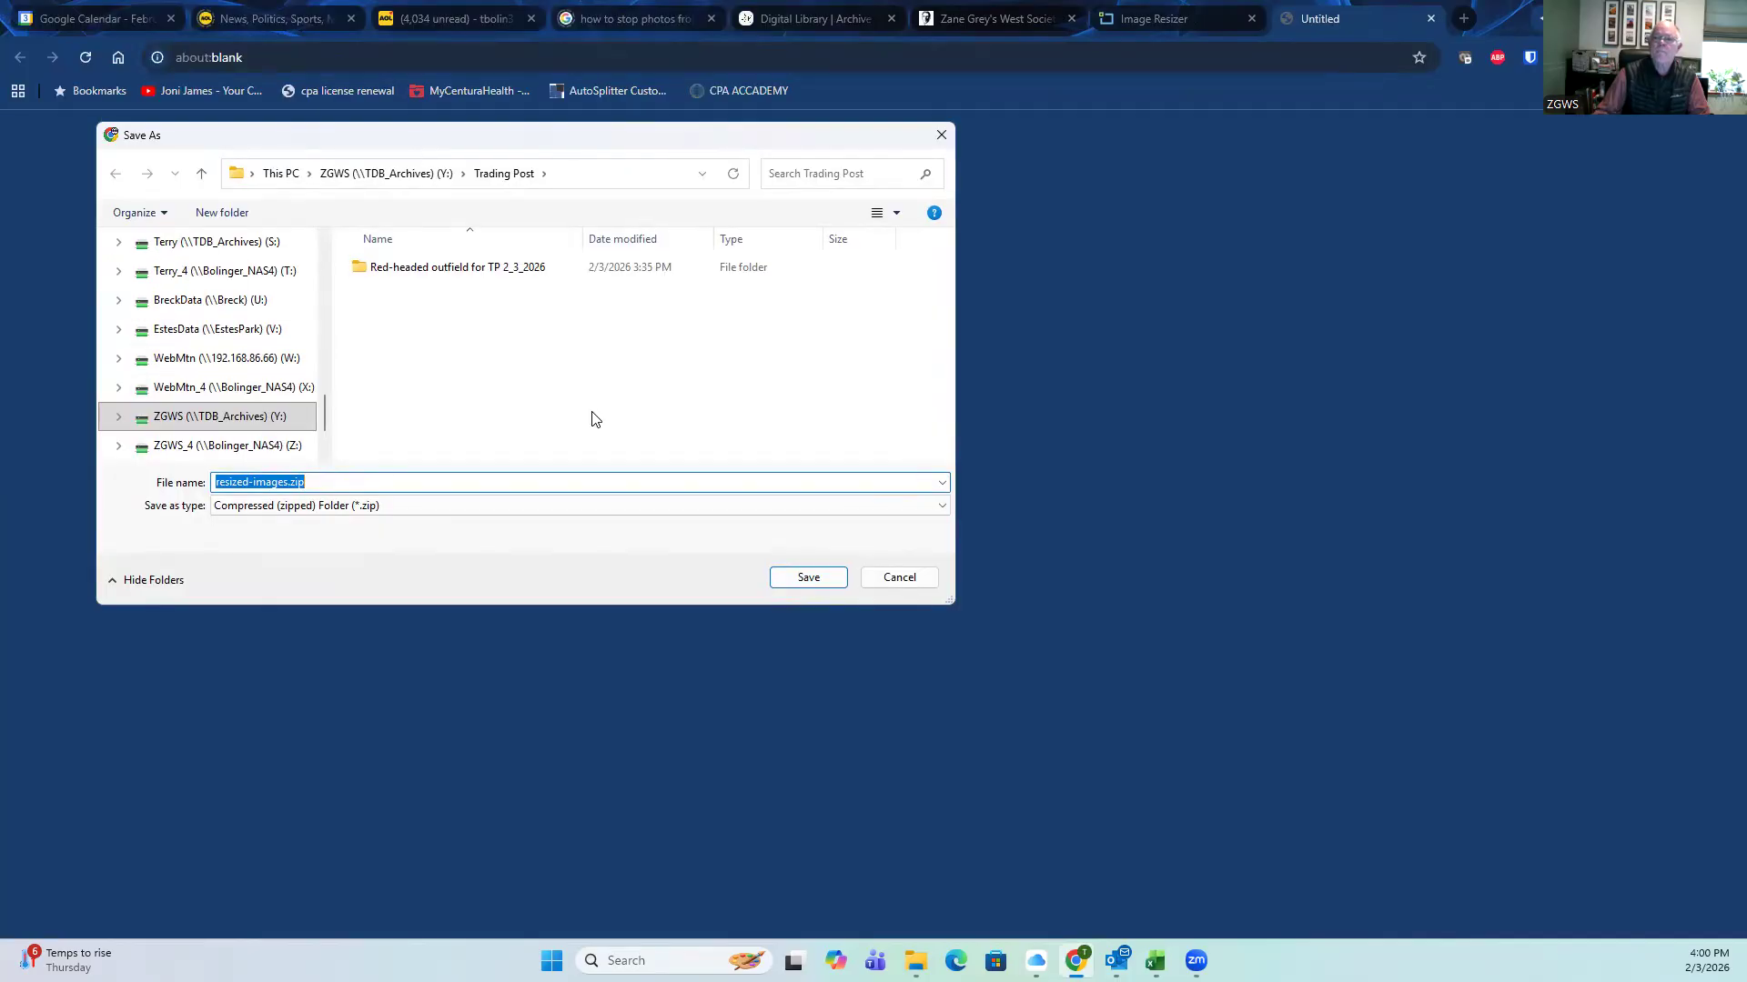
pyautogui.doubleClick(461, 269)
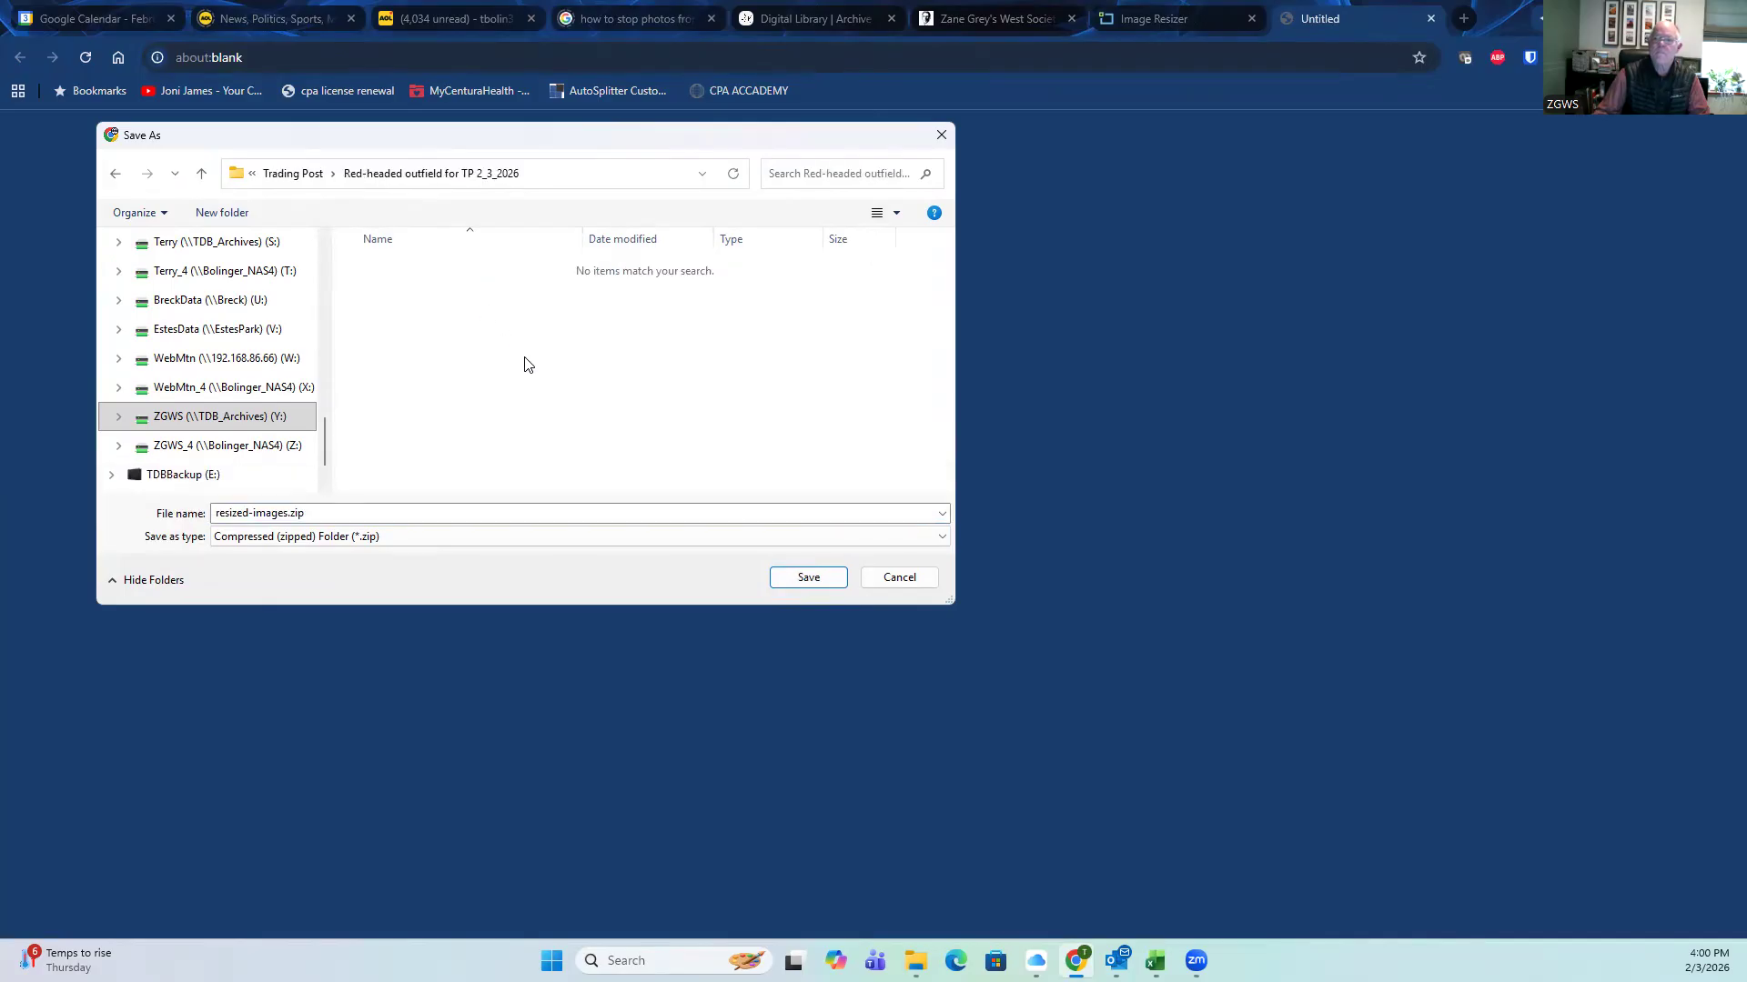
pyautogui.click(805, 579)
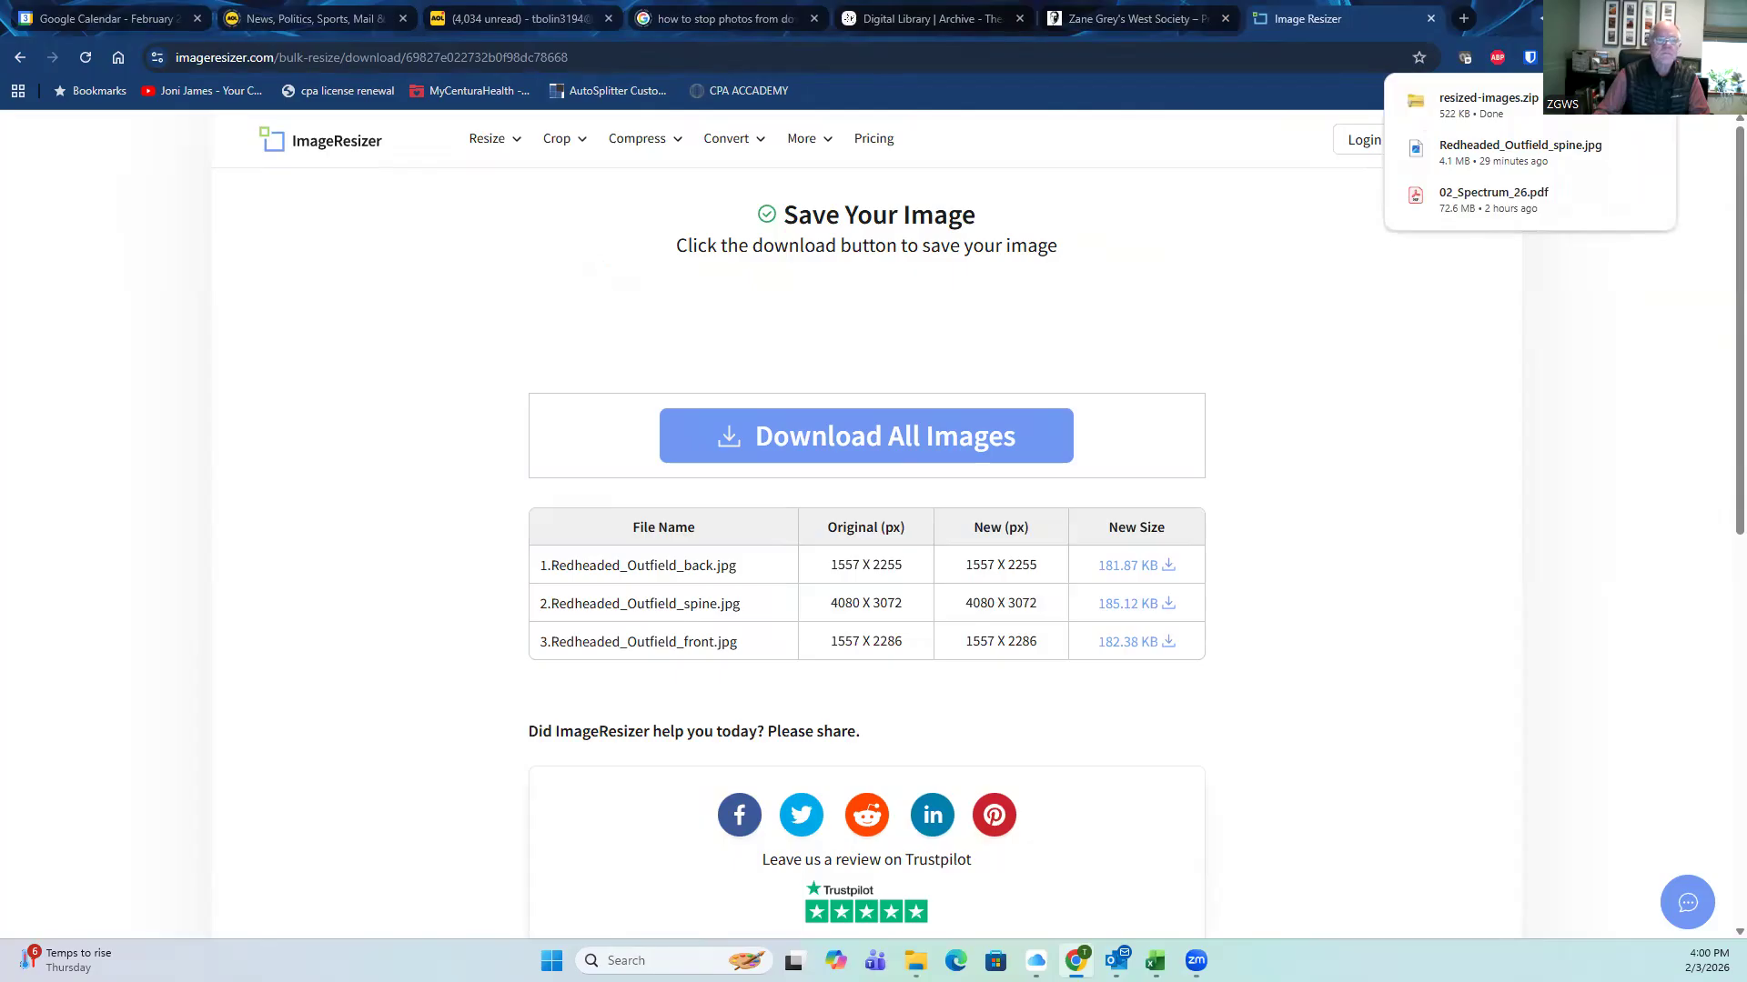
# Step: Close the Zane Grey's West Society browser tab, keeping ImageResizer's download page open
pyautogui.hotkey('alt', 'Tab')
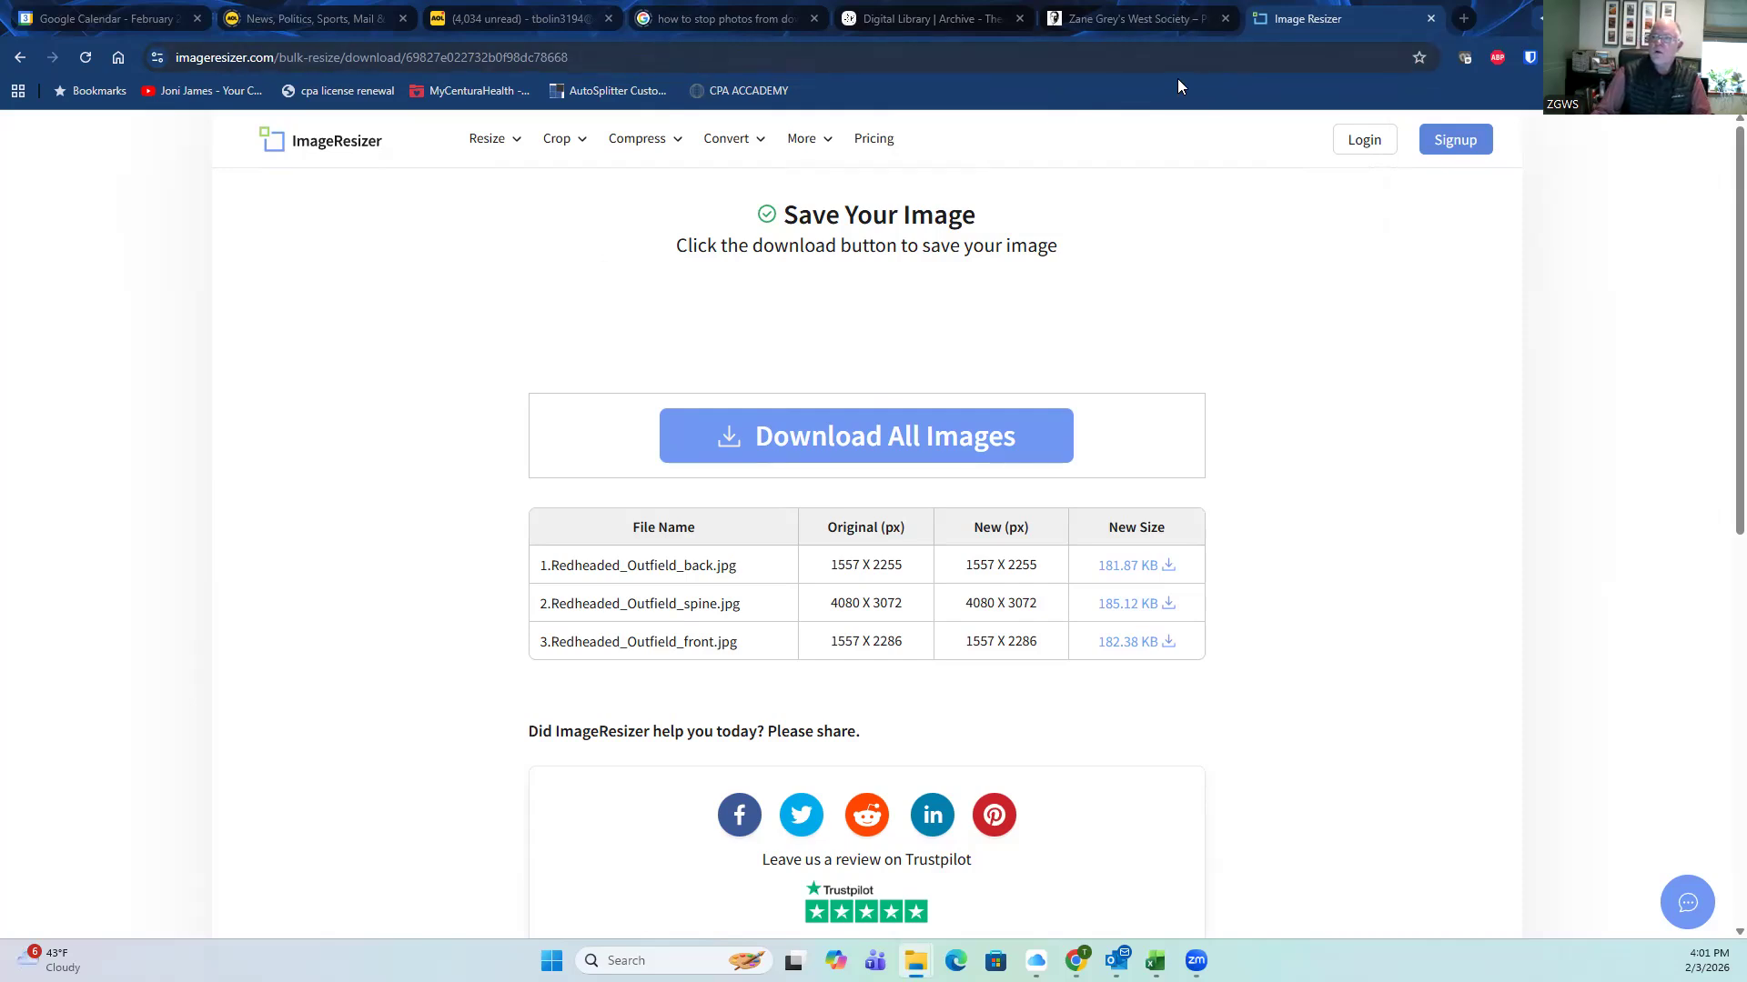
pyautogui.click(1210, 85)
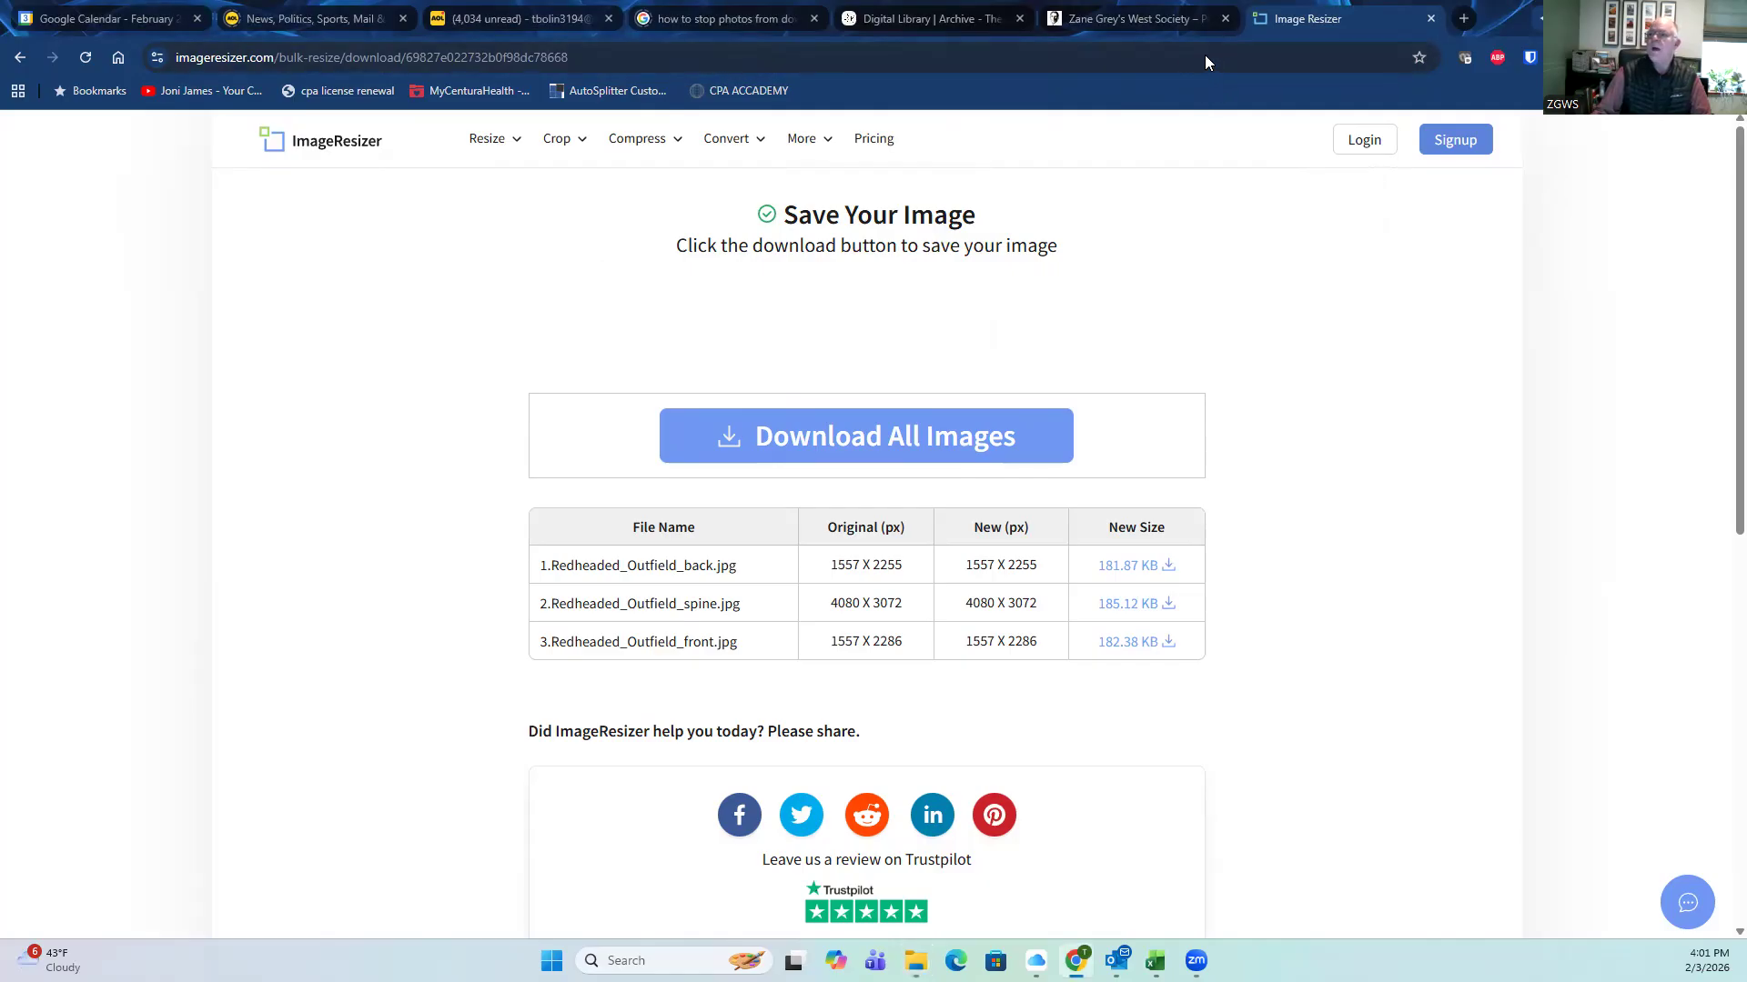
pyautogui.click(1226, 19)
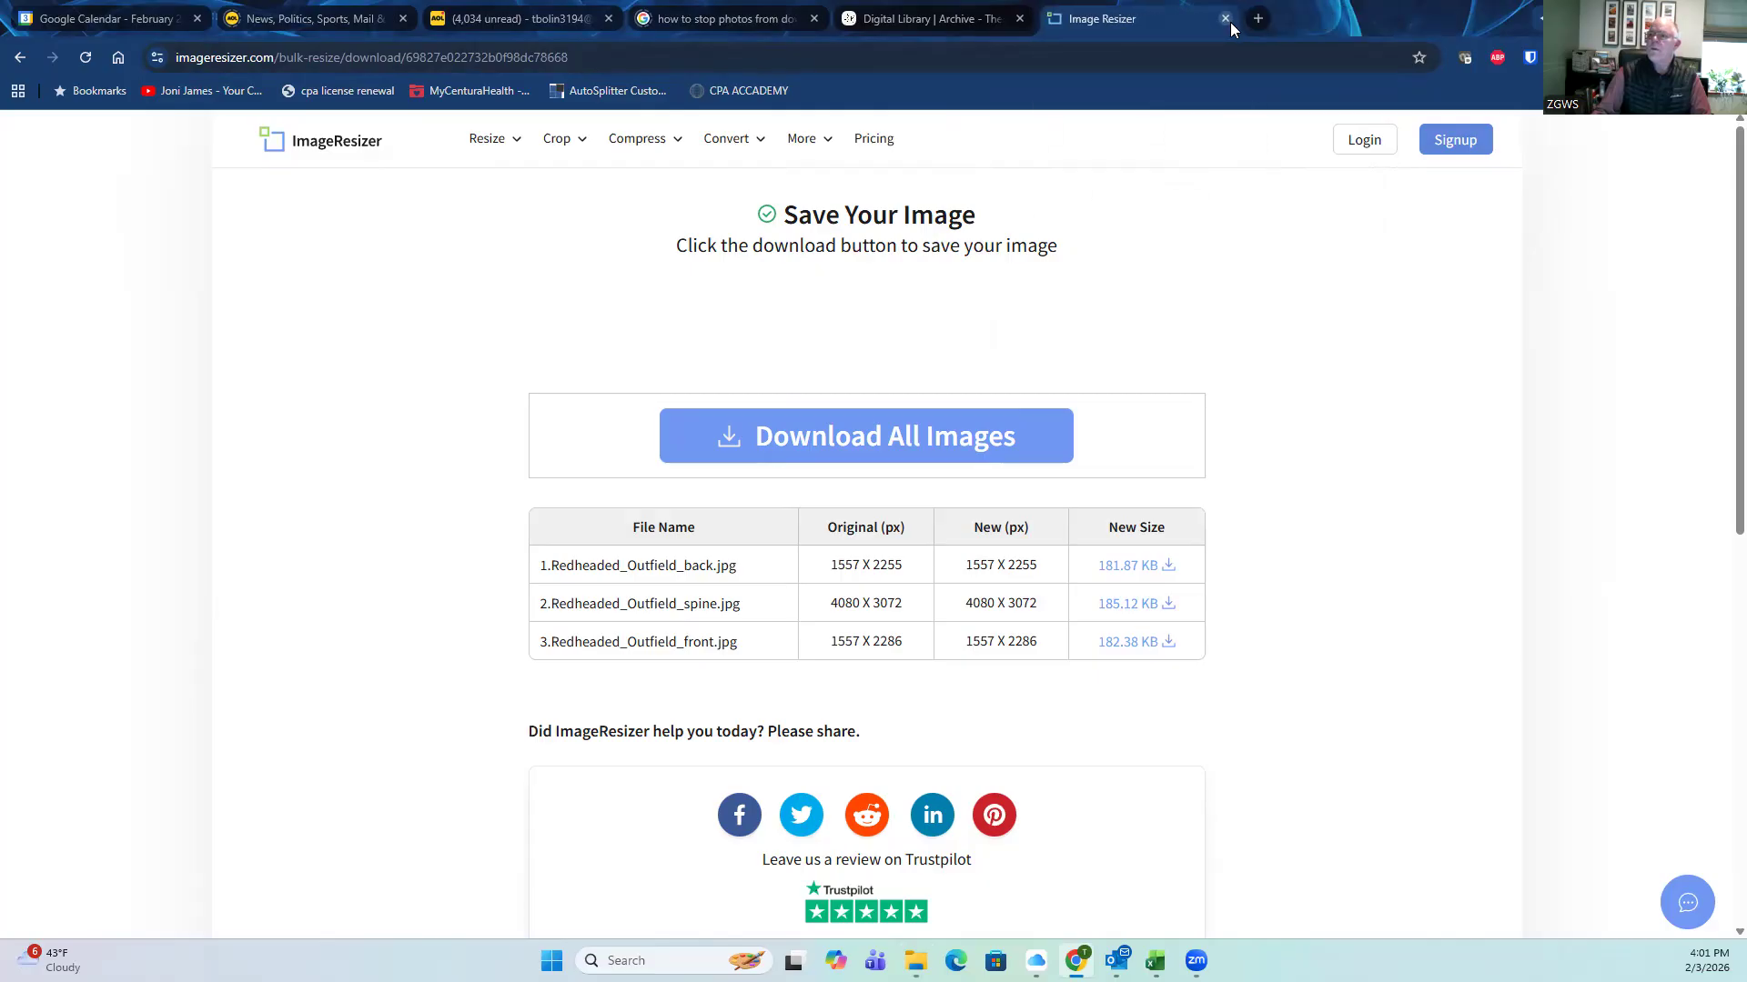
pyautogui.click(1257, 19)
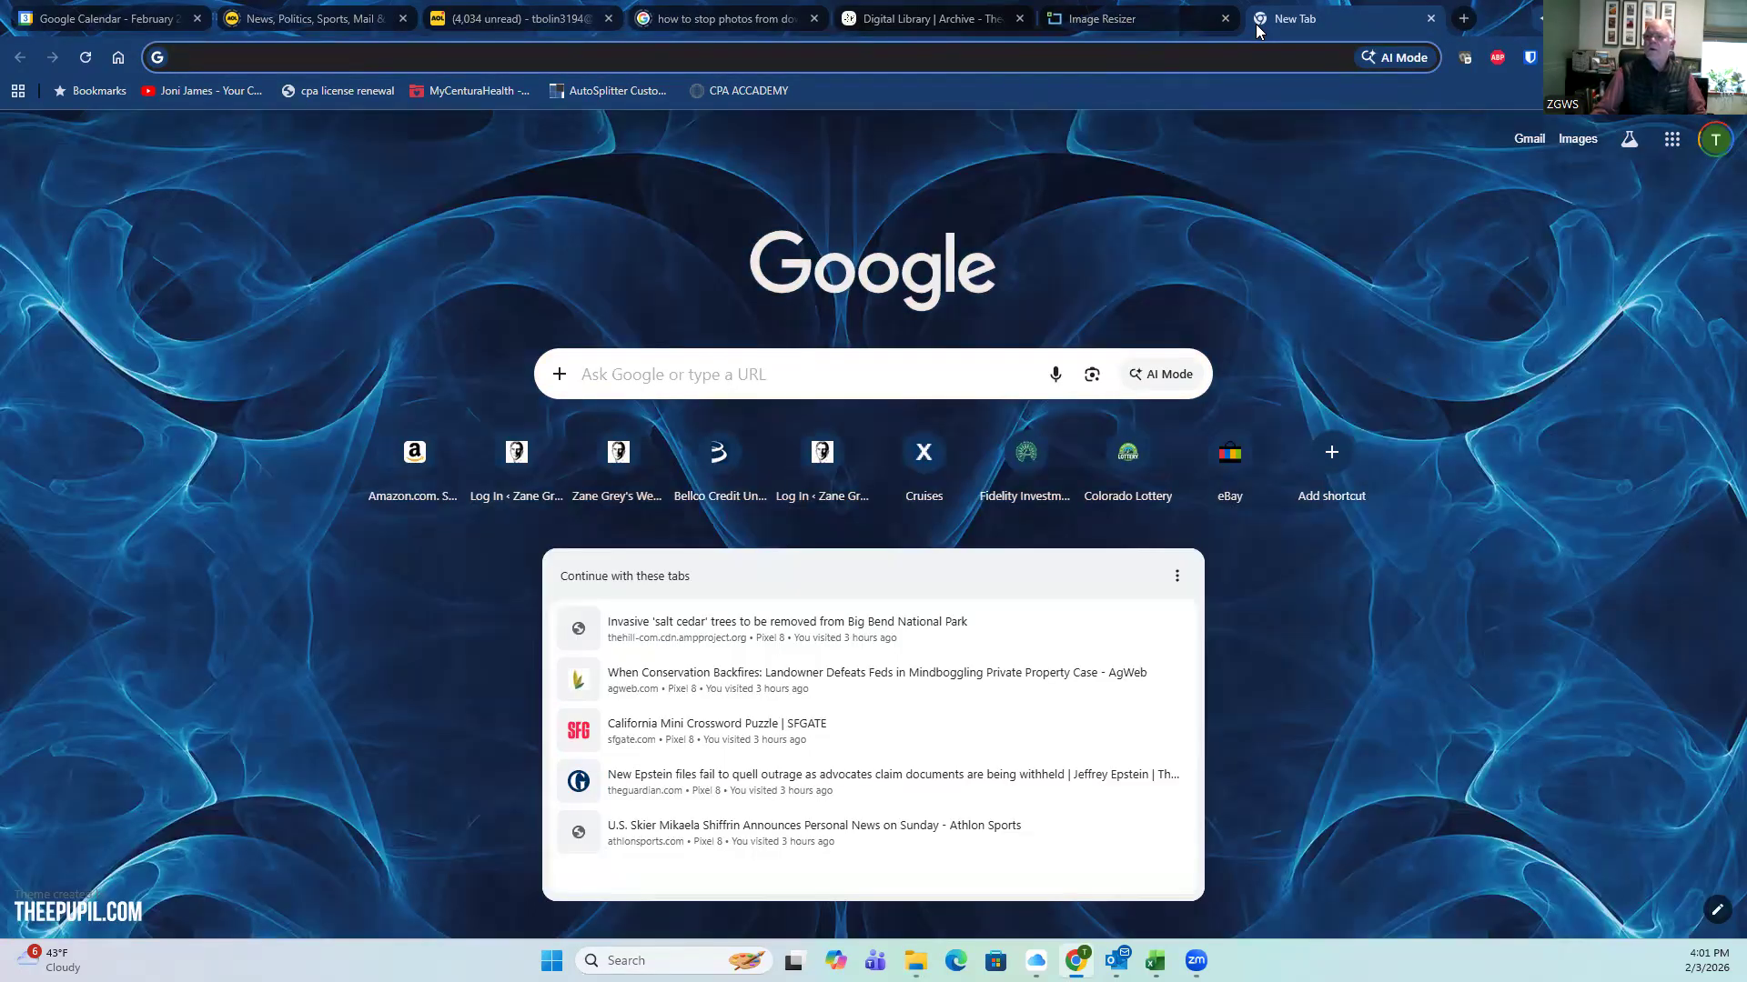
pyautogui.write('www')
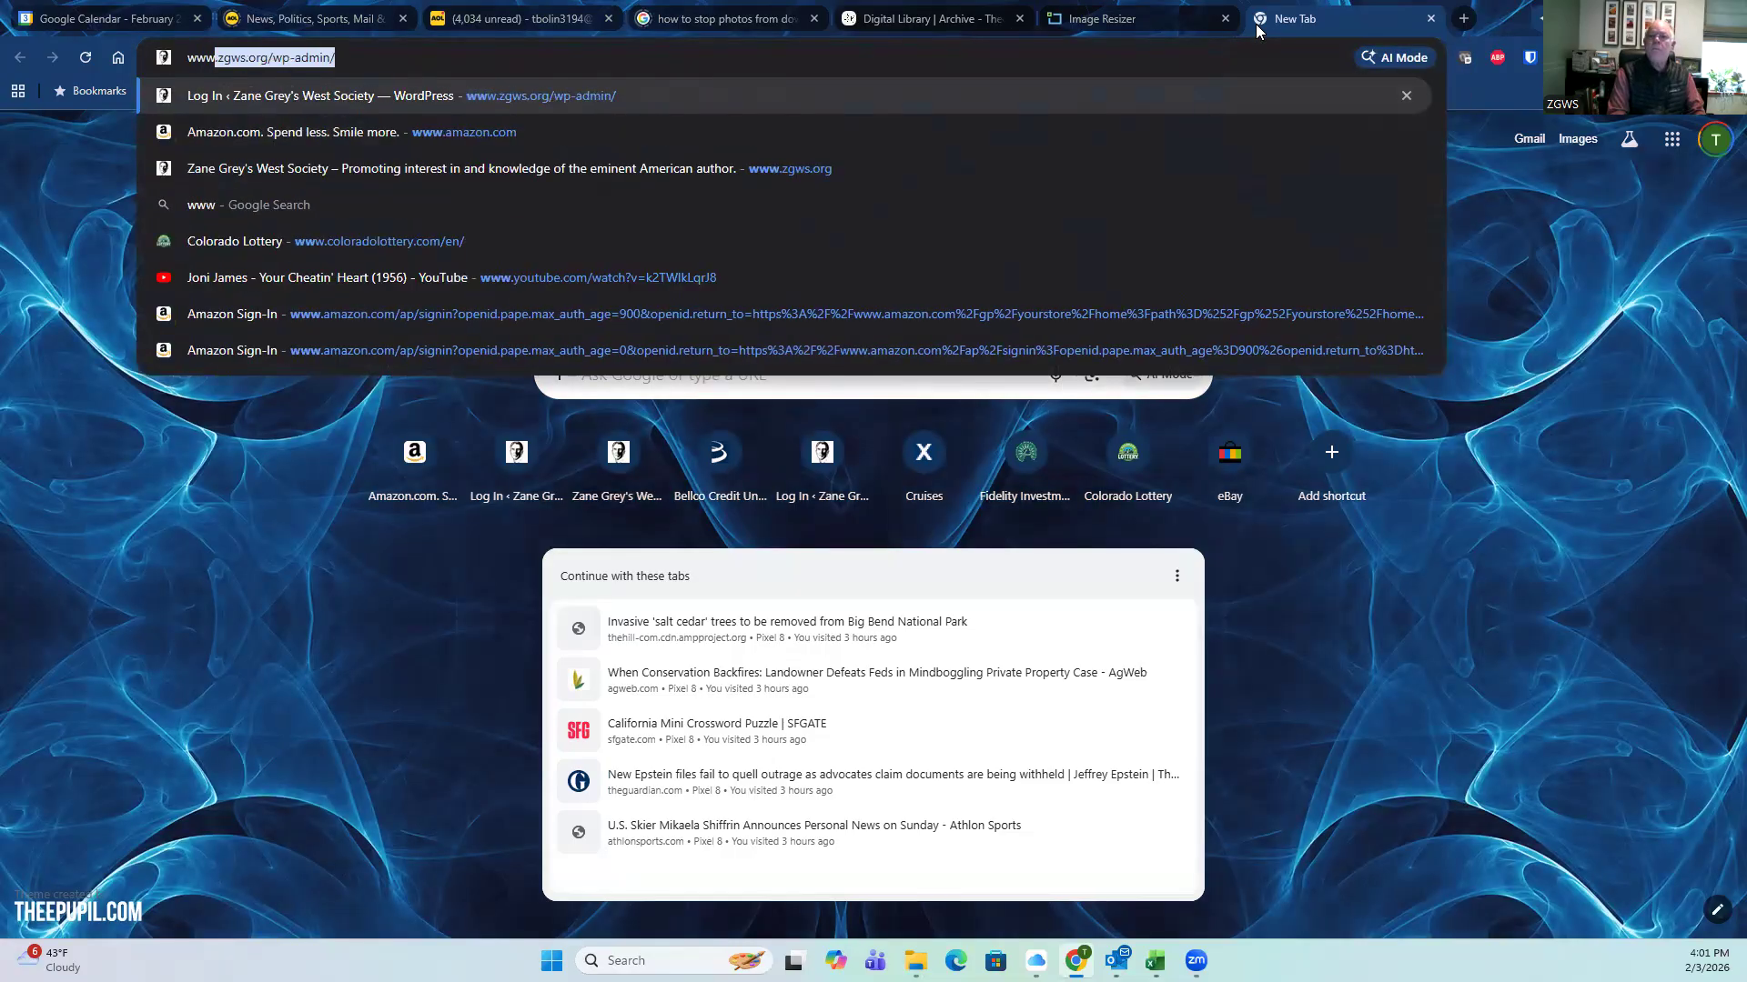
pyautogui.write('.zg')
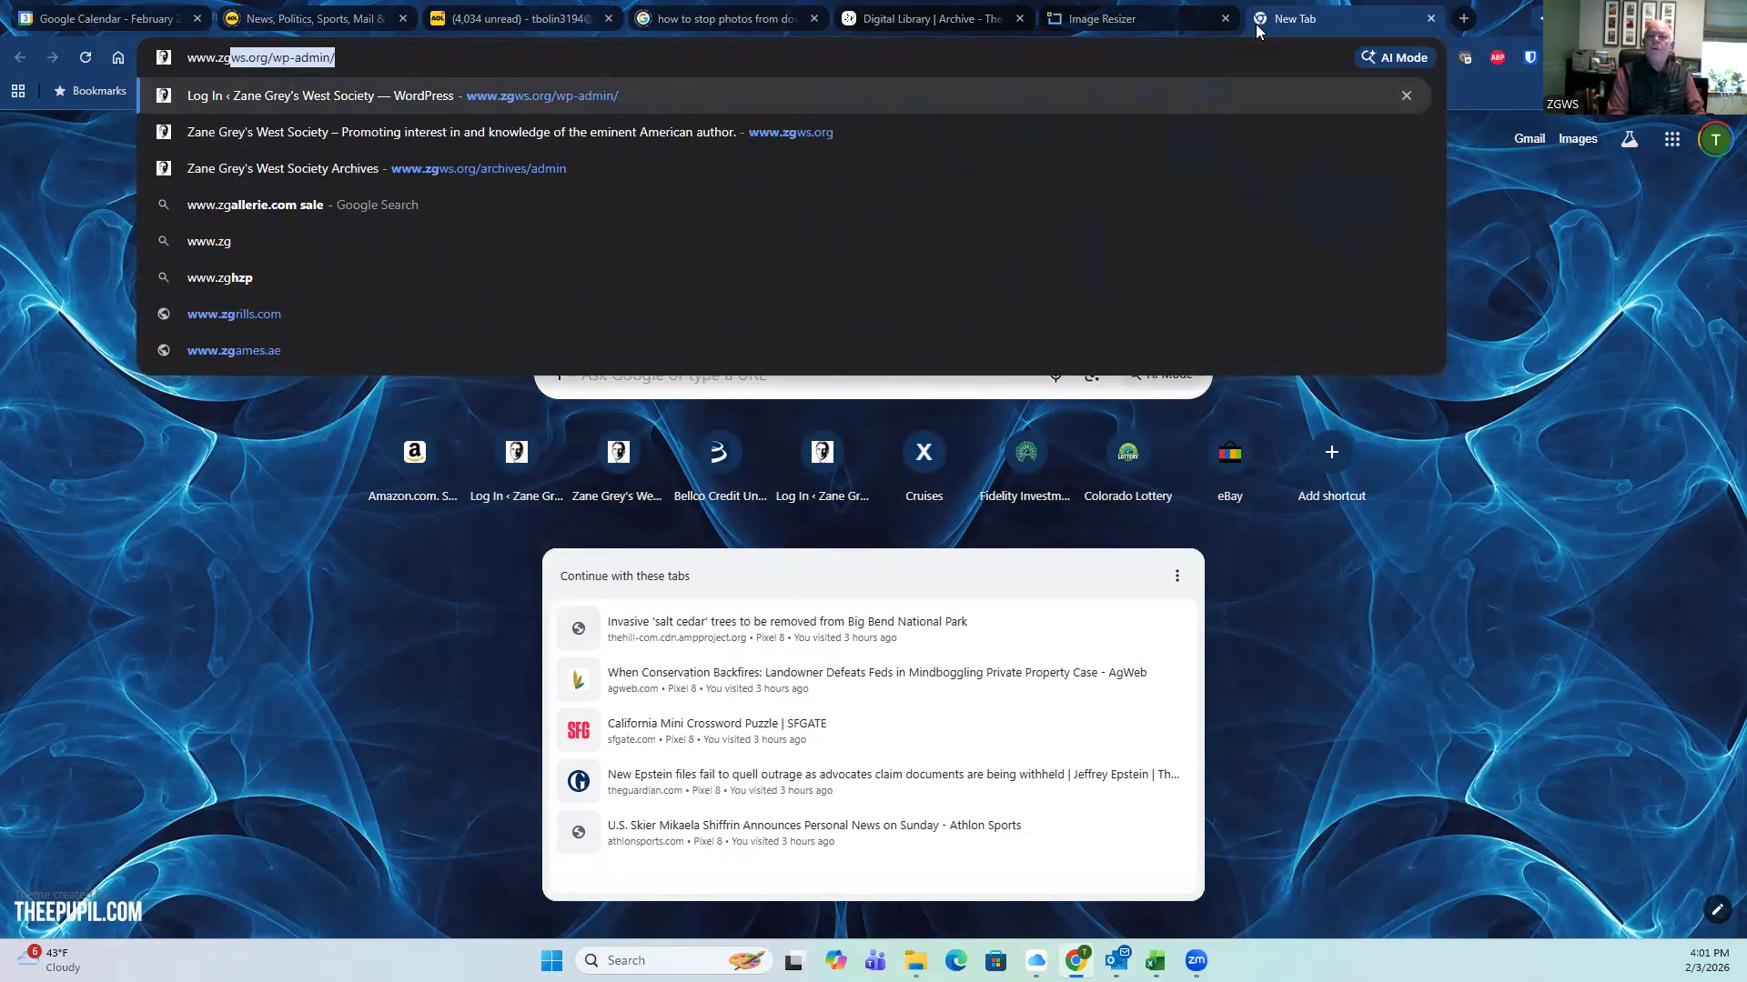
pyautogui.write('ws.org')
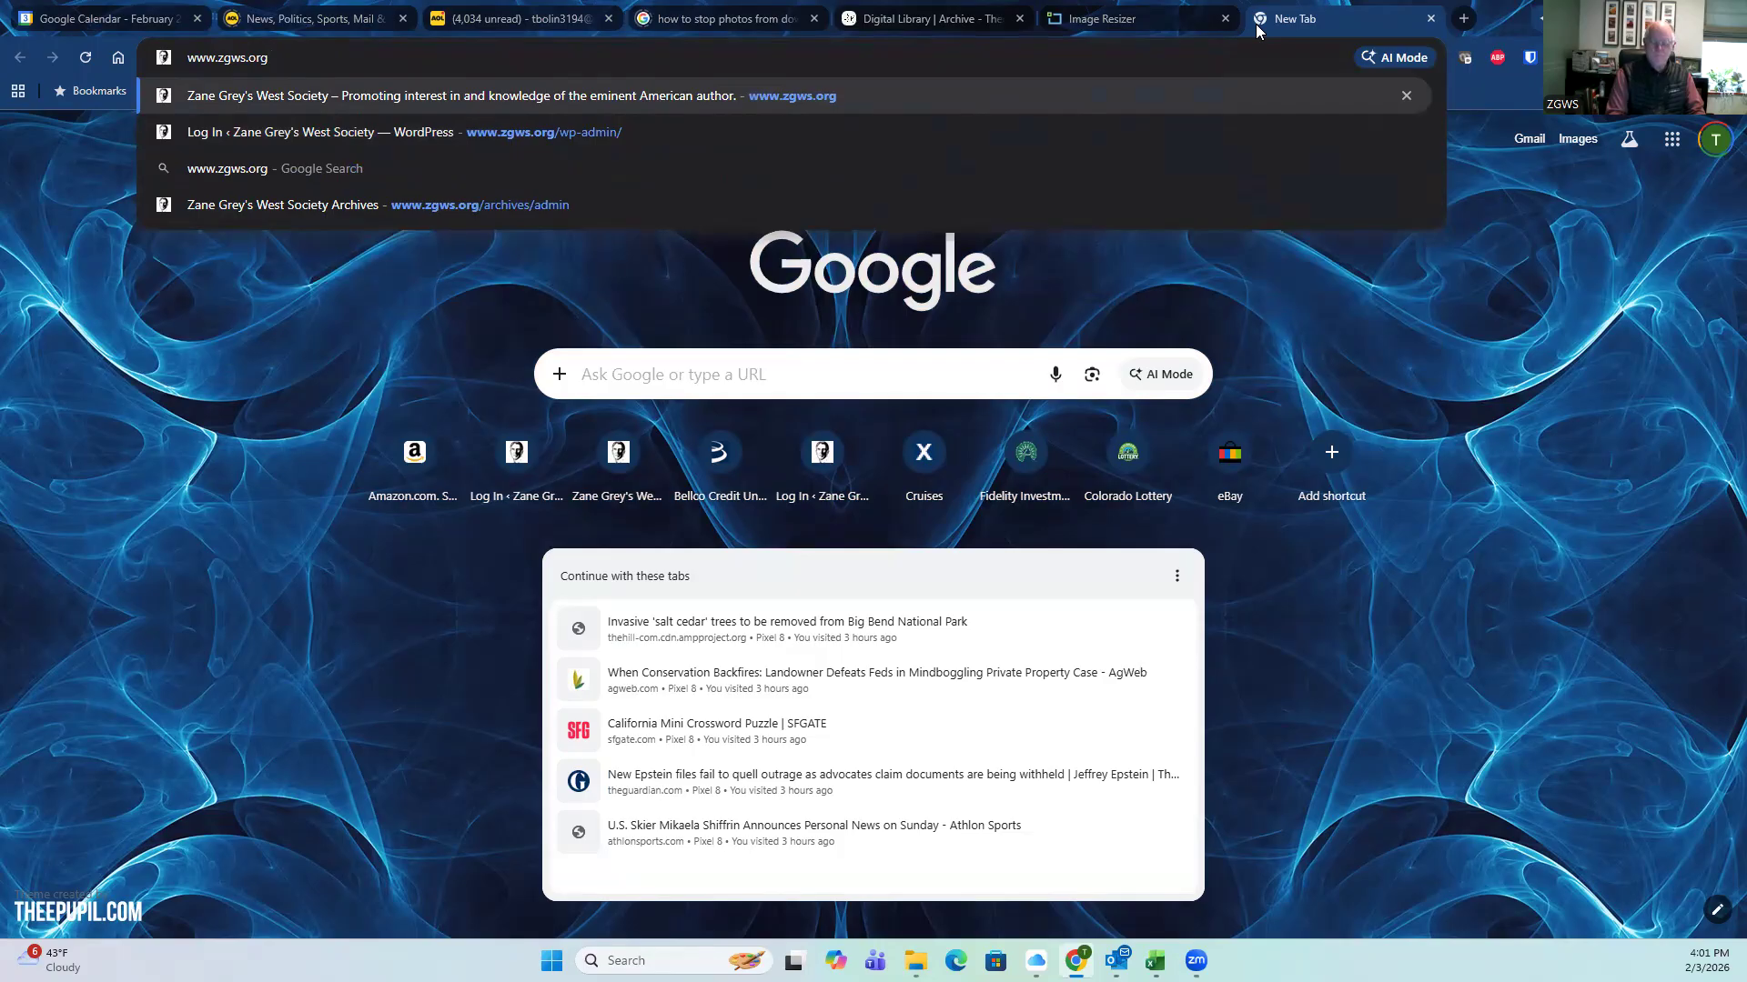
pyautogui.press('Return')
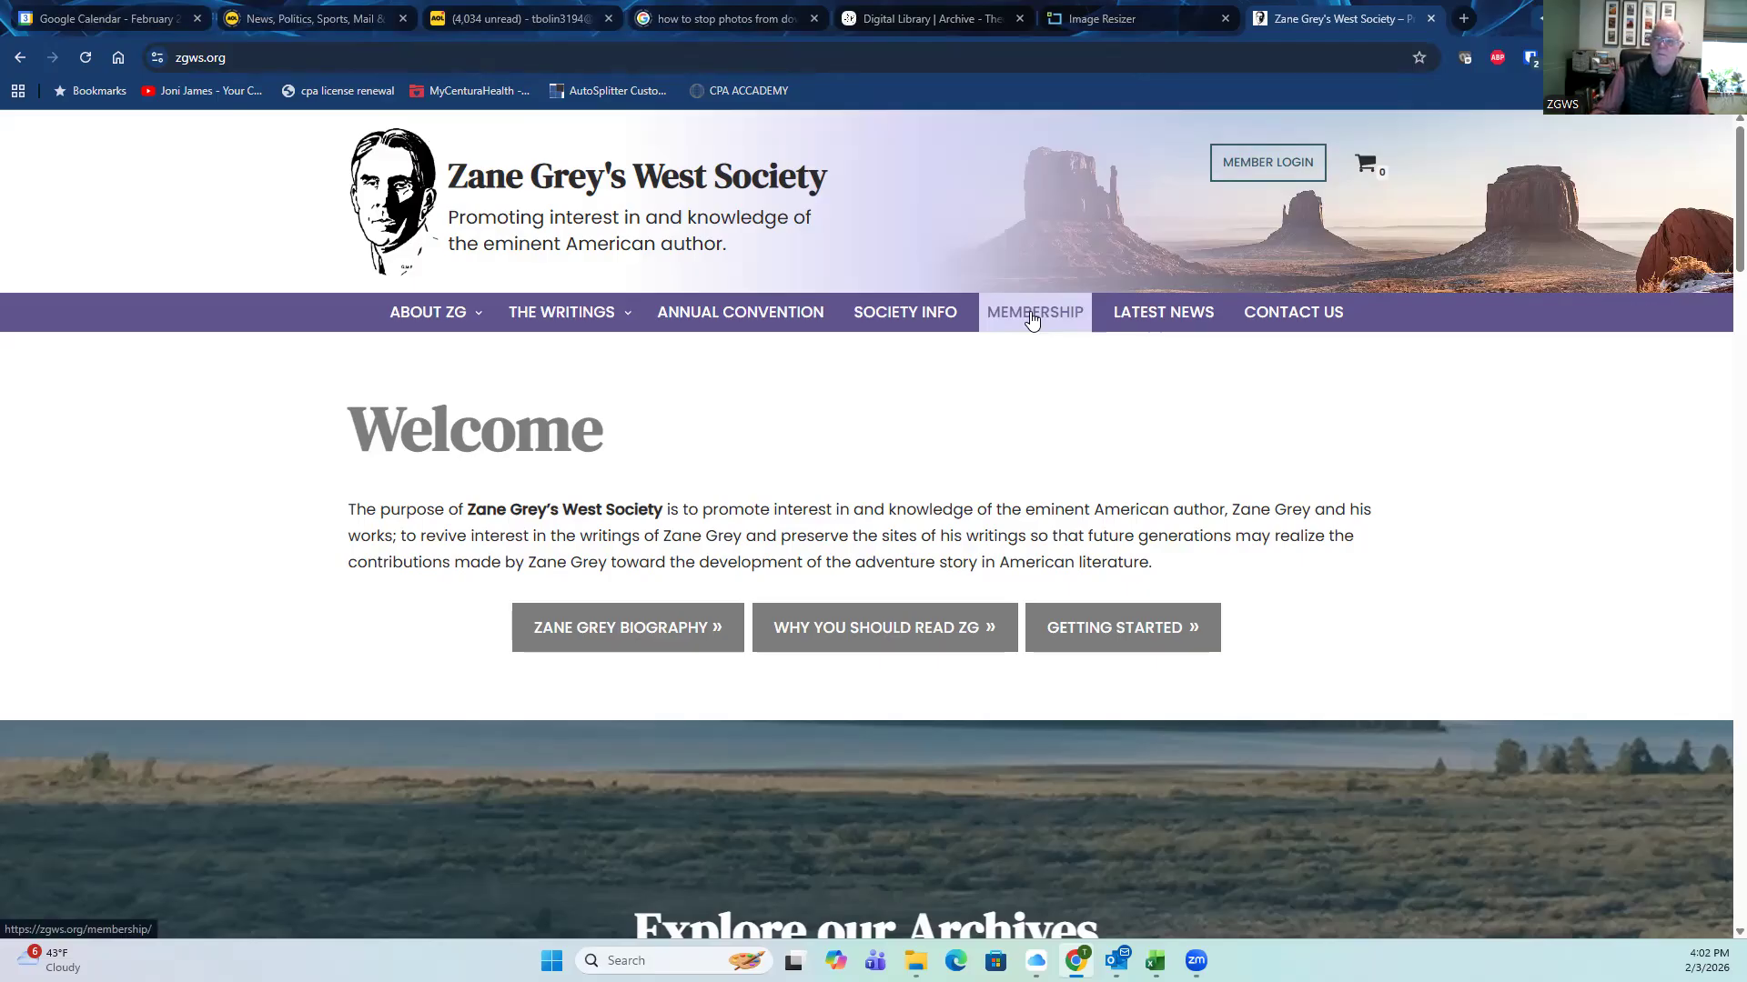
# Step: Go to the member login page and replace the prefilled username with the member's e-mail address
pyautogui.click(1254, 173)
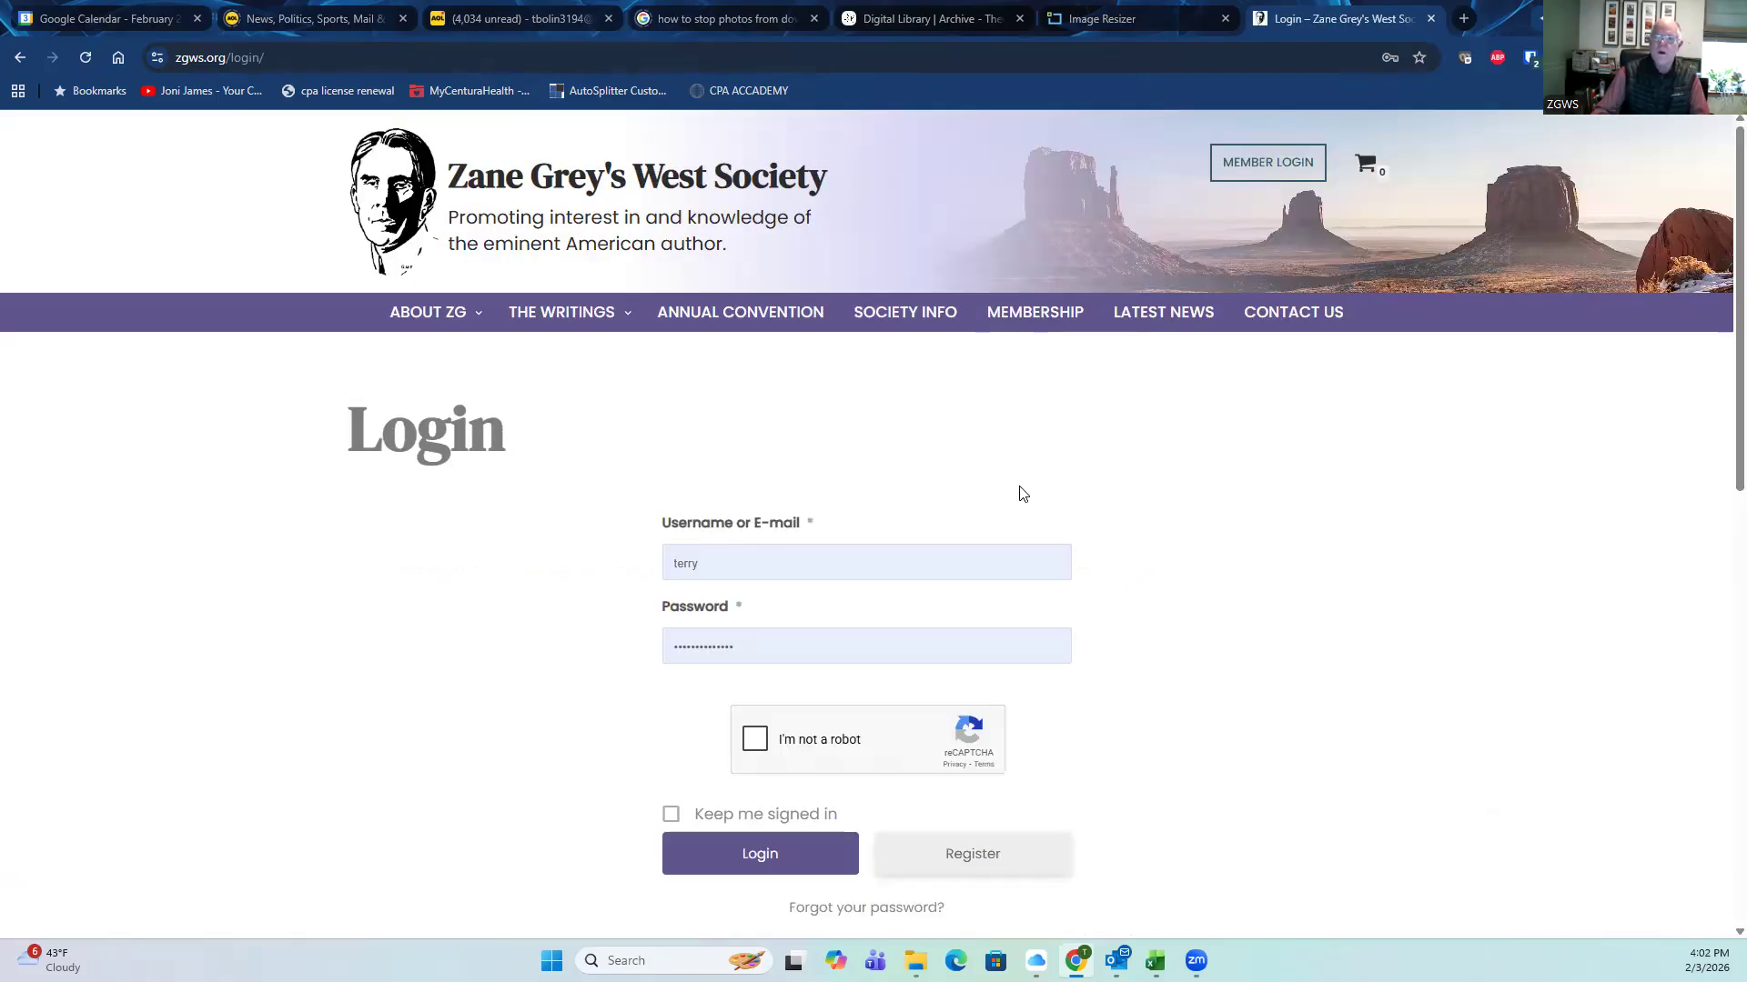
pyautogui.click(742, 562)
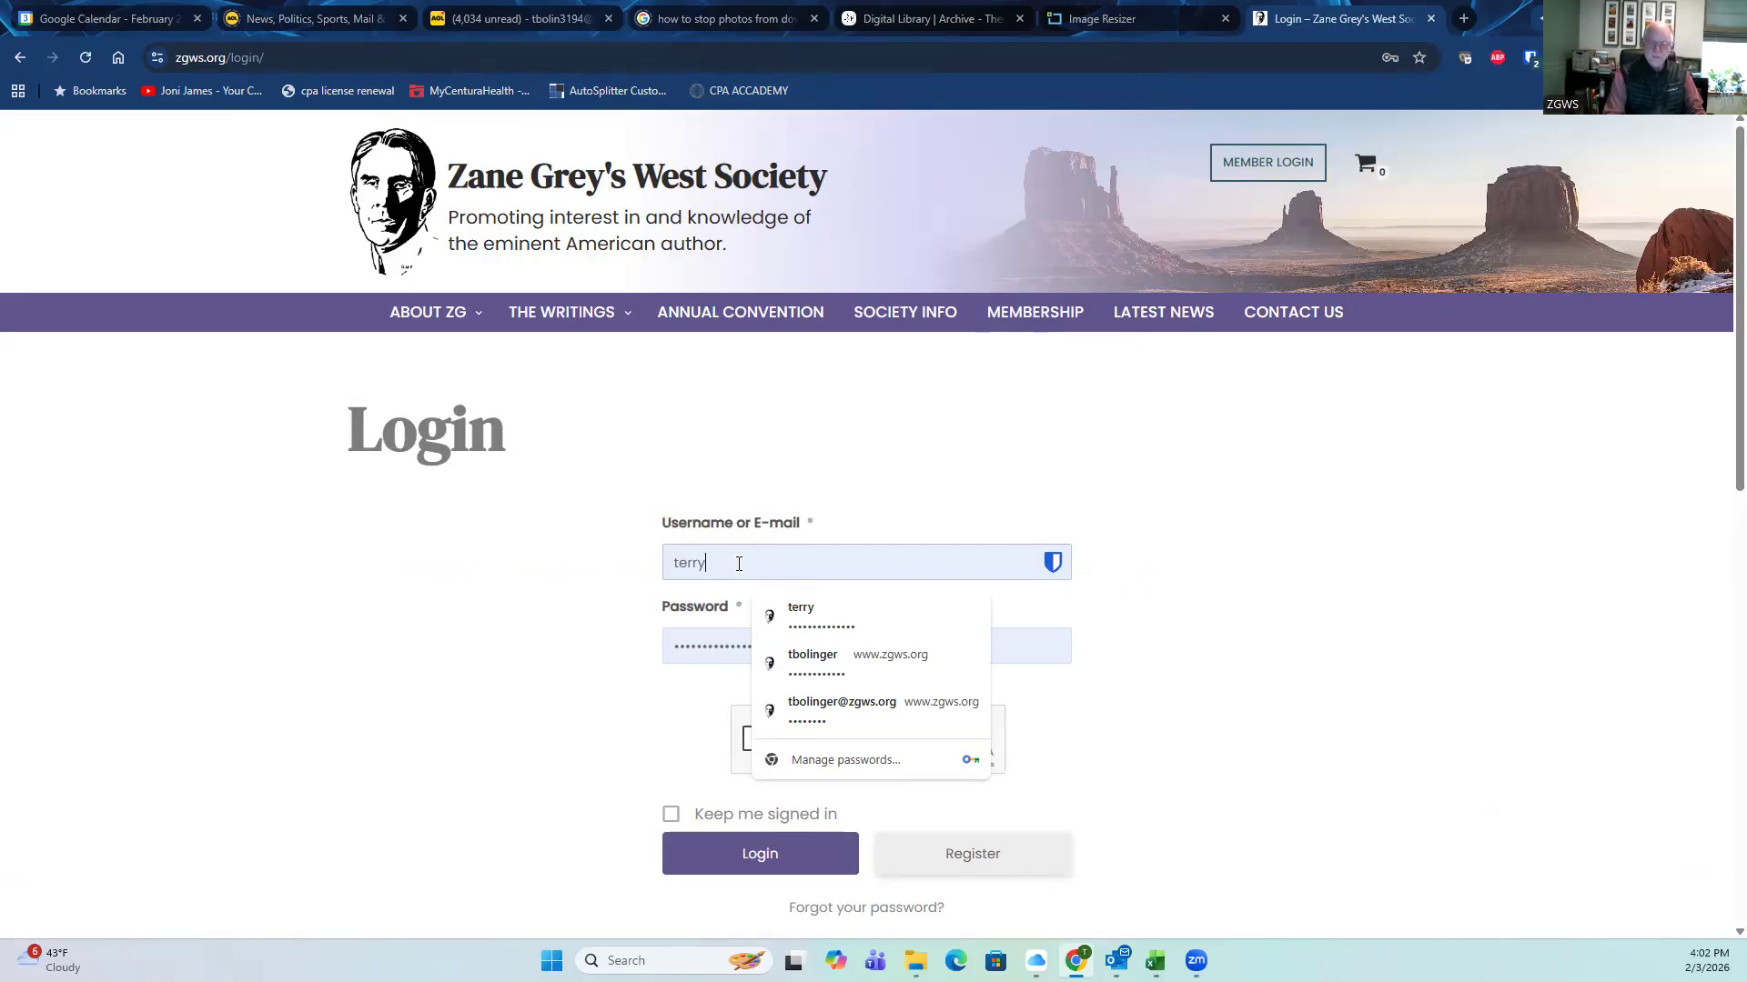
pyautogui.press('BackSpace')
pyautogui.press('BackSpace')
pyautogui.press('BackSpace')
pyautogui.press('BackSpace')
pyautogui.press('BackSpace')
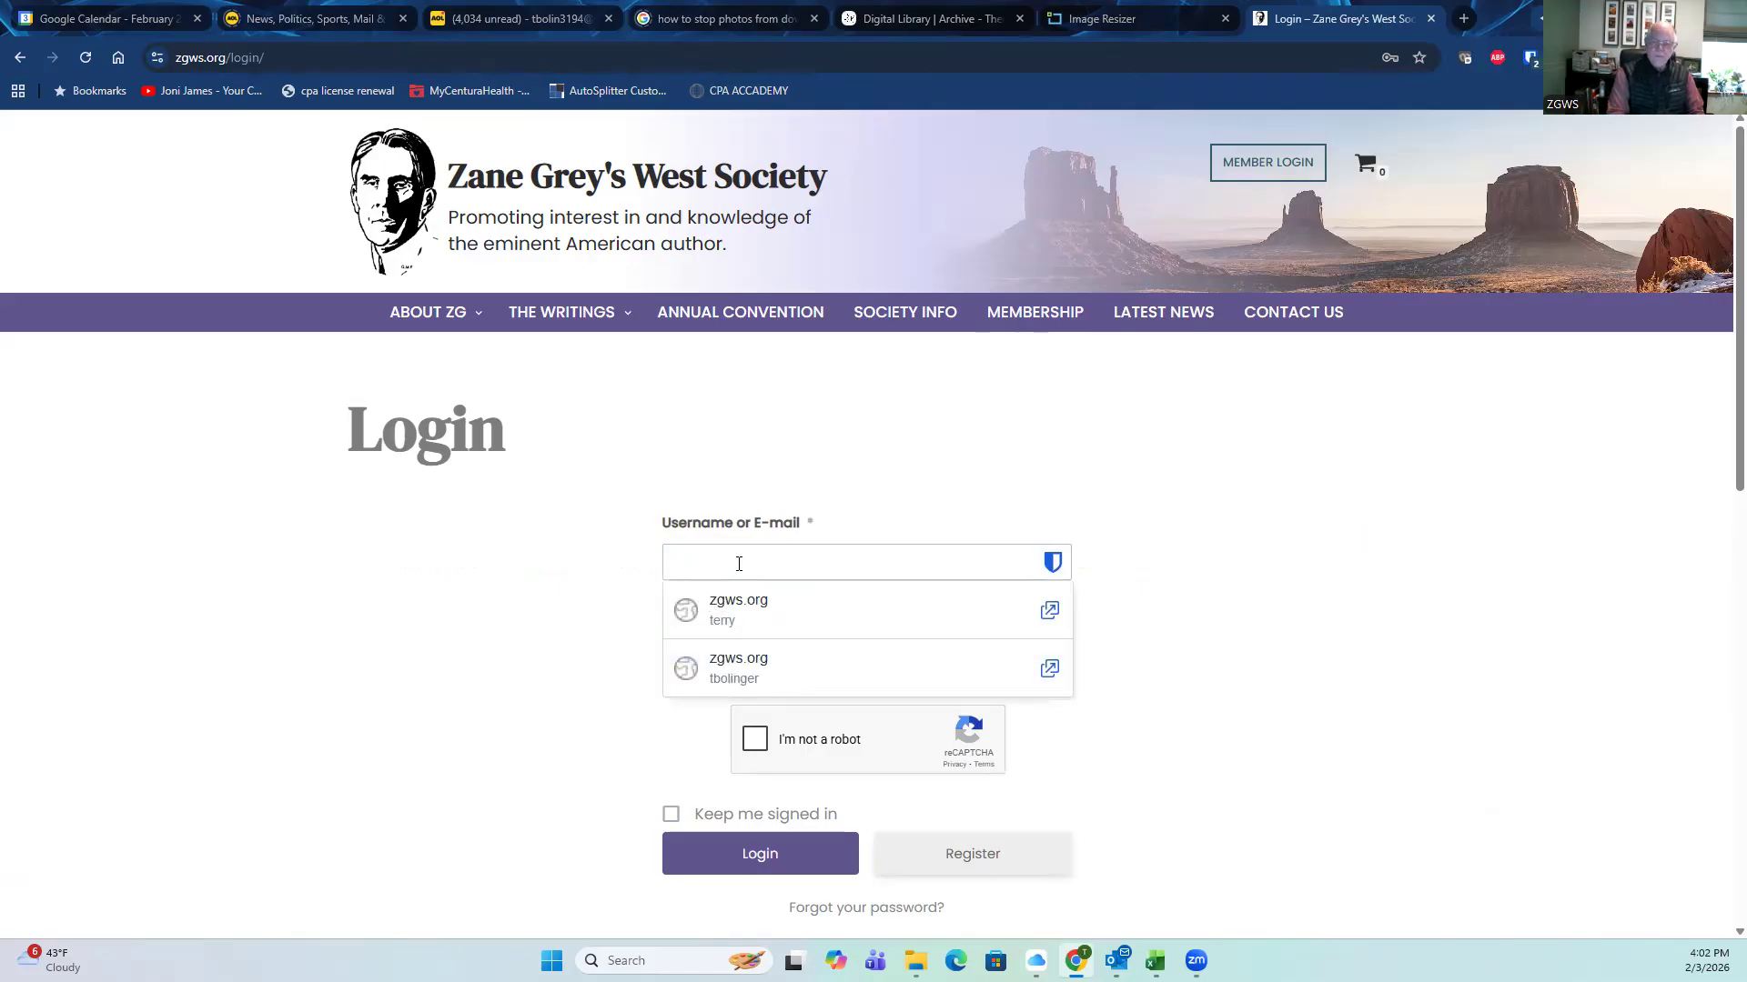
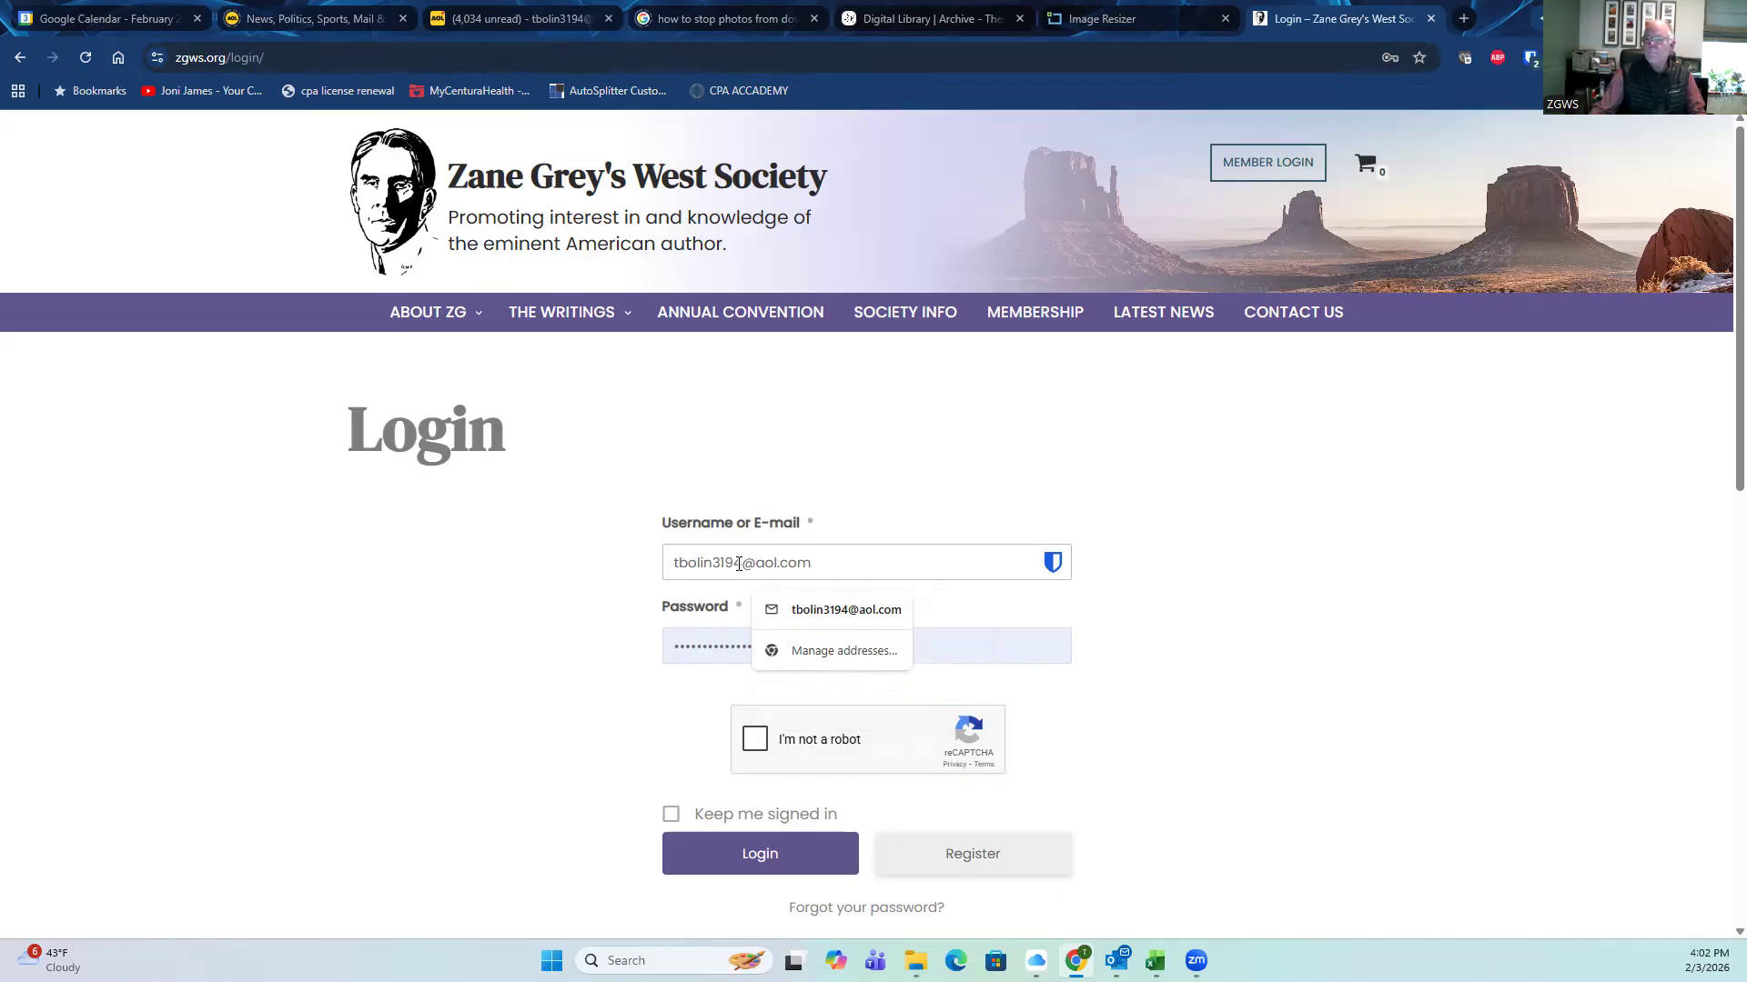
# Step: Enter the account password, pass the reCAPTCHA check, sign in, and dismiss the save-login offer
pyautogui.click(951, 646)
pyautogui.moveTo(787, 644); pyautogui.dragTo(634, 655)
pyautogui.write('••')
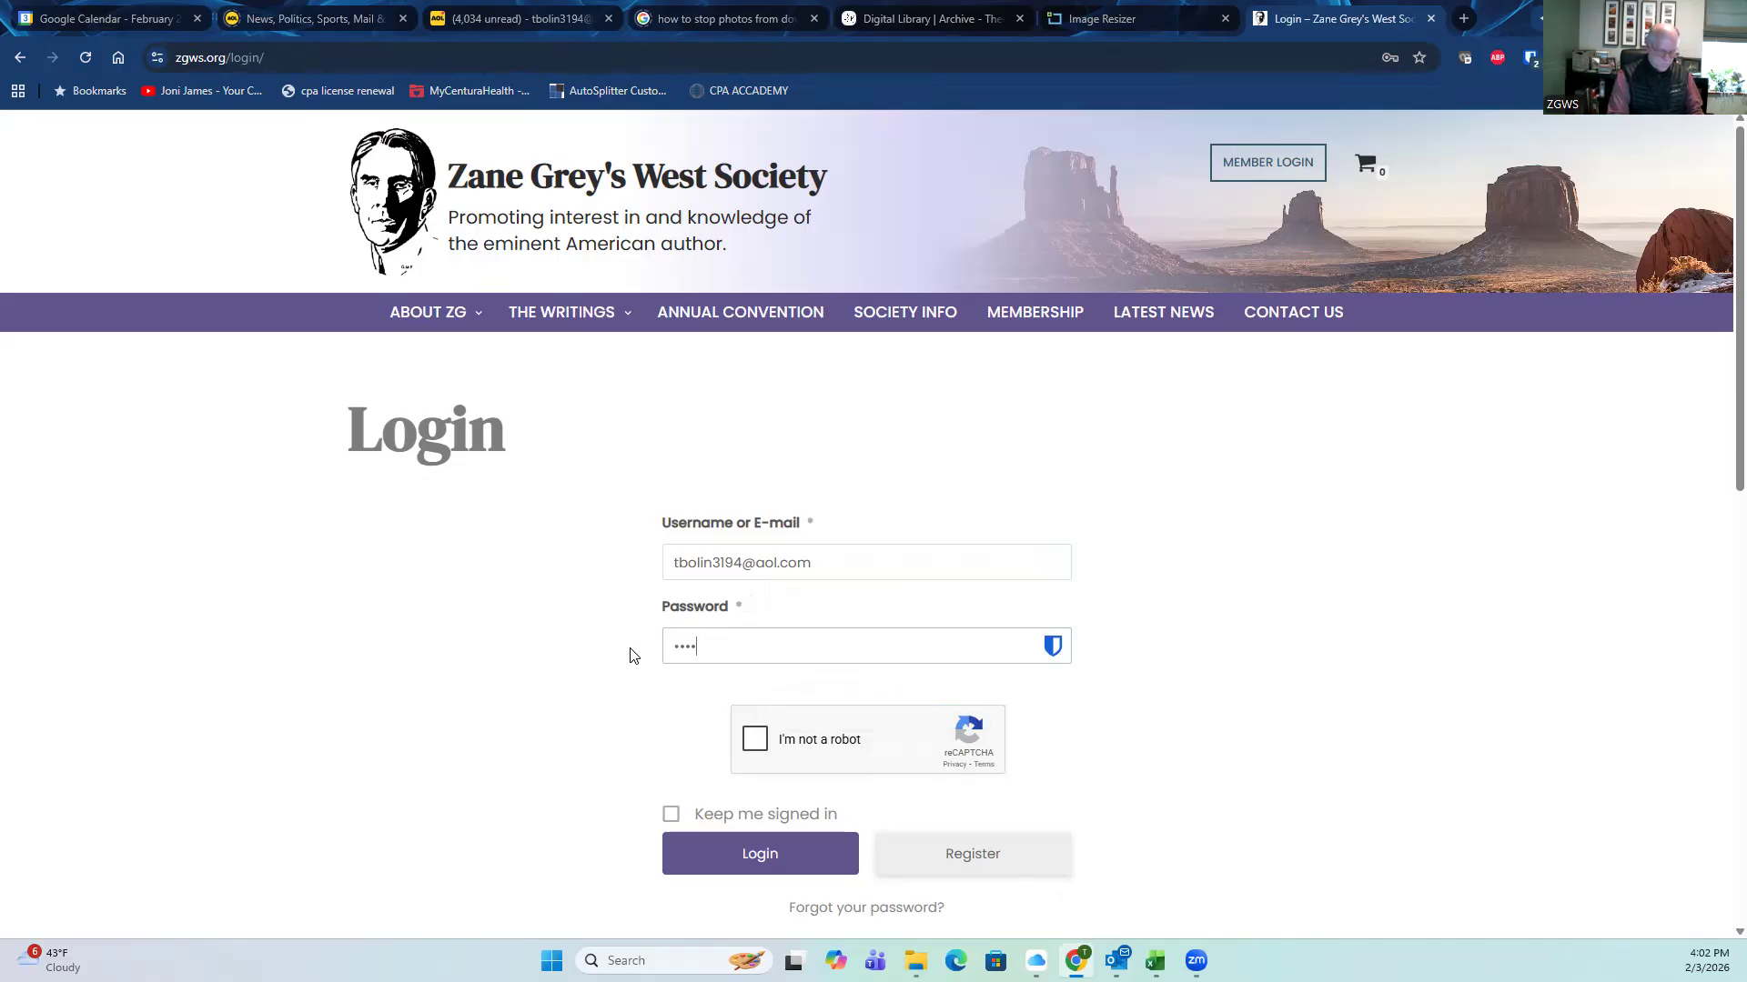
pyautogui.write('•')
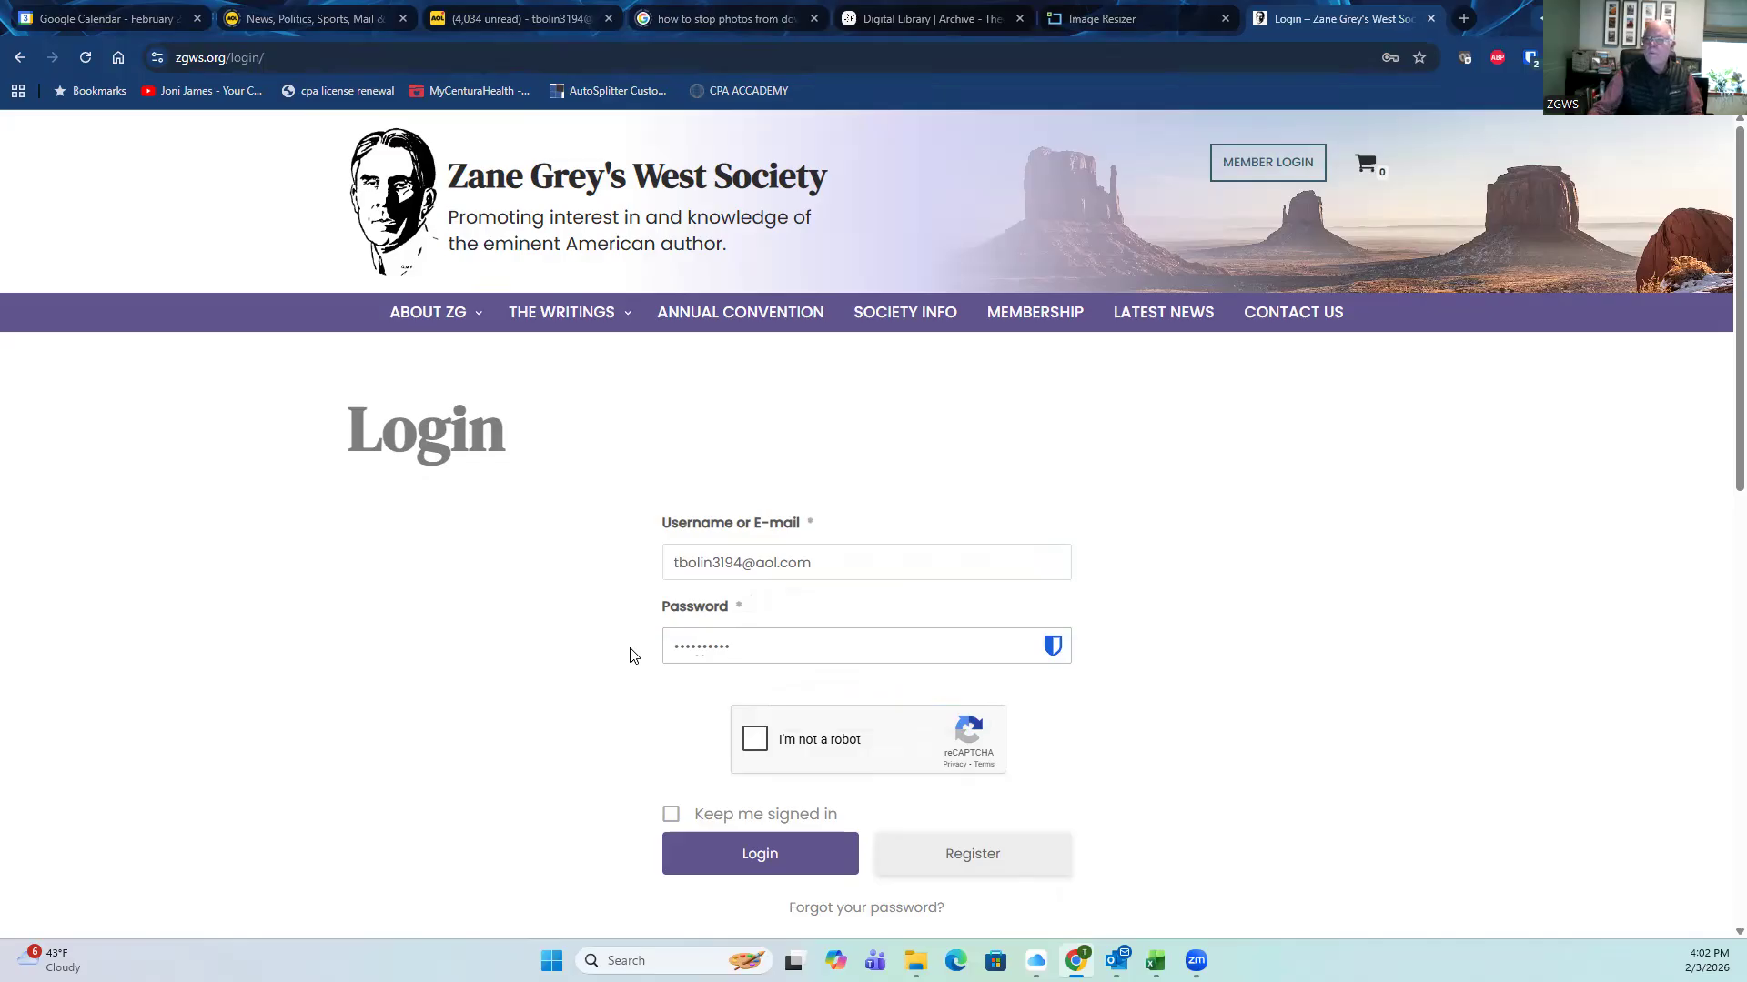
pyautogui.click(754, 740)
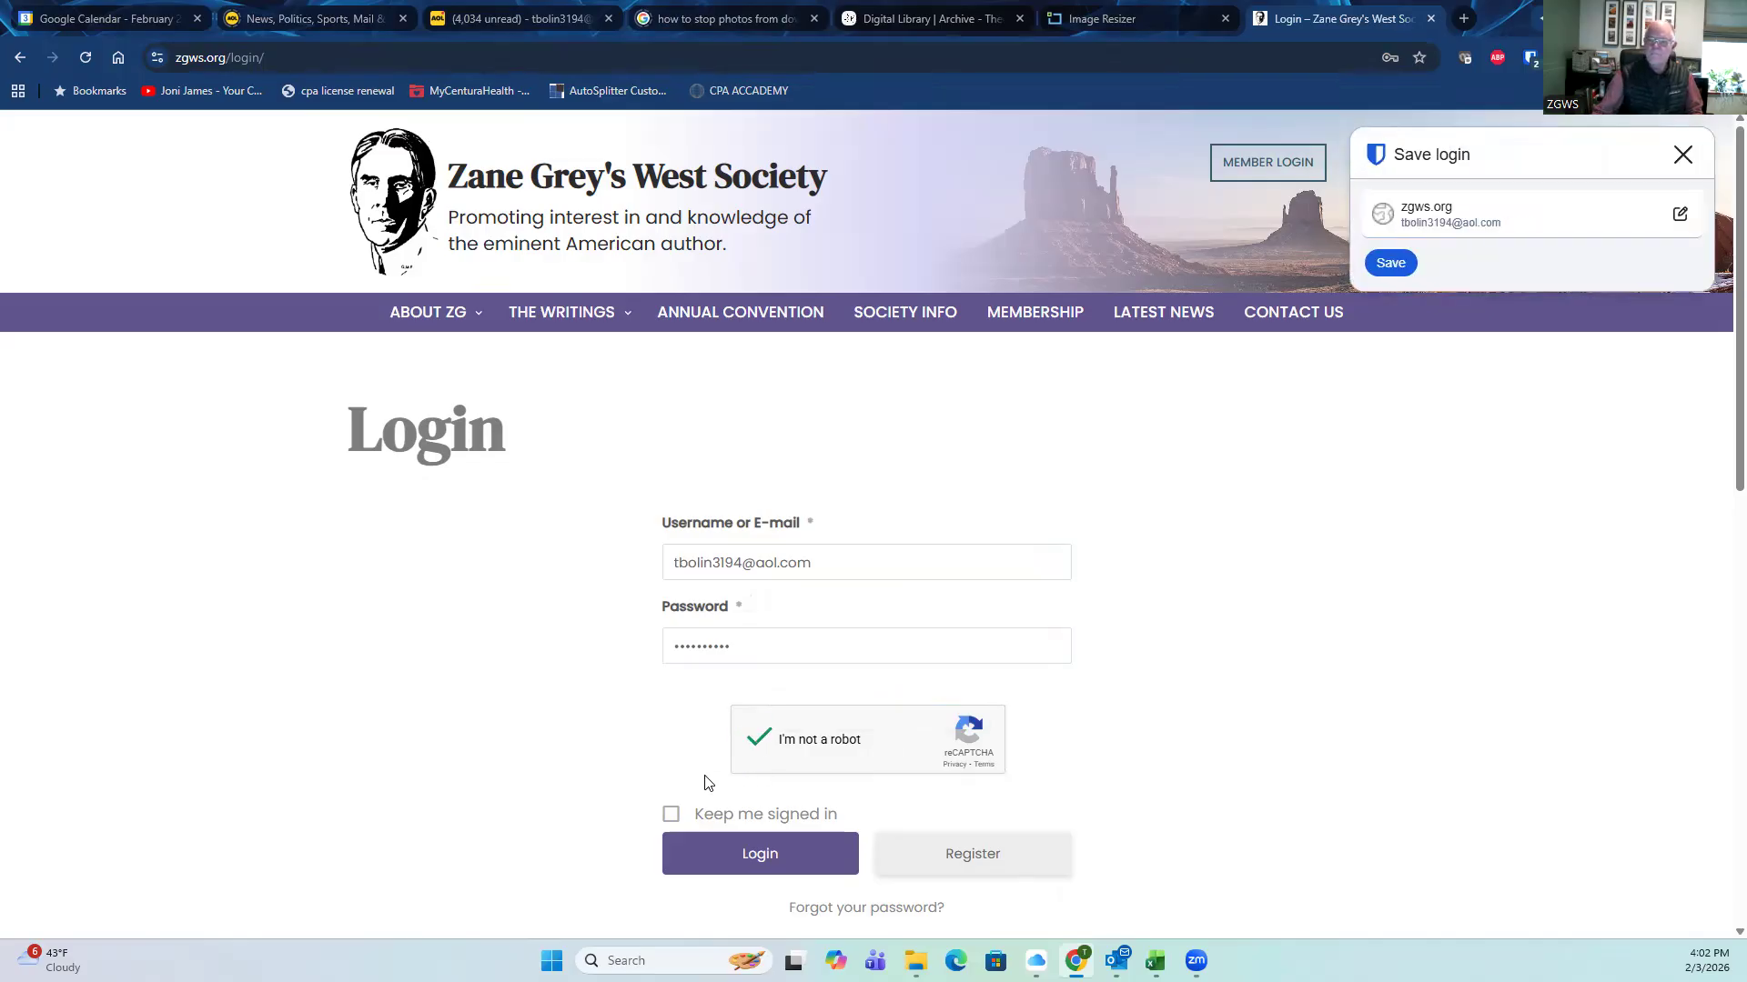
pyautogui.click(756, 854)
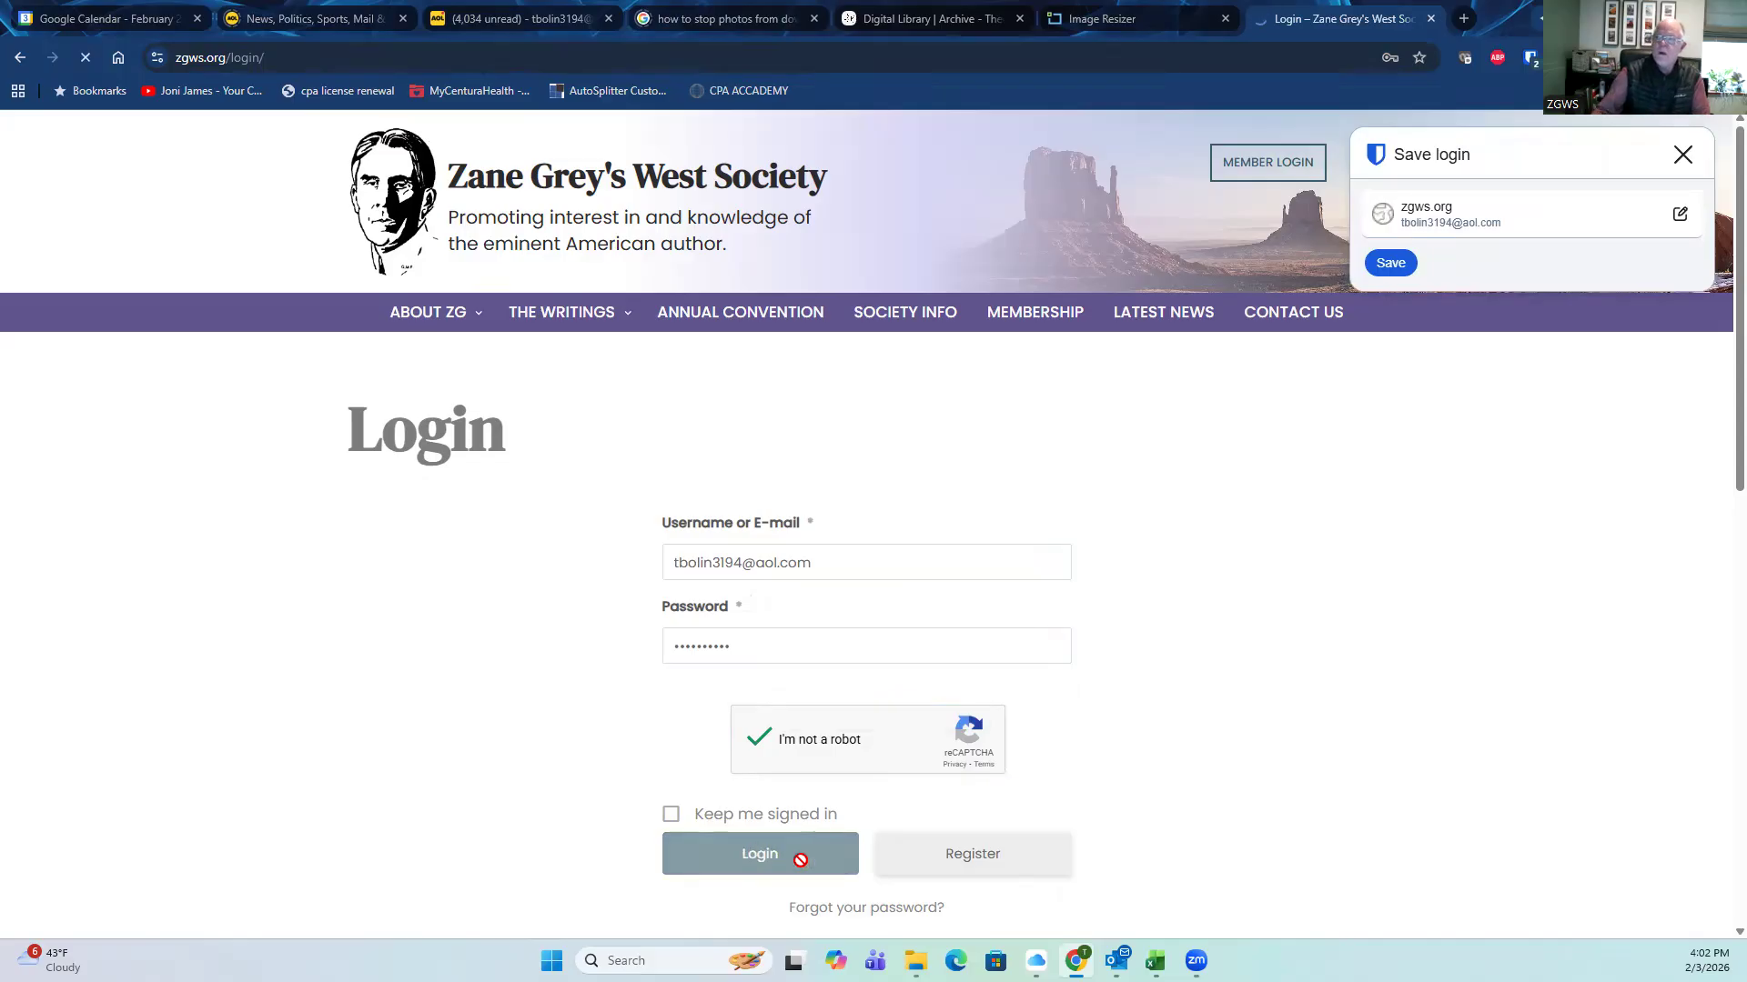
pyautogui.click(1683, 155)
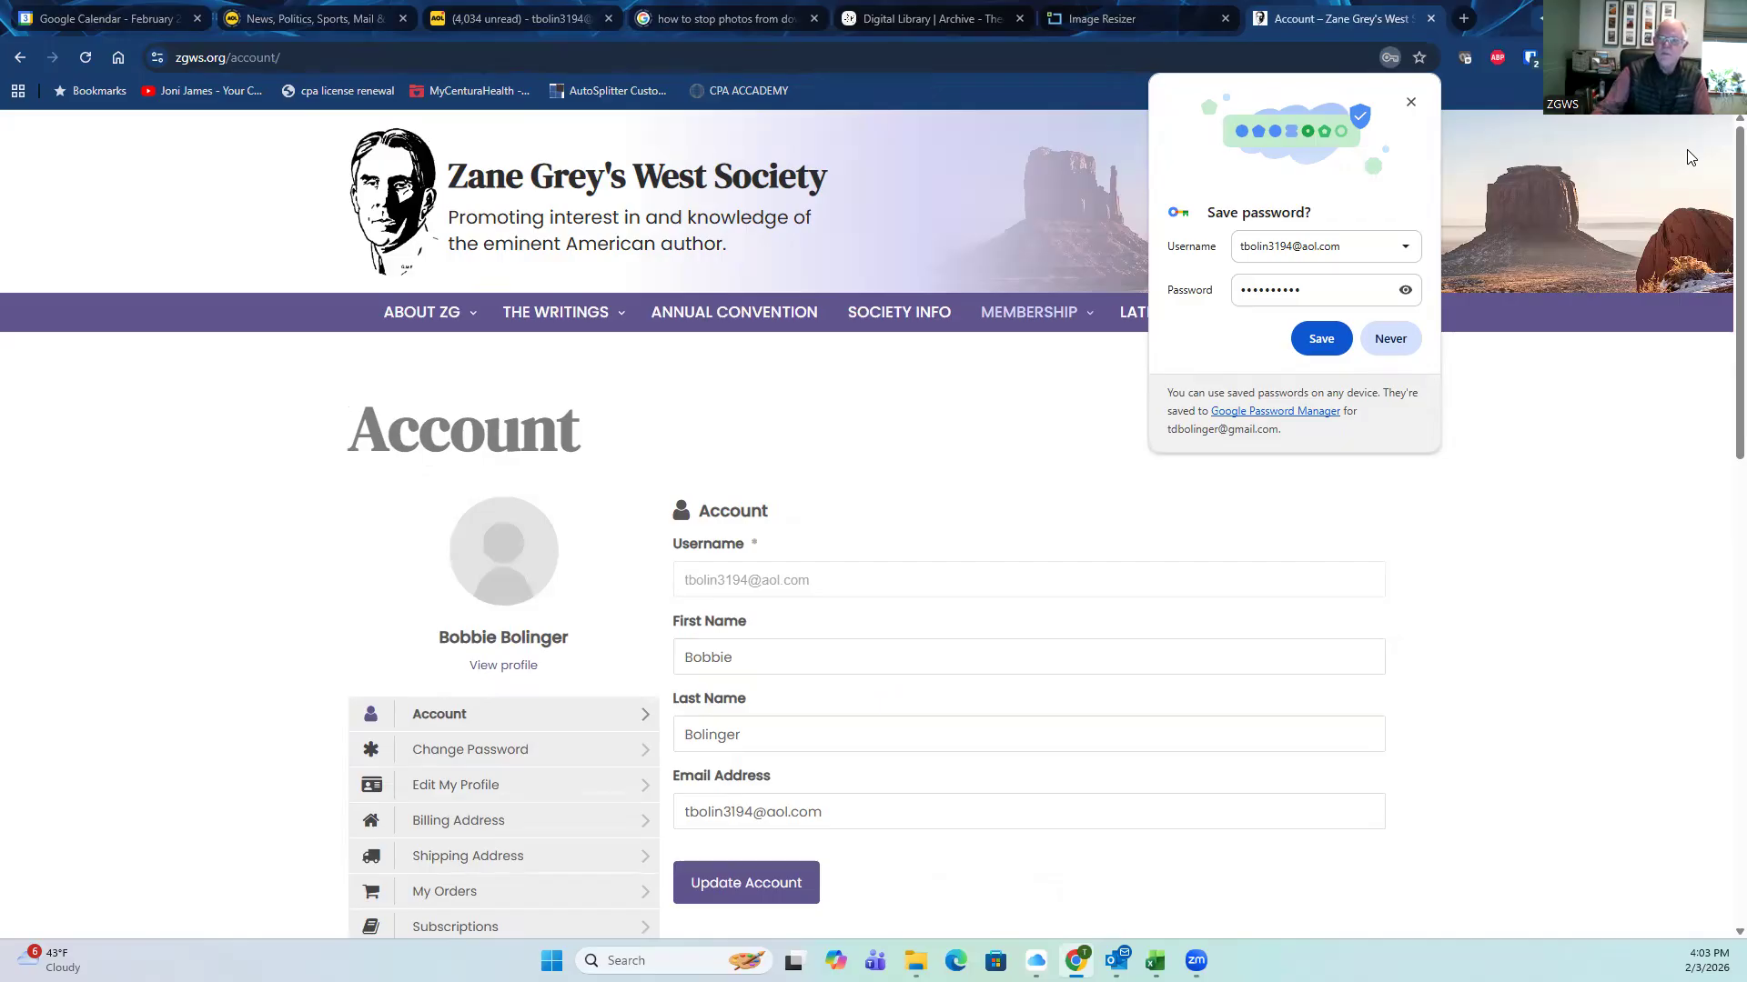
# Step: Dismiss the save-password prompt, go to Membership > Trading Post, and browse the listing cards
pyautogui.click(1410, 103)
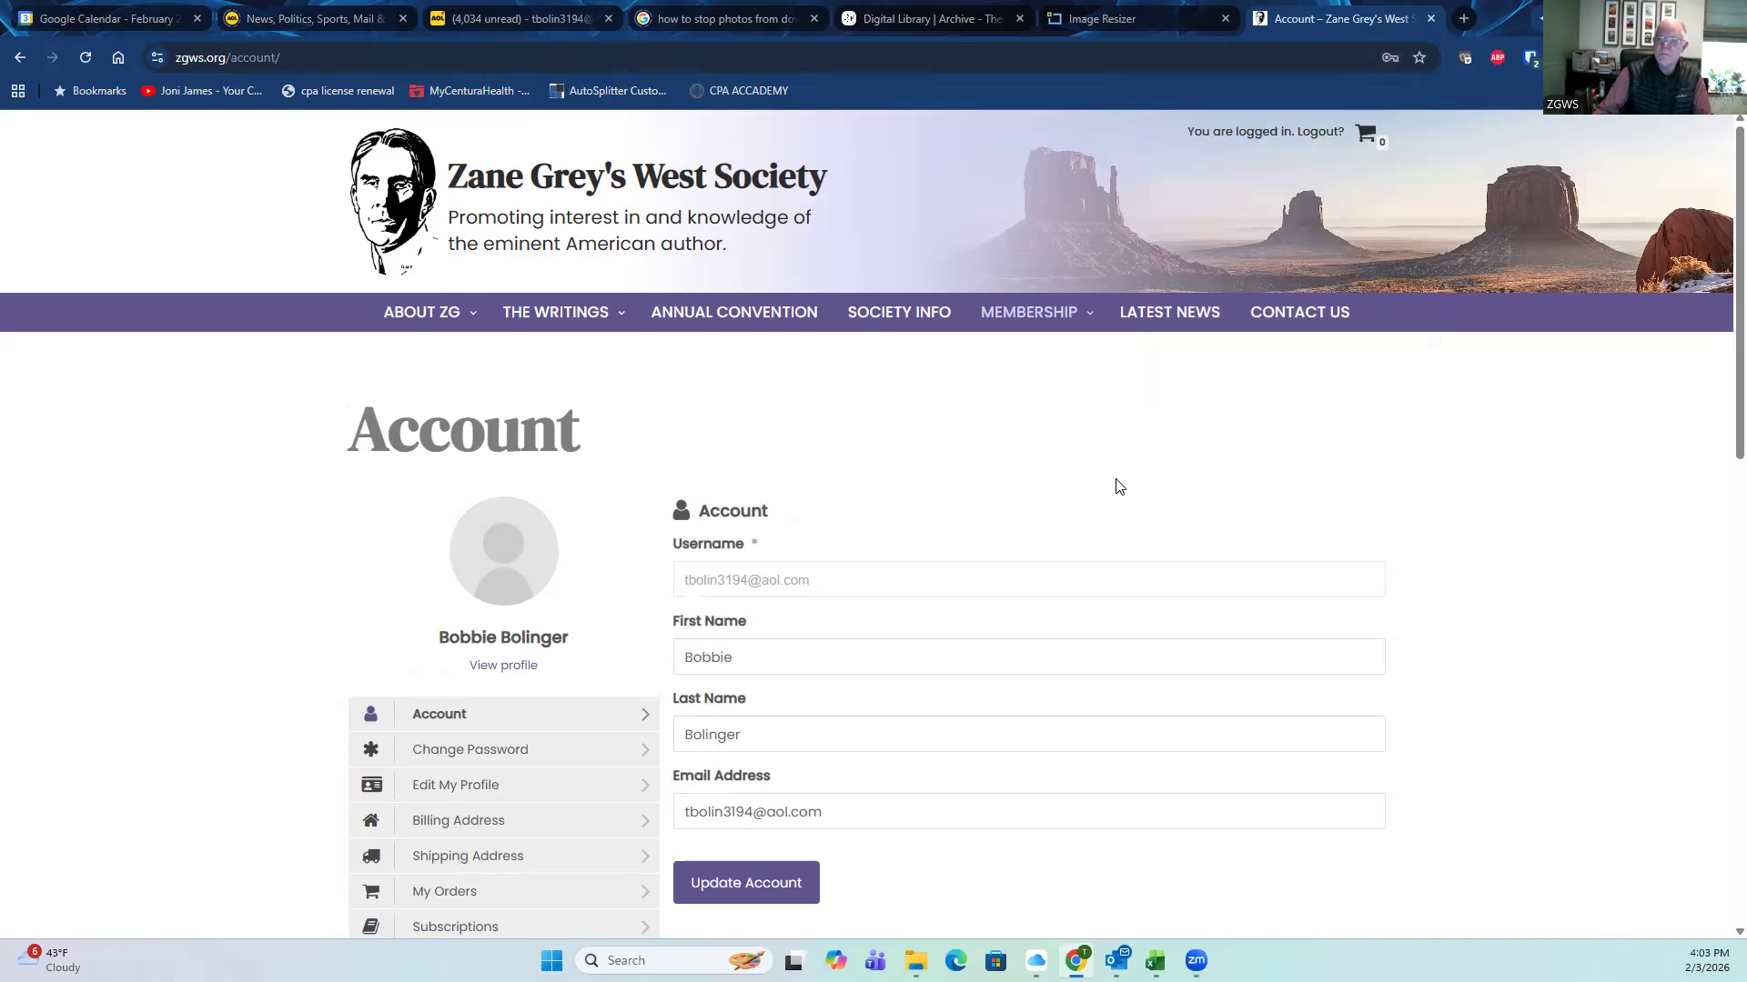
pyautogui.moveTo(1026, 318)
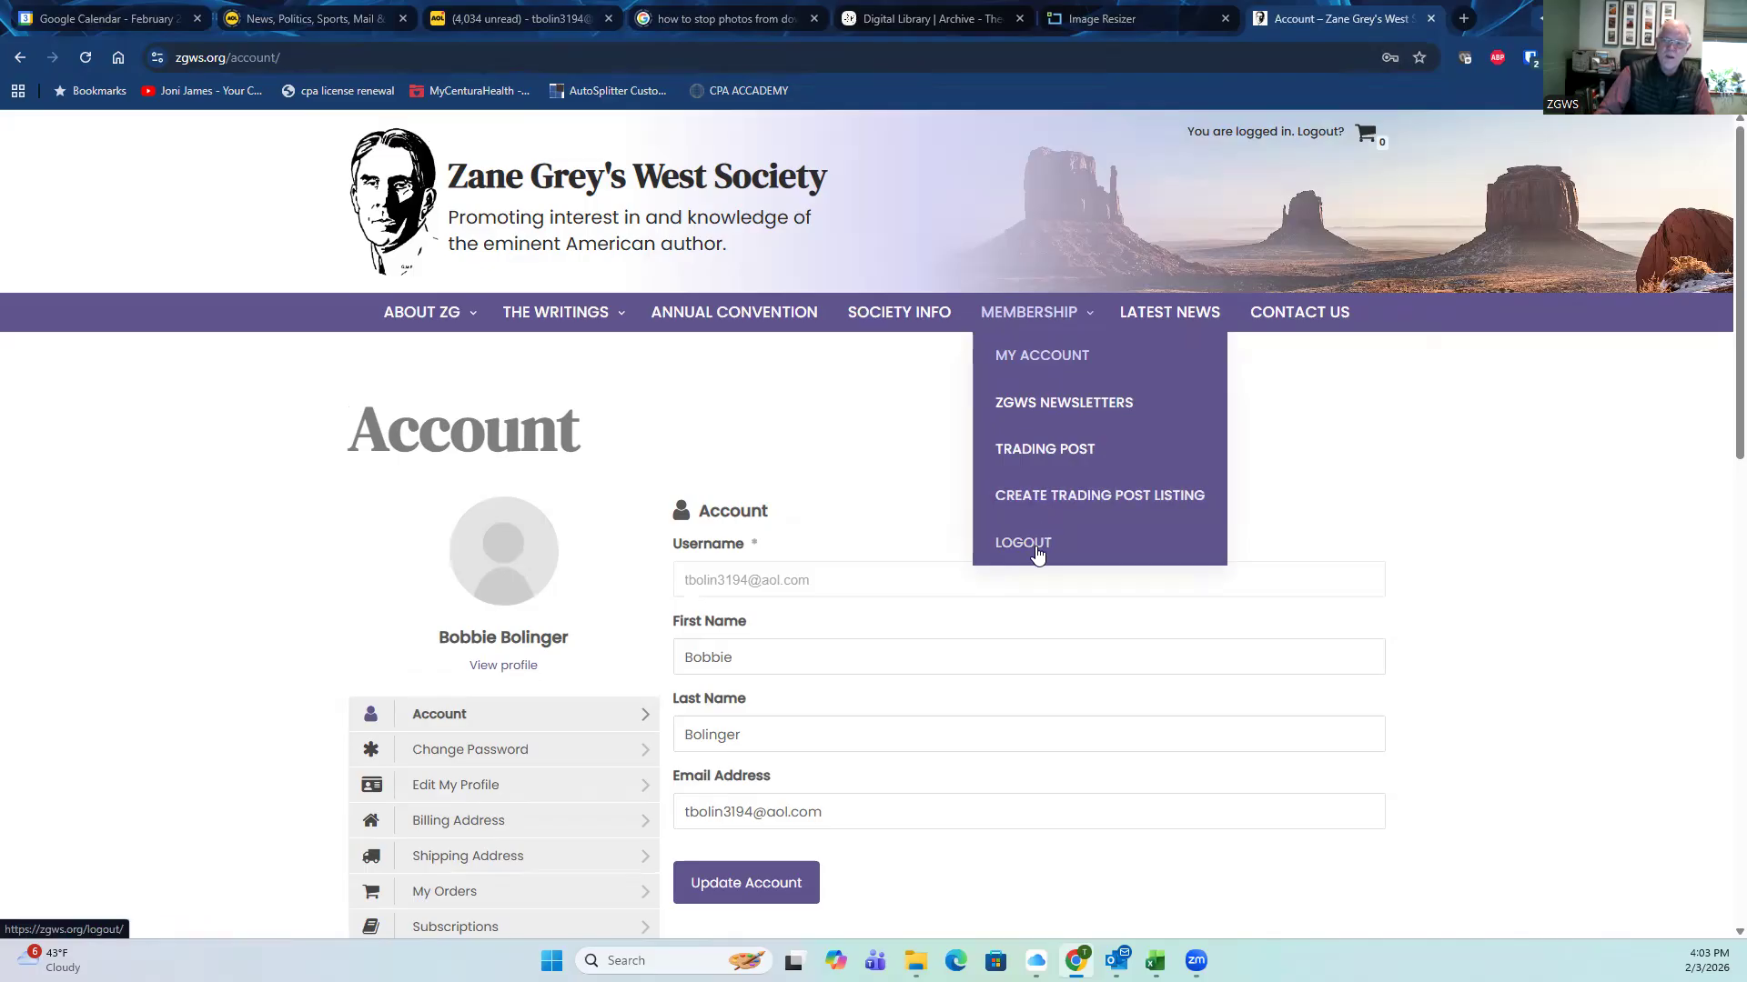
pyautogui.click(1041, 458)
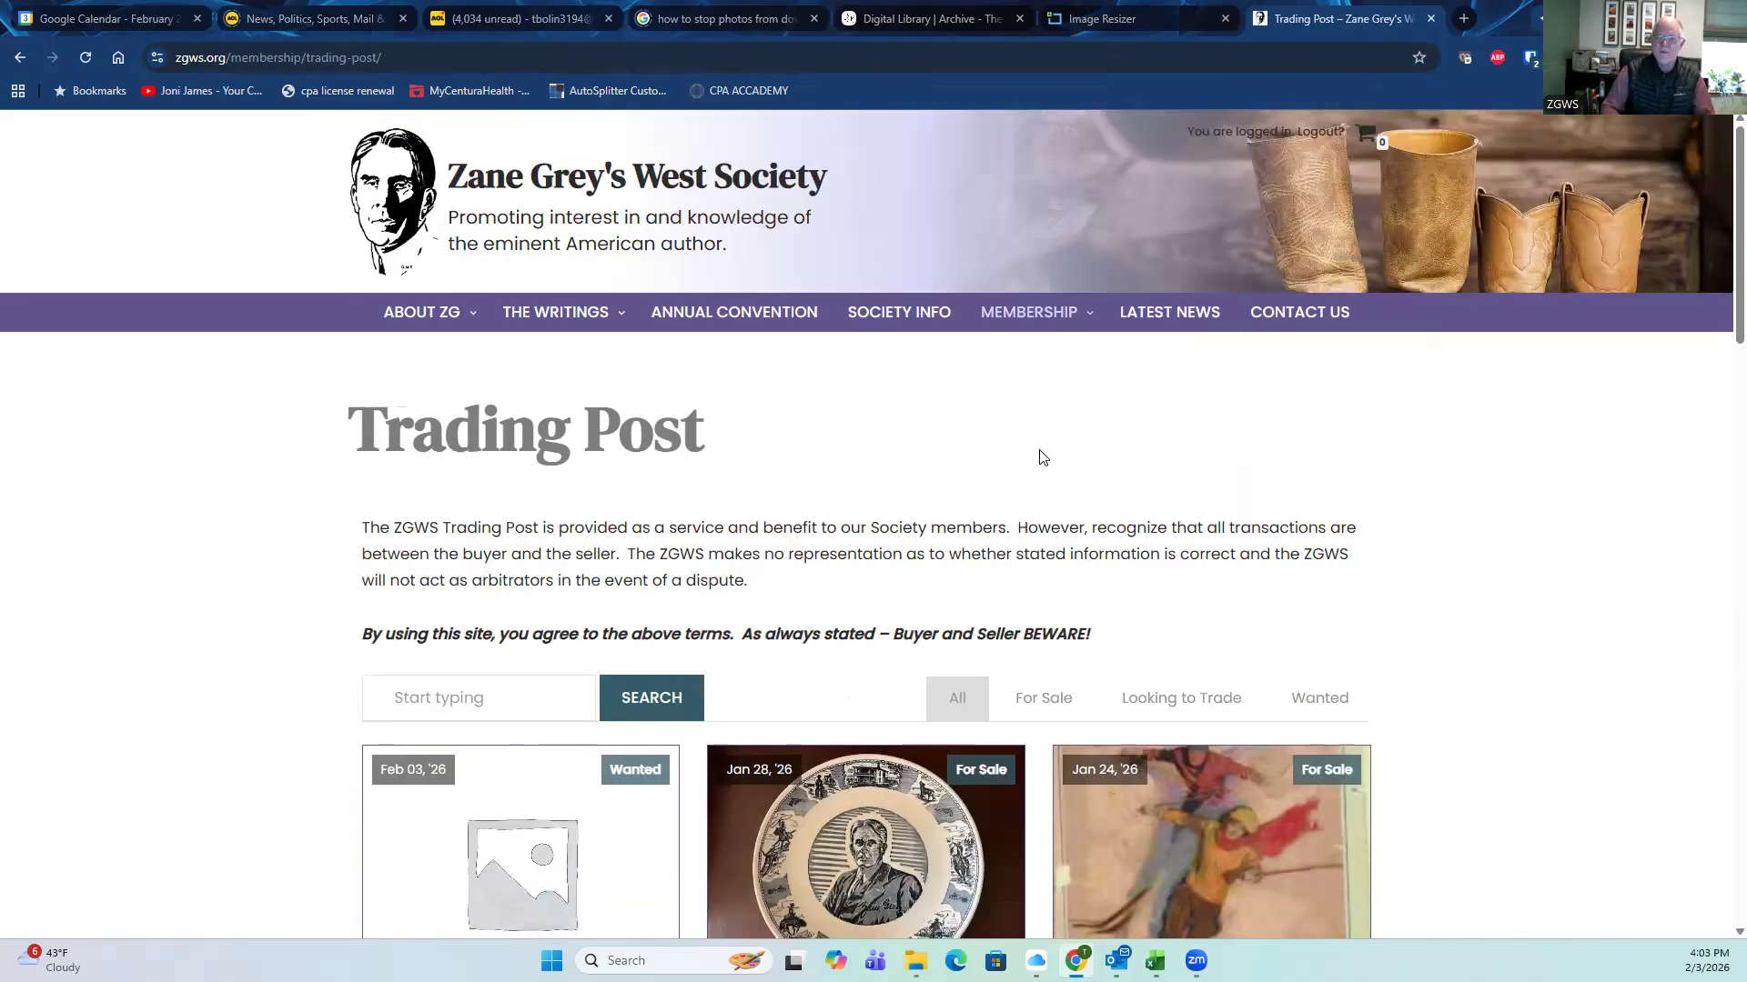
pyautogui.scroll(-3, 235, 583)
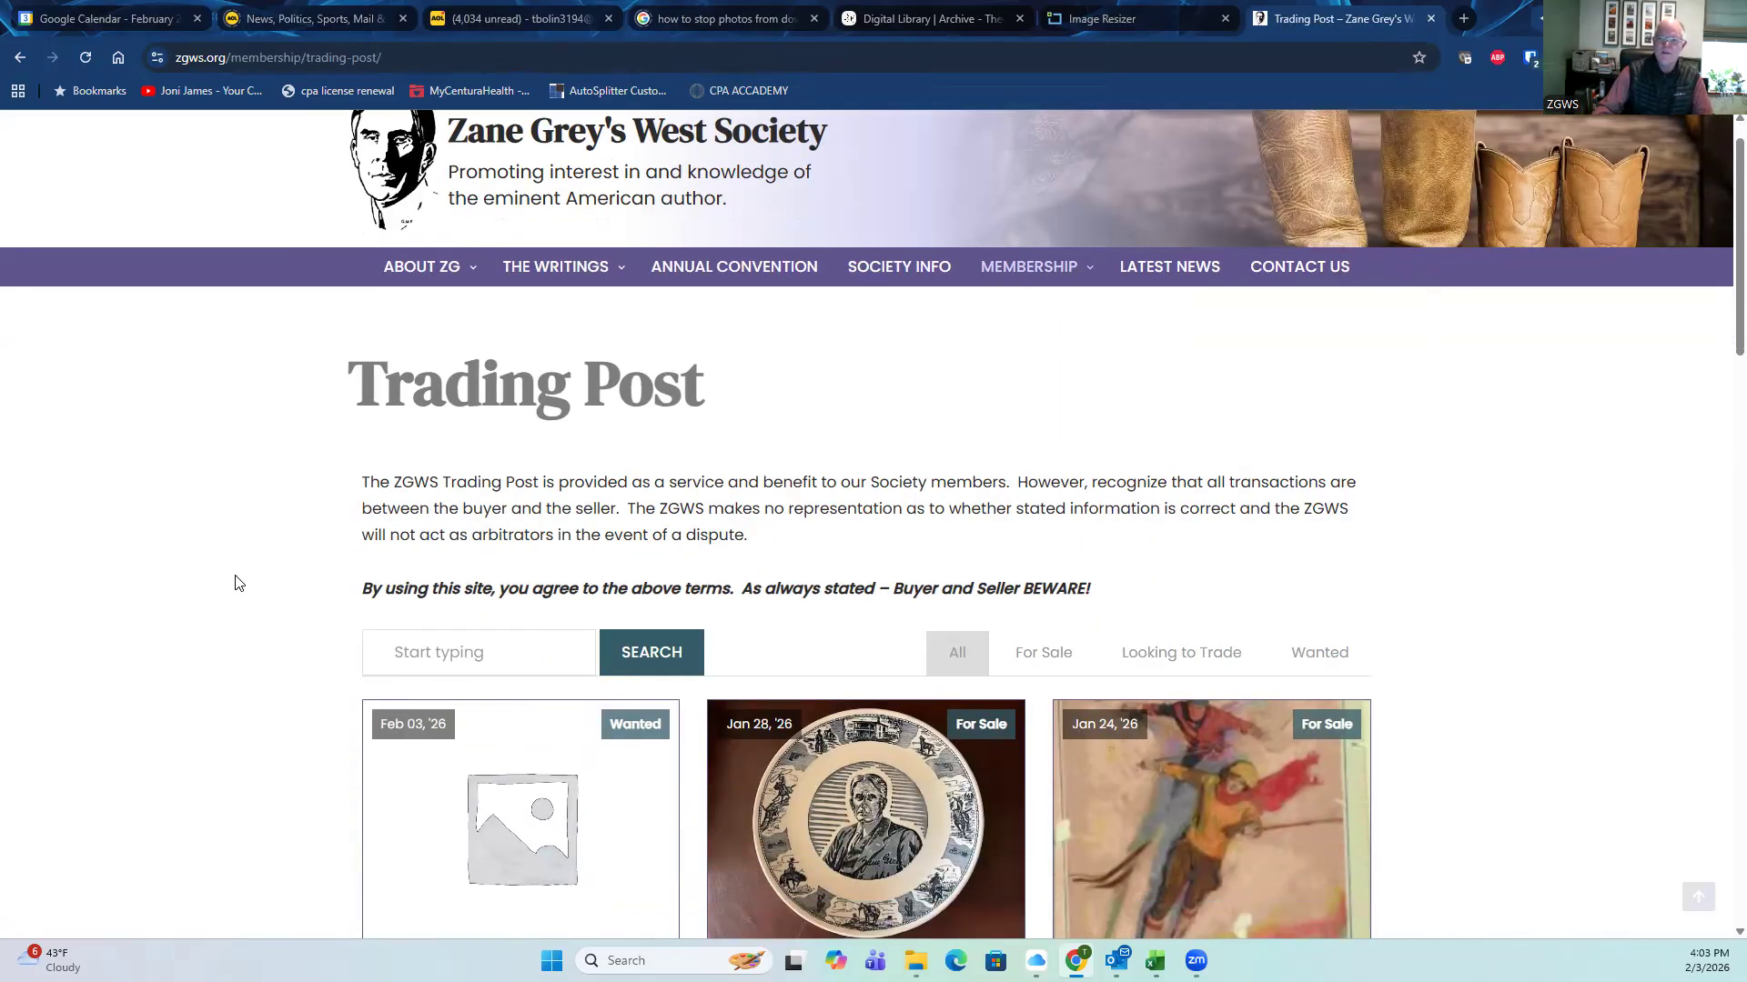
pyautogui.scroll(-2, 235, 582)
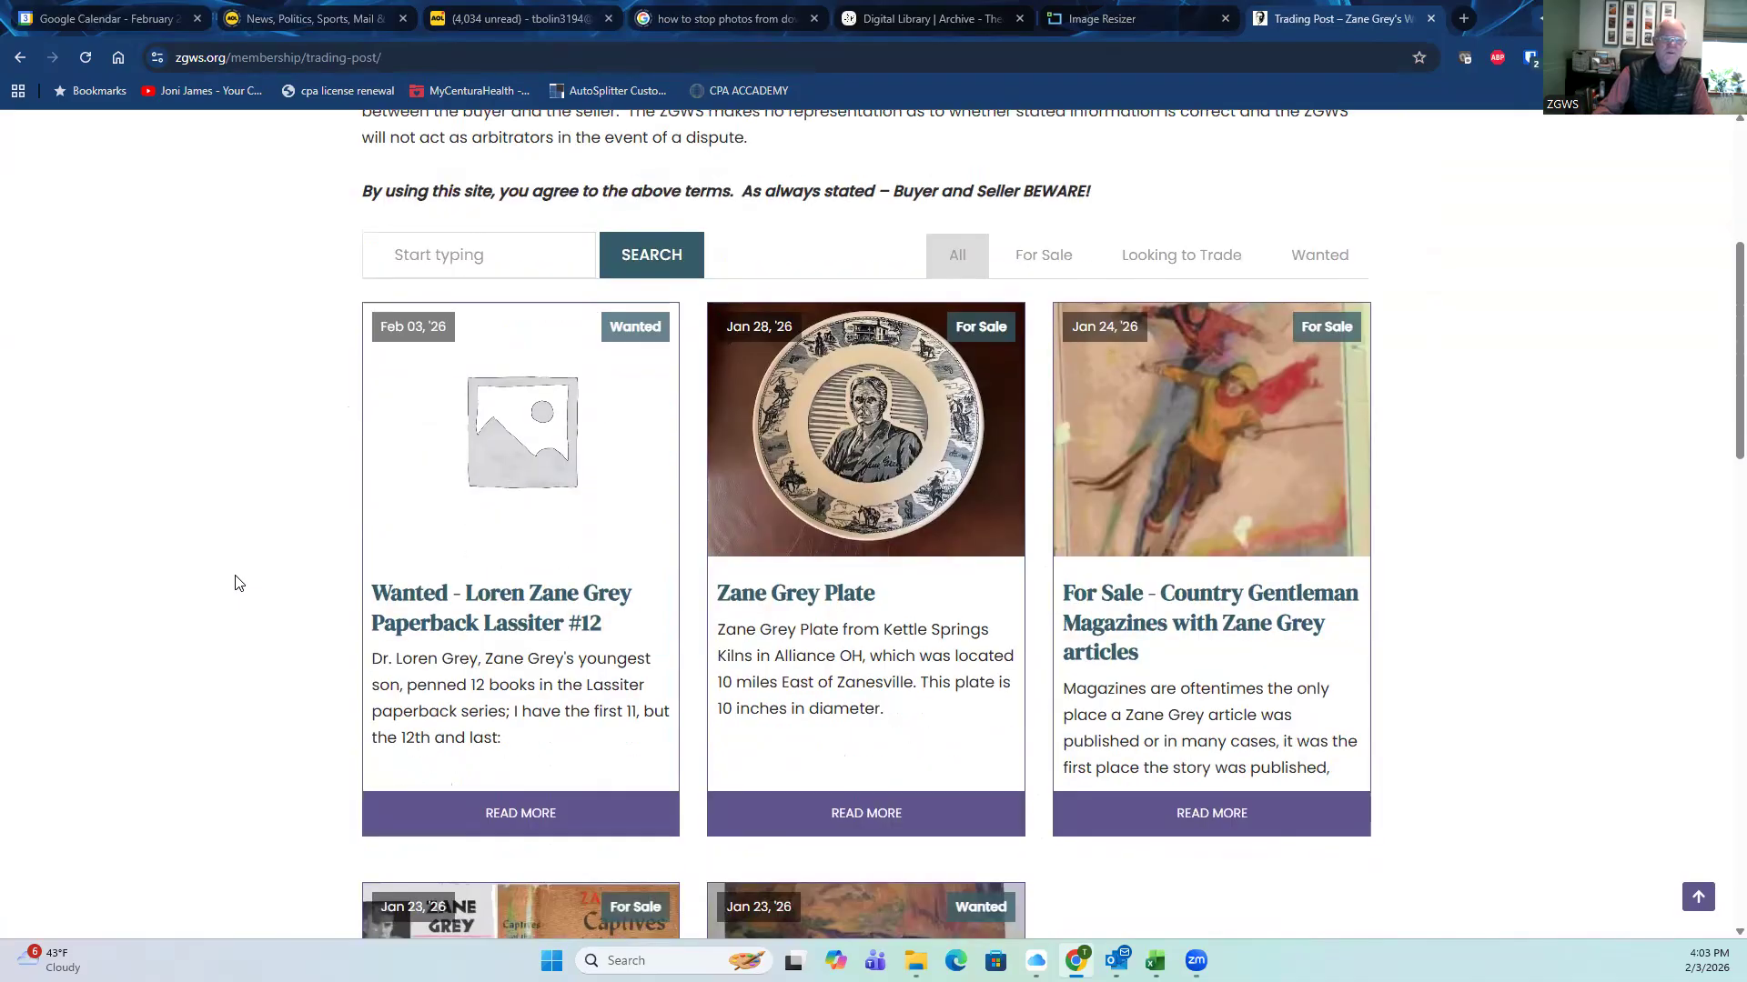
pyautogui.scroll(-5, 235, 583)
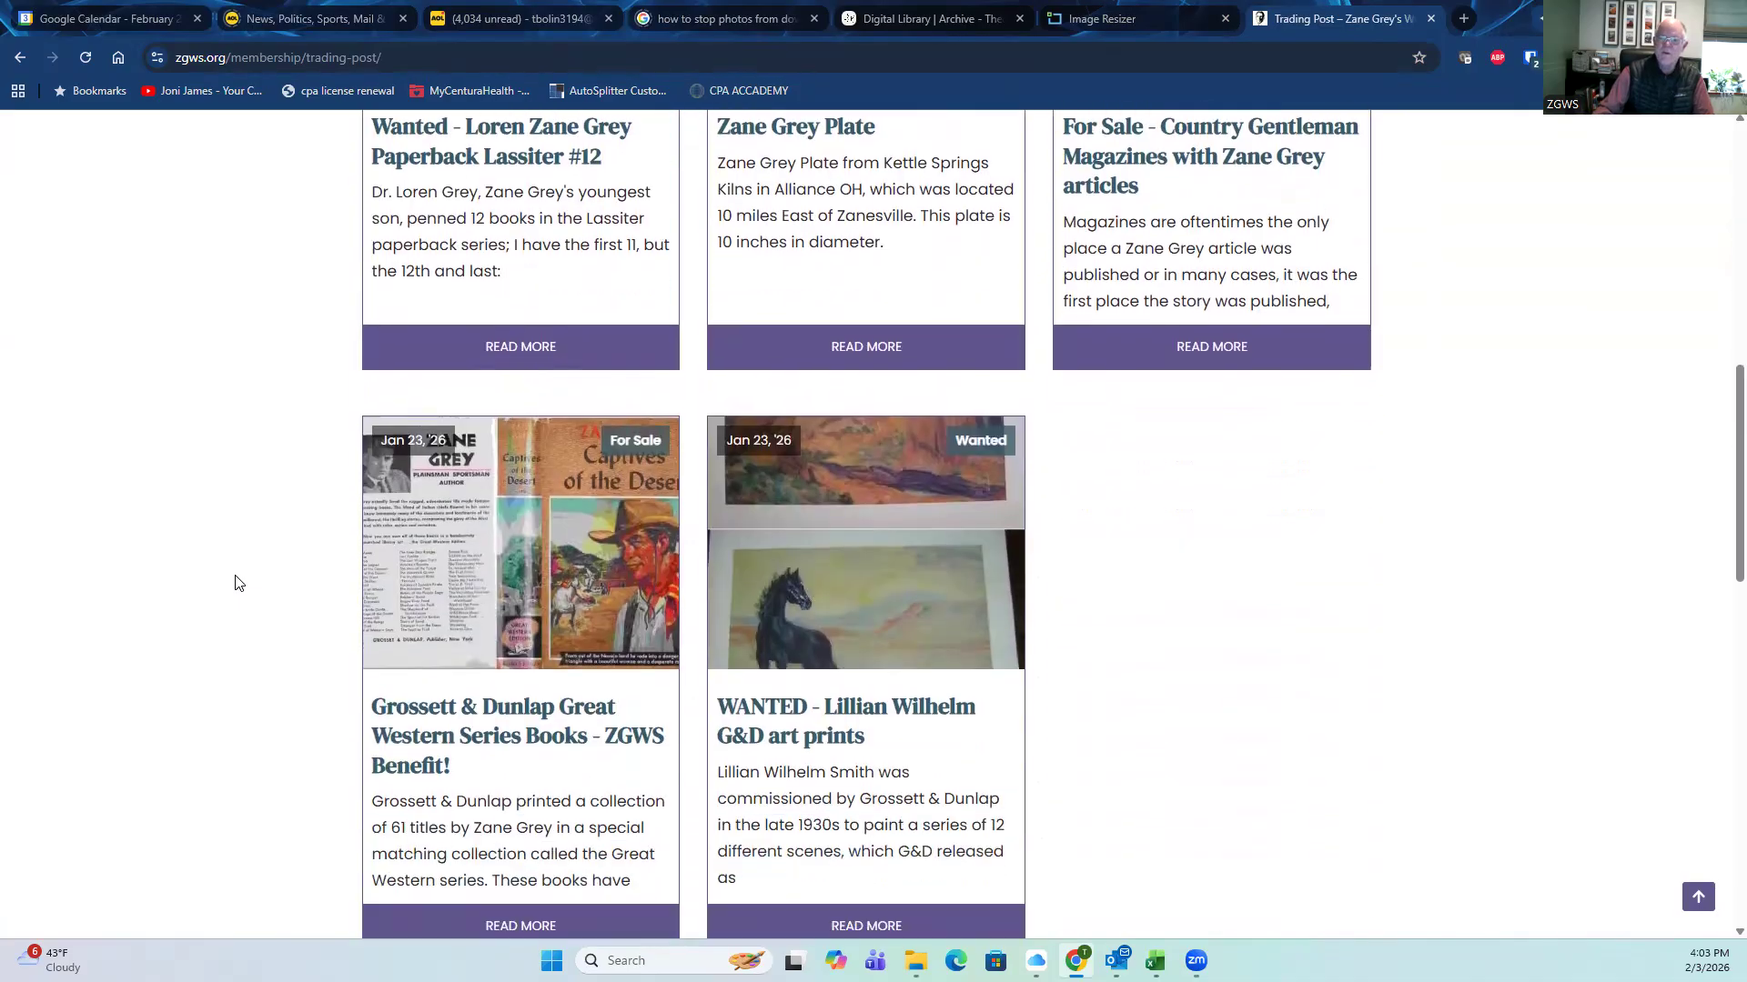
pyautogui.scroll(-2, 235, 582)
pyautogui.scroll(10, 234, 582)
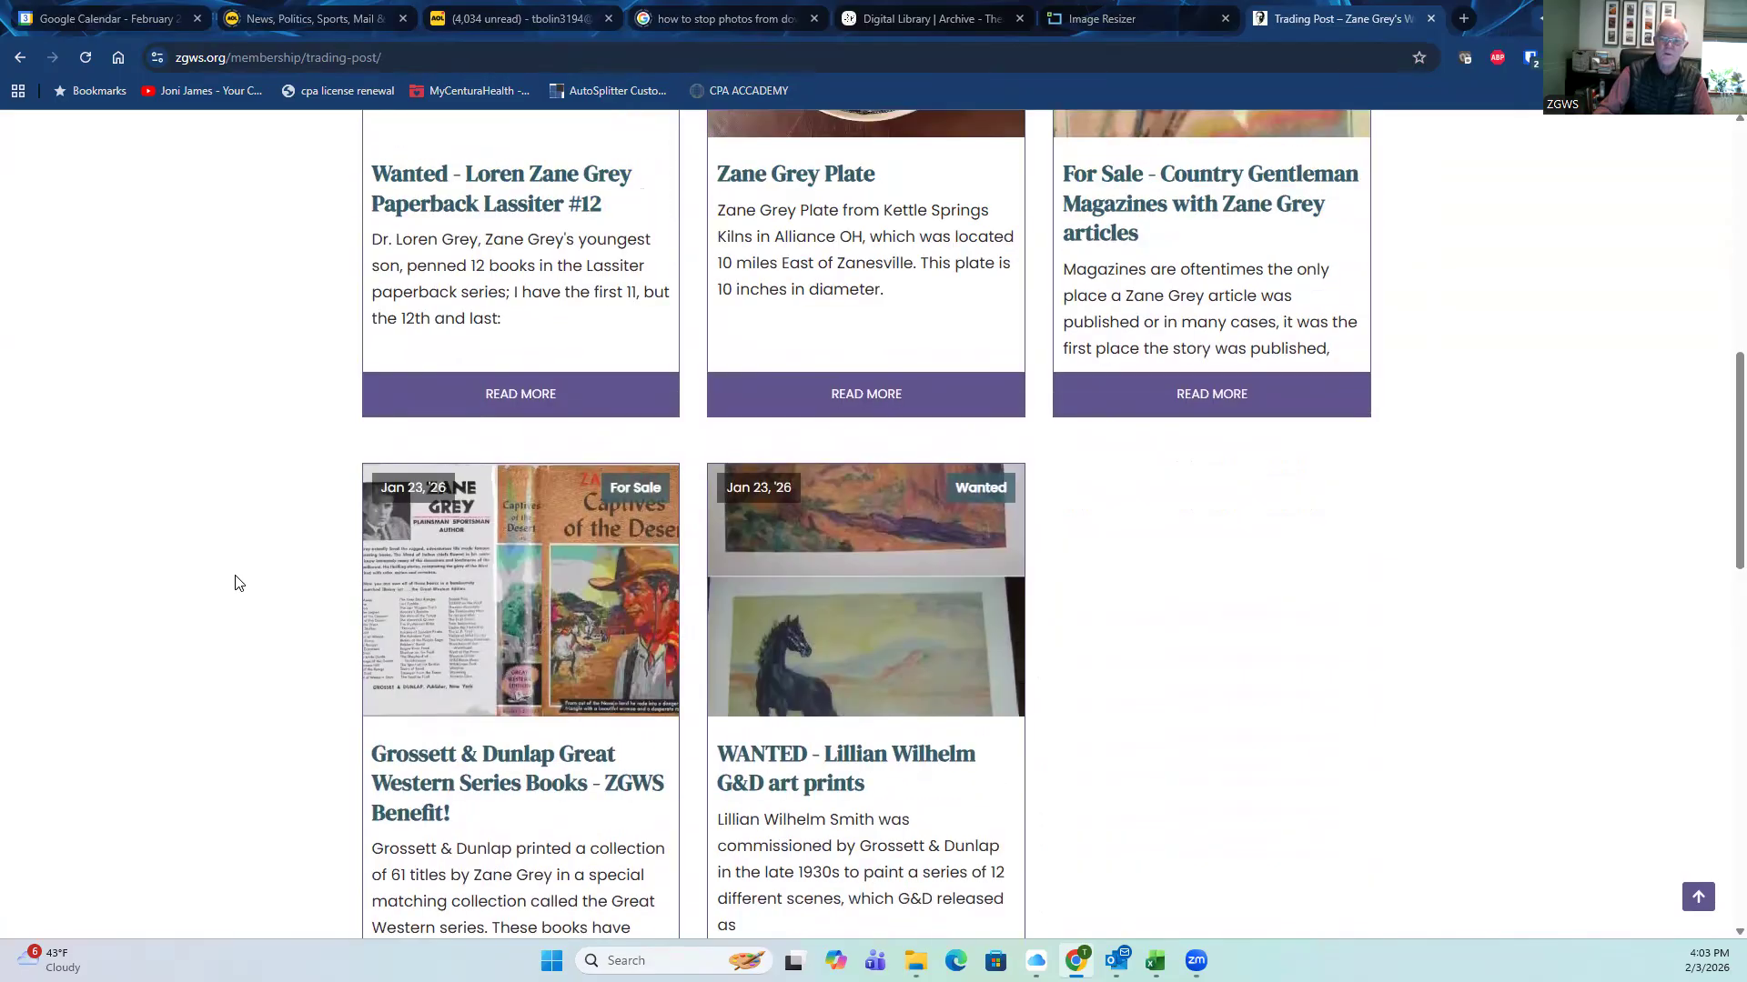
pyautogui.scroll(2, 235, 583)
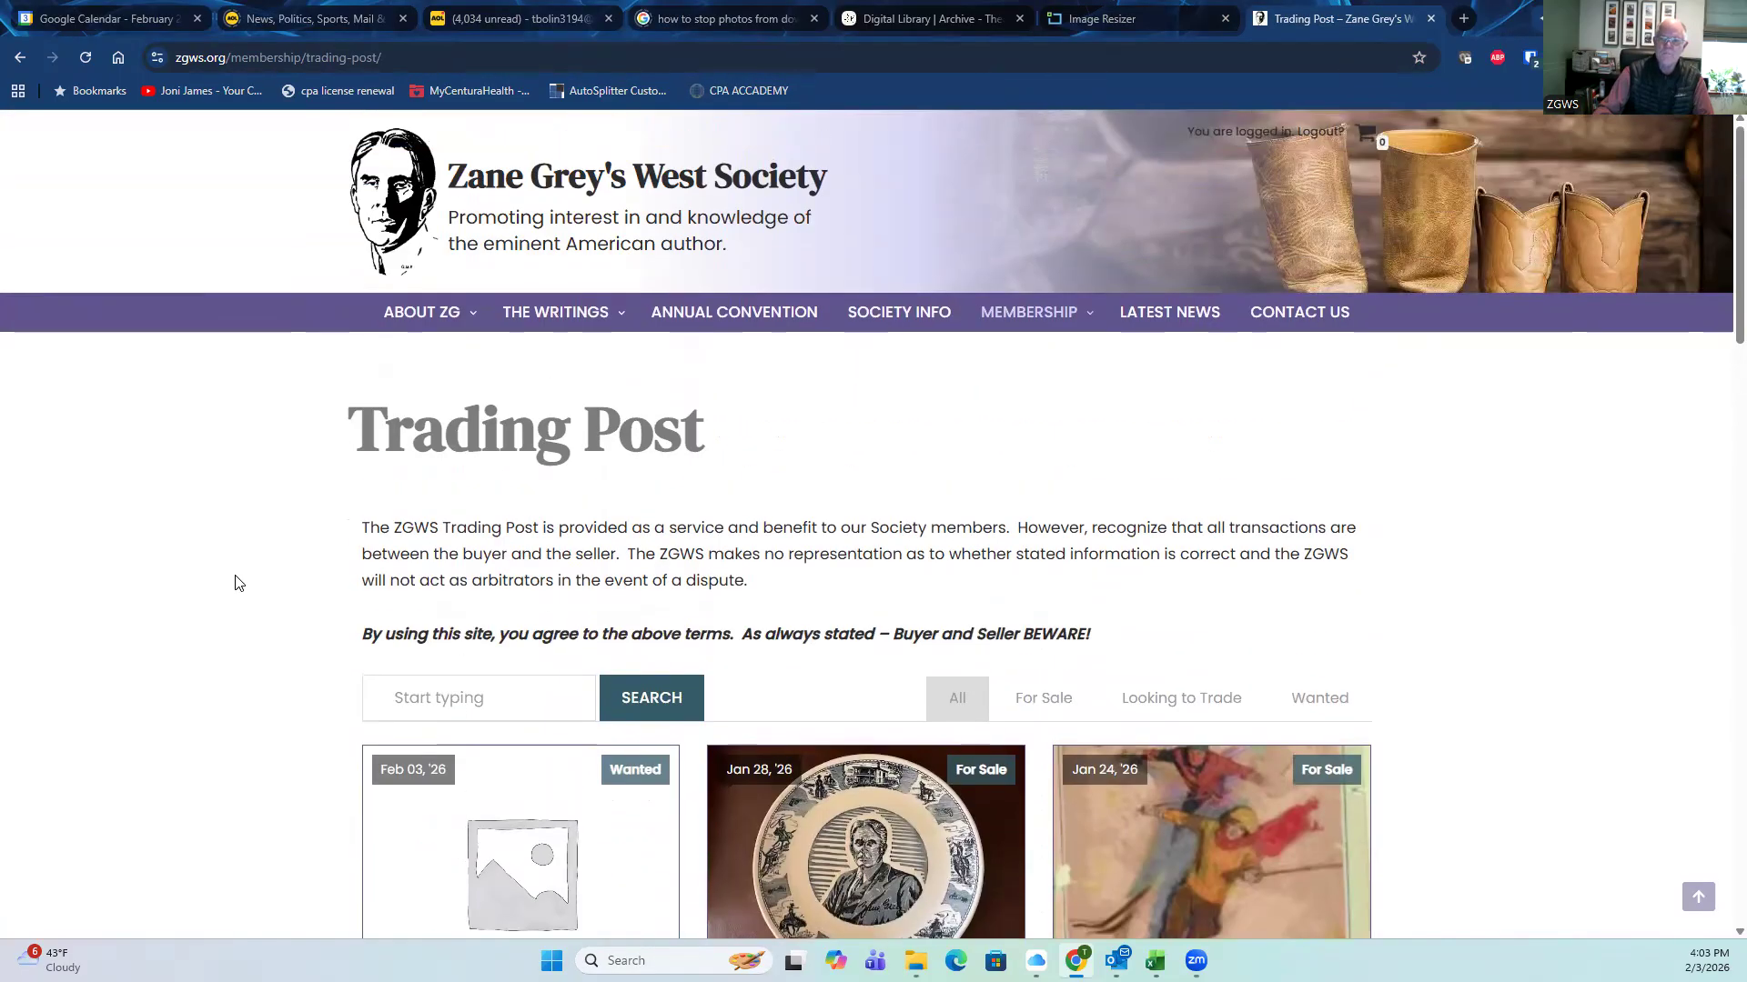
pyautogui.scroll(-6, 235, 582)
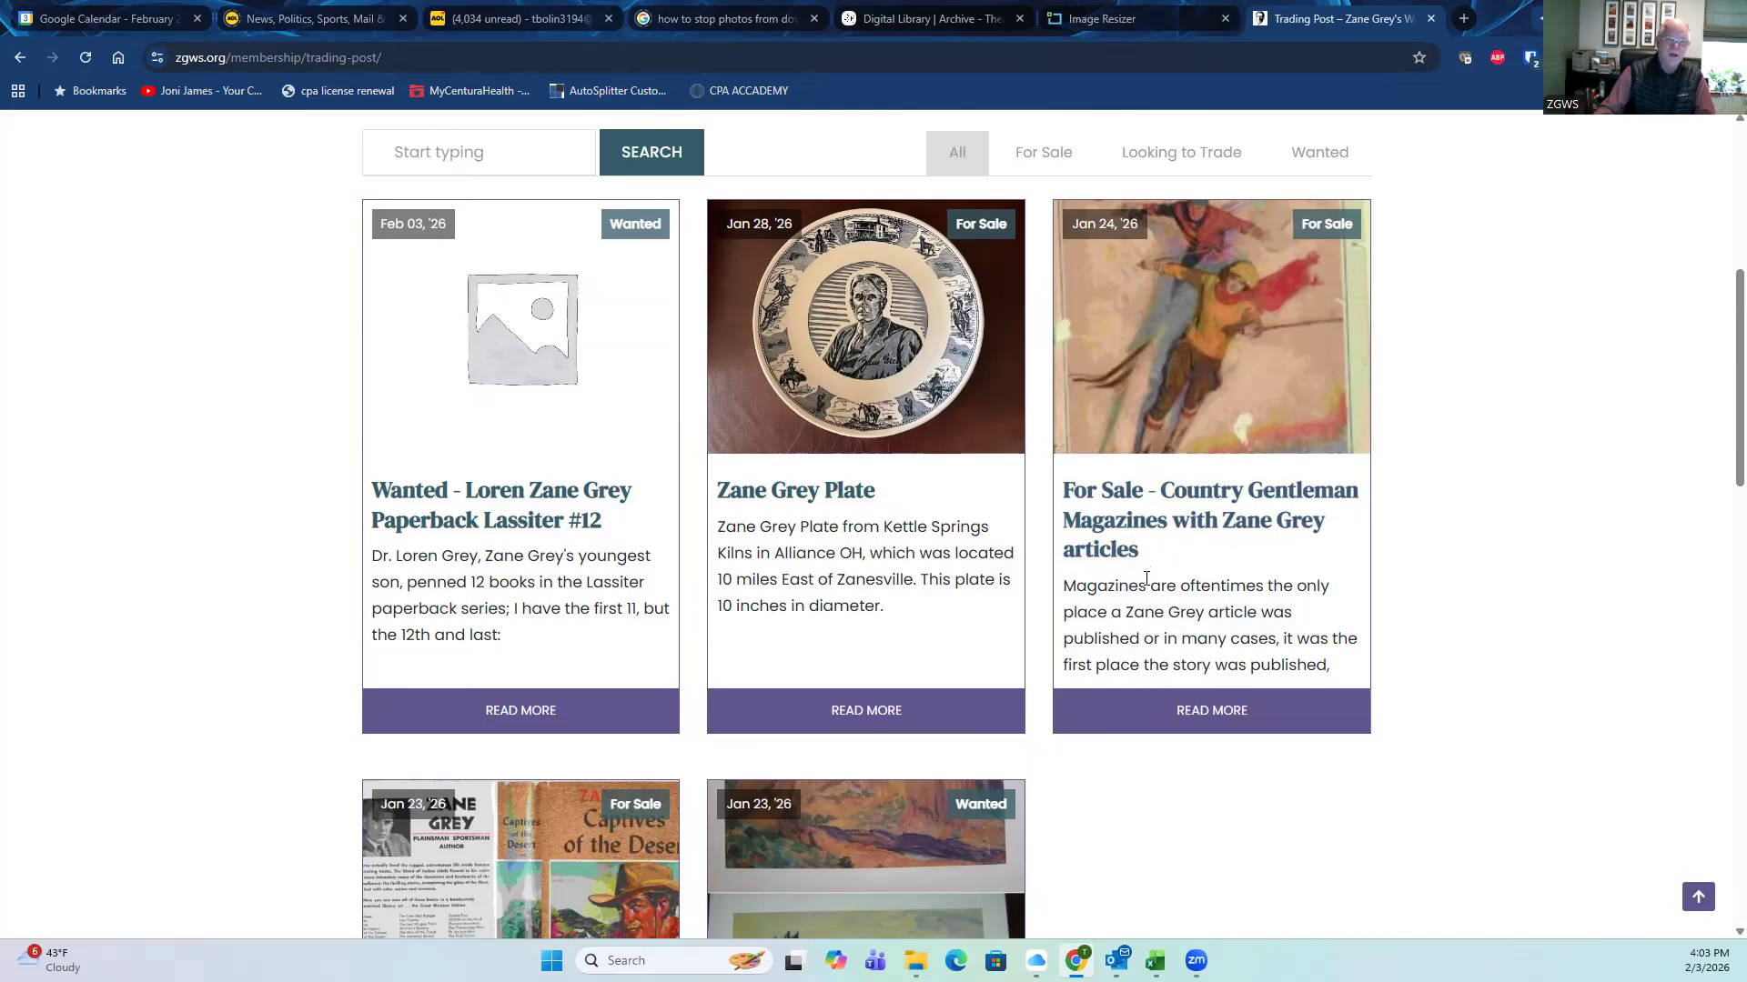
pyautogui.scroll(-5, 1072, 604)
pyautogui.scroll(5, 1037, 608)
pyautogui.scroll(-5, 488, 557)
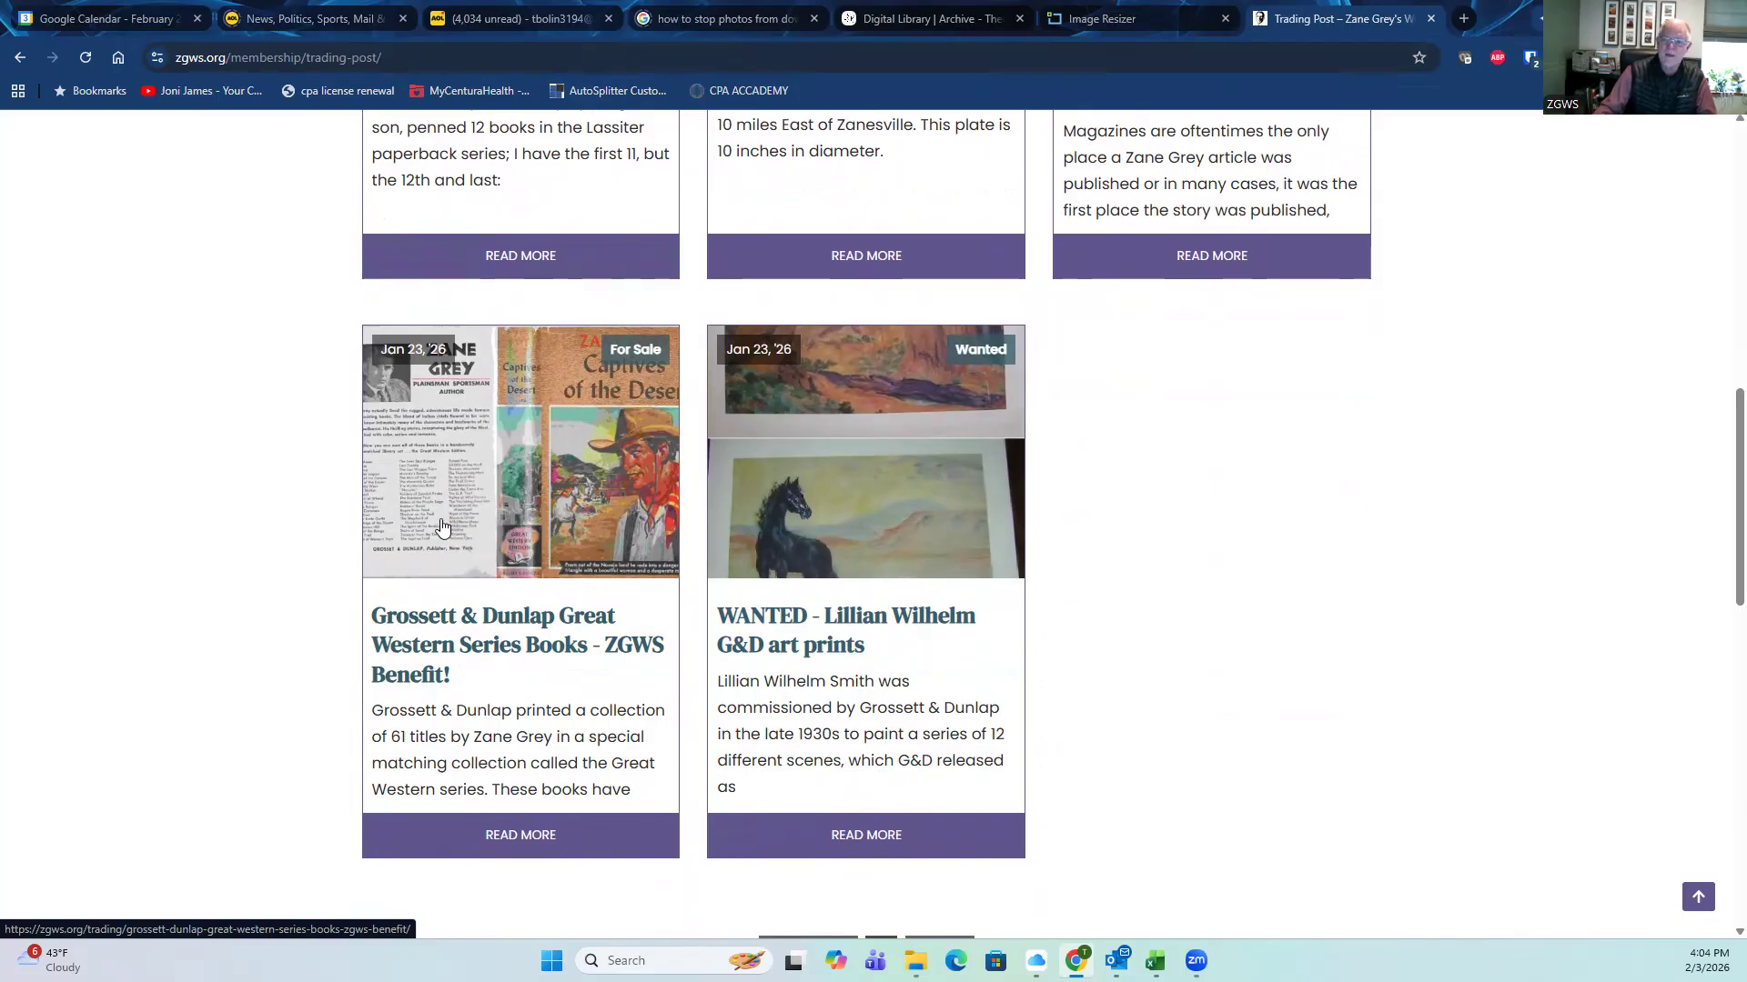
# Step: Open the Grossett & Dunlap Great Western Series Books listing and read through its full description
pyautogui.click(514, 481)
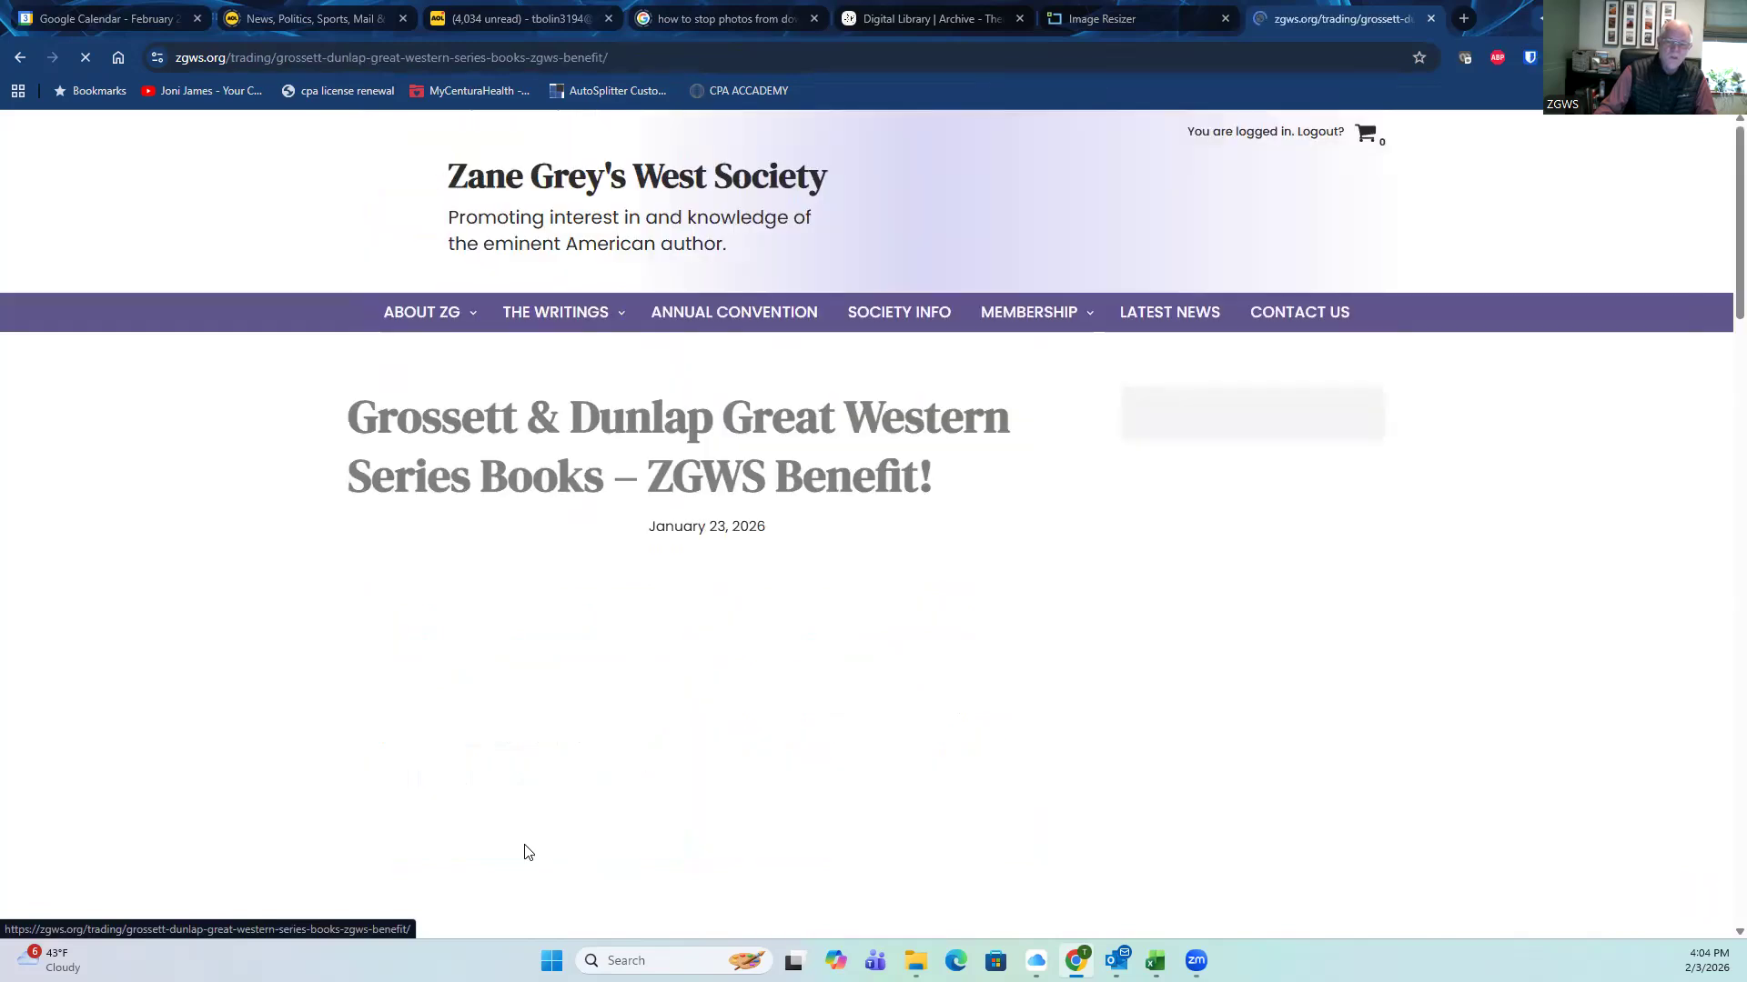
pyautogui.scroll(-3, 355, 647)
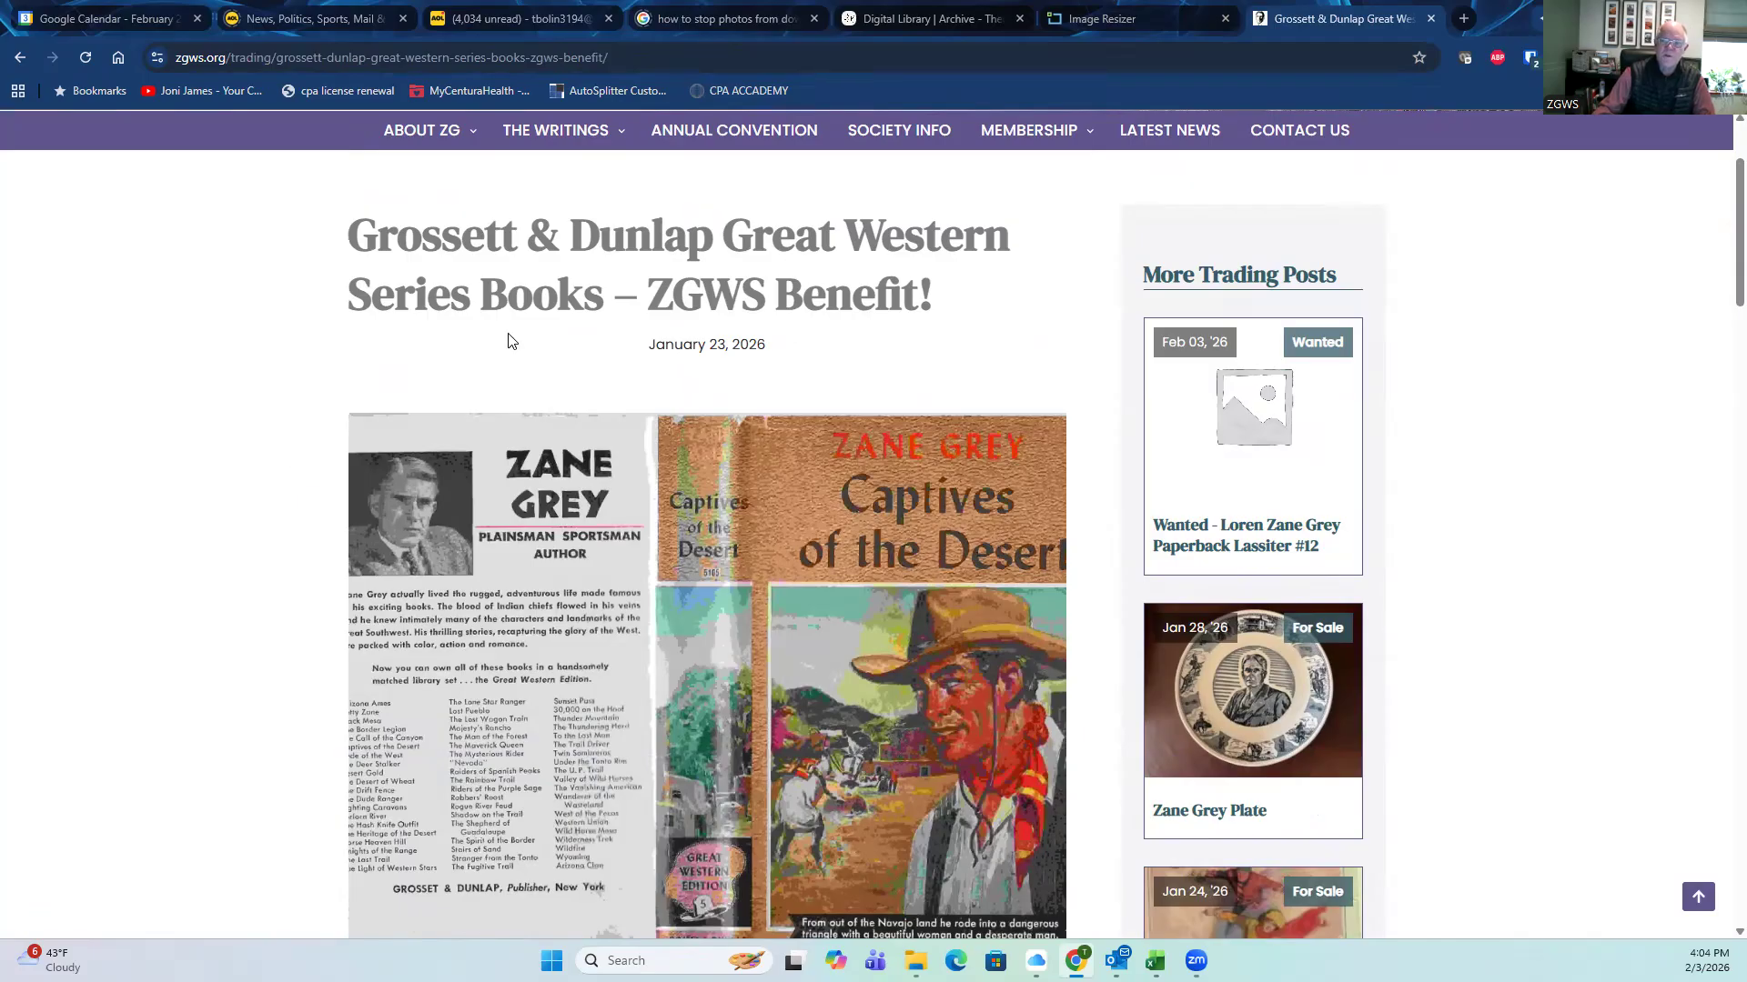
pyautogui.scroll(-1, 537, 328)
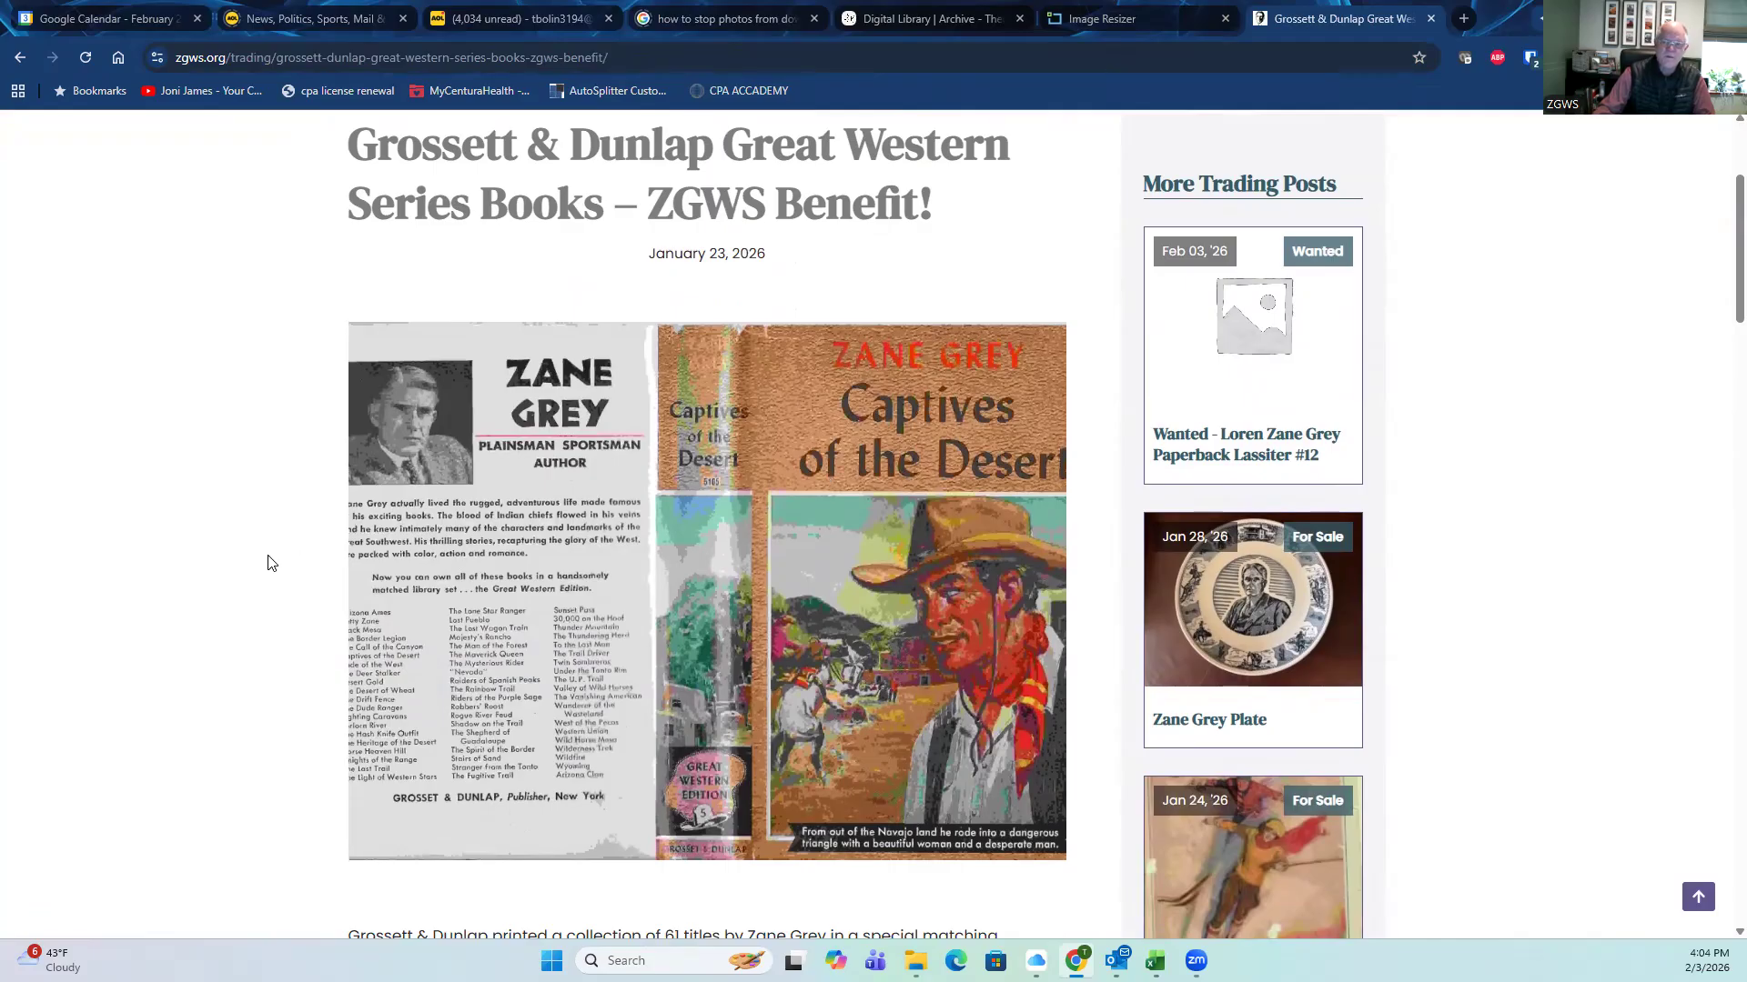
pyautogui.scroll(-6, 270, 561)
pyautogui.scroll(-2, 198, 548)
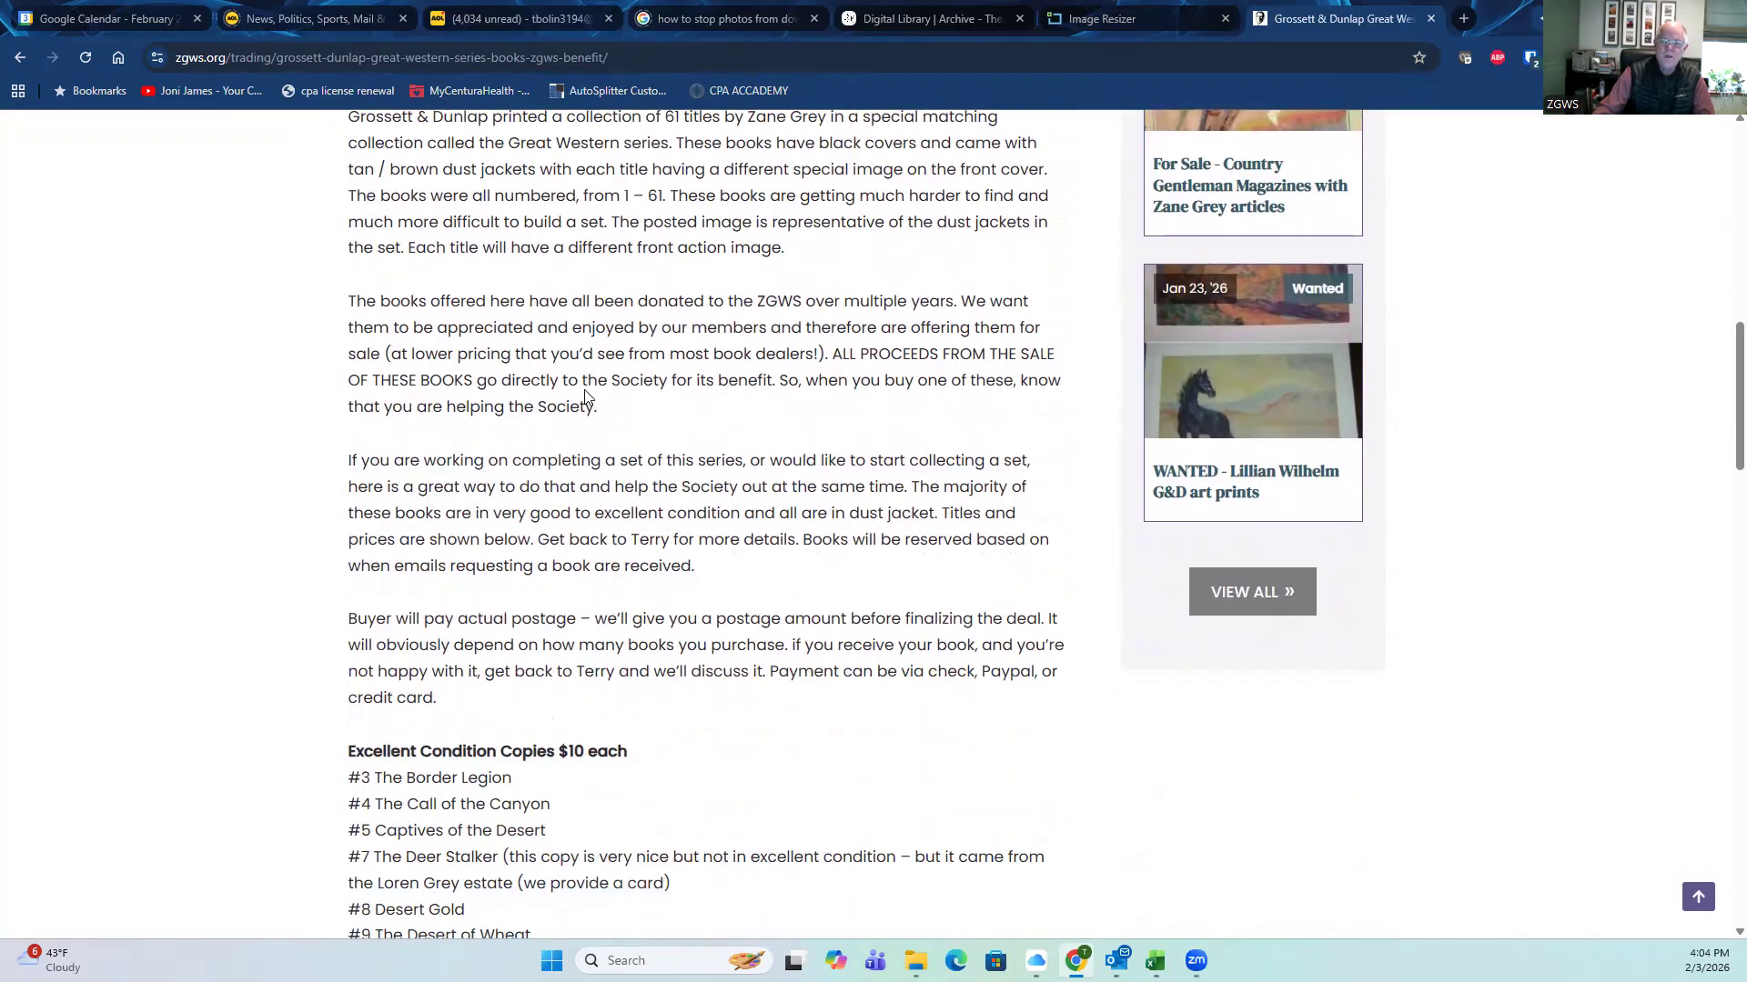
pyautogui.scroll(-5, 312, 401)
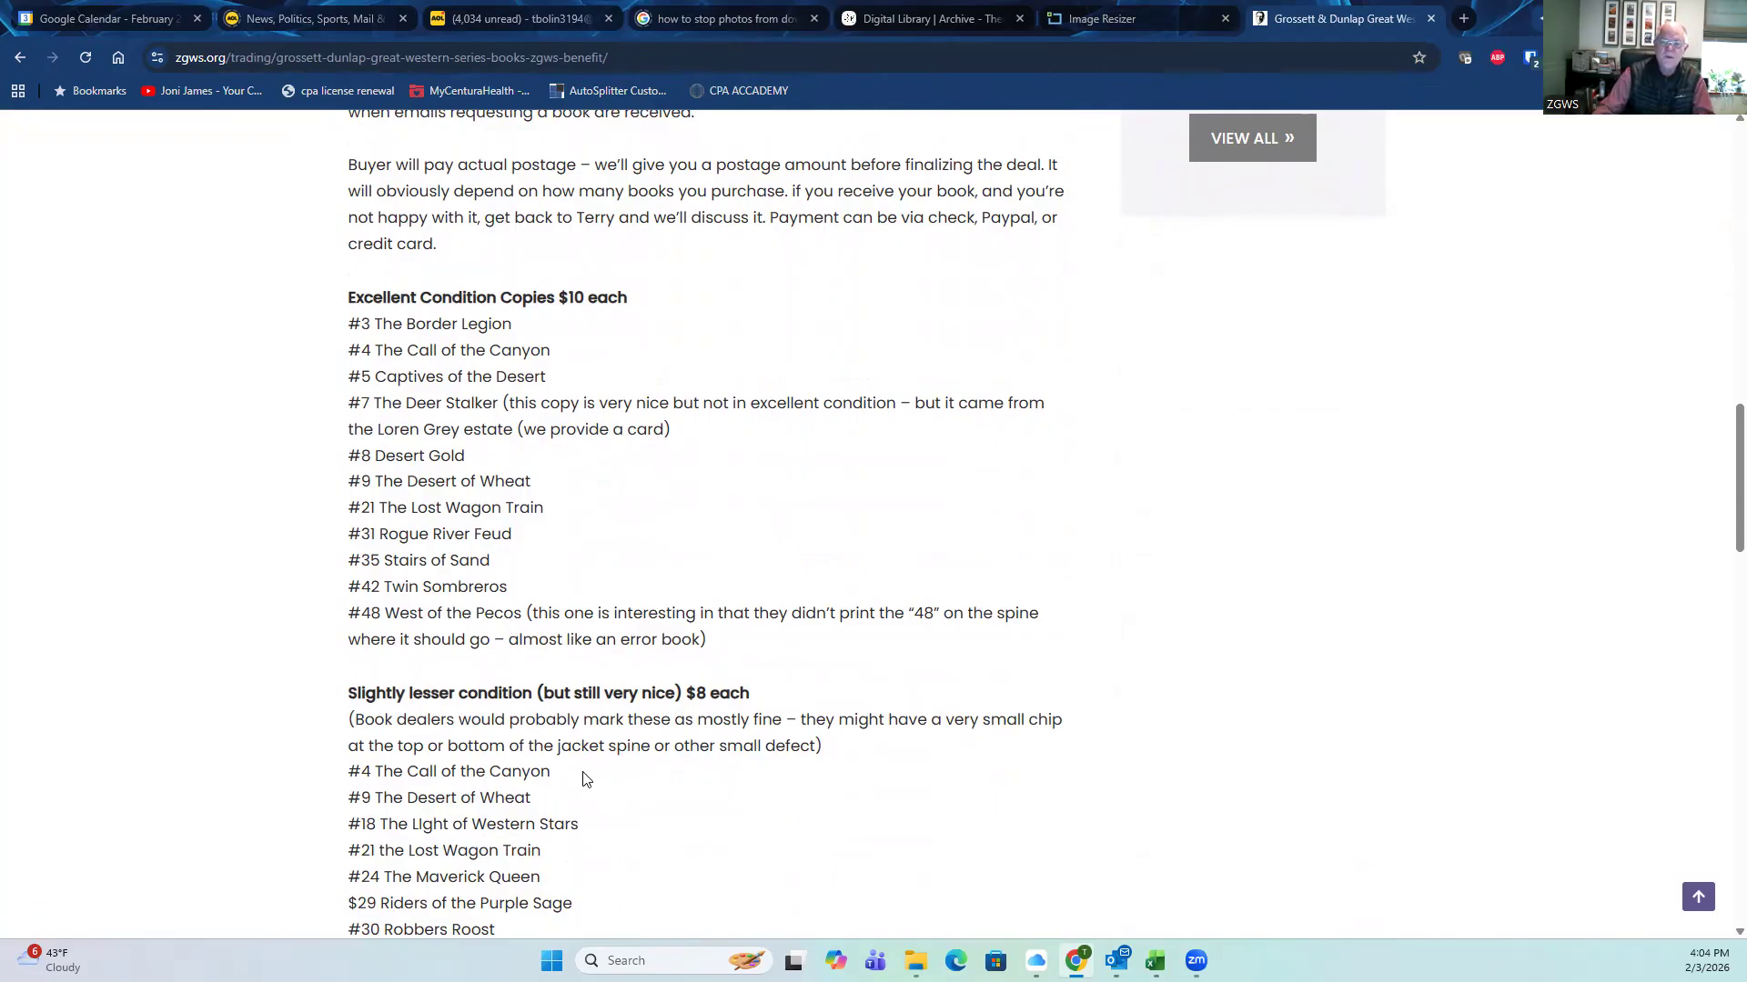
pyautogui.scroll(-3, 583, 780)
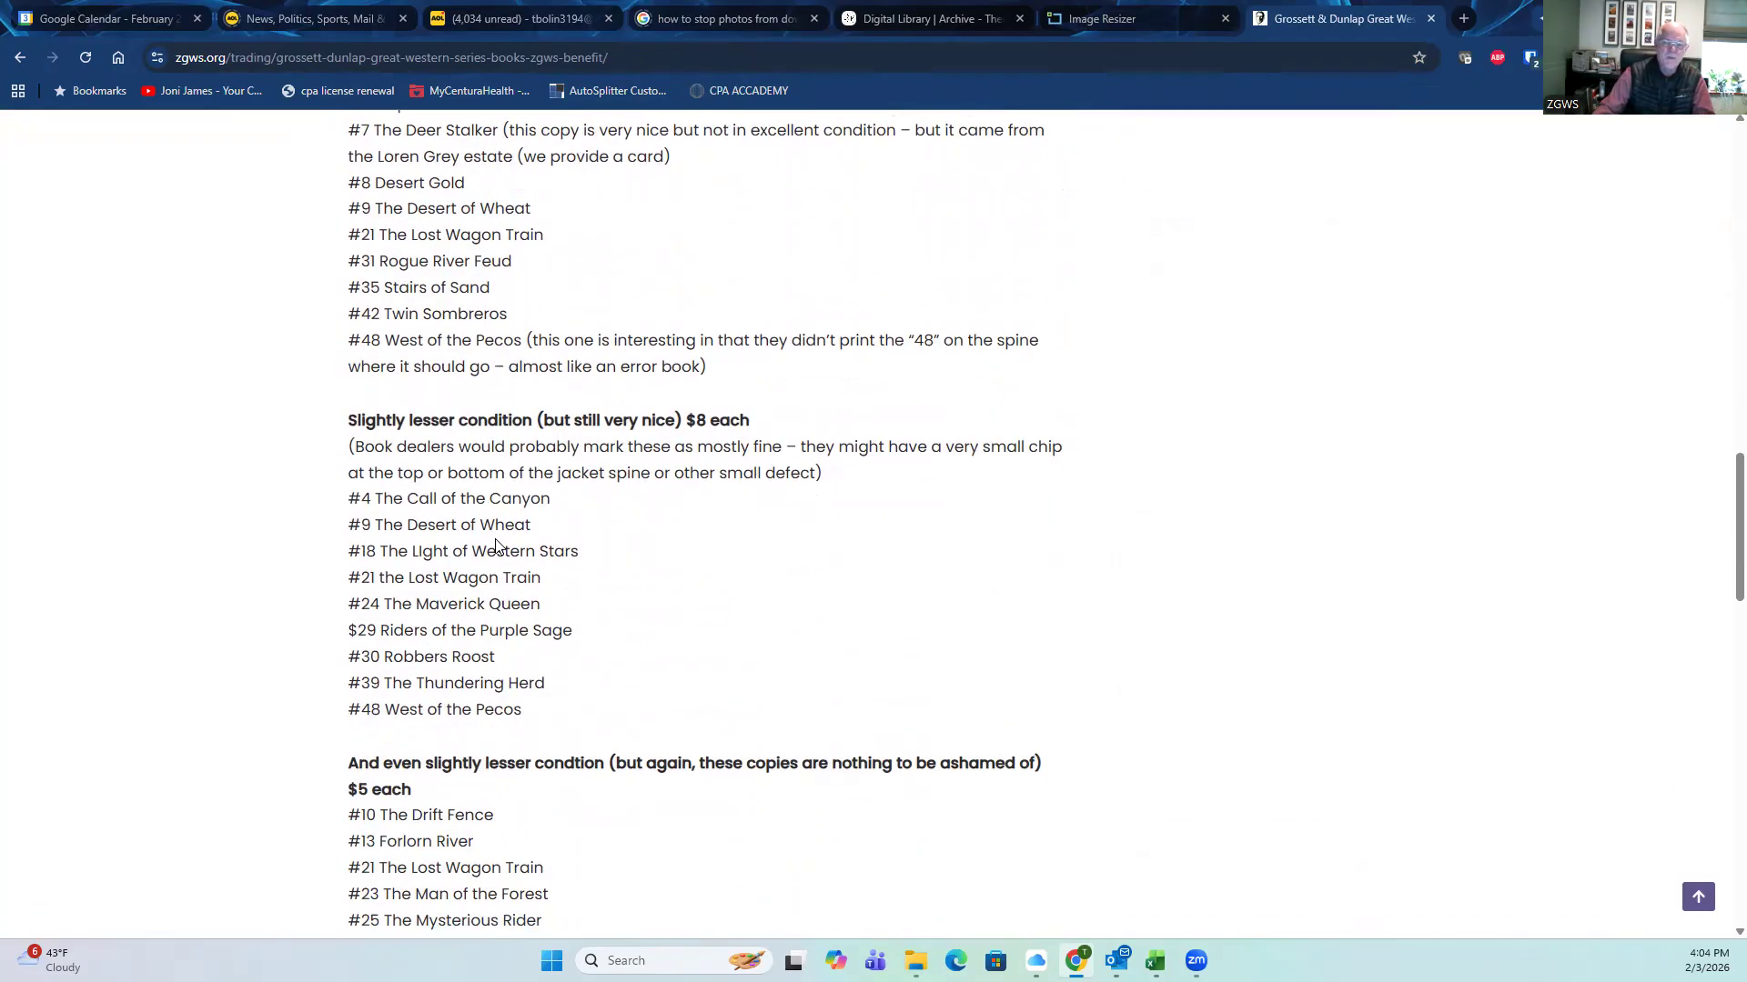
pyautogui.scroll(-1, 336, 675)
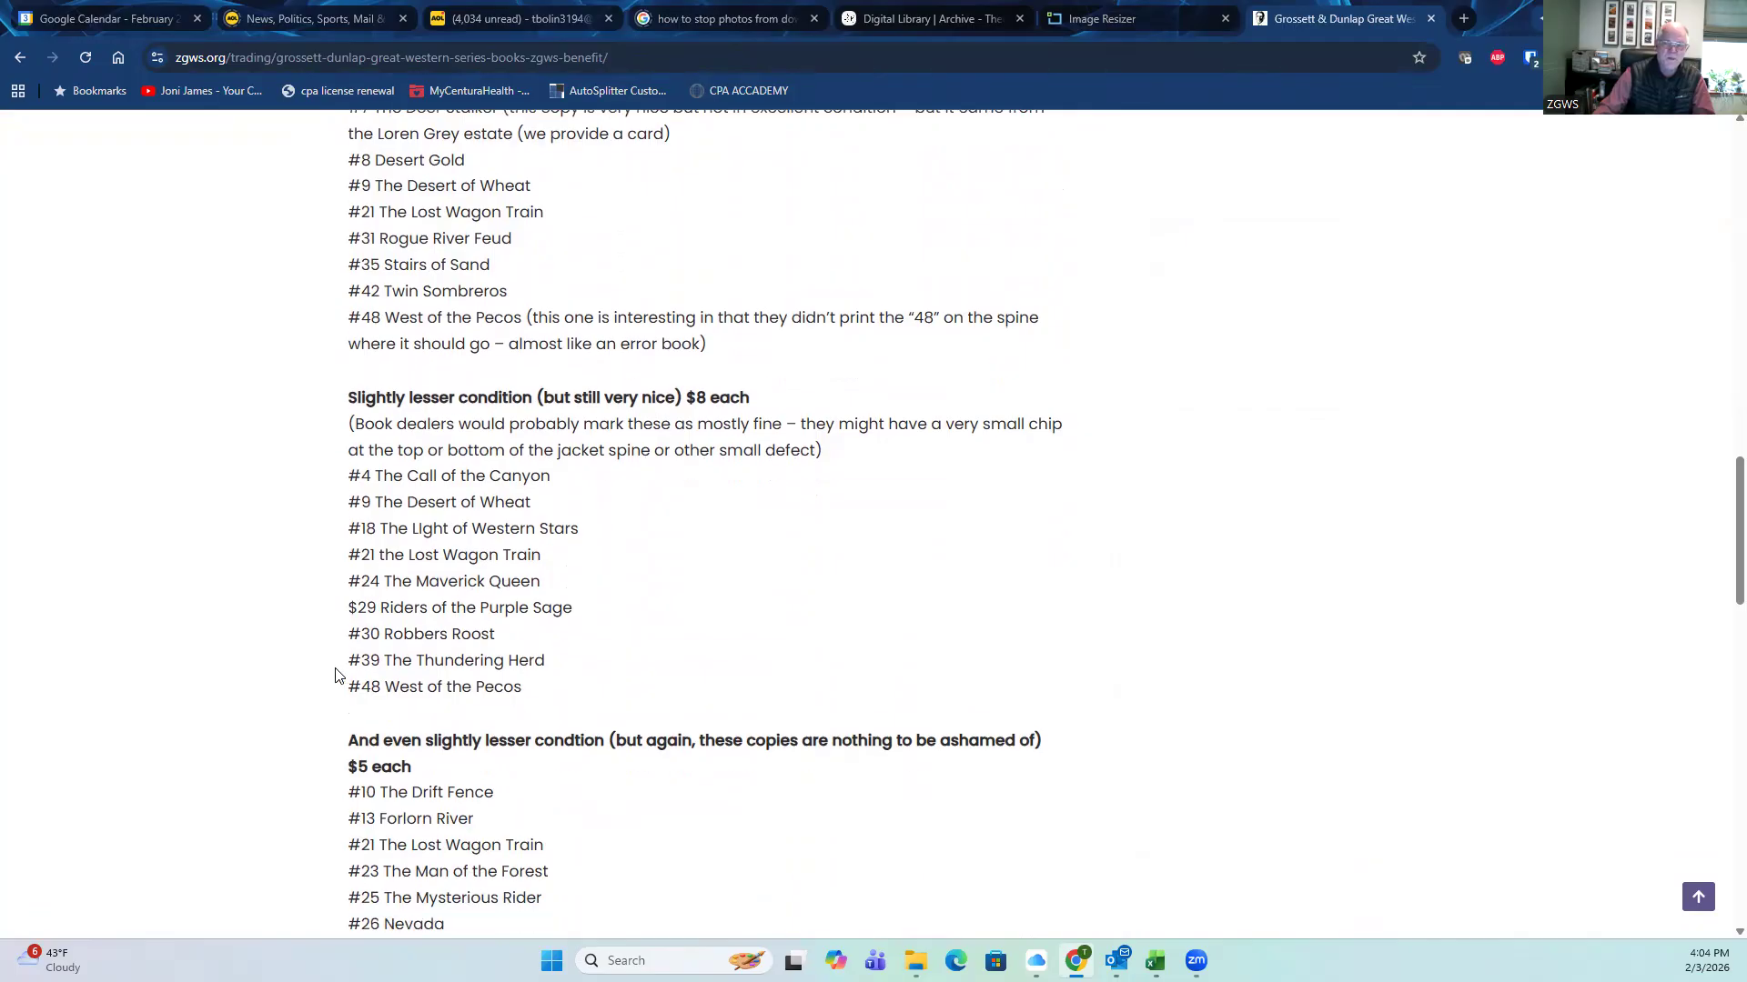
pyautogui.scroll(-4, 335, 675)
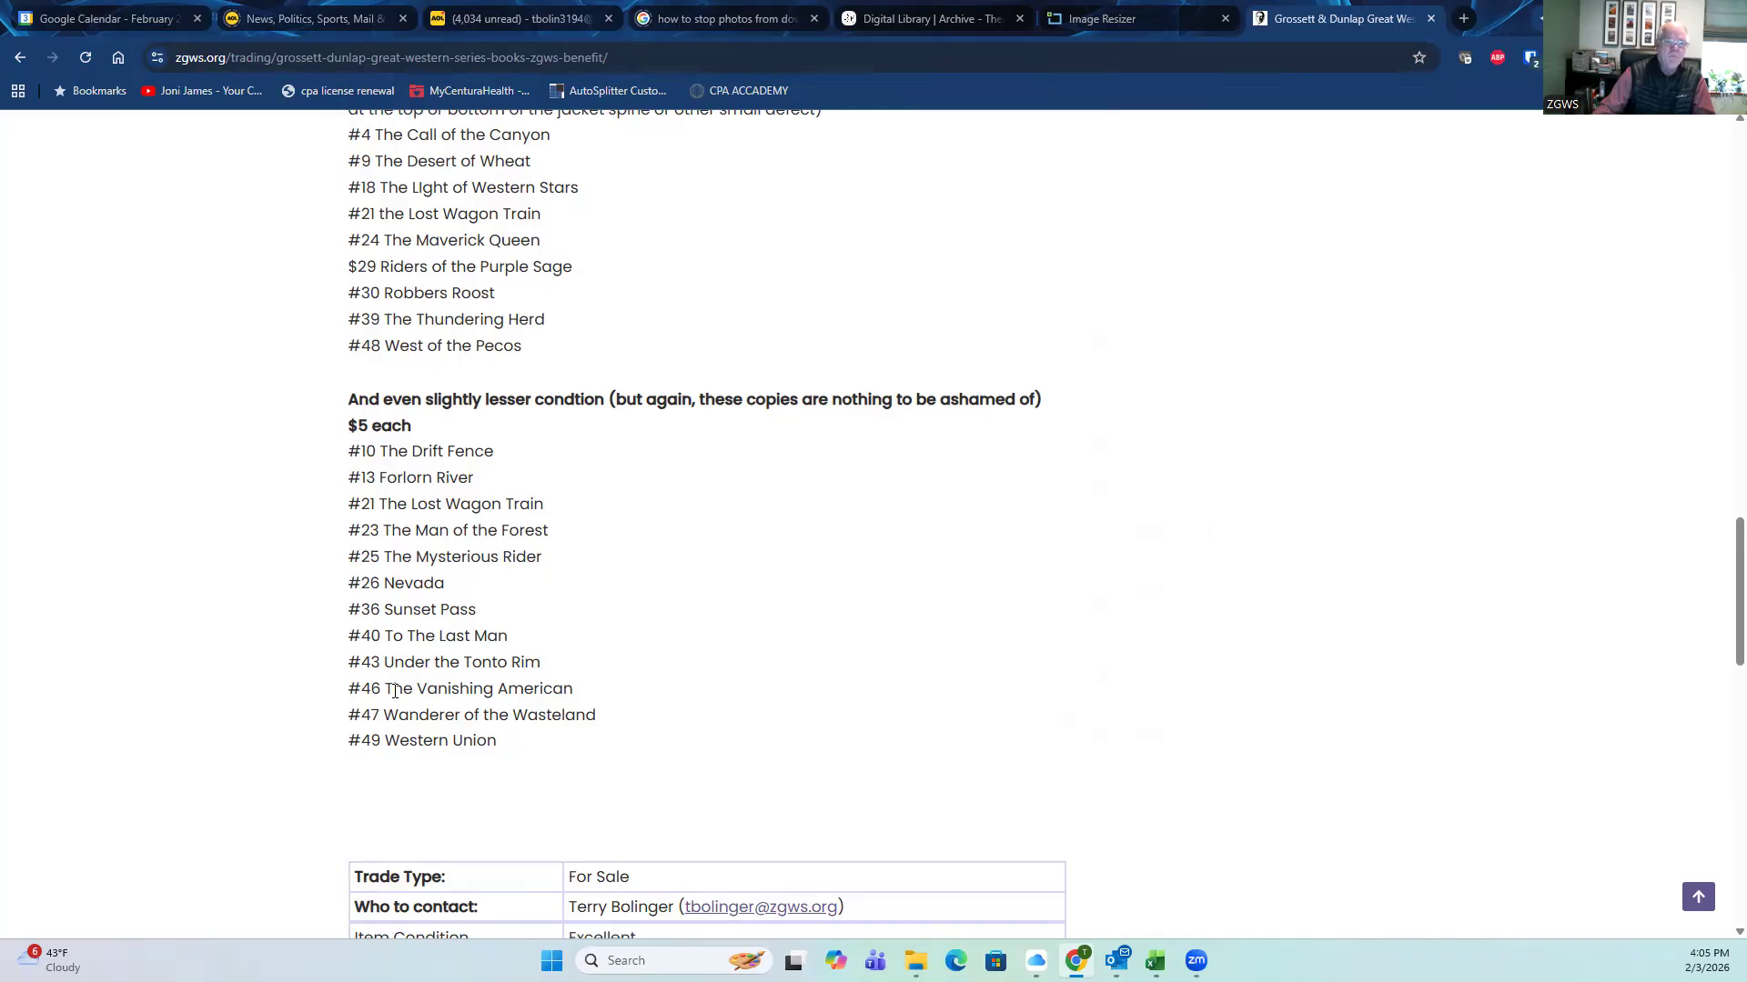
pyautogui.scroll(15, 395, 691)
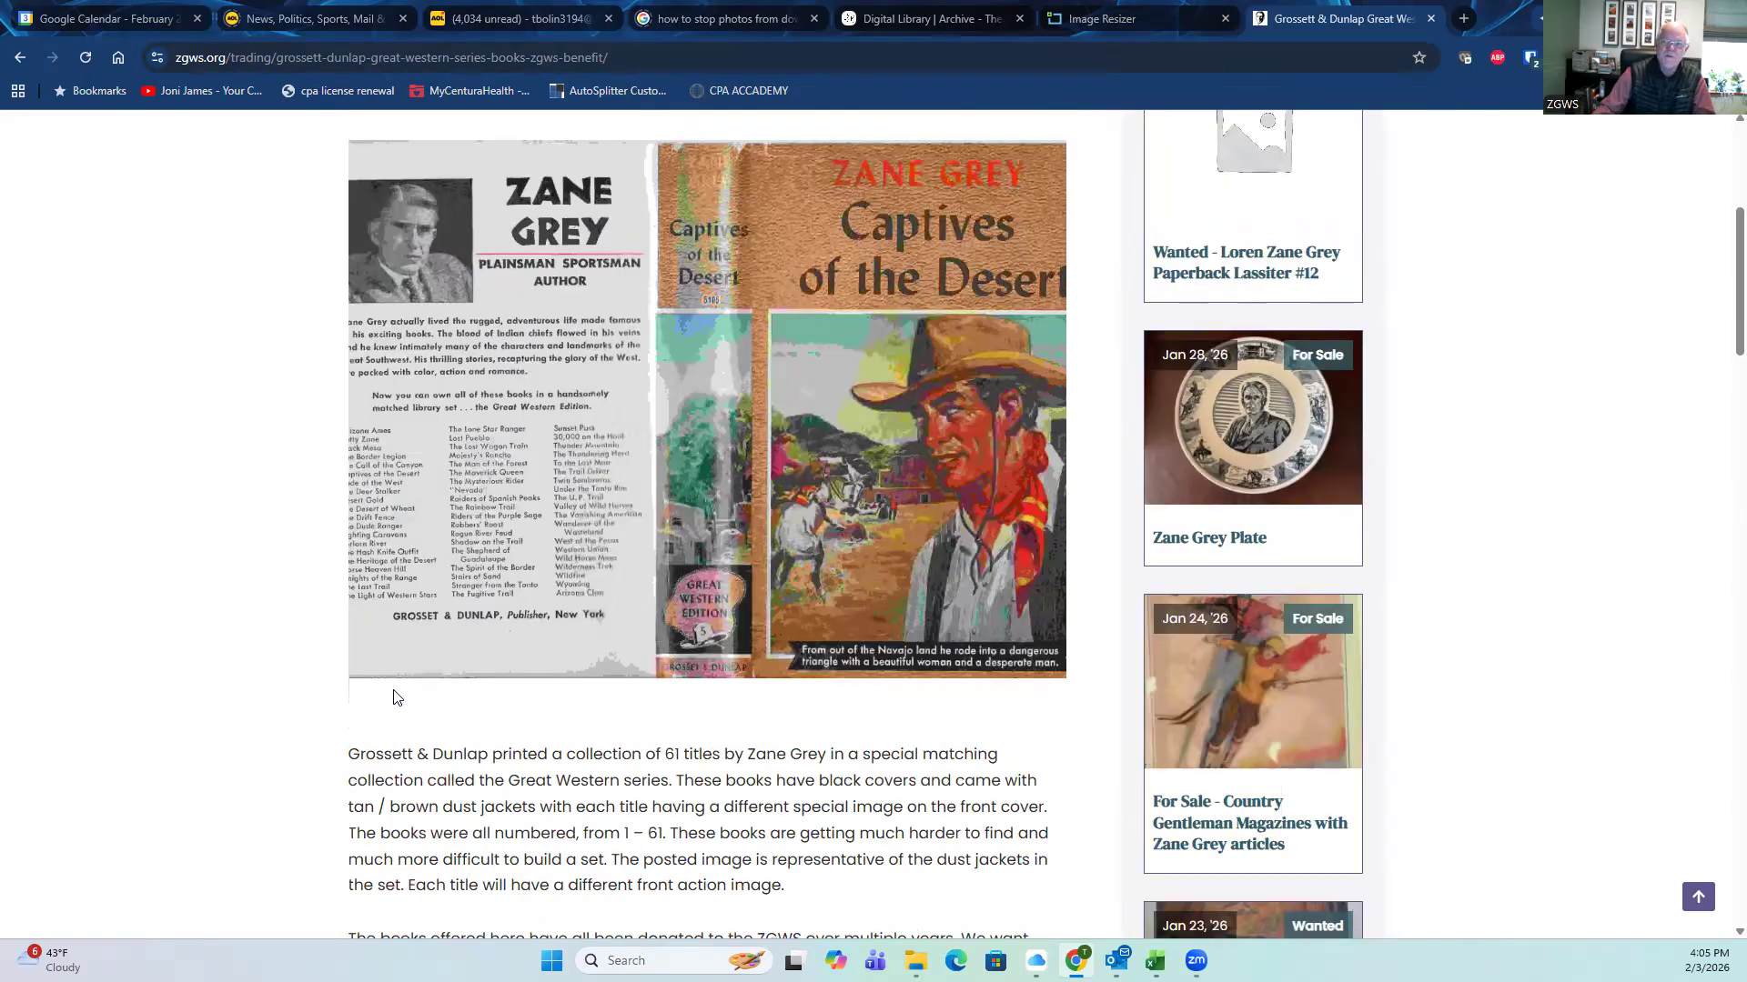
pyautogui.scroll(-9, 285, 694)
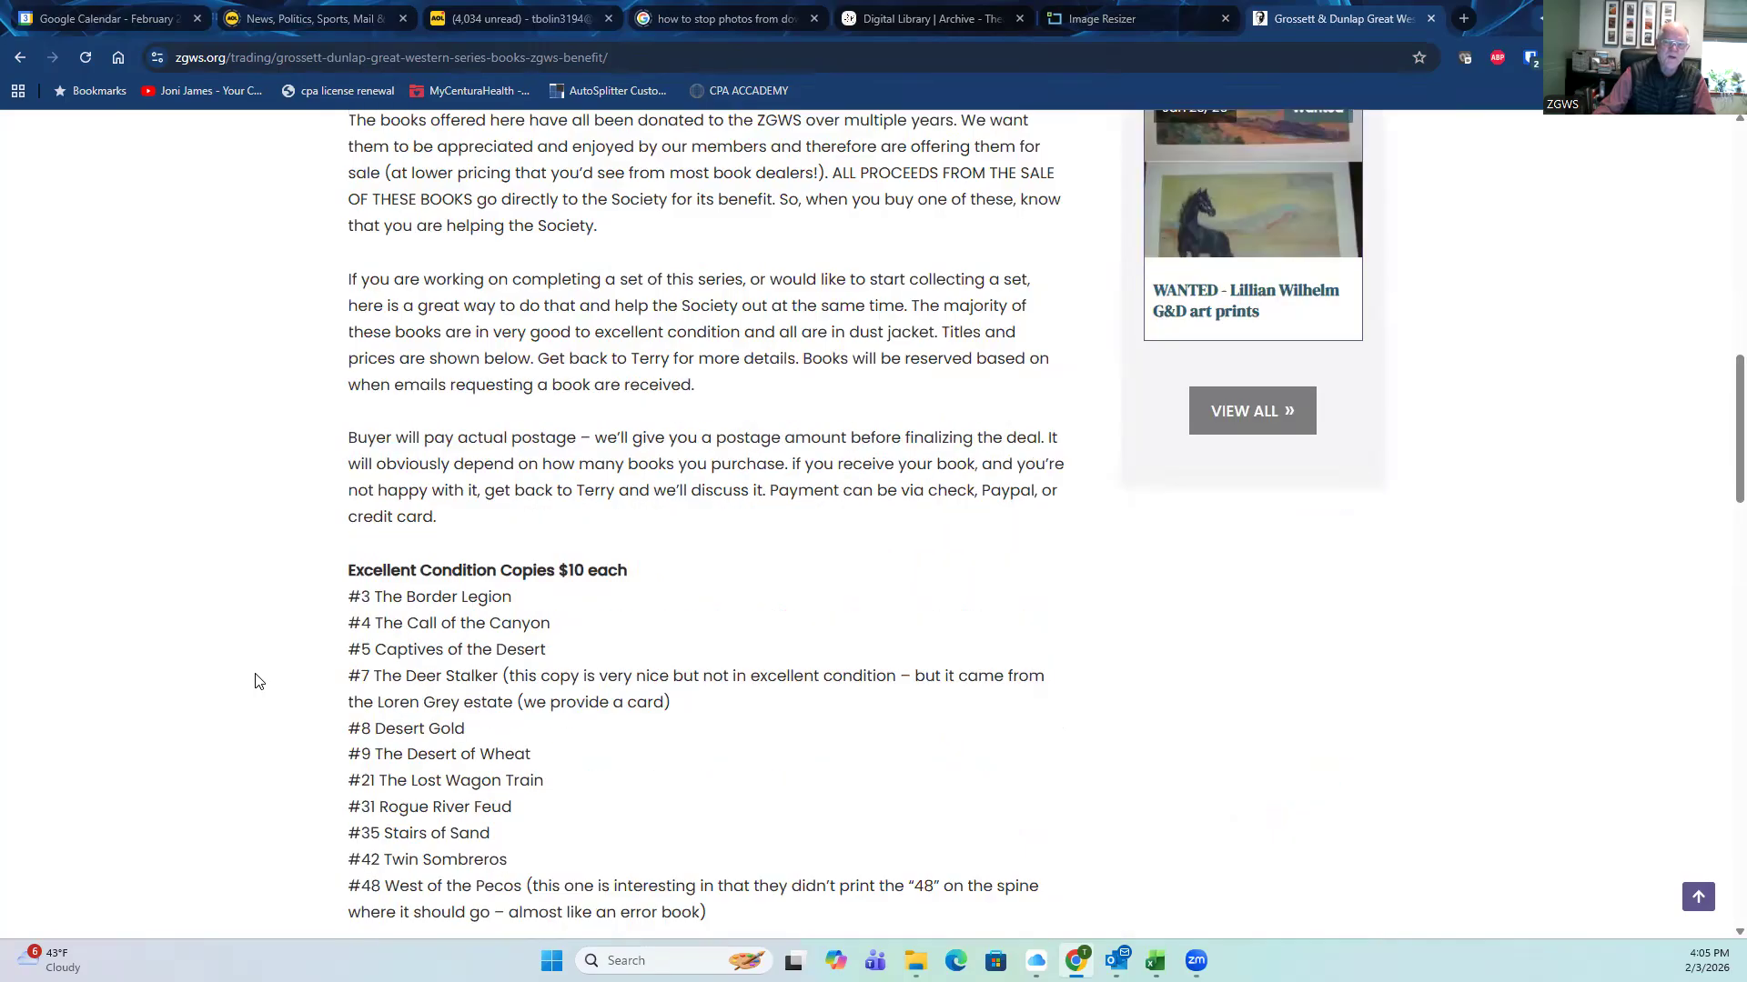
pyautogui.scroll(-12, 255, 681)
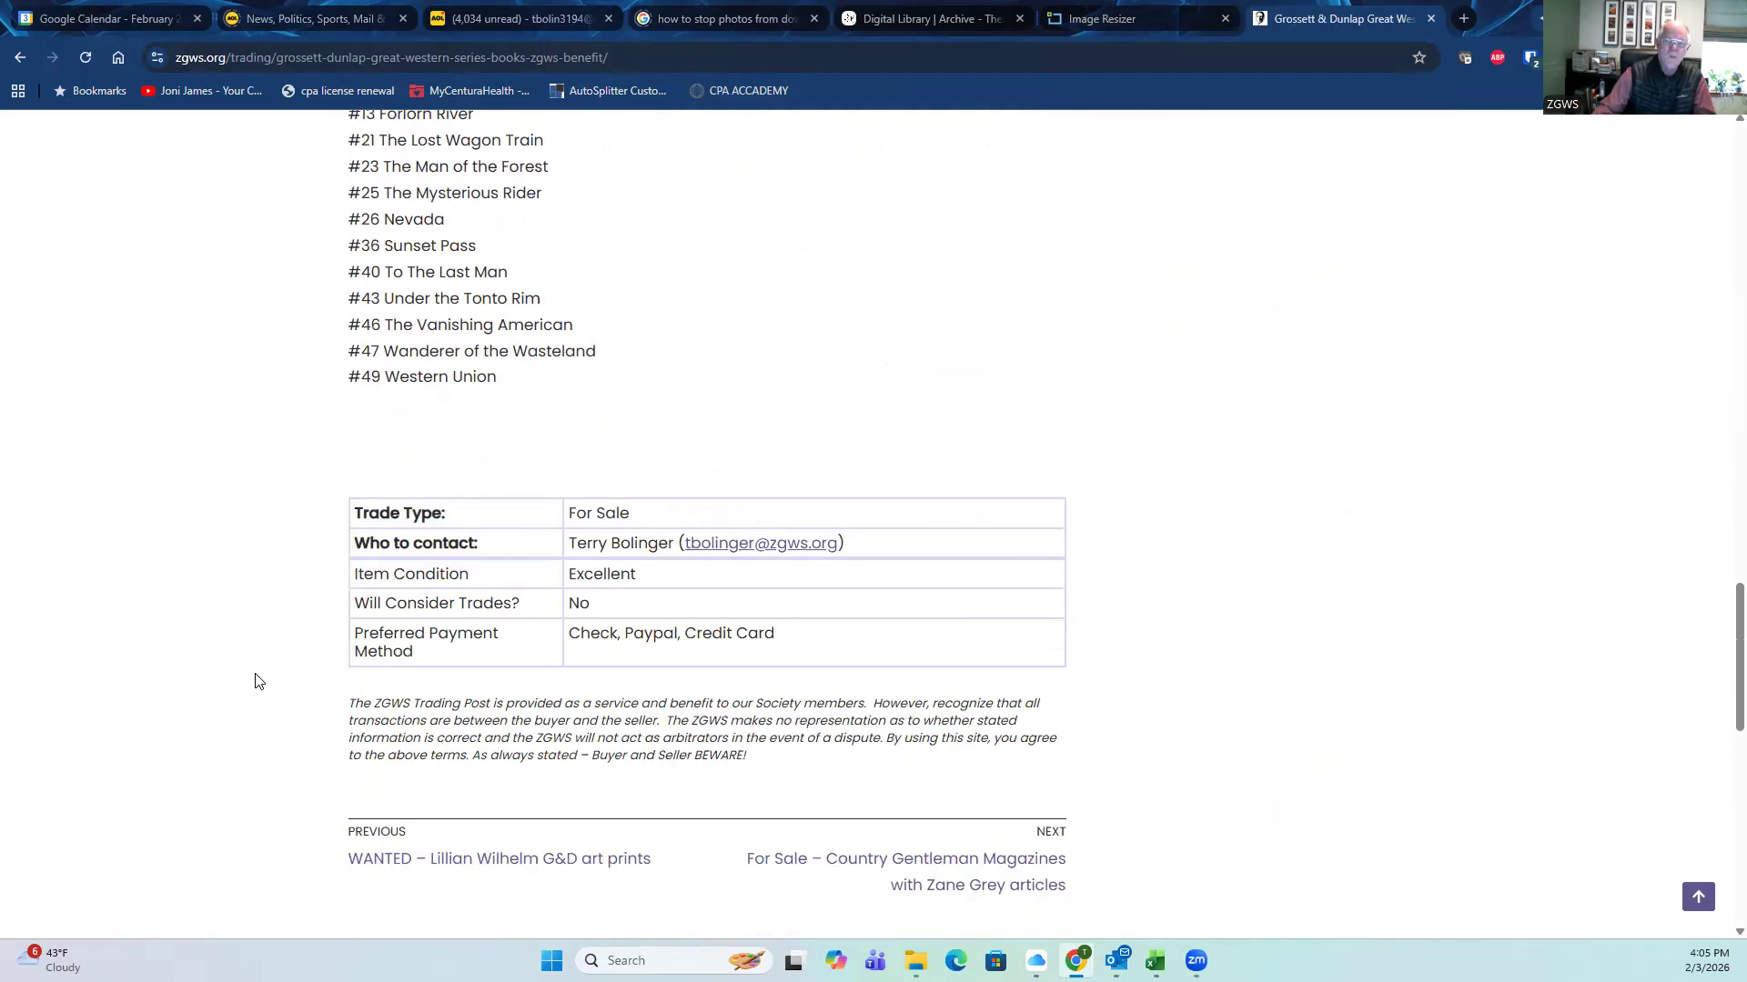
pyautogui.scroll(-2, 256, 681)
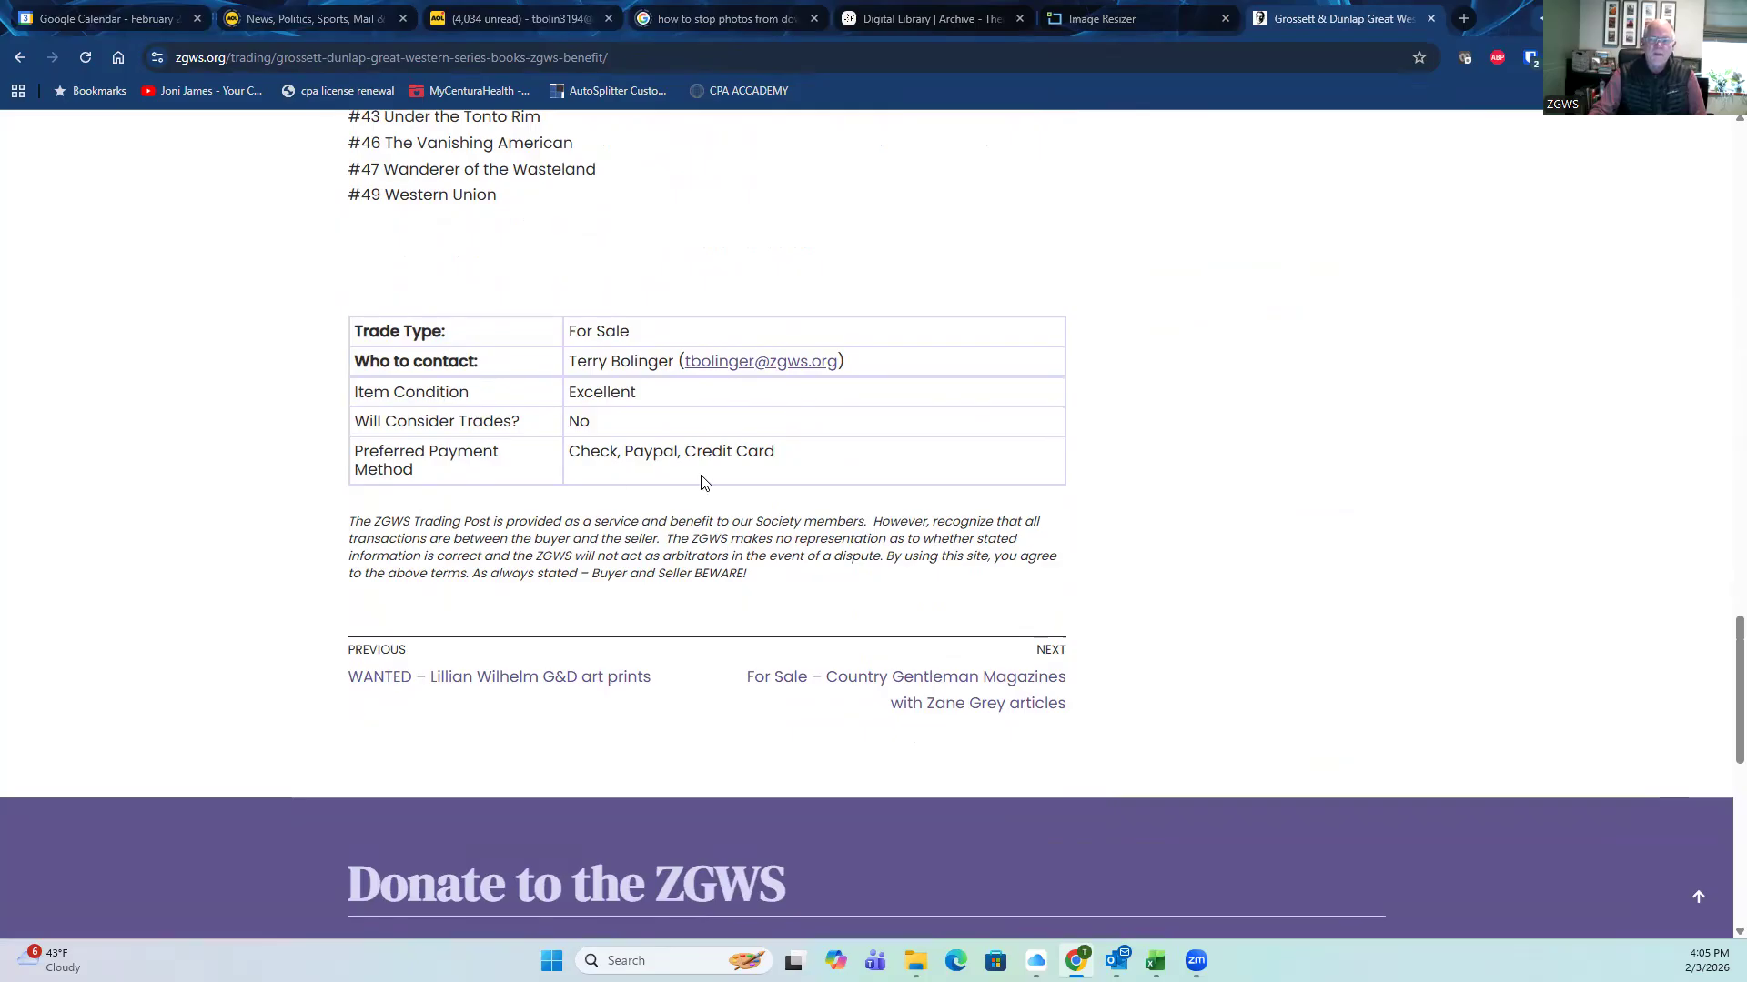
pyautogui.scroll(10, 460, 532)
pyautogui.scroll(10, 461, 532)
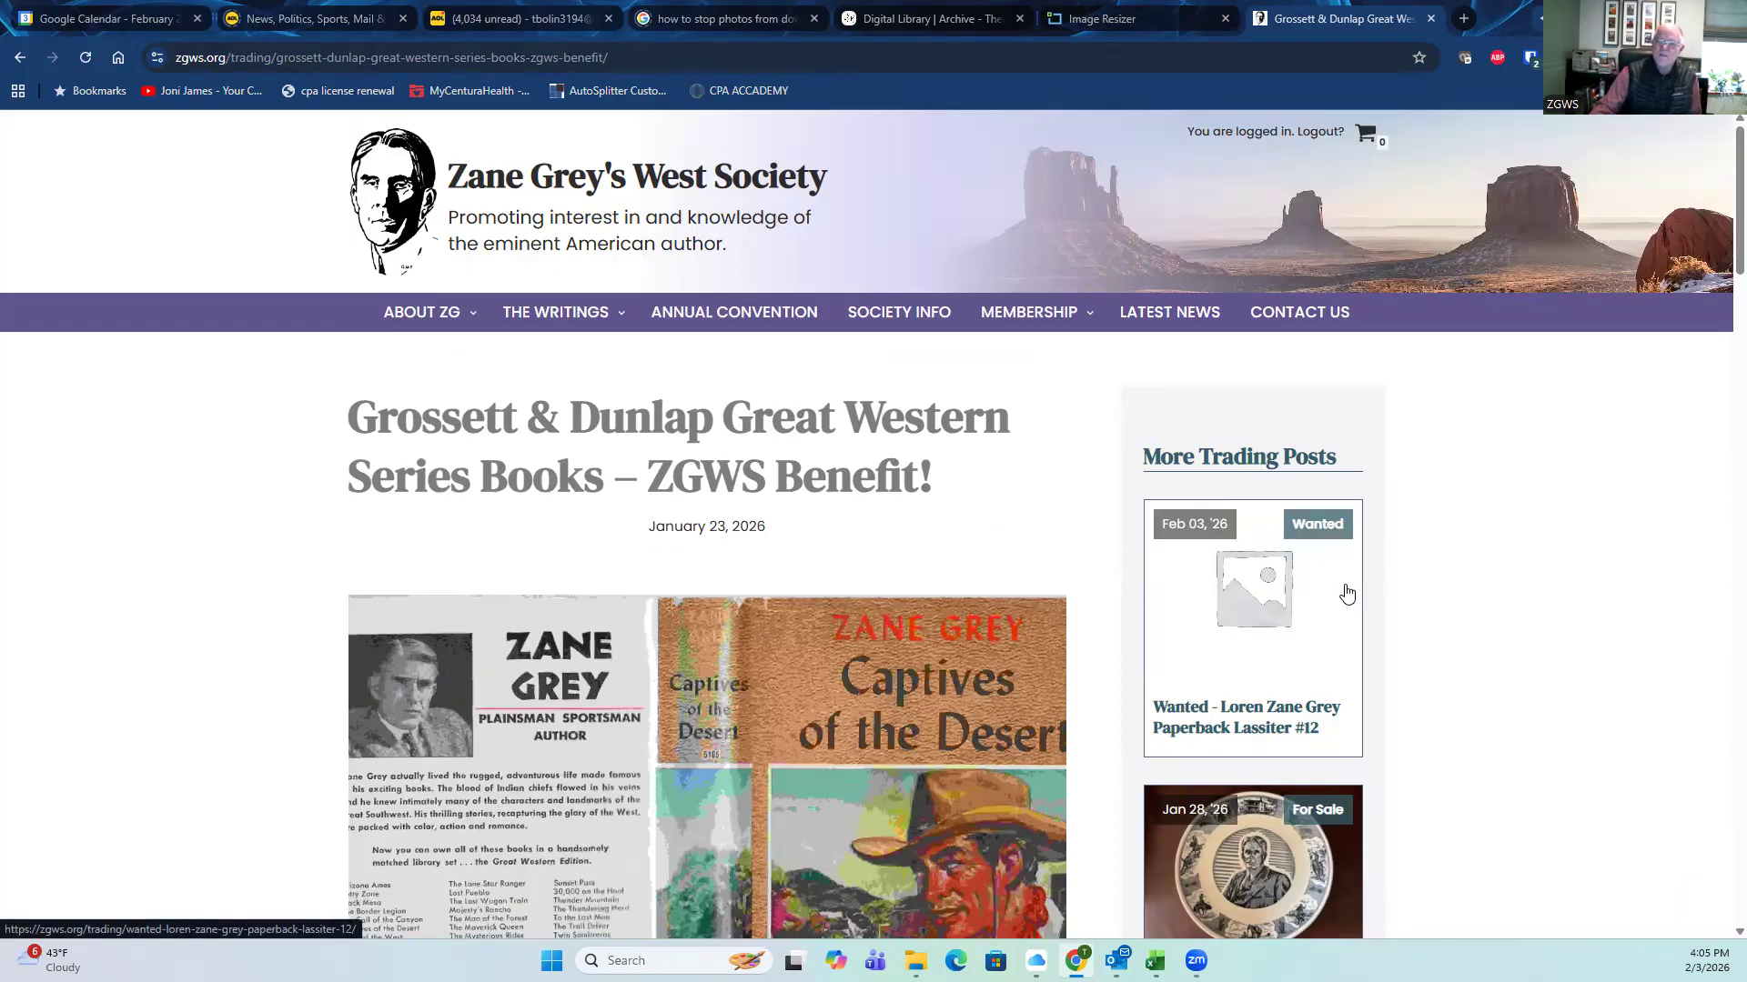
pyautogui.scroll(-2, 1436, 610)
pyautogui.scroll(-1, 1435, 610)
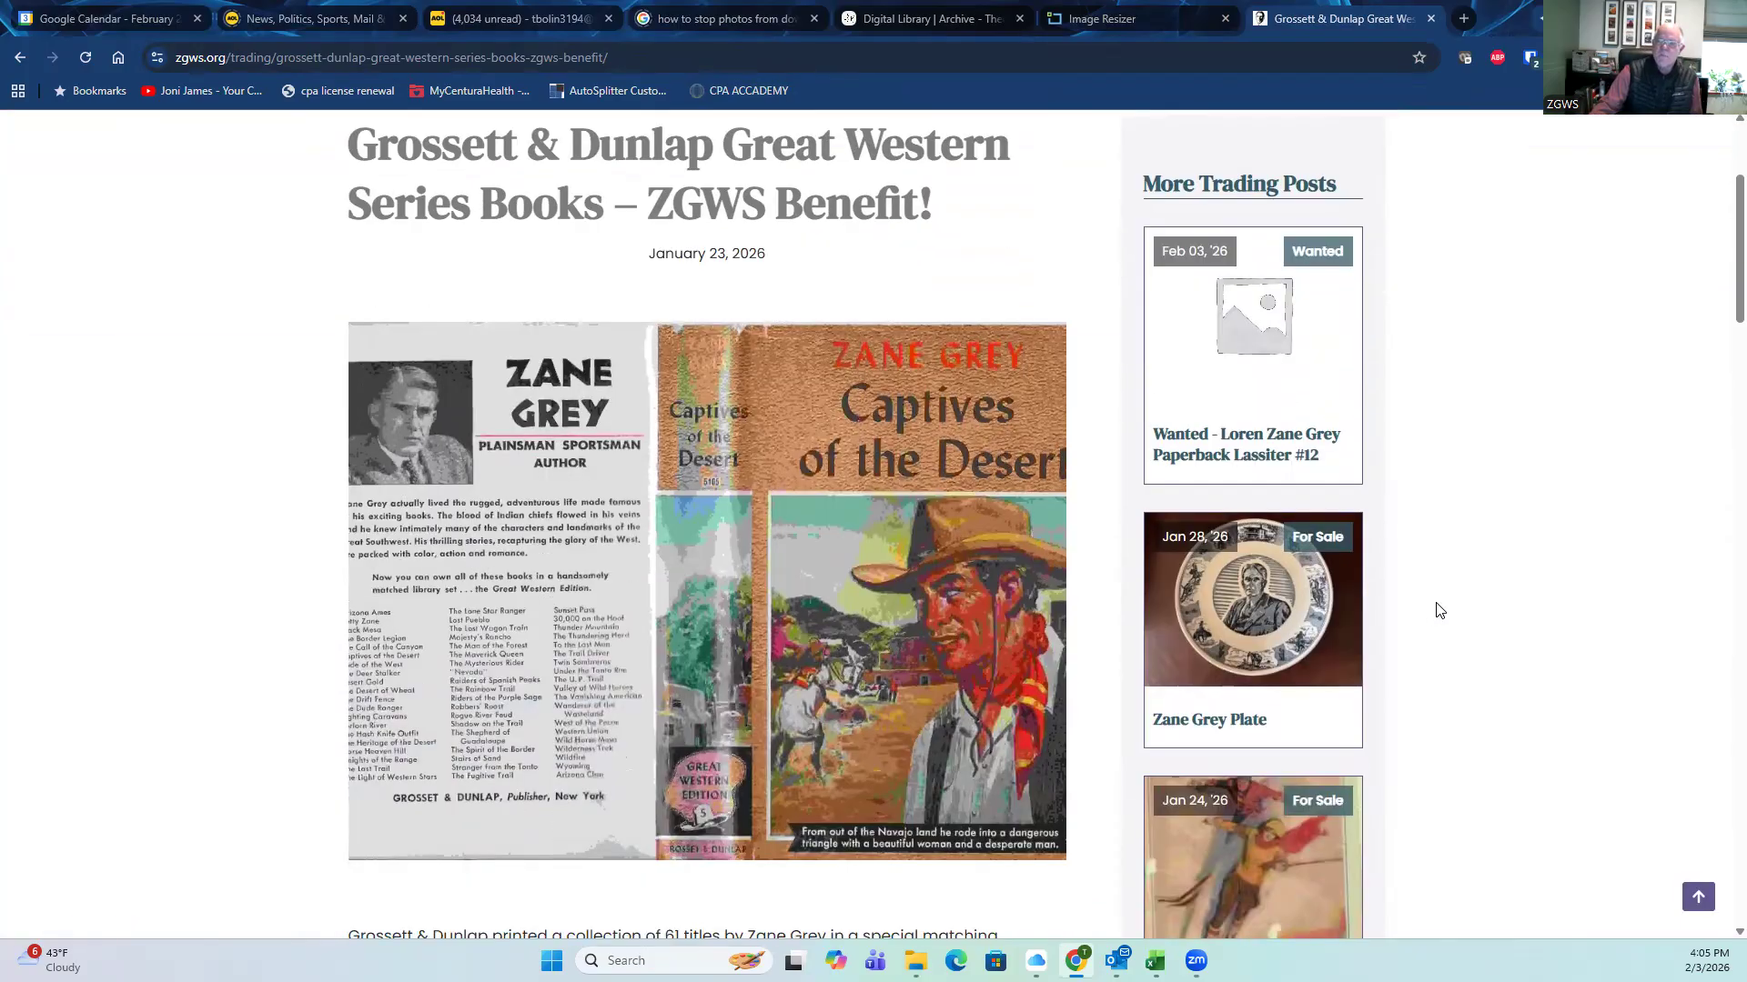
pyautogui.scroll(-4, 1288, 440)
pyautogui.scroll(-3, 1287, 454)
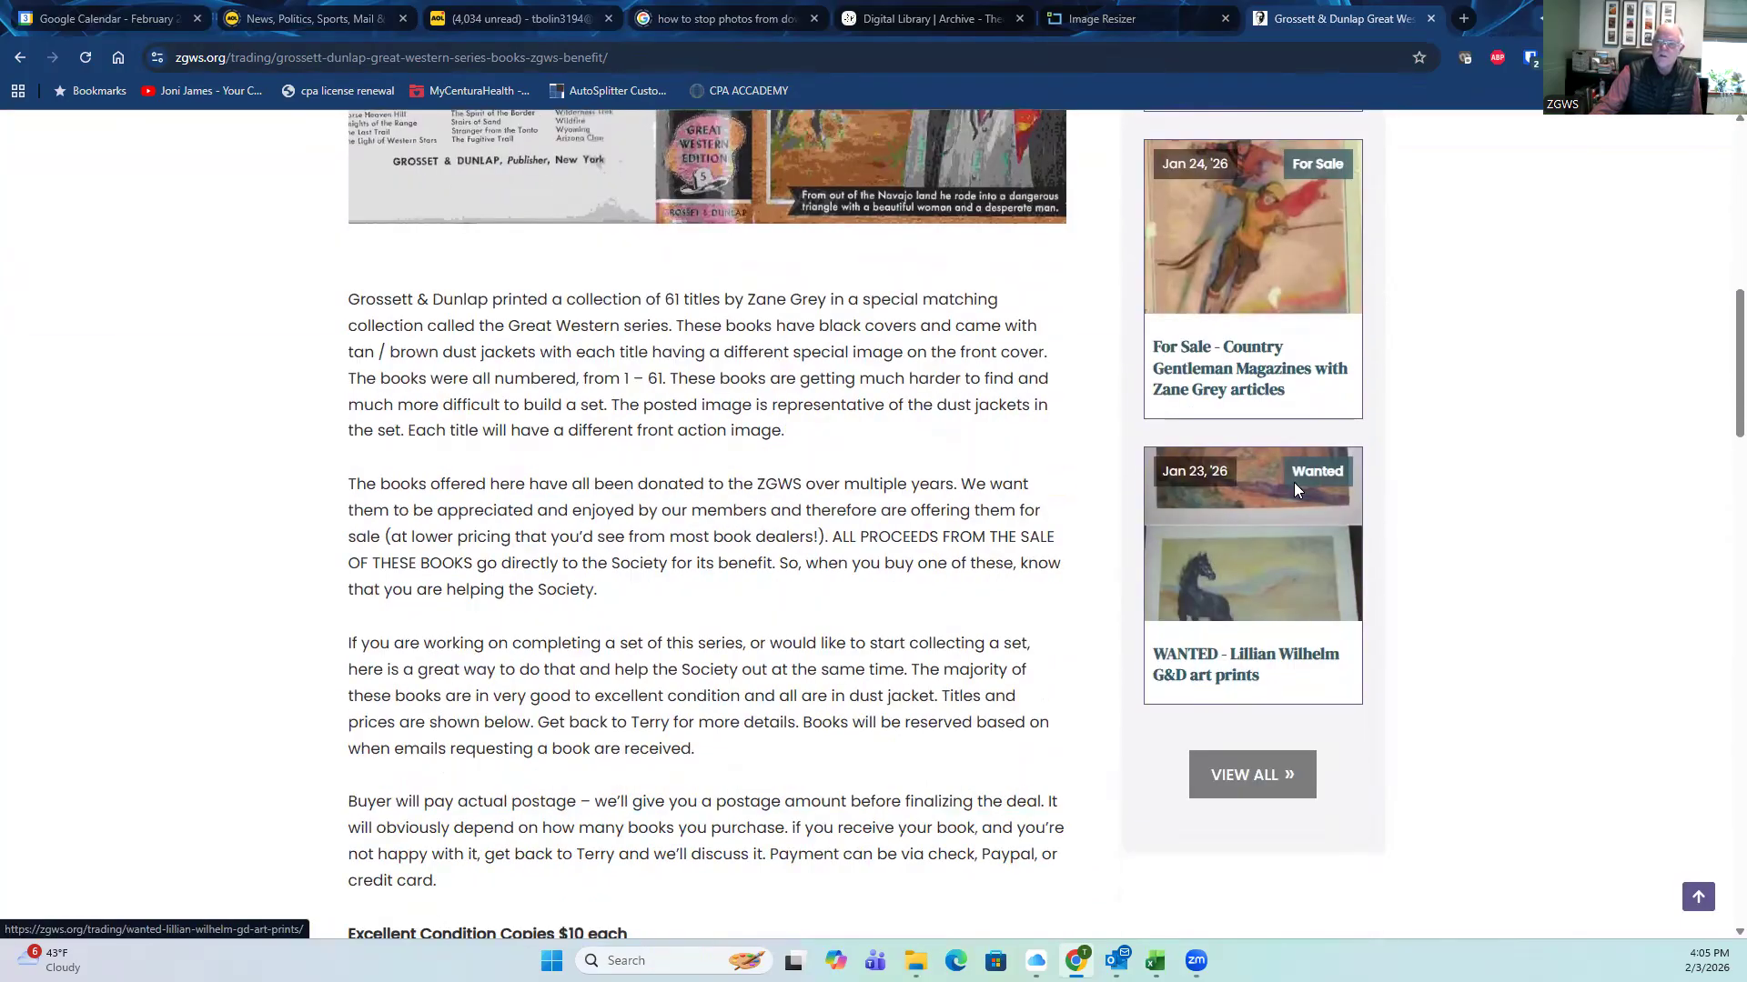
pyautogui.scroll(4, 1287, 593)
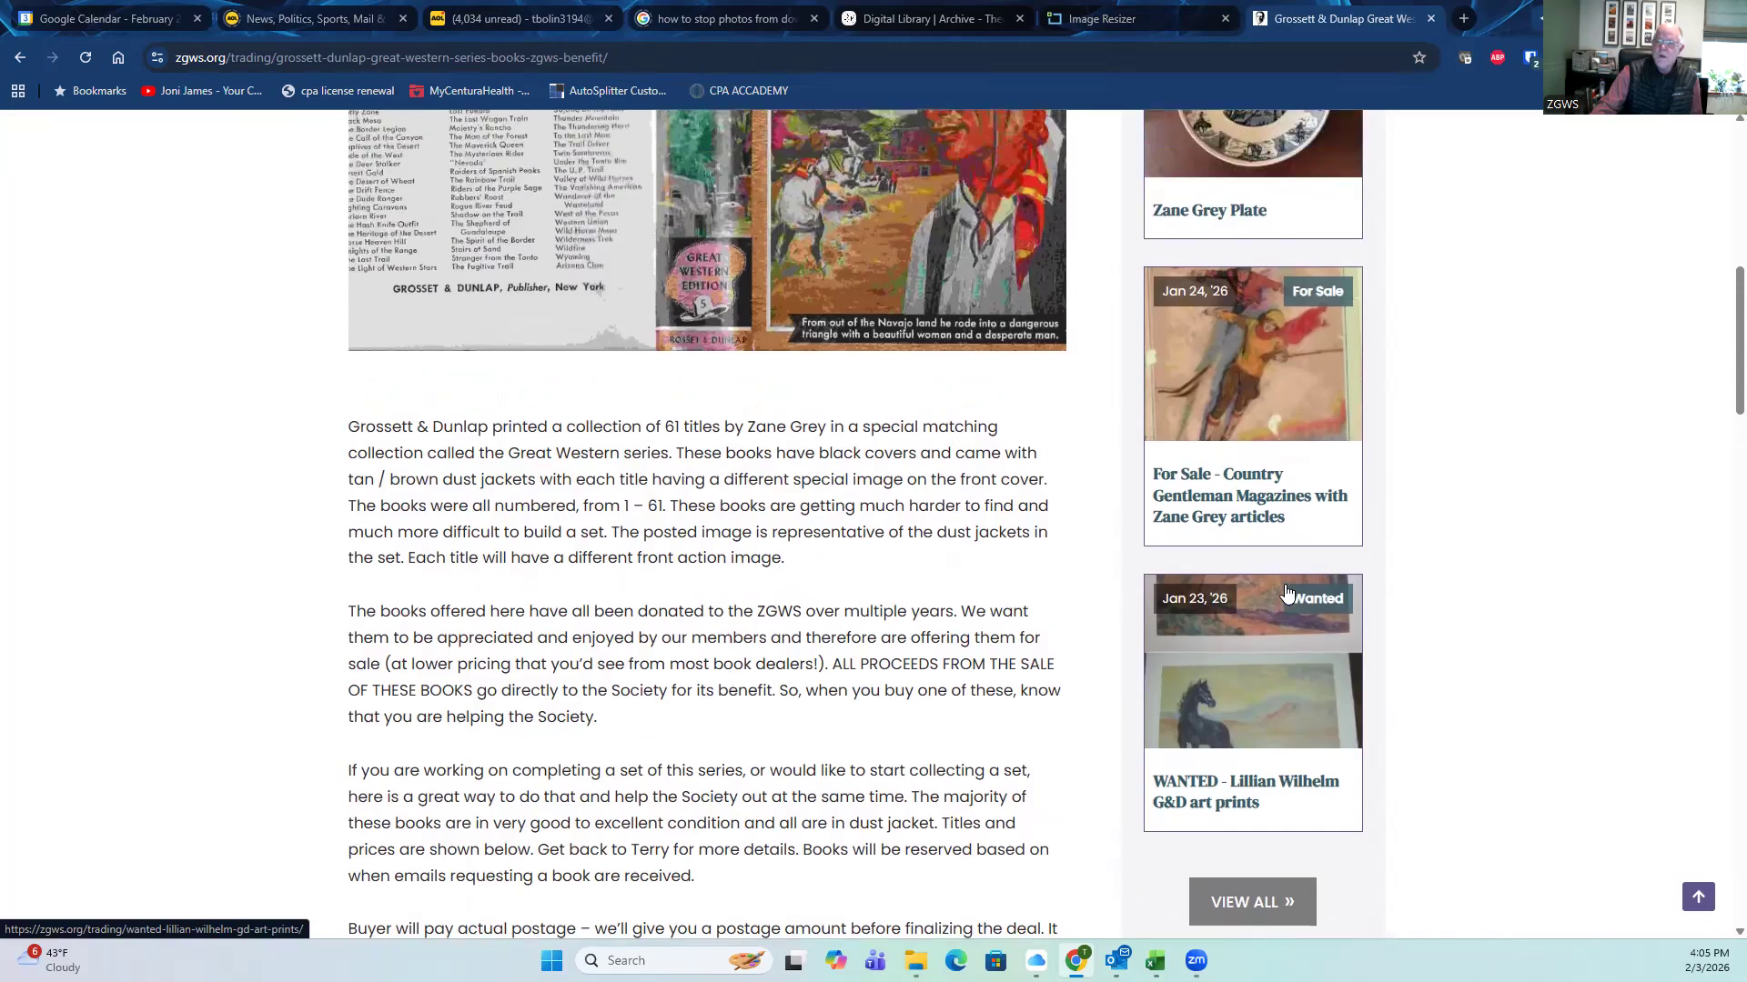
pyautogui.scroll(-5, 1284, 583)
# Step: Open the Lillian Wilhelm G&D art prints Wanted post and scroll through its prints and trade details
pyautogui.click(1255, 468)
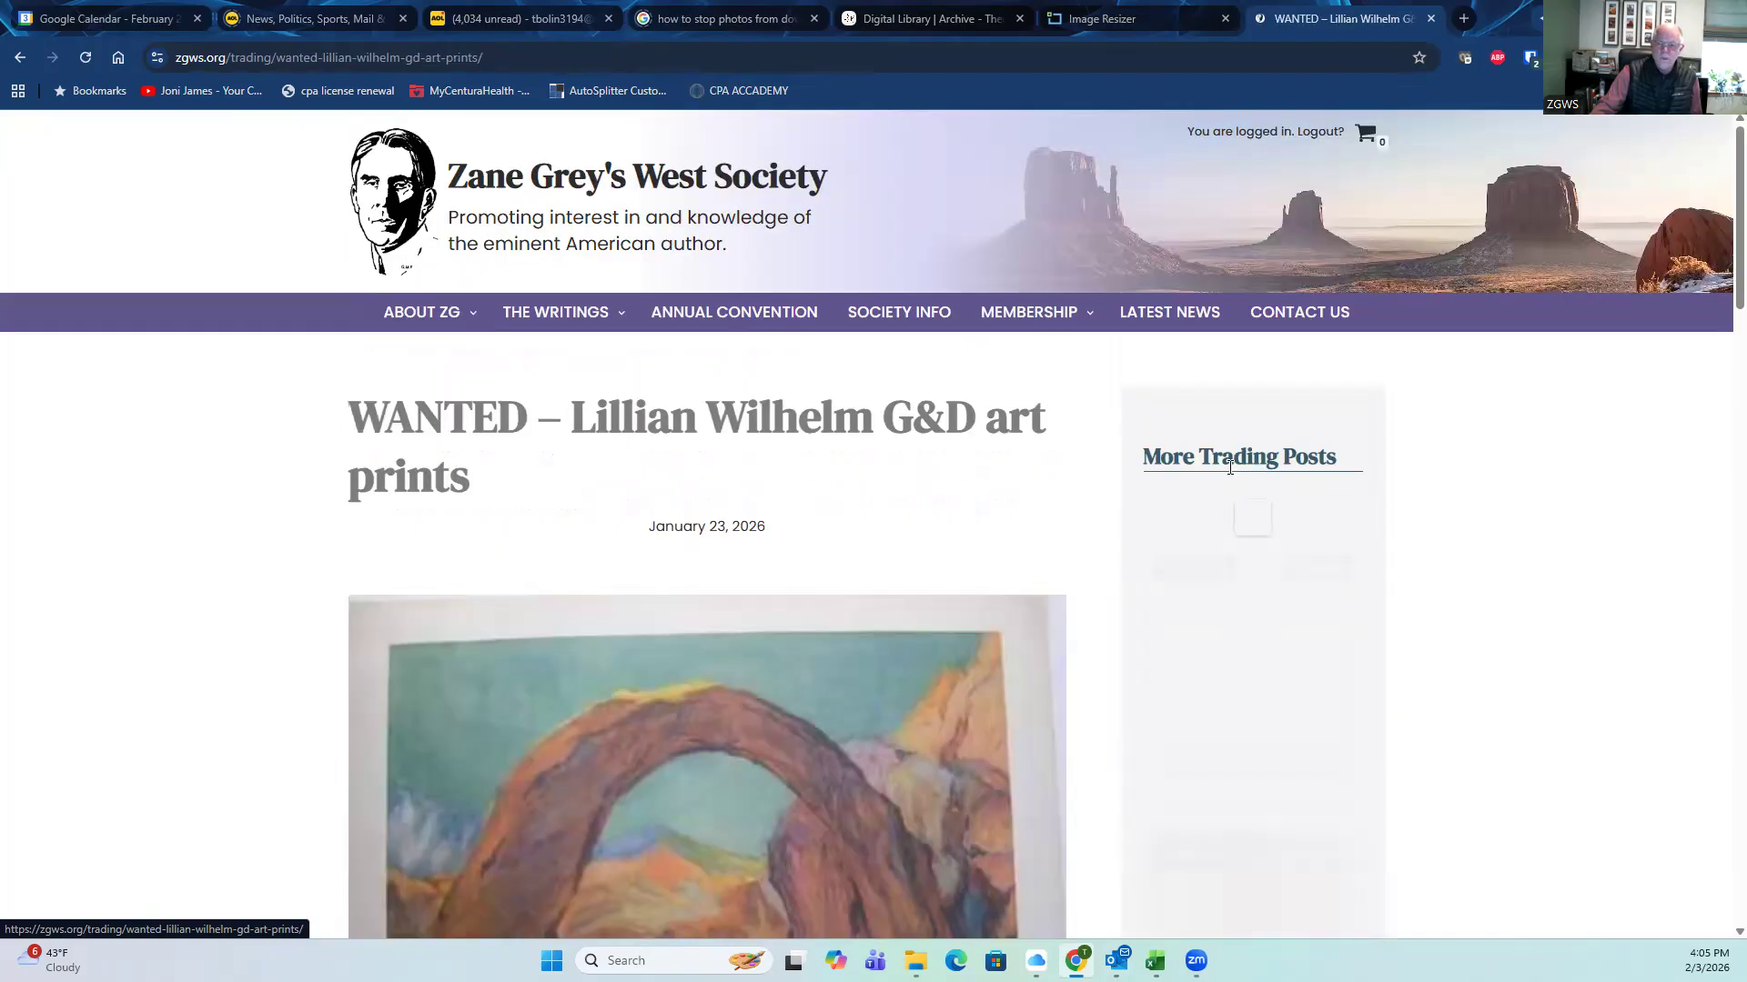
pyautogui.scroll(-3, 257, 537)
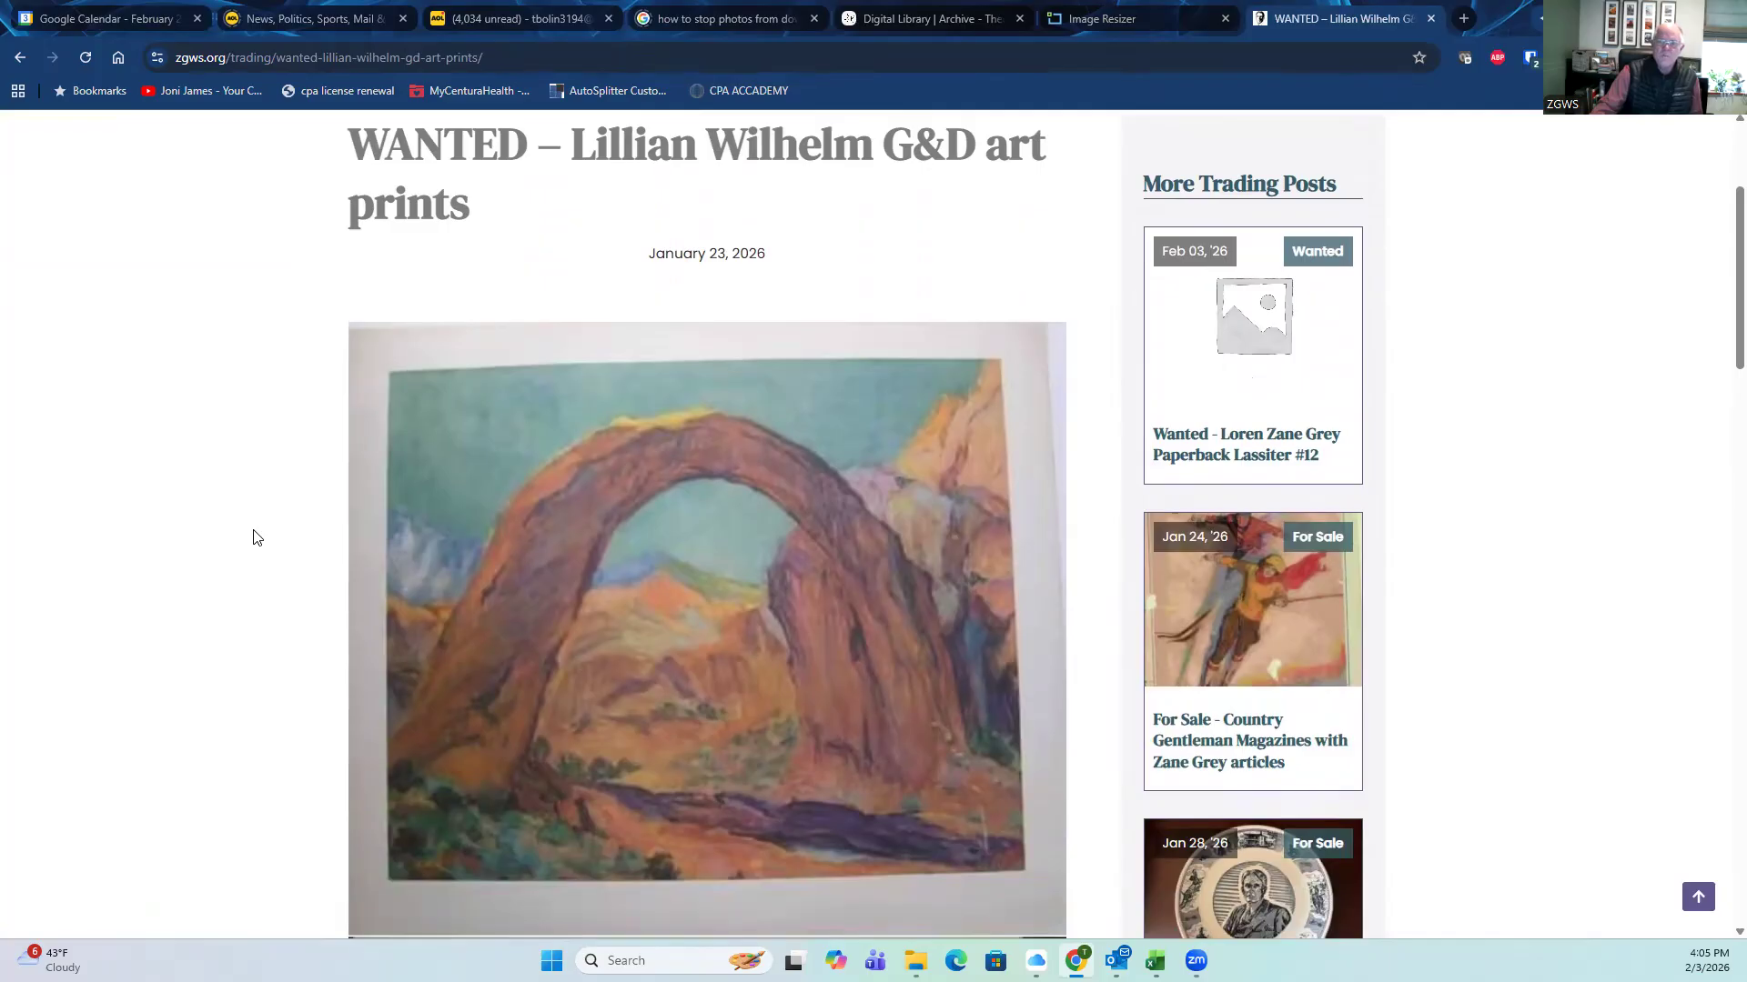
pyautogui.scroll(-6, 257, 538)
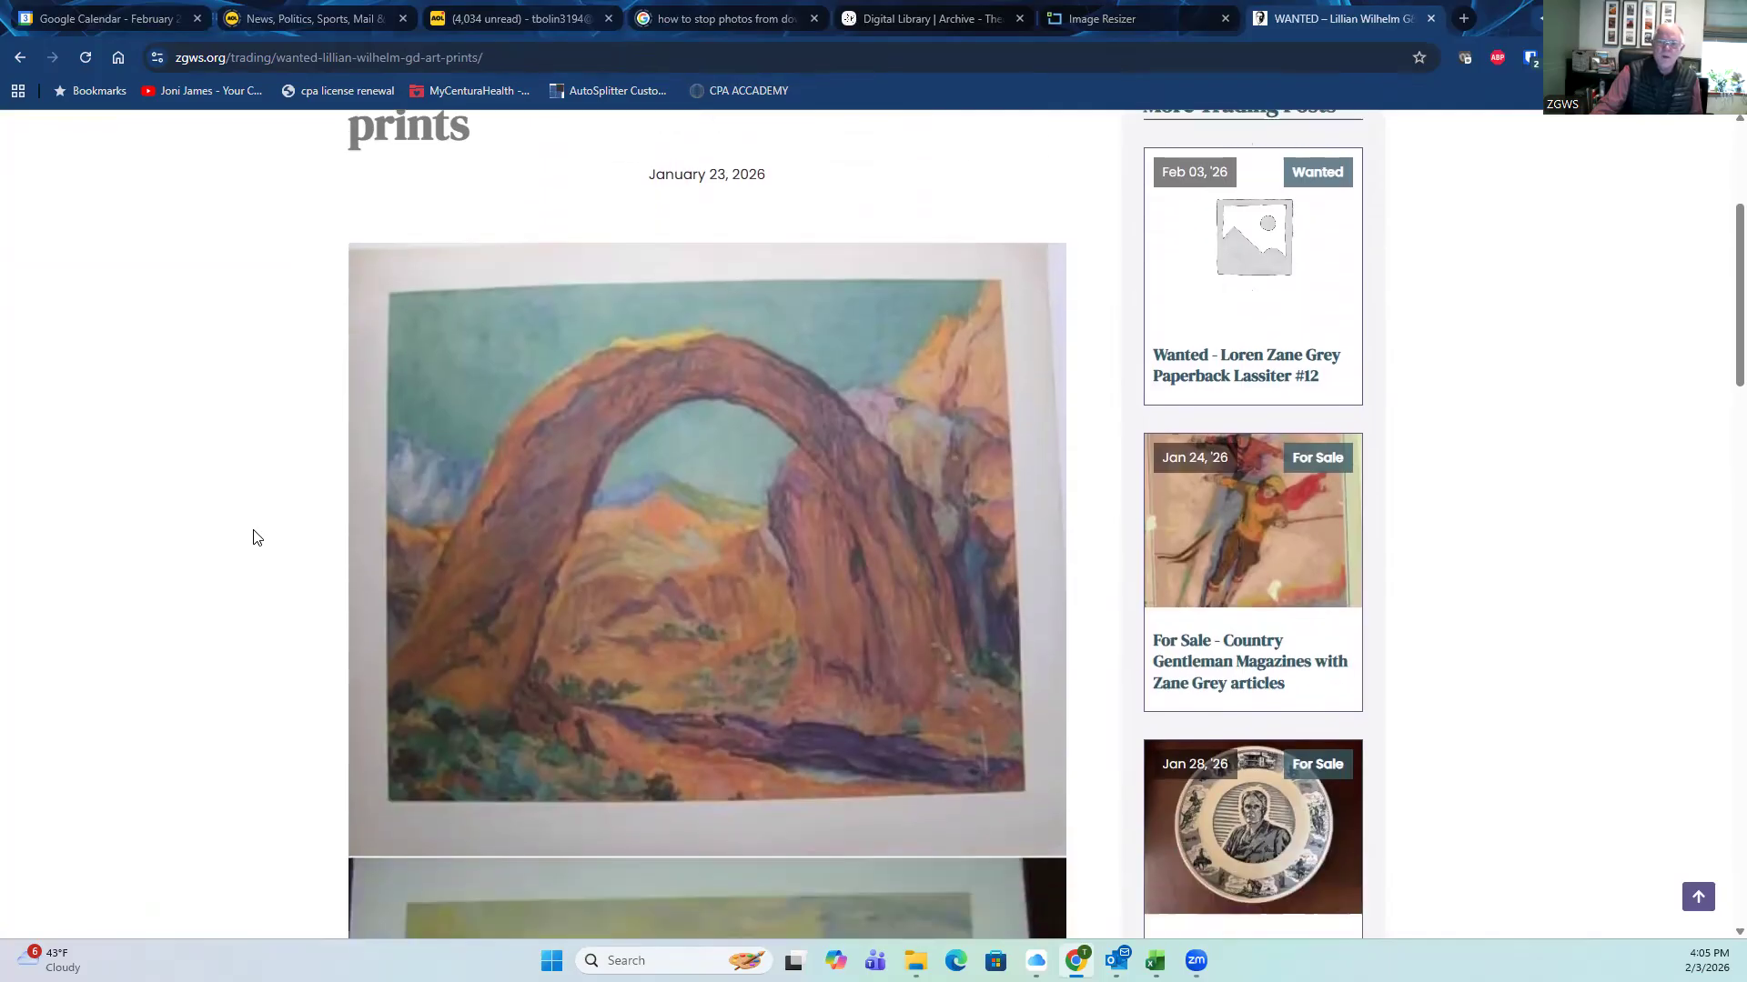
pyautogui.scroll(-9, 311, 523)
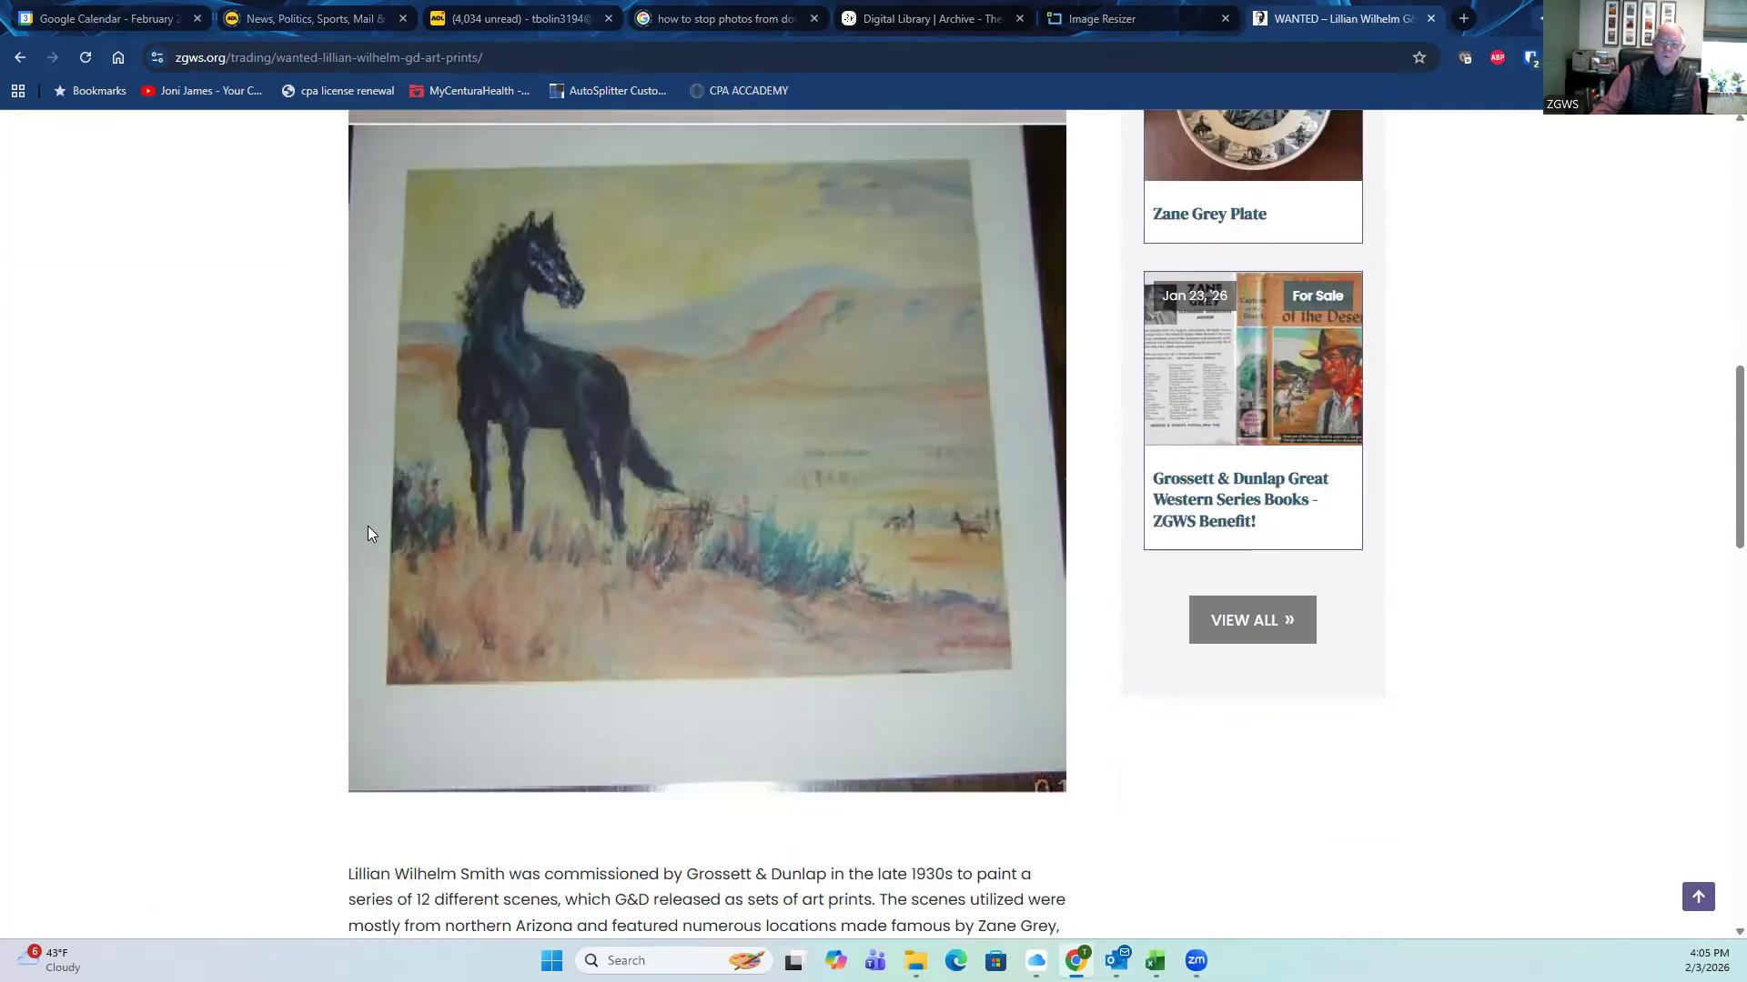
pyautogui.scroll(-1, 247, 530)
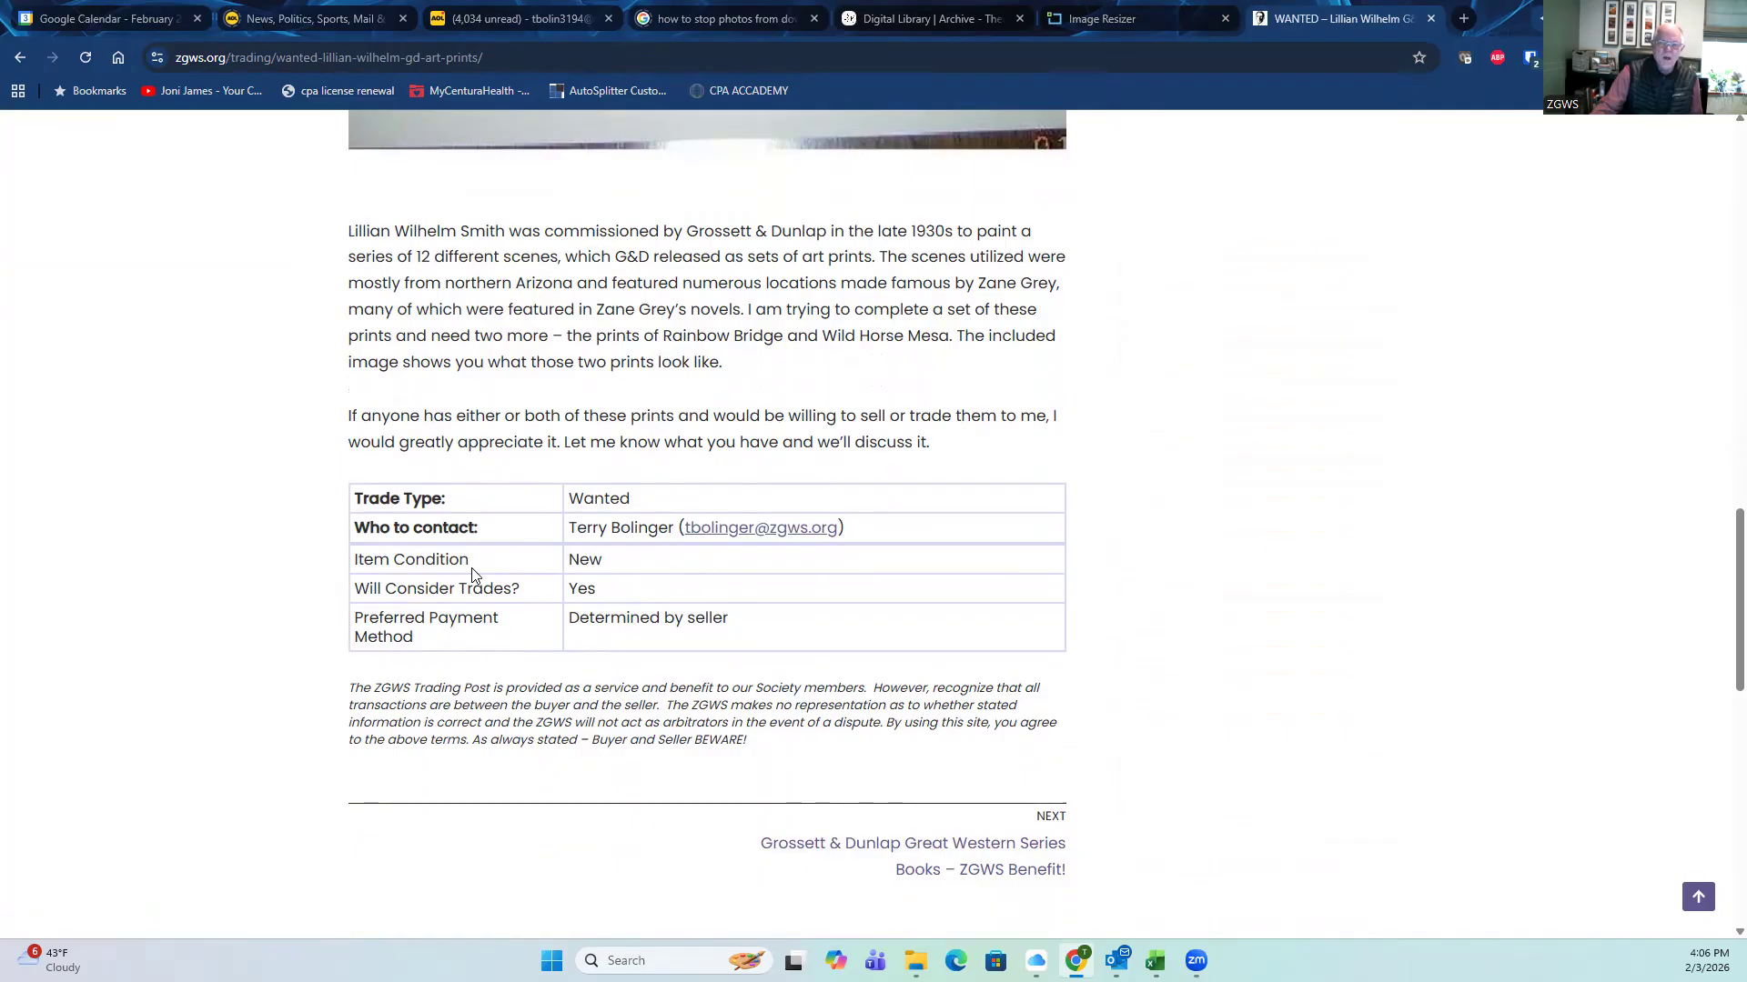
pyautogui.scroll(10, 491, 762)
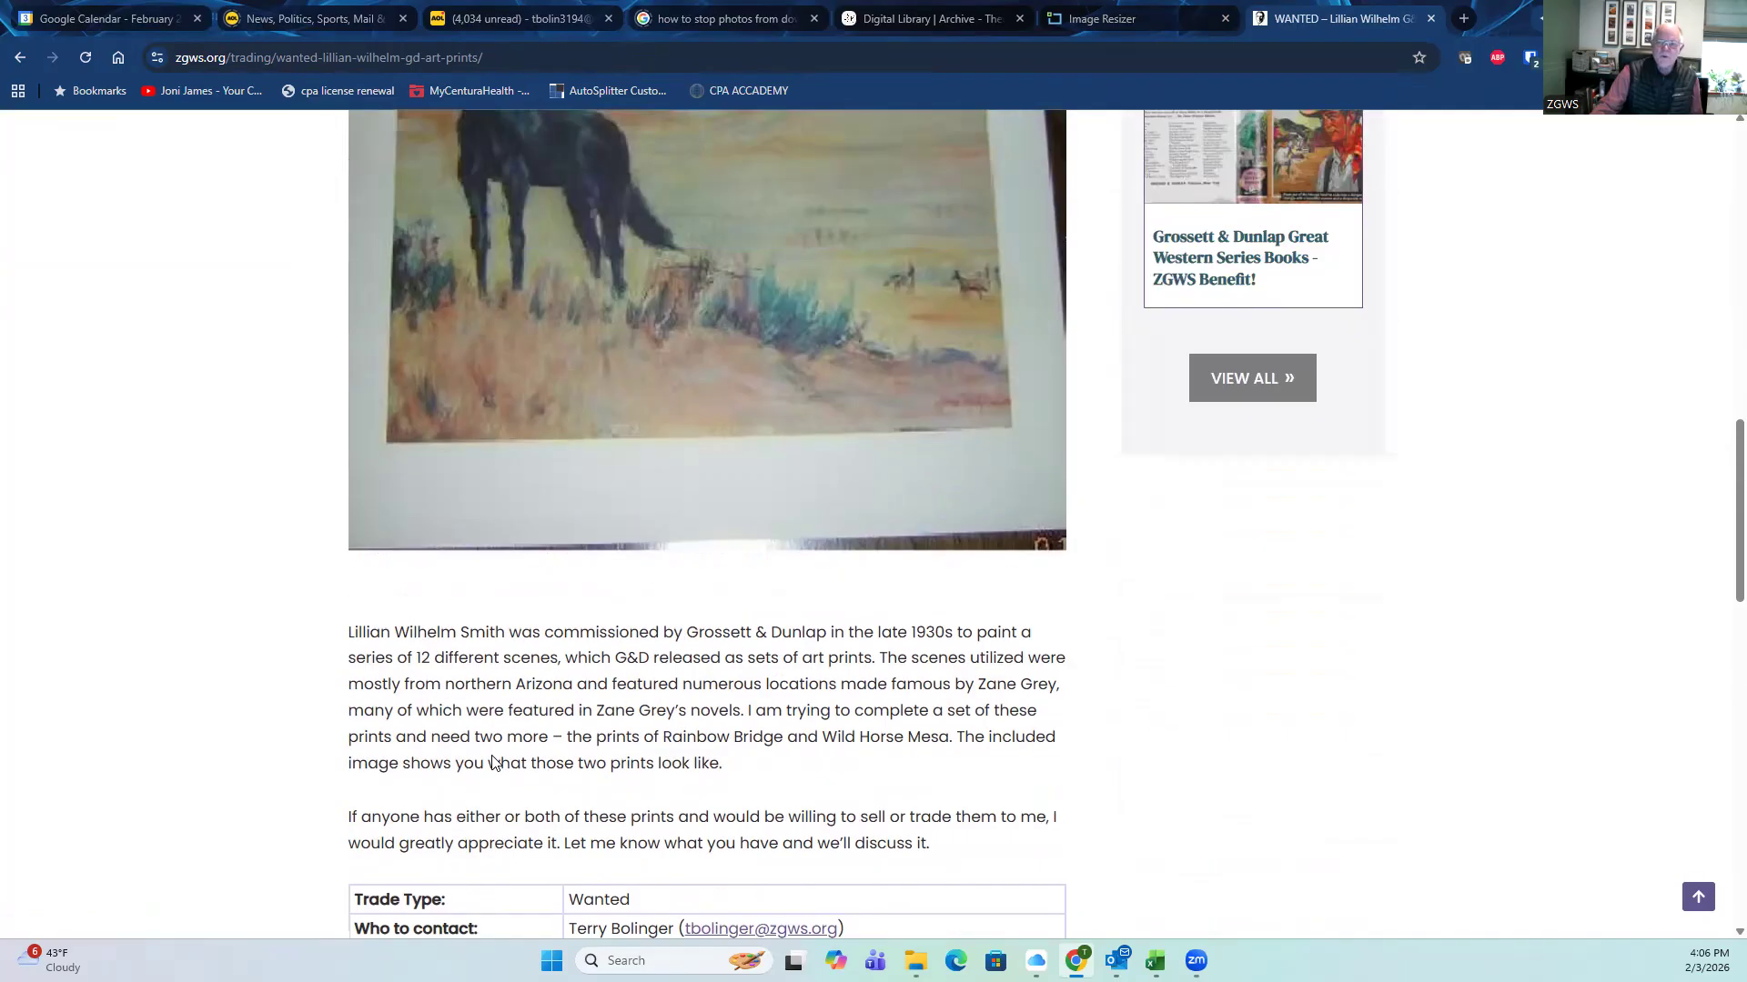
pyautogui.scroll(10, 491, 763)
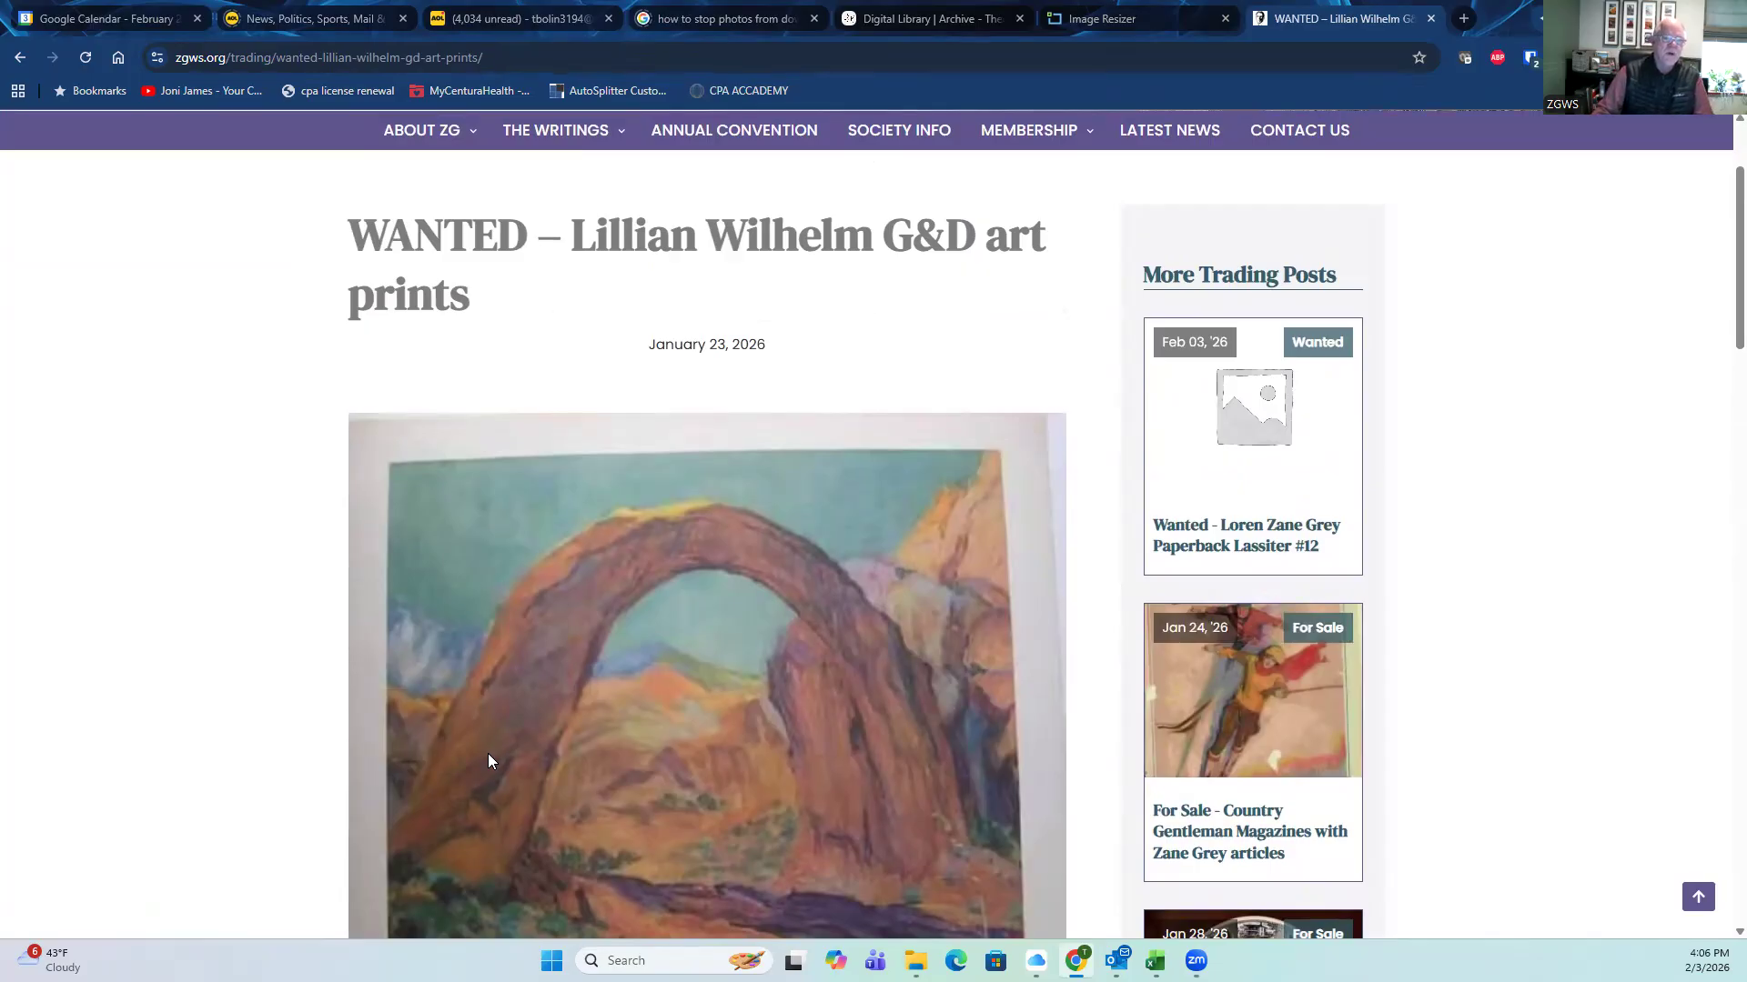
pyautogui.scroll(2, 489, 762)
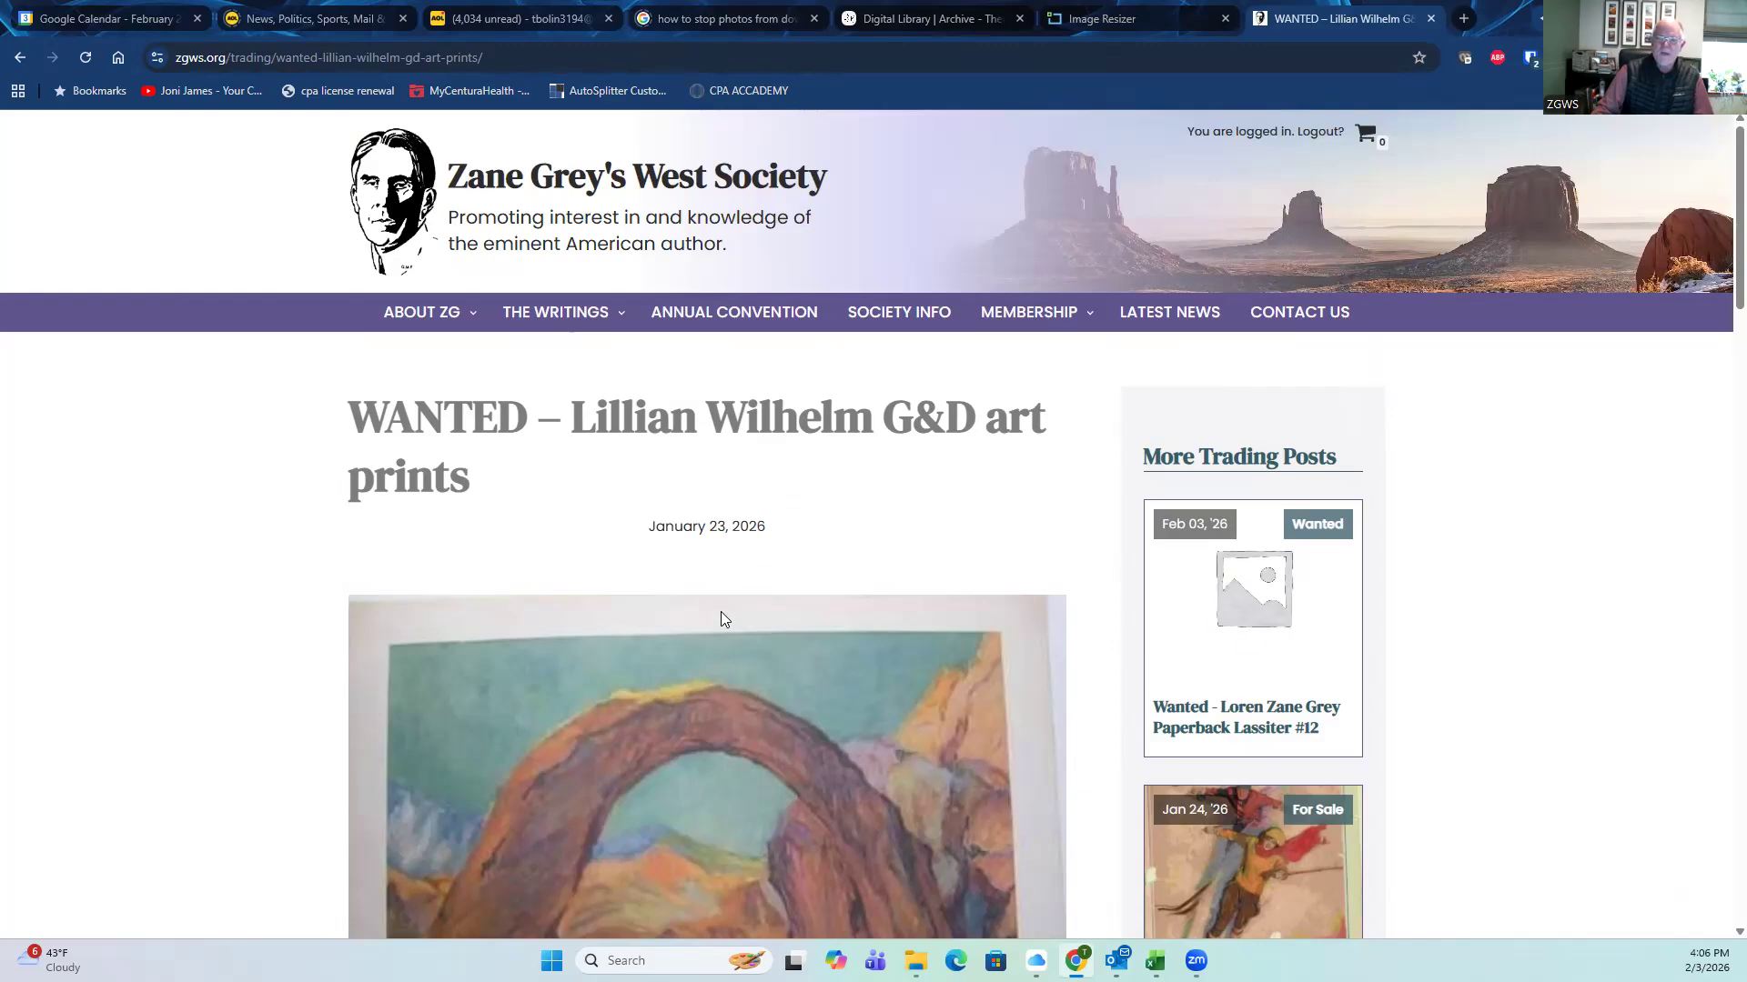
pyautogui.scroll(-20, 700, 630)
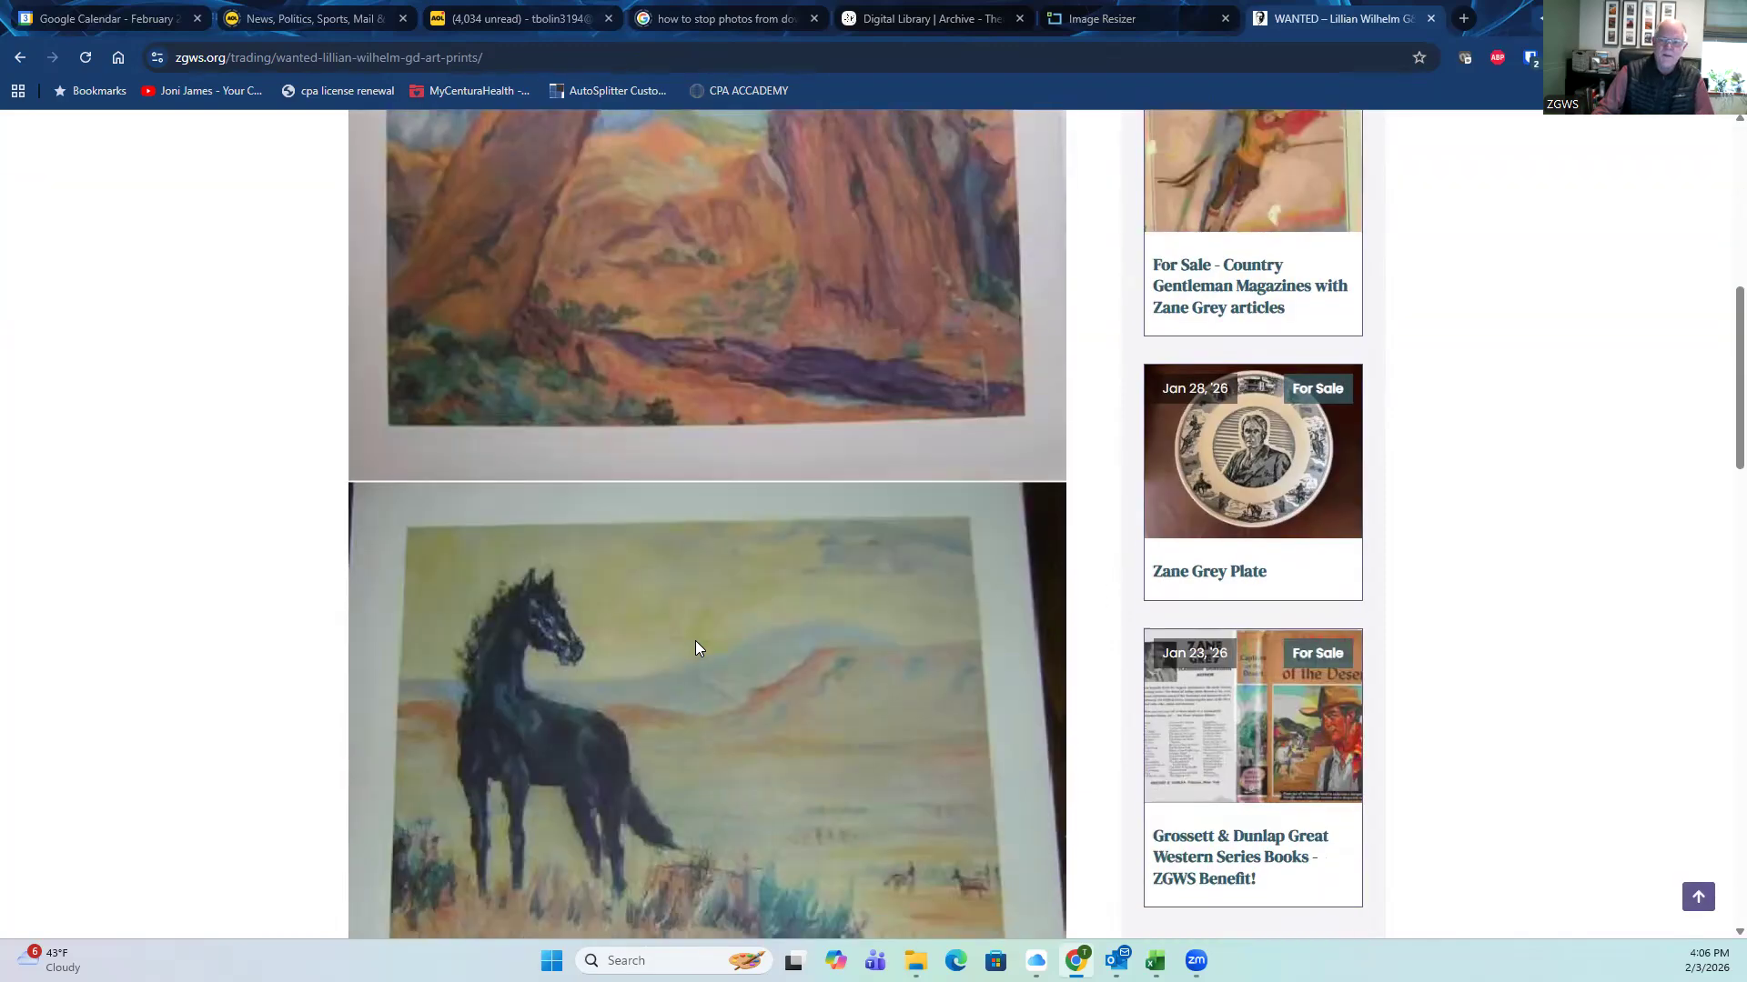
pyautogui.scroll(-3, 689, 665)
pyautogui.scroll(4, 687, 673)
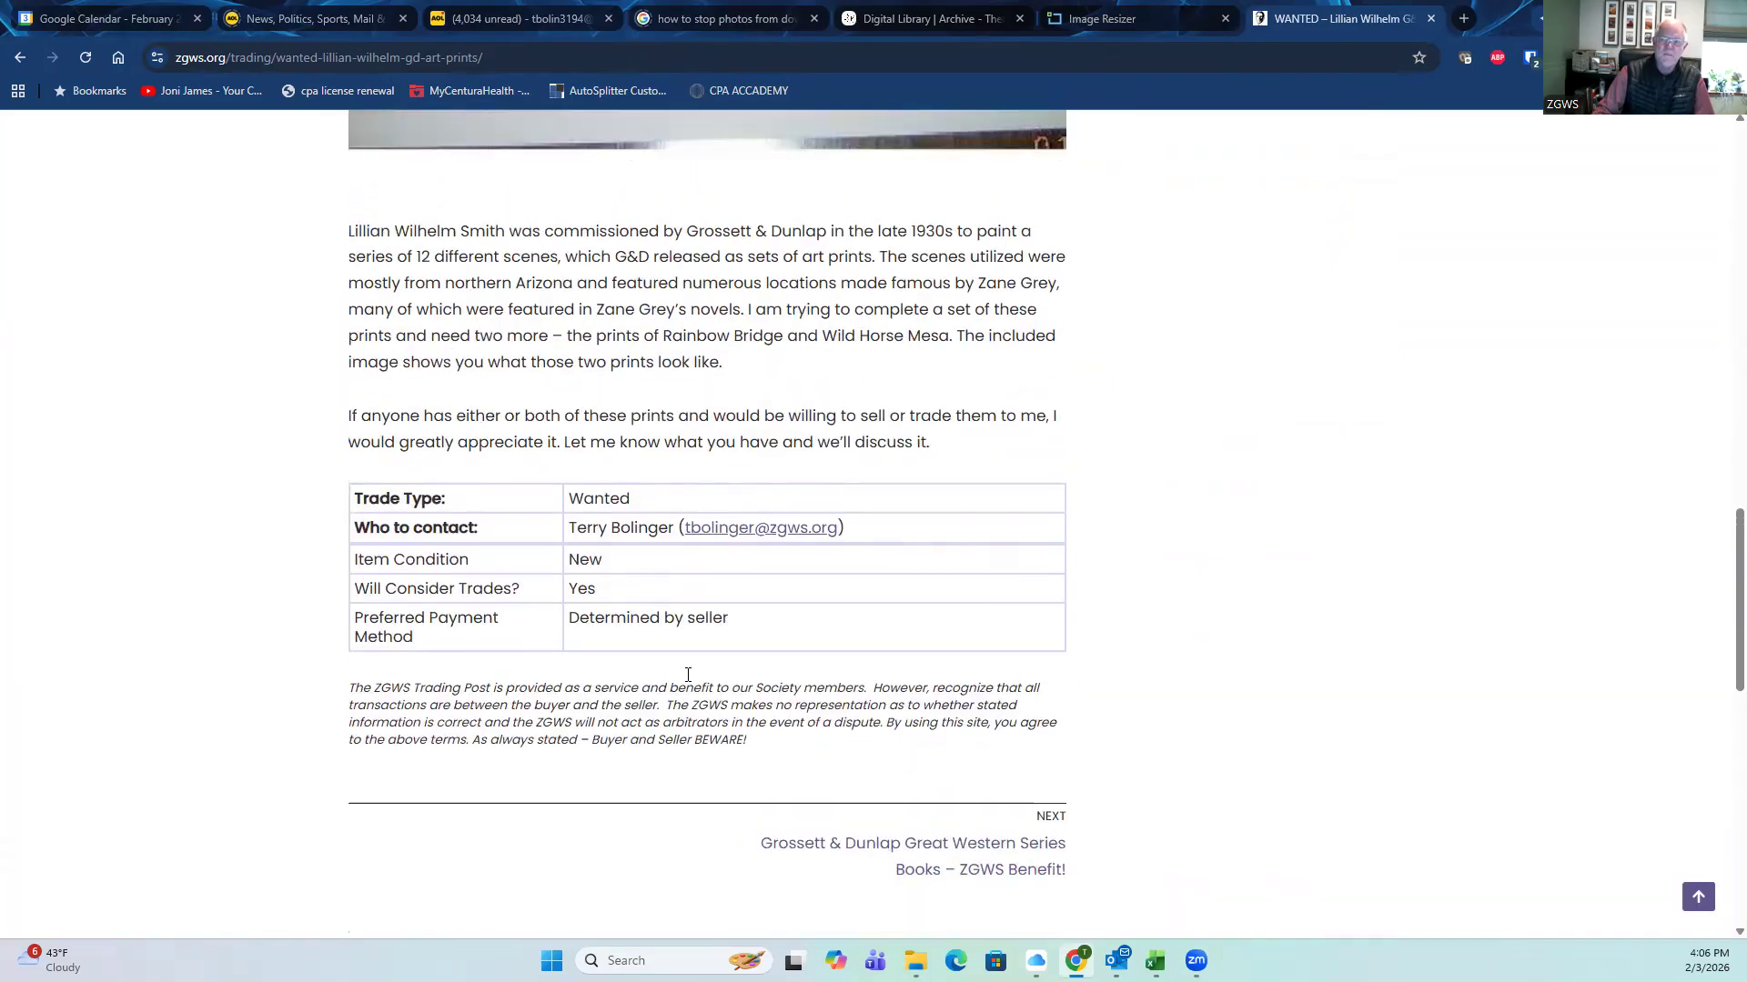
pyautogui.scroll(20, 627, 559)
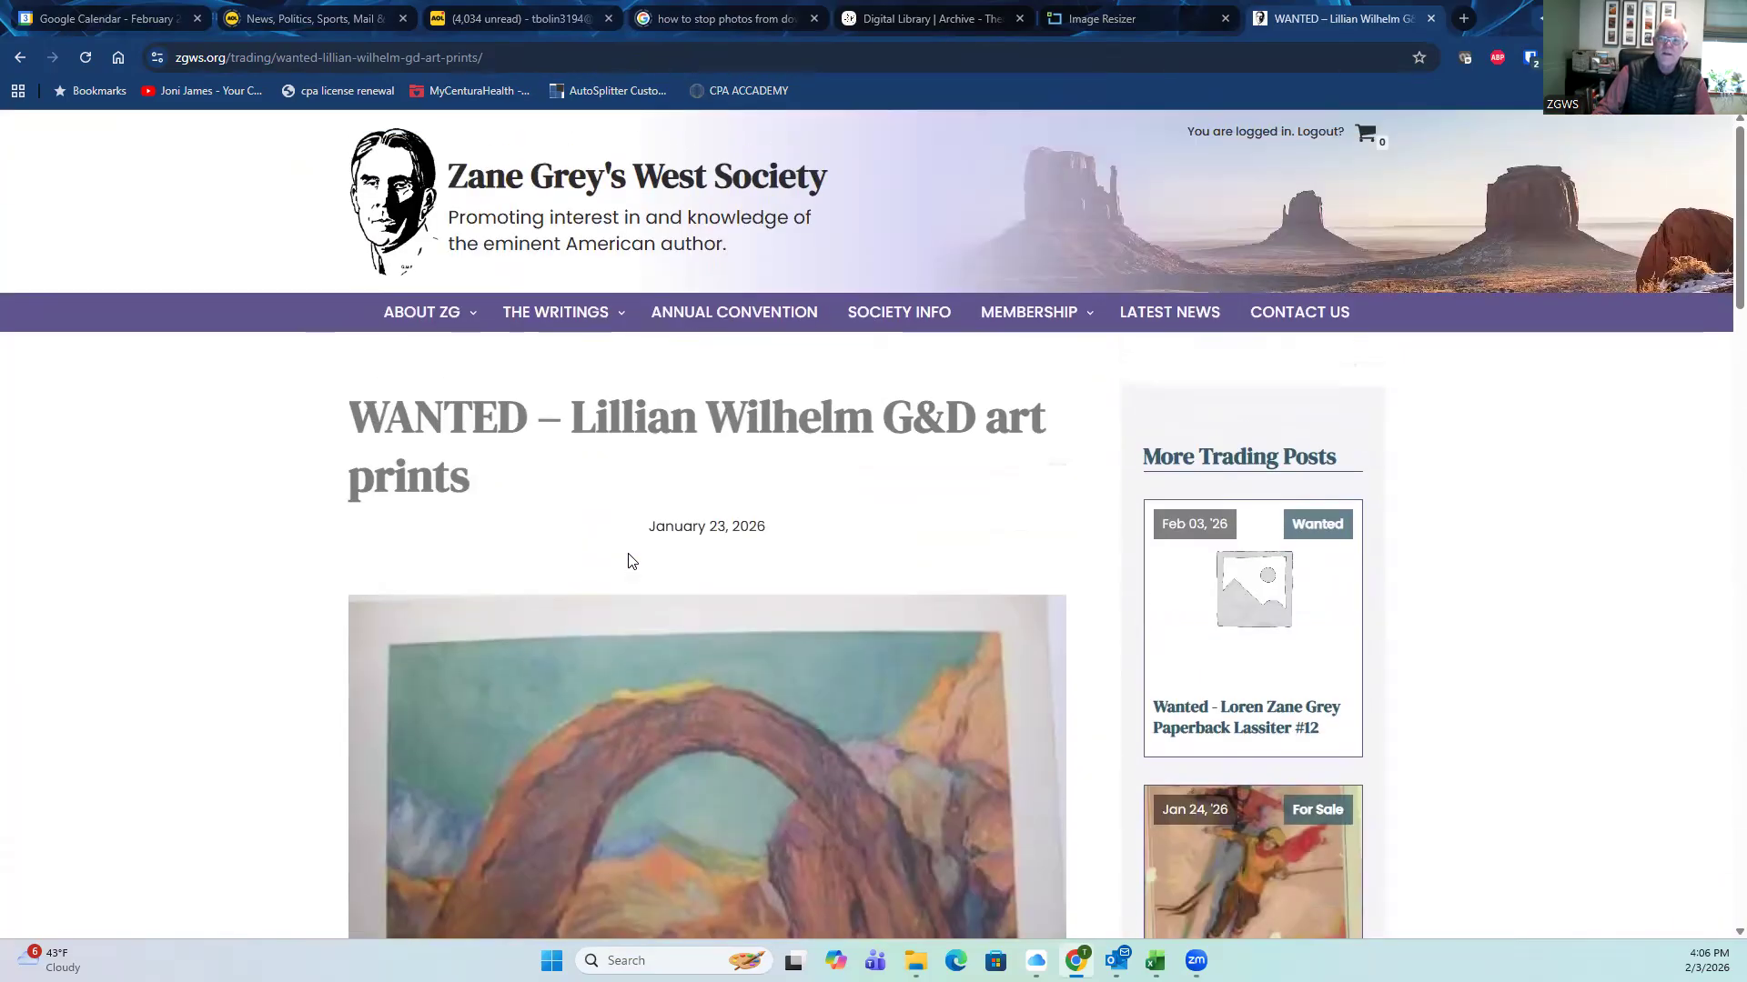
pyautogui.moveTo(1037, 317)
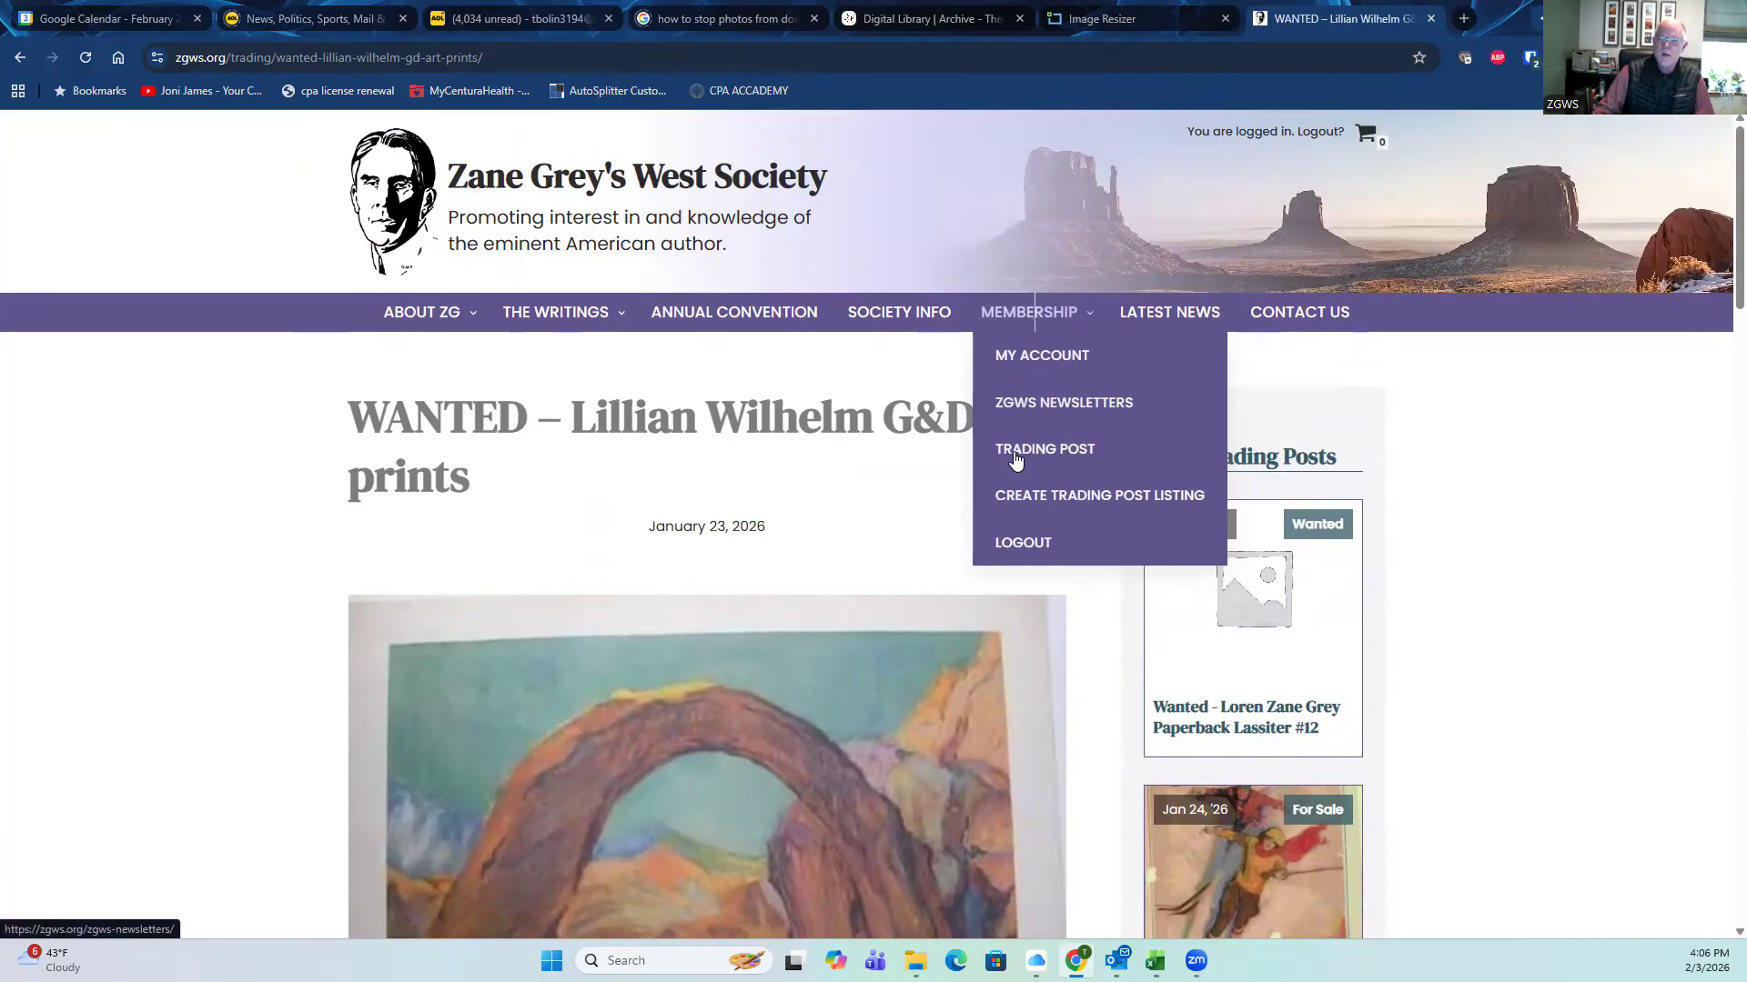
# Step: Start a new untitled Trading Post via Membership > Create Trading Post Listing
pyautogui.click(1024, 501)
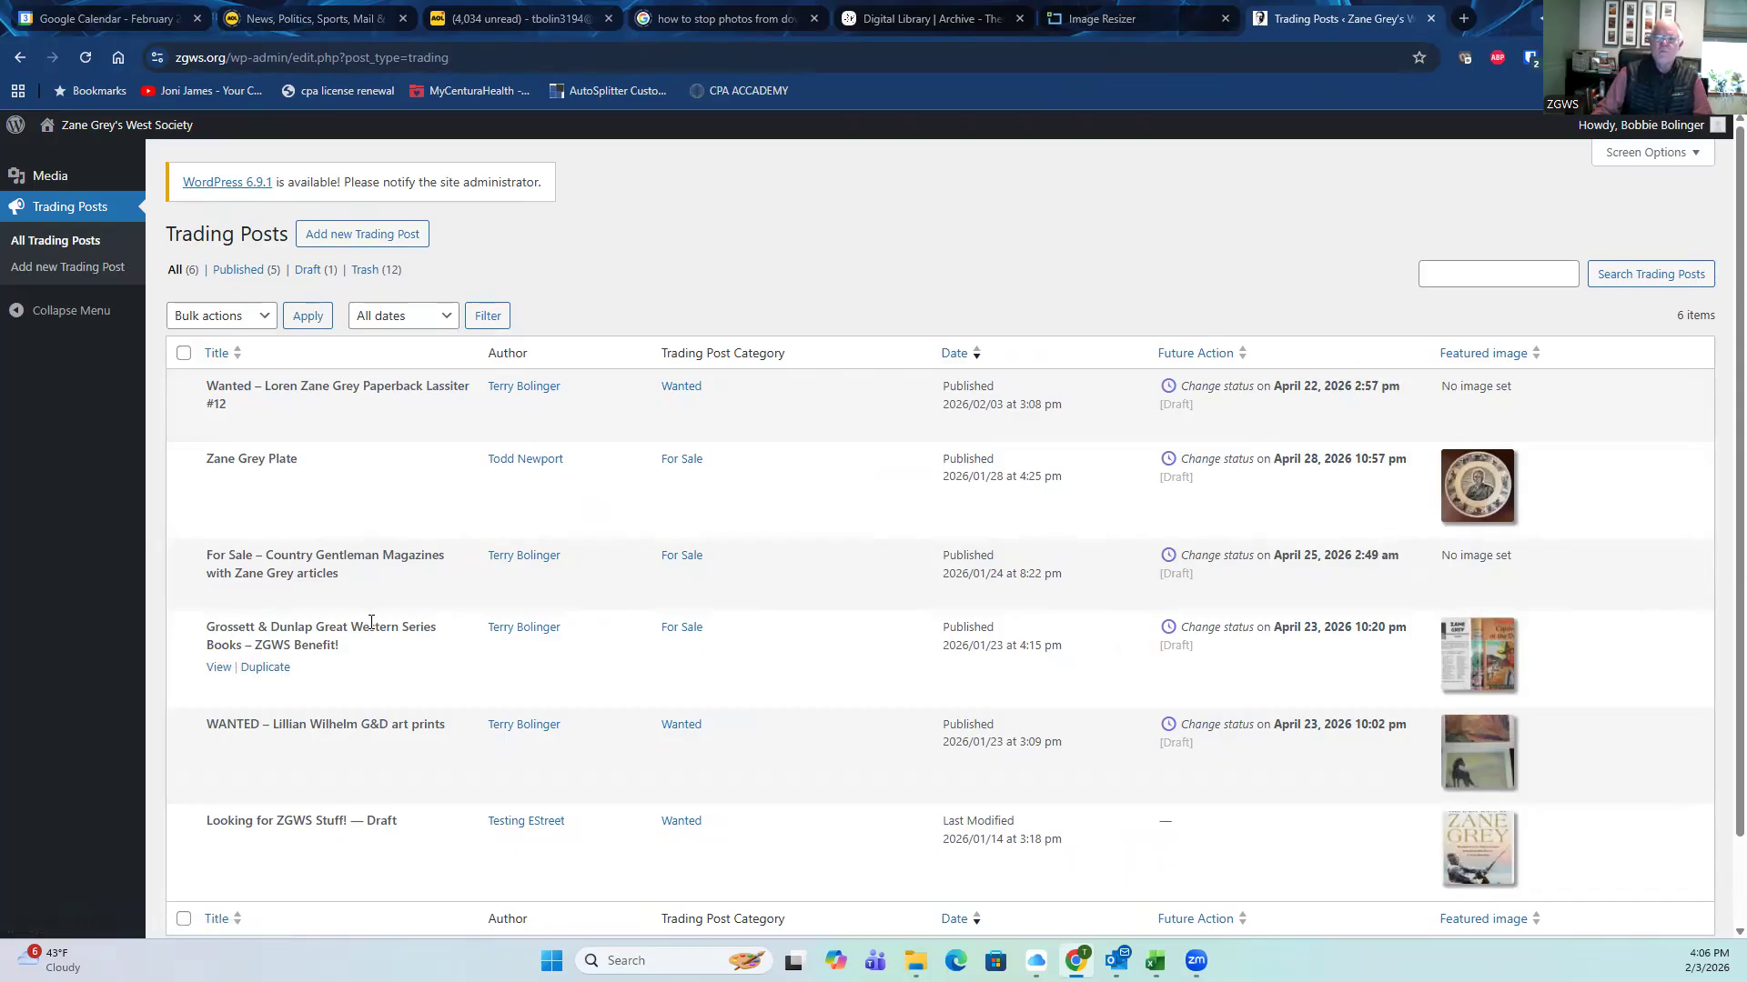
pyautogui.click(354, 239)
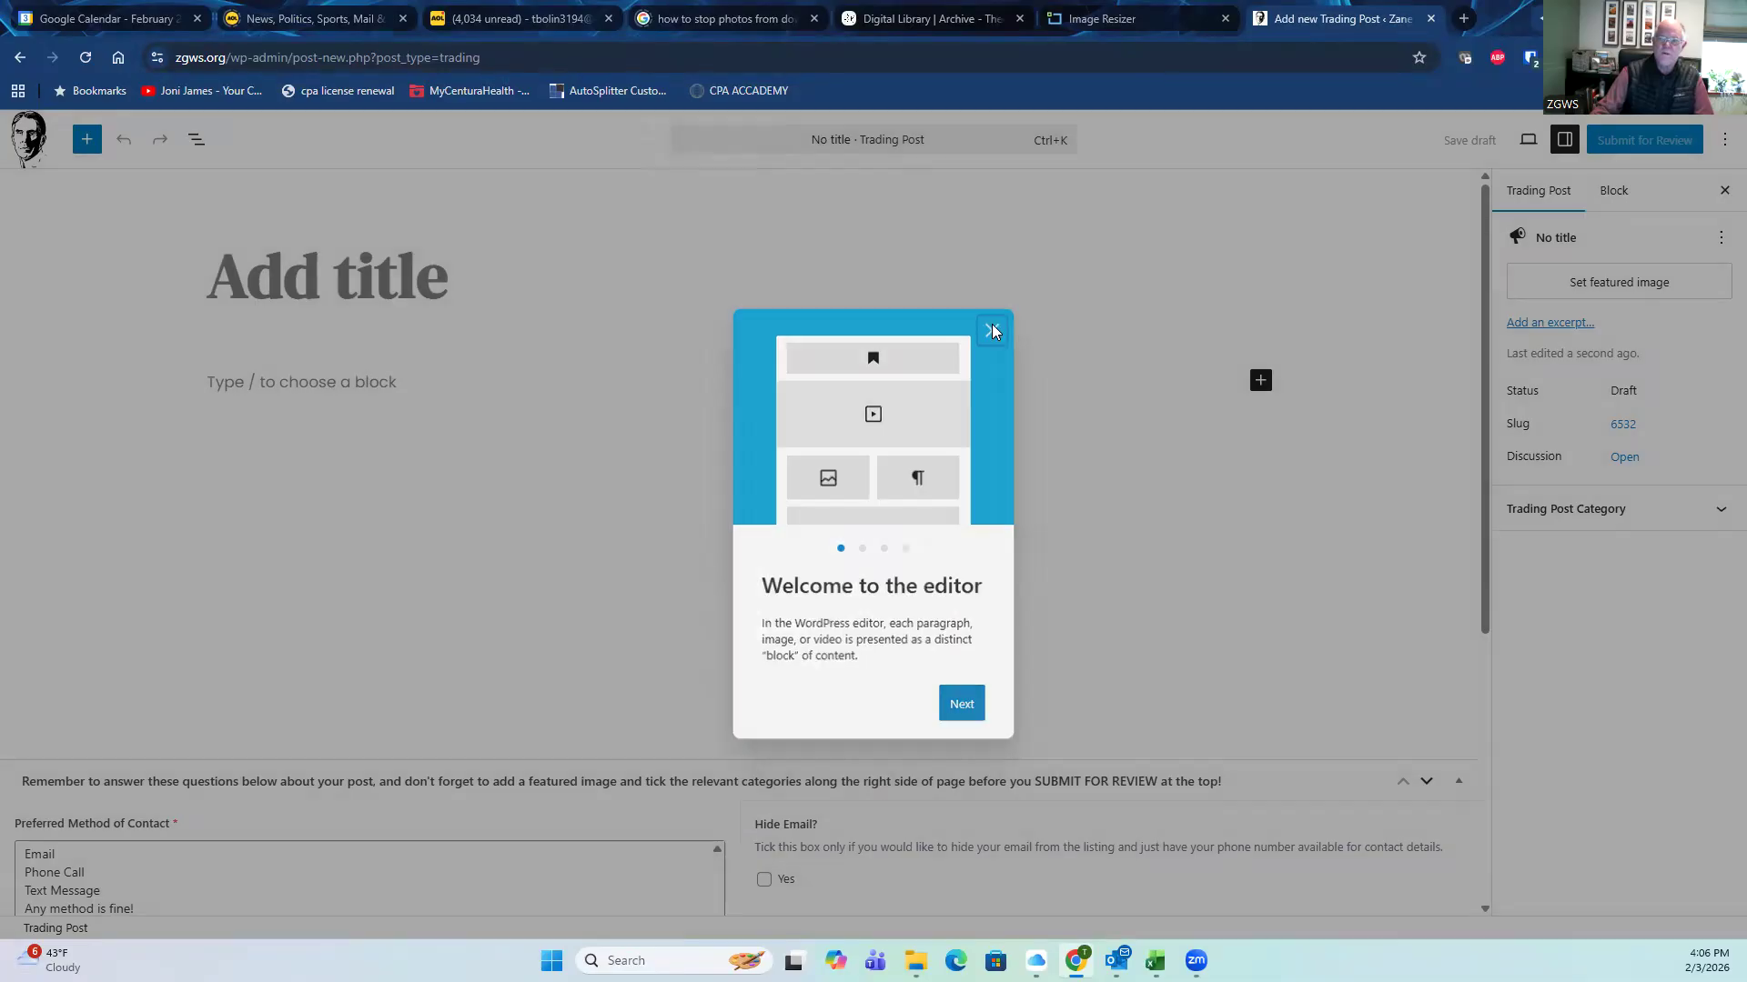
# Step: Dismiss the welcome guide and title the listing 'ZG Baseball Book - G&D The RedHeaded Outfielder in Dust Jacket'
pyautogui.click(994, 330)
pyautogui.click(420, 275)
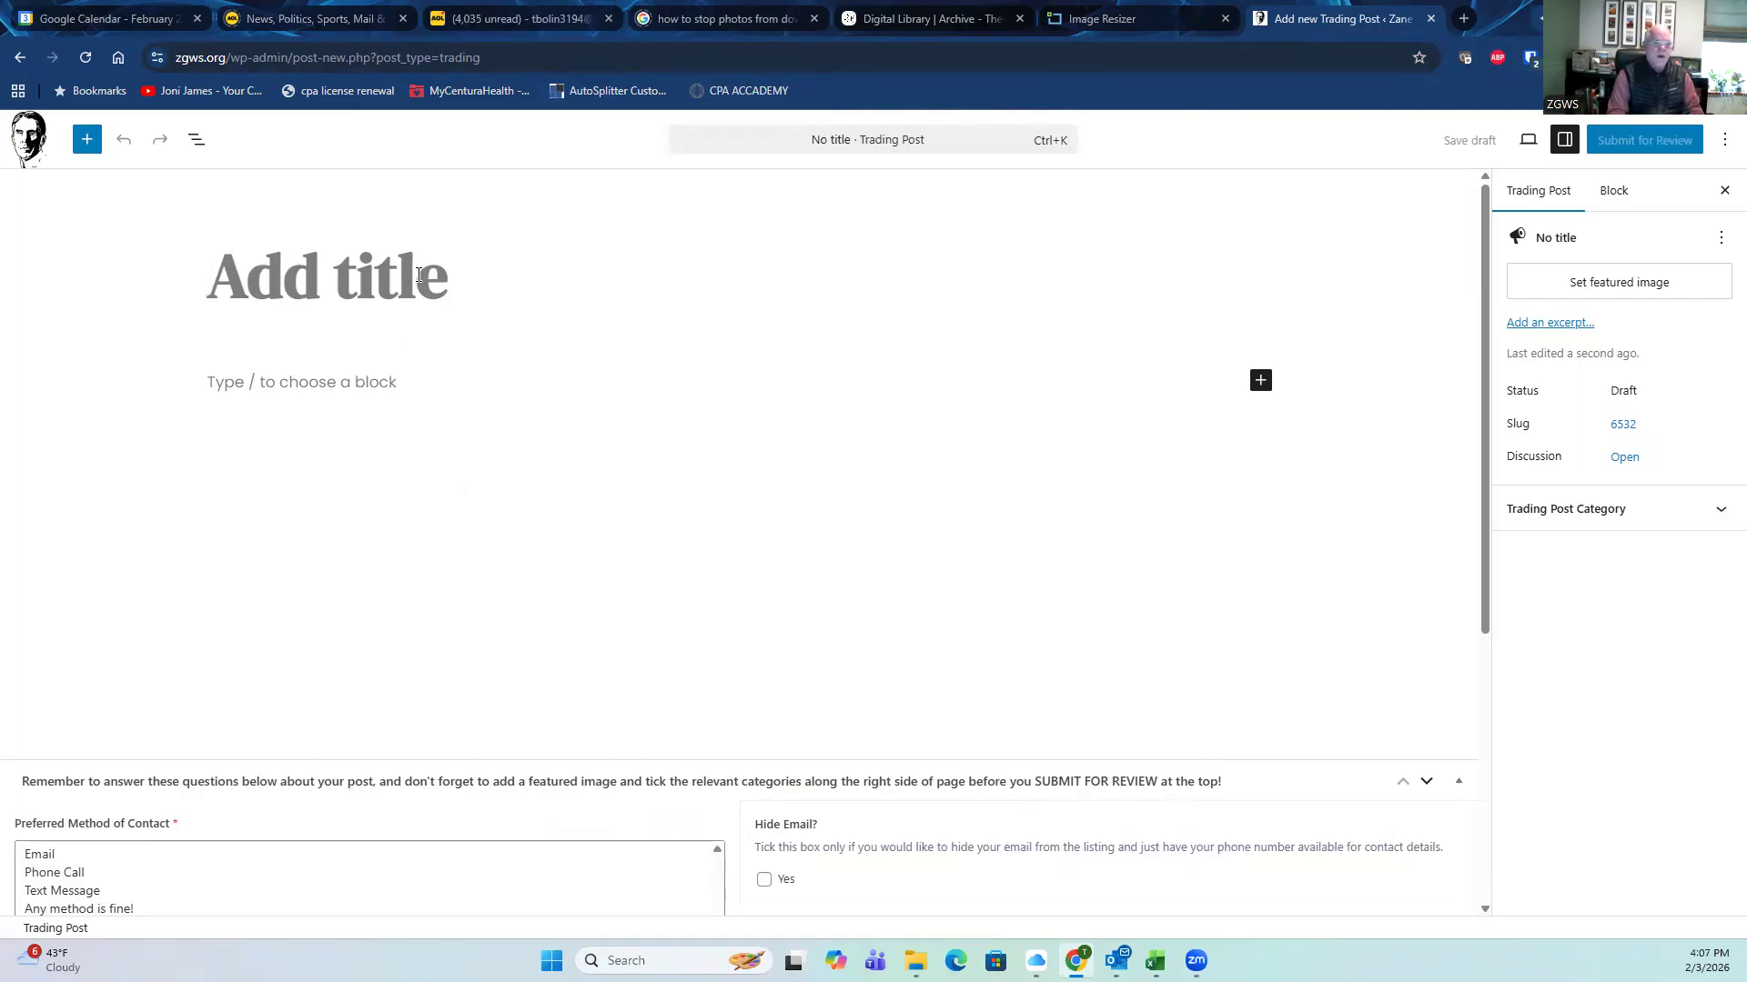
pyautogui.write('ZG')
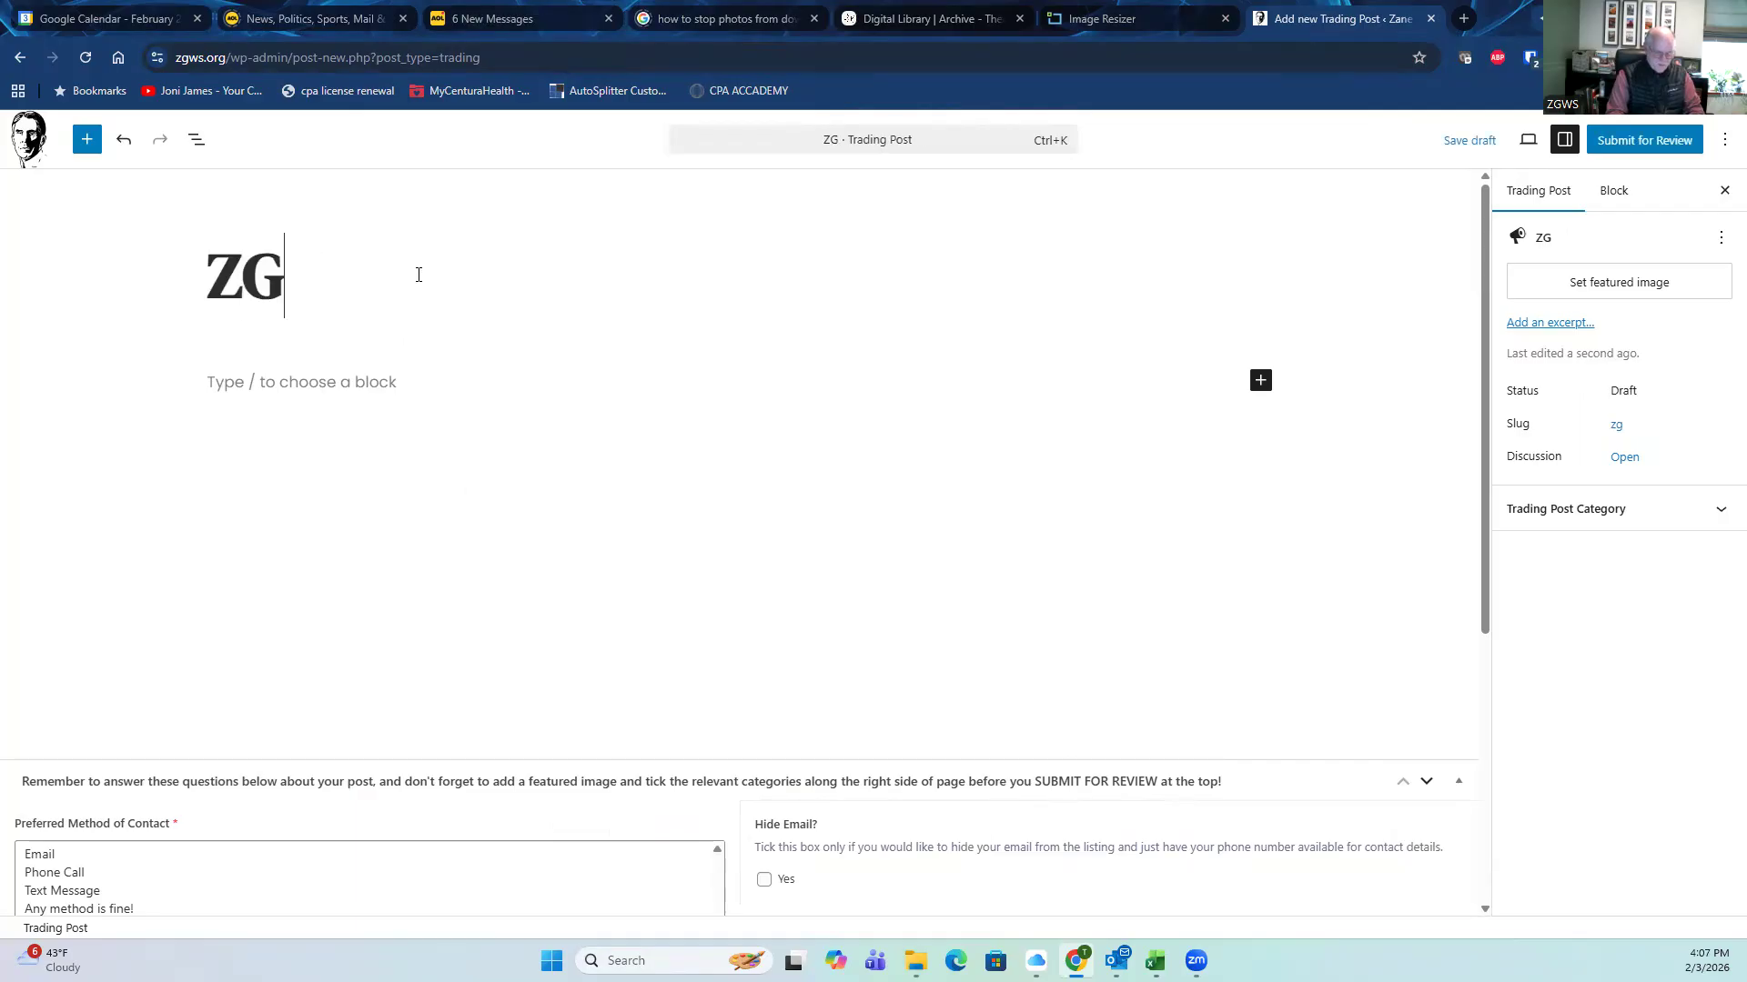
pyautogui.write(' Base')
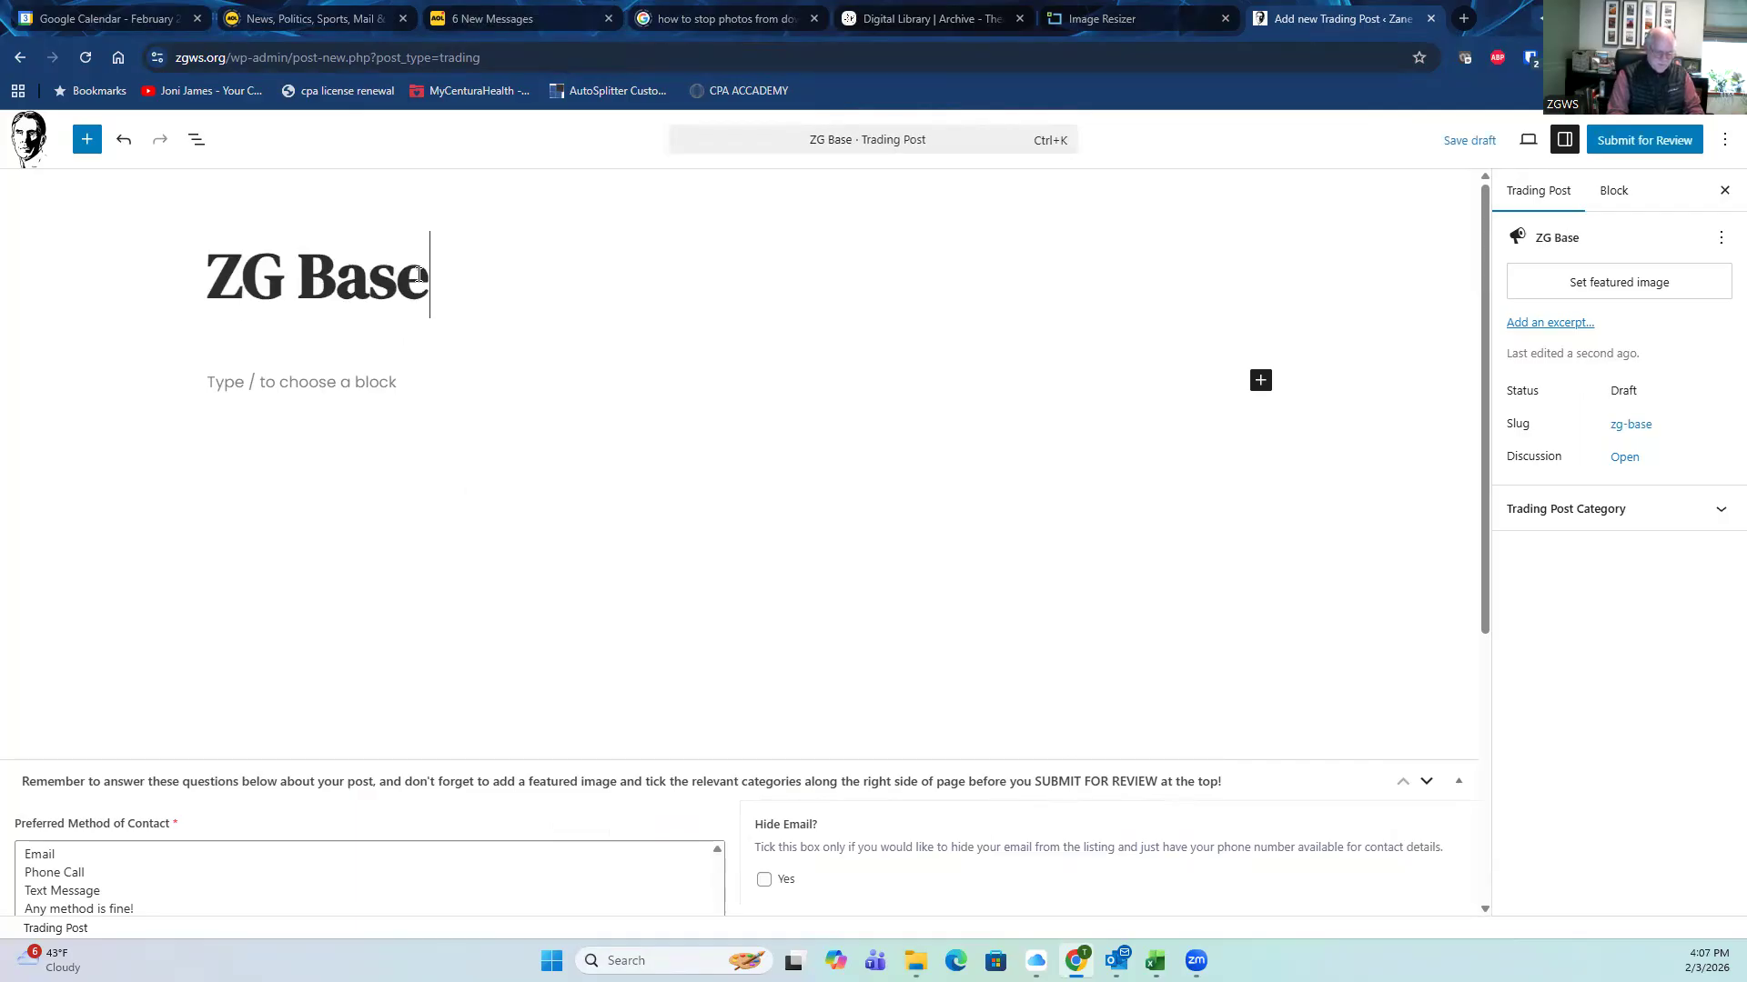
pyautogui.write('ball Book ')
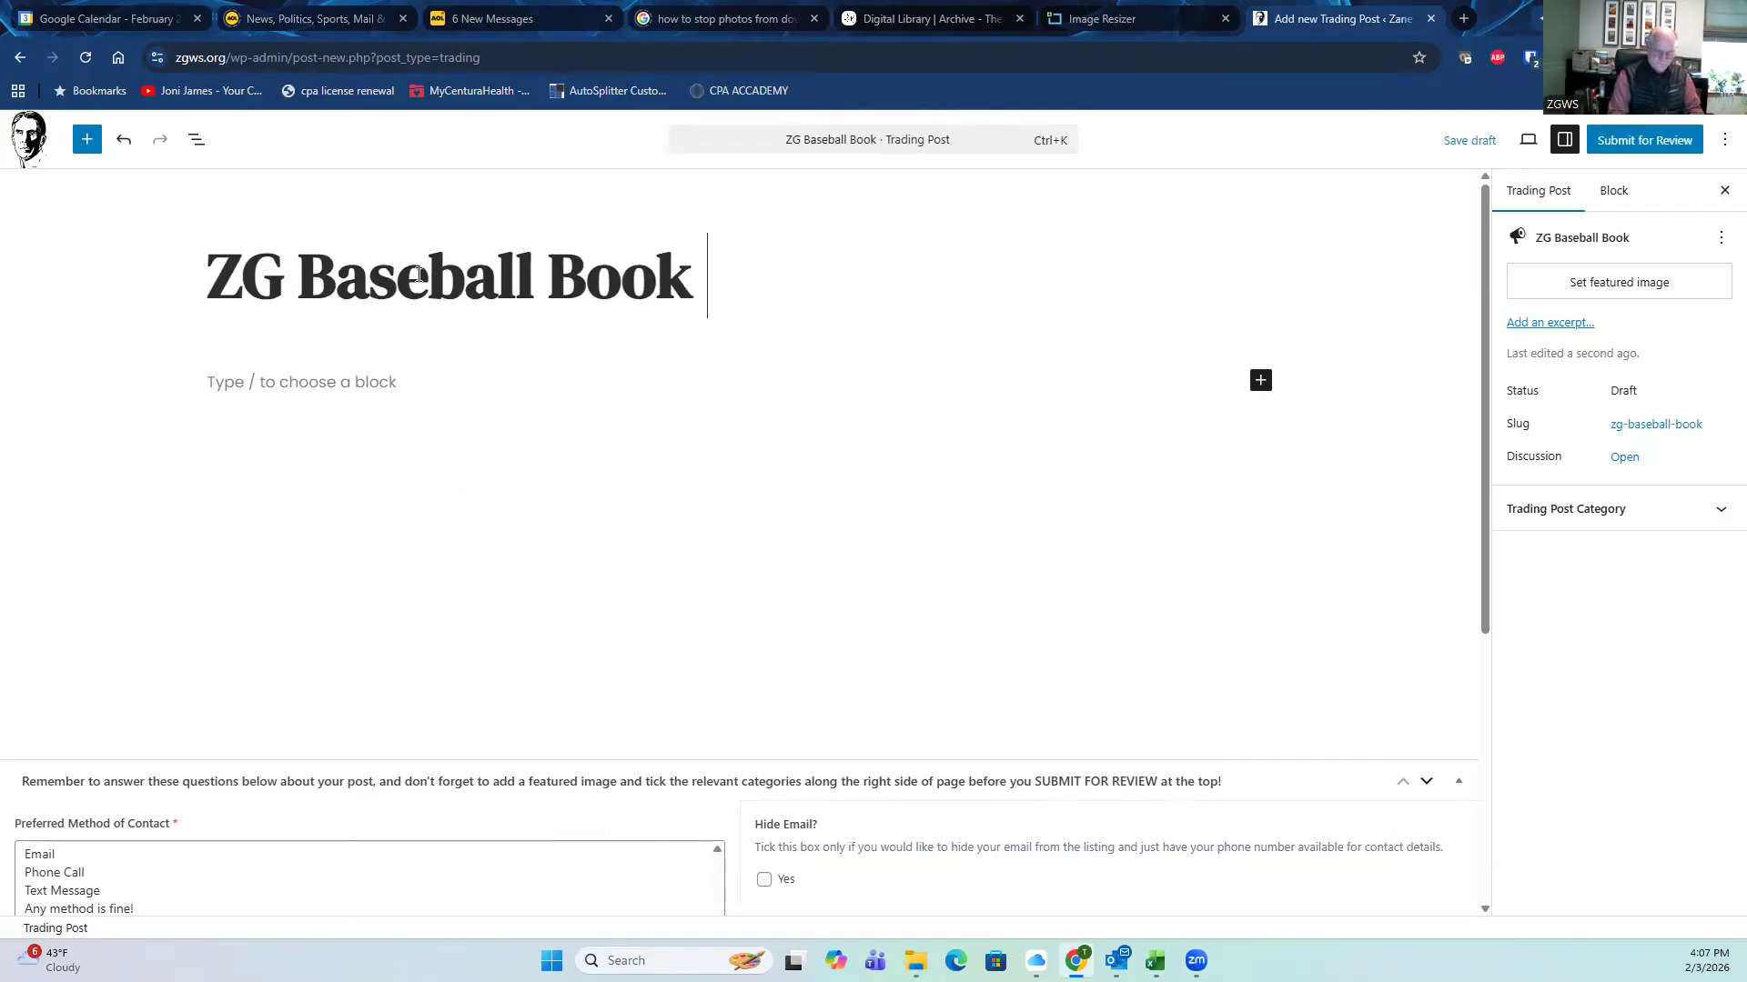
pyautogui.write('- G&D')
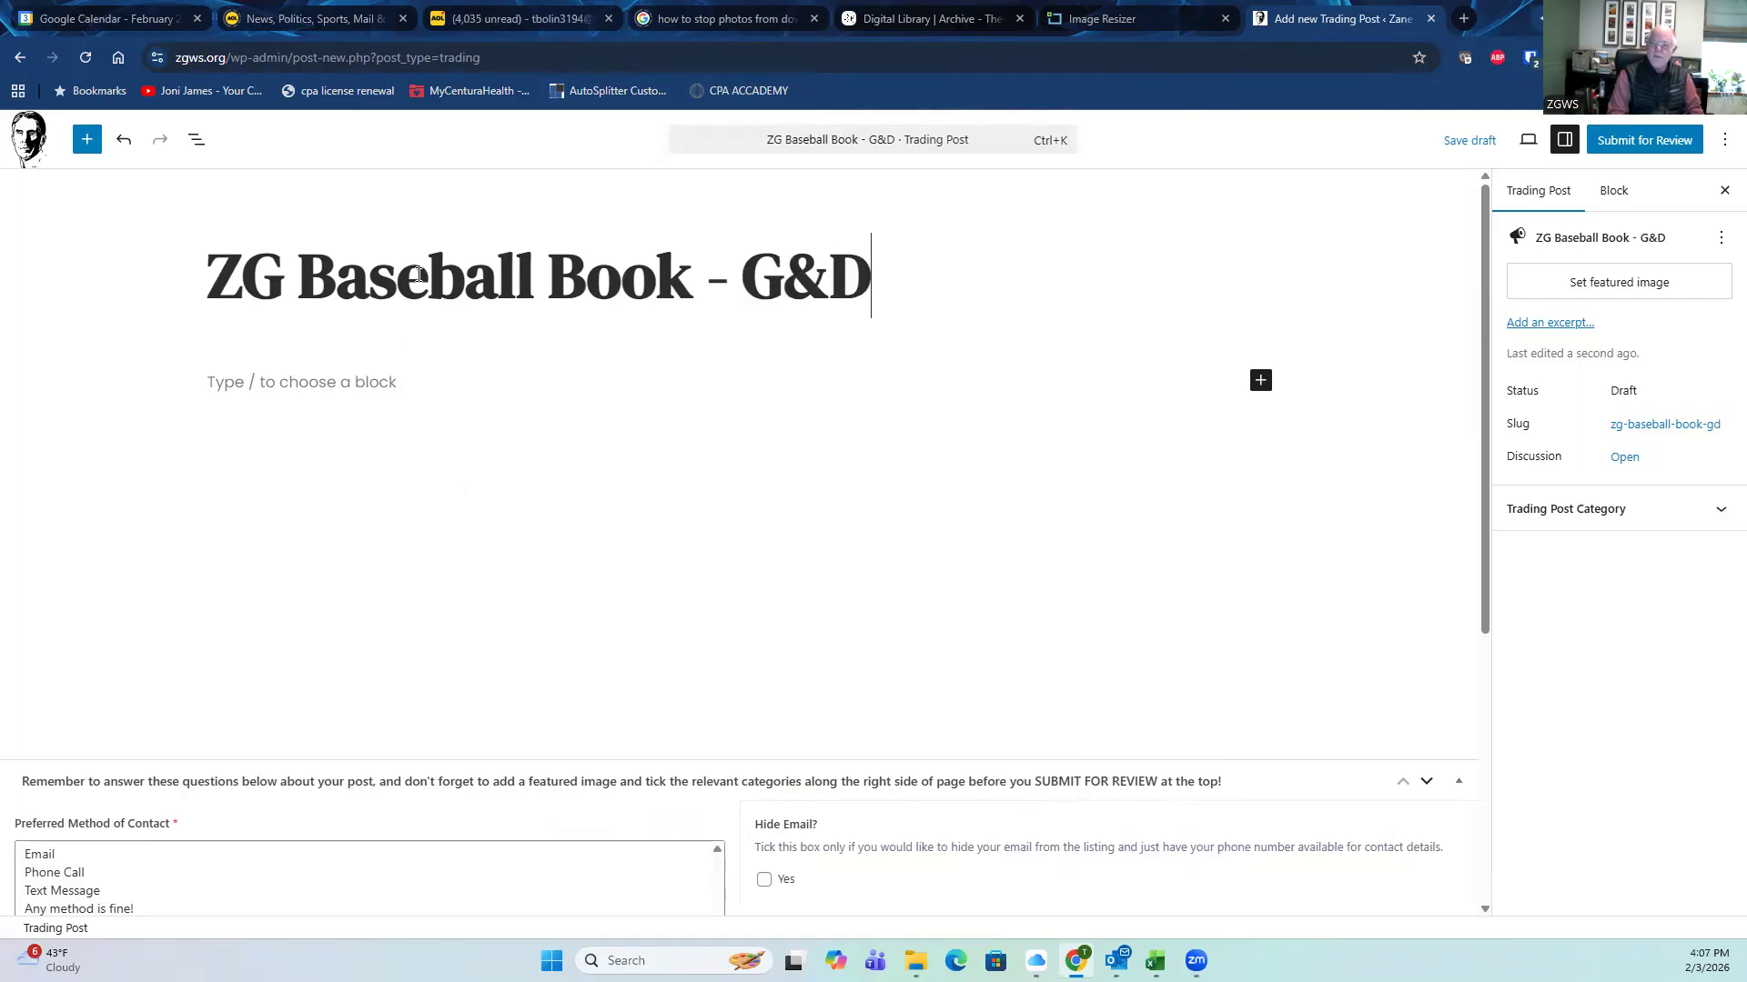
pyautogui.write(' The ')
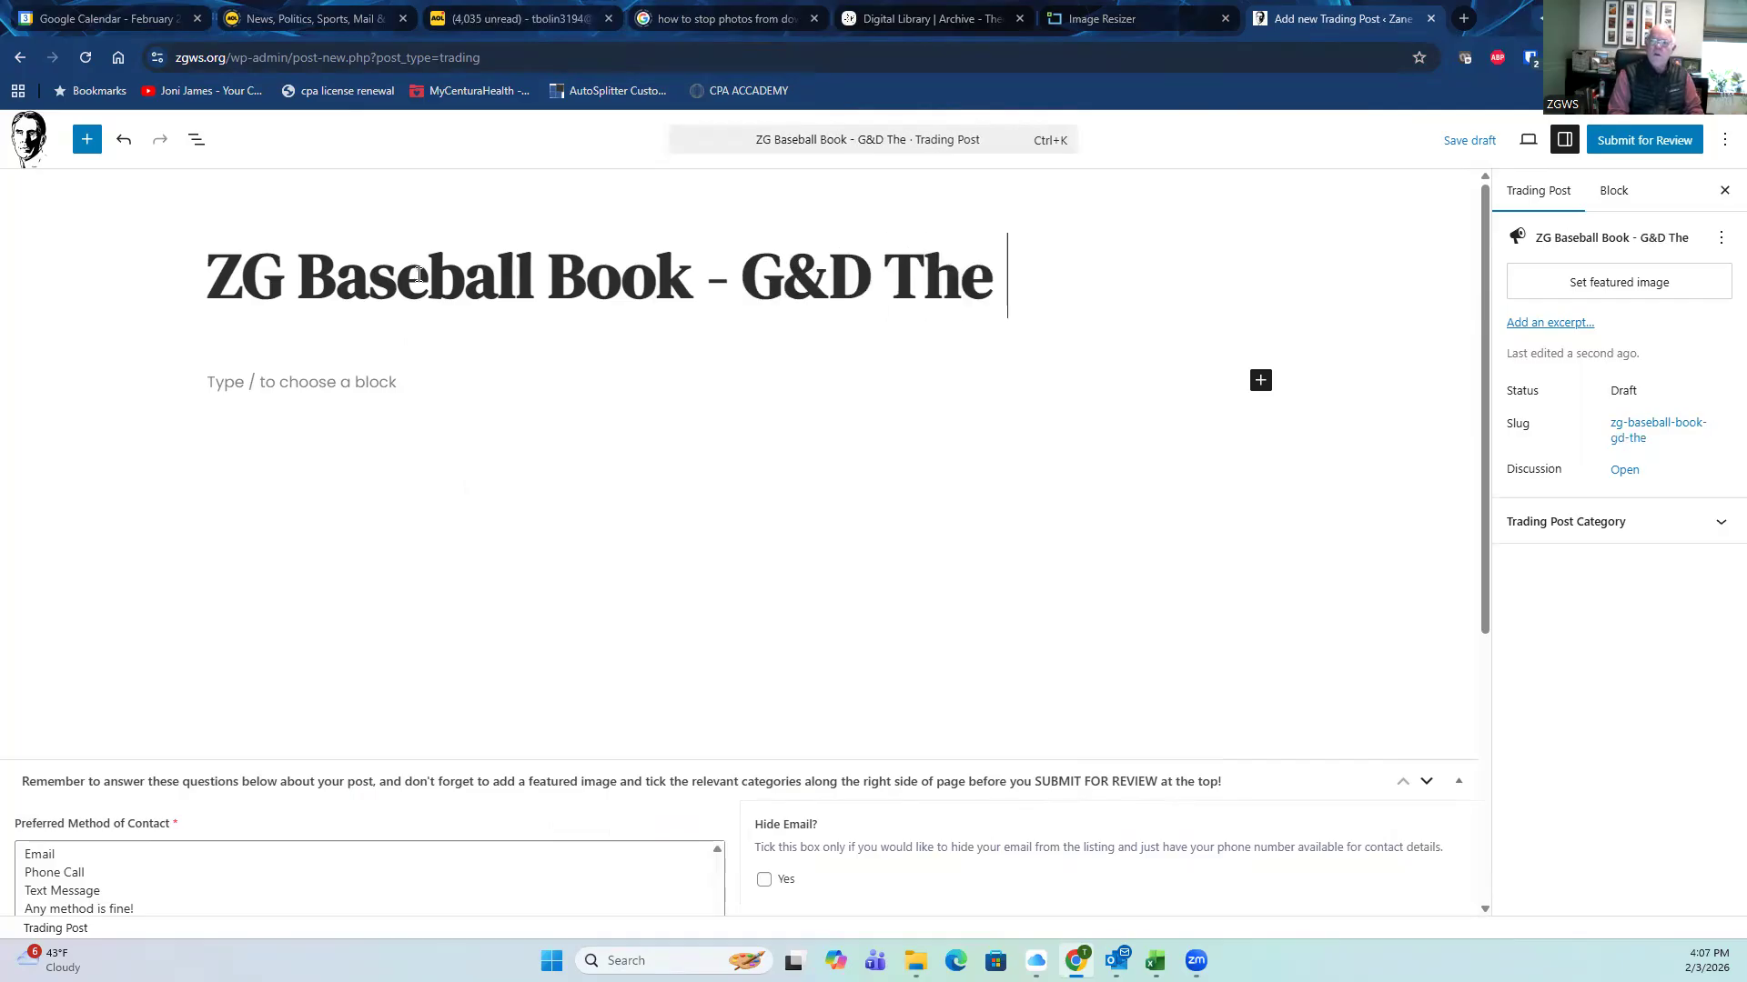
pyautogui.write('RedHea')
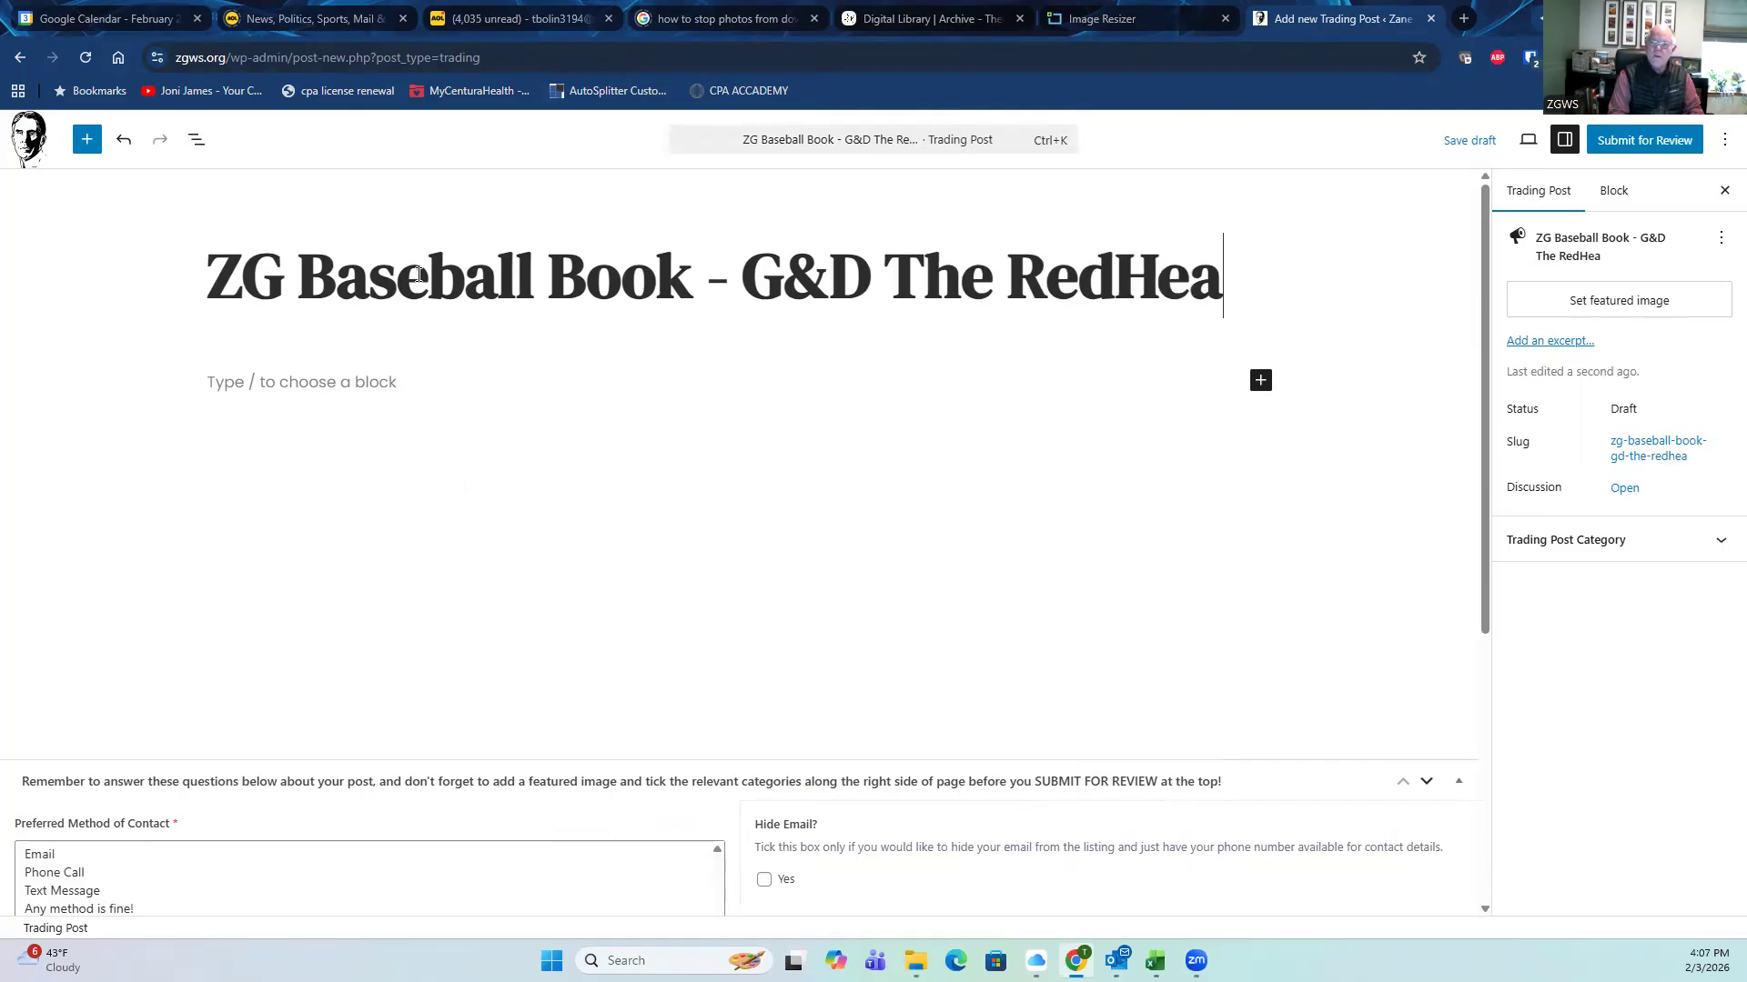
pyautogui.write('ded Outfi')
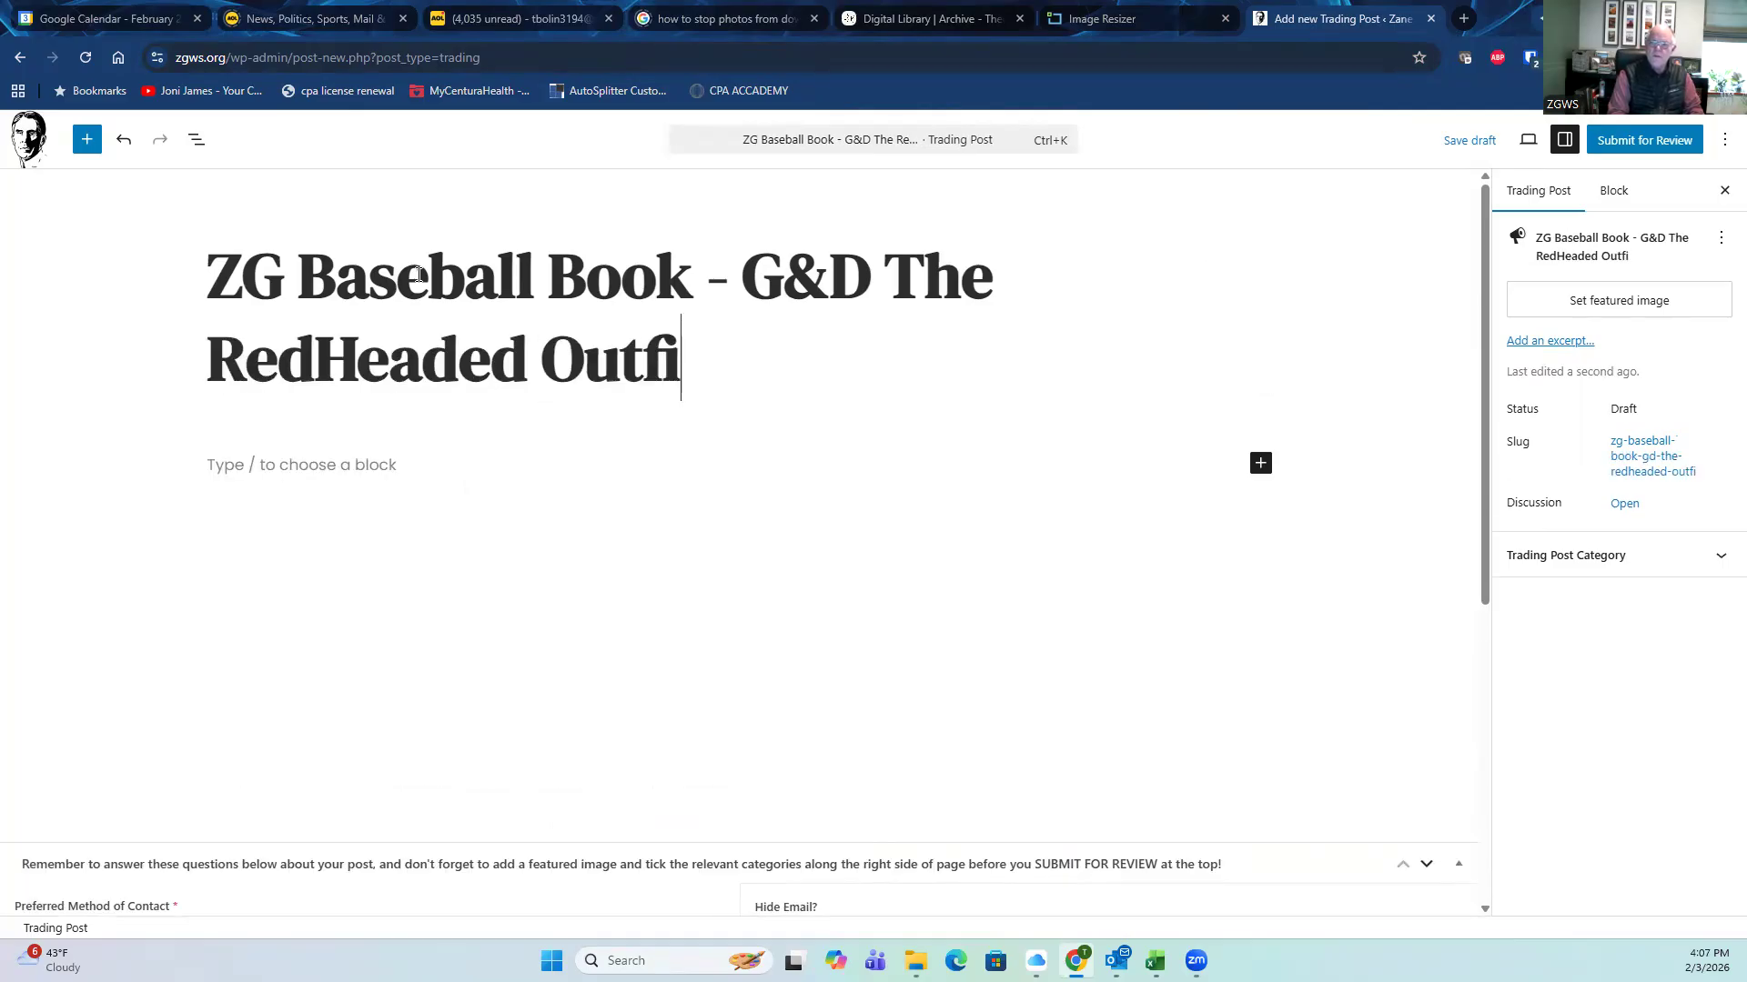
pyautogui.write('elder in ')
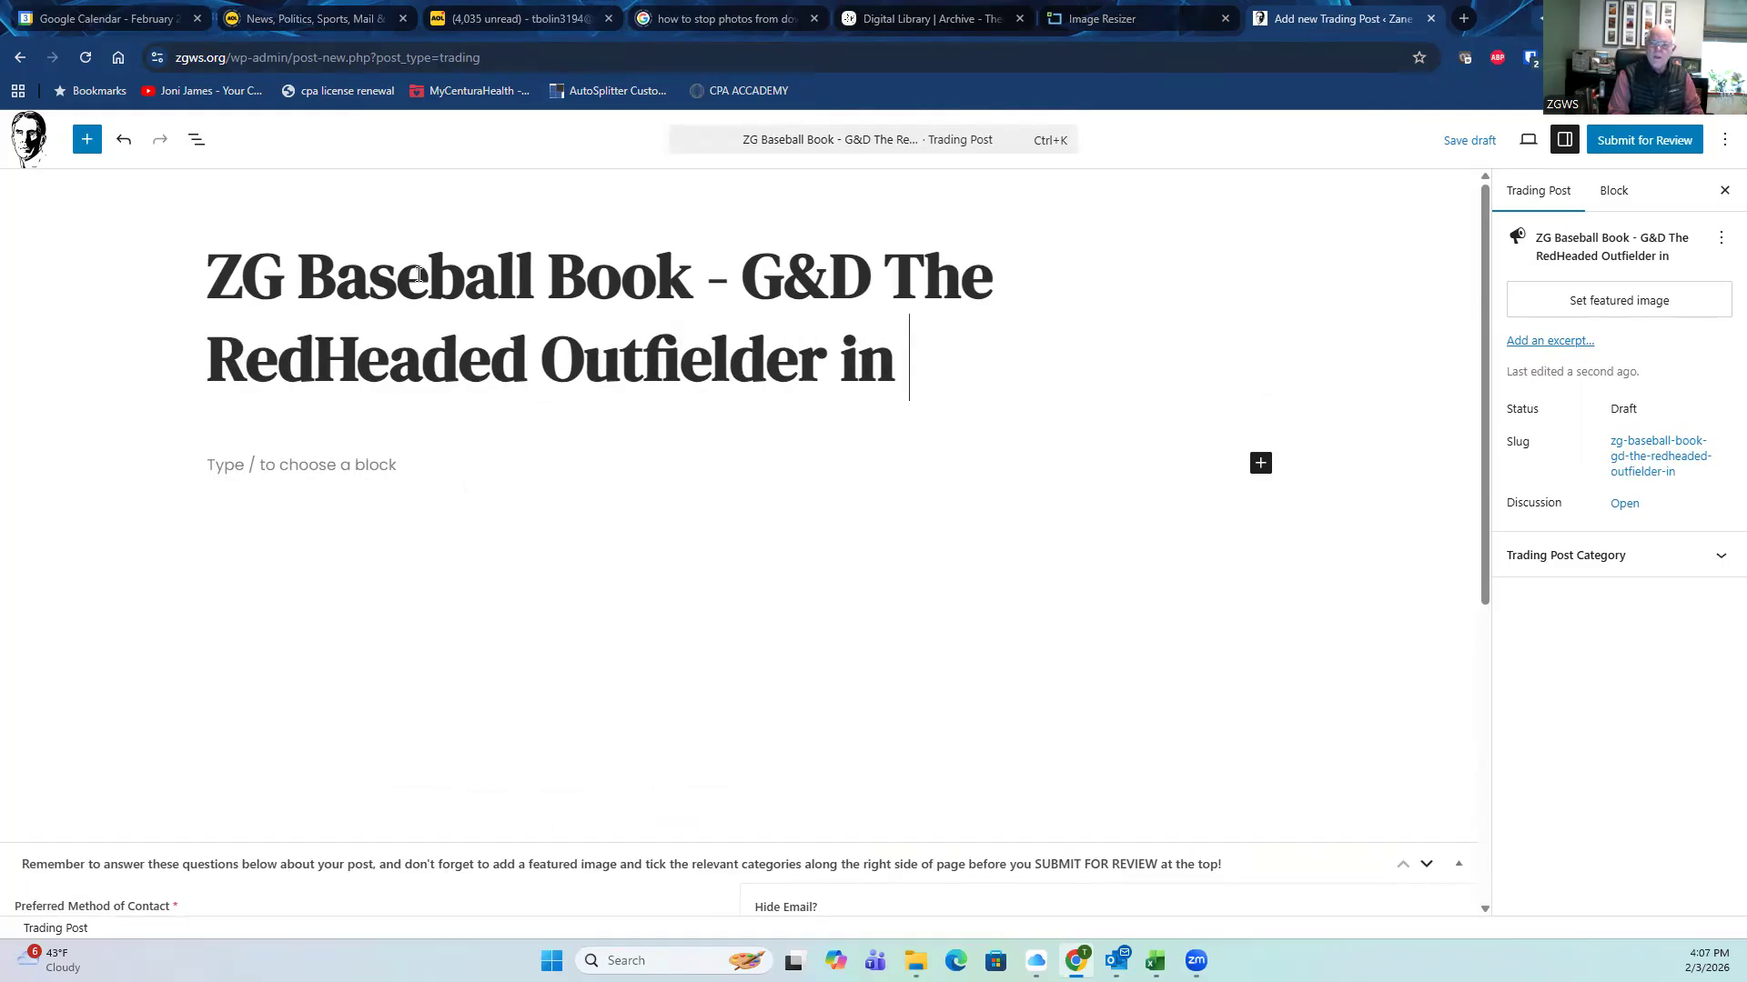
pyautogui.write('Dust Jacket')
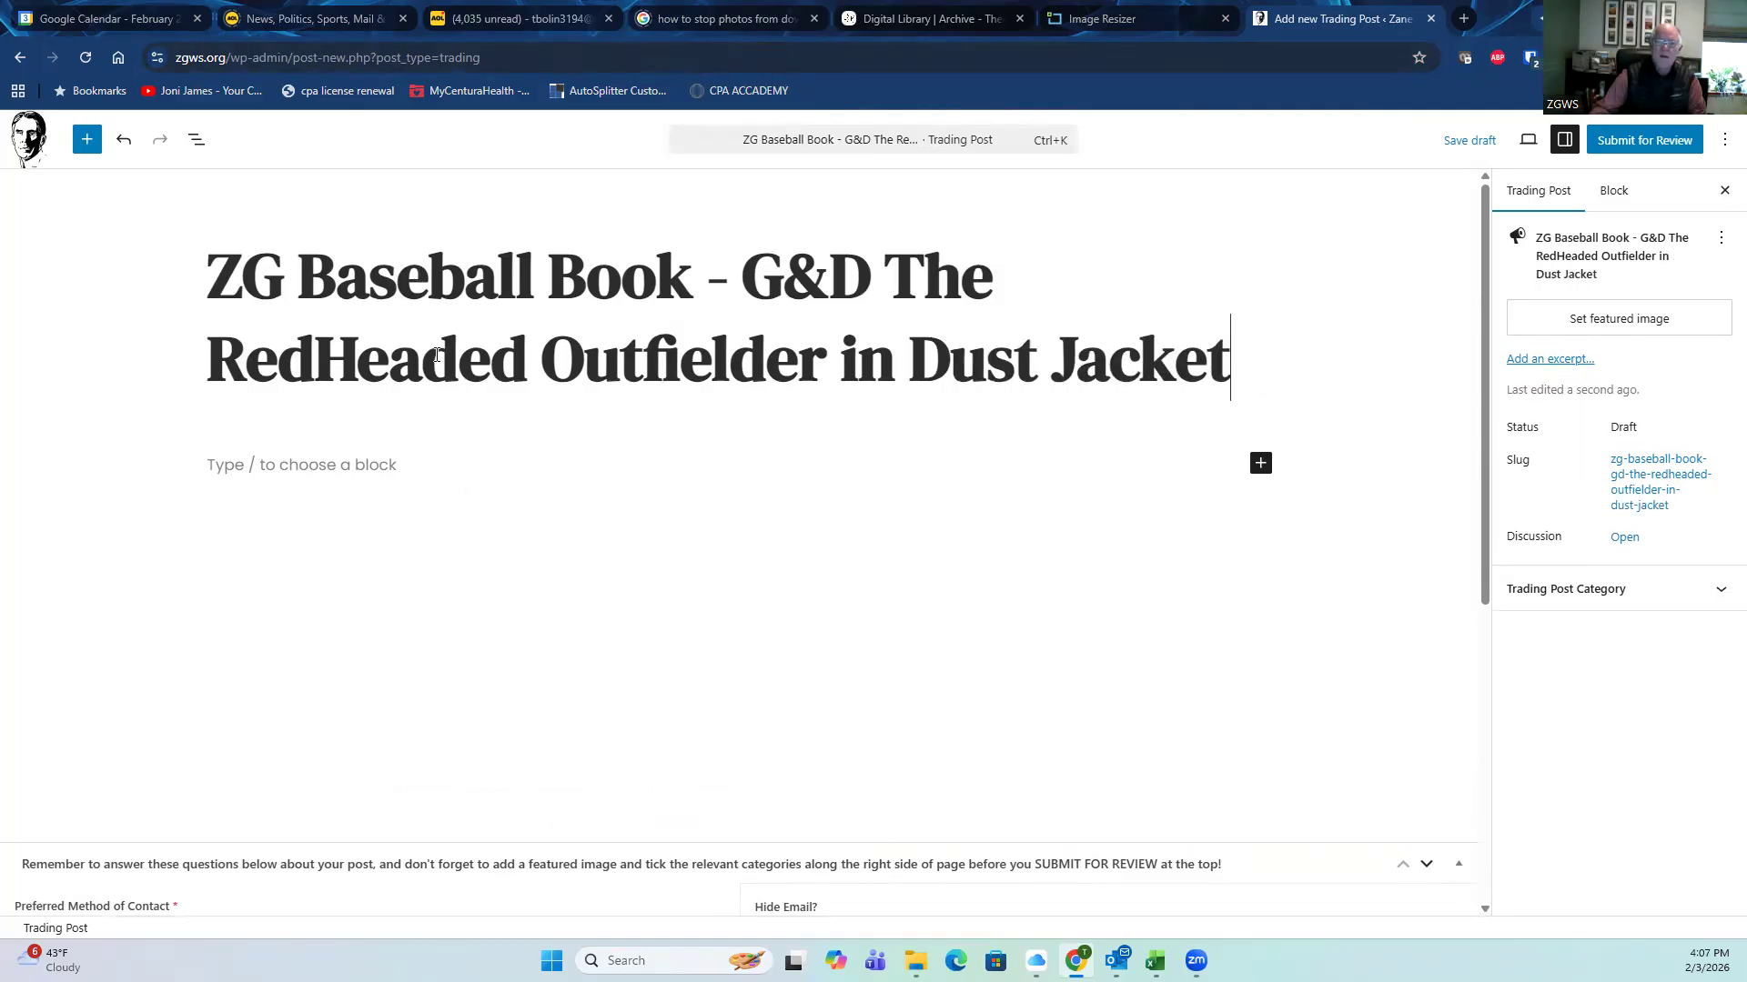
# Step: Write the body text 'A G&D early reprint of the Zane Grey title The Red Headed Outfielder in Dust jacket.'
pyautogui.click(278, 466)
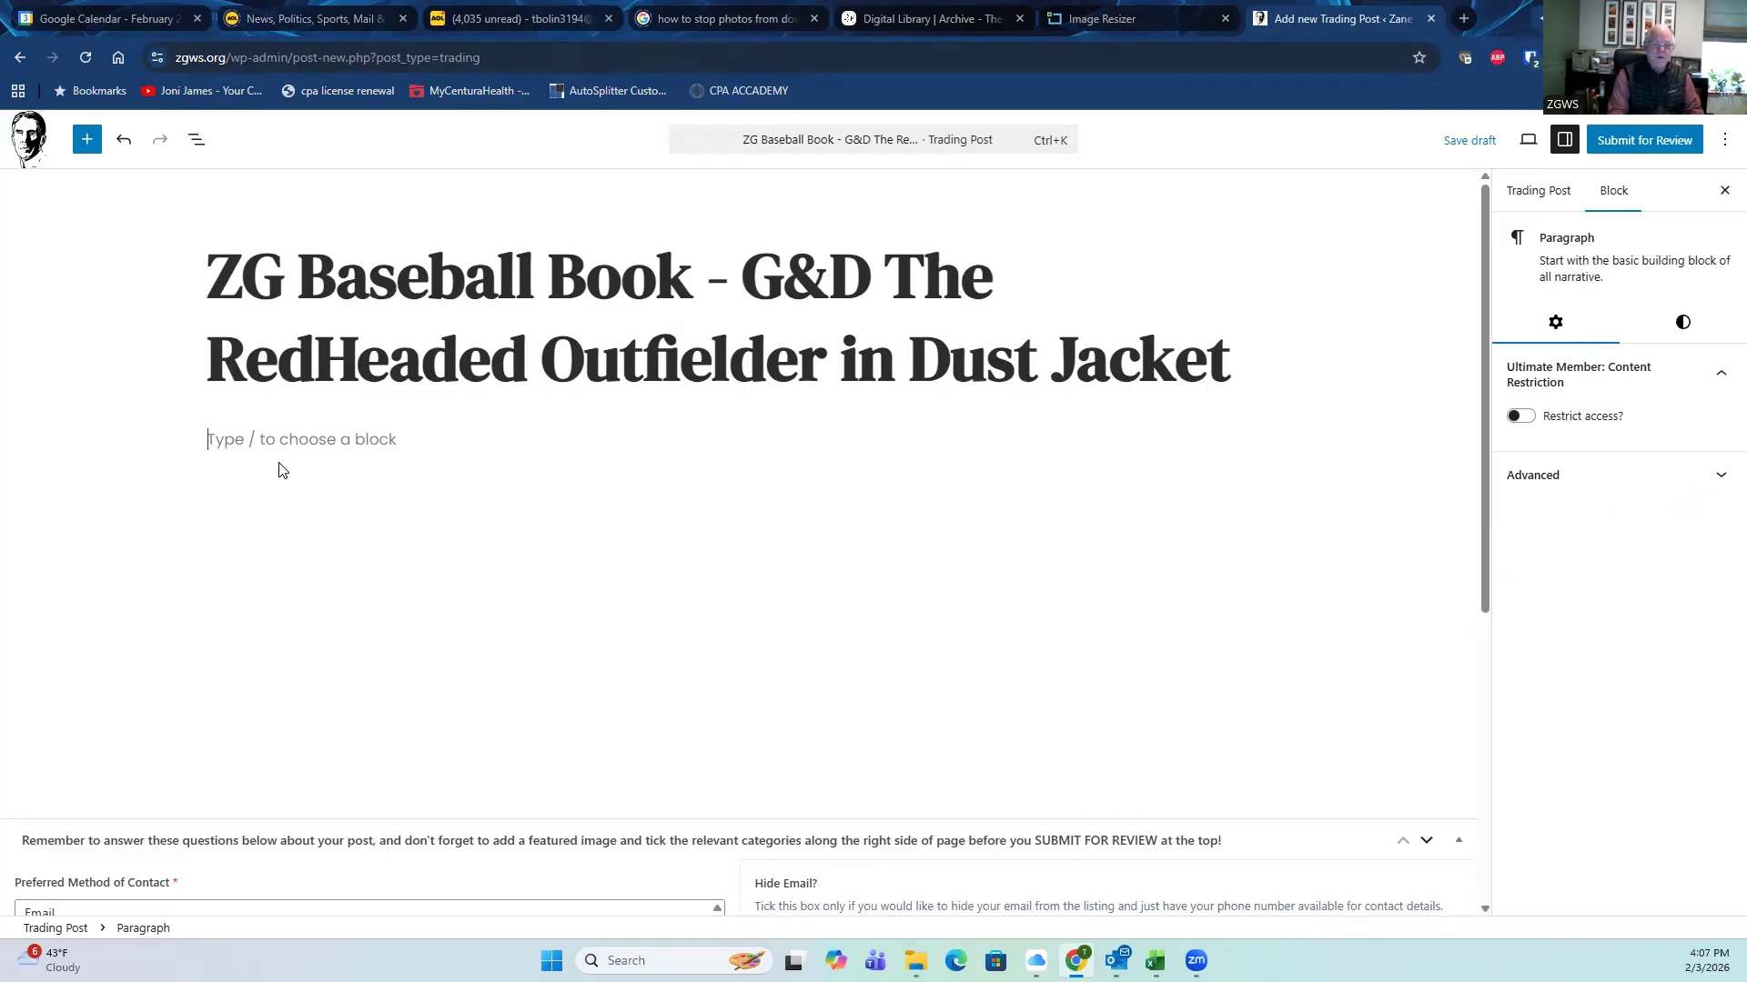
pyautogui.write('A G')
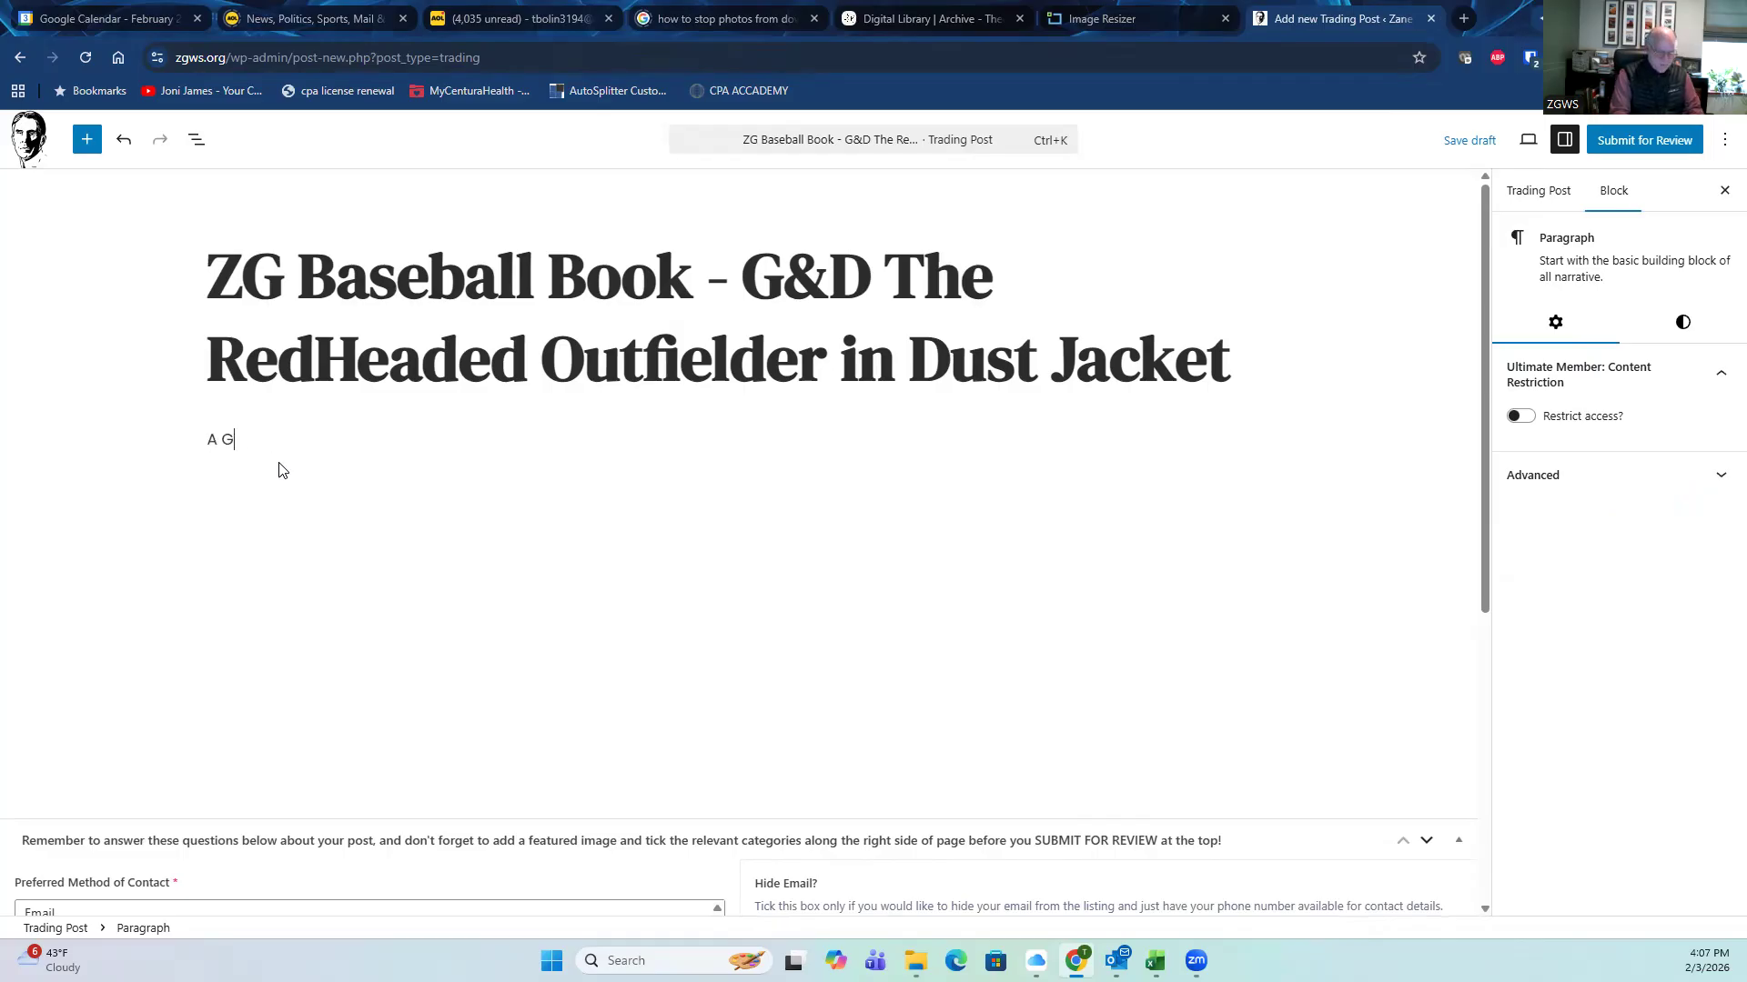
pyautogui.write('&D early reprint of the Zane Grey titl')
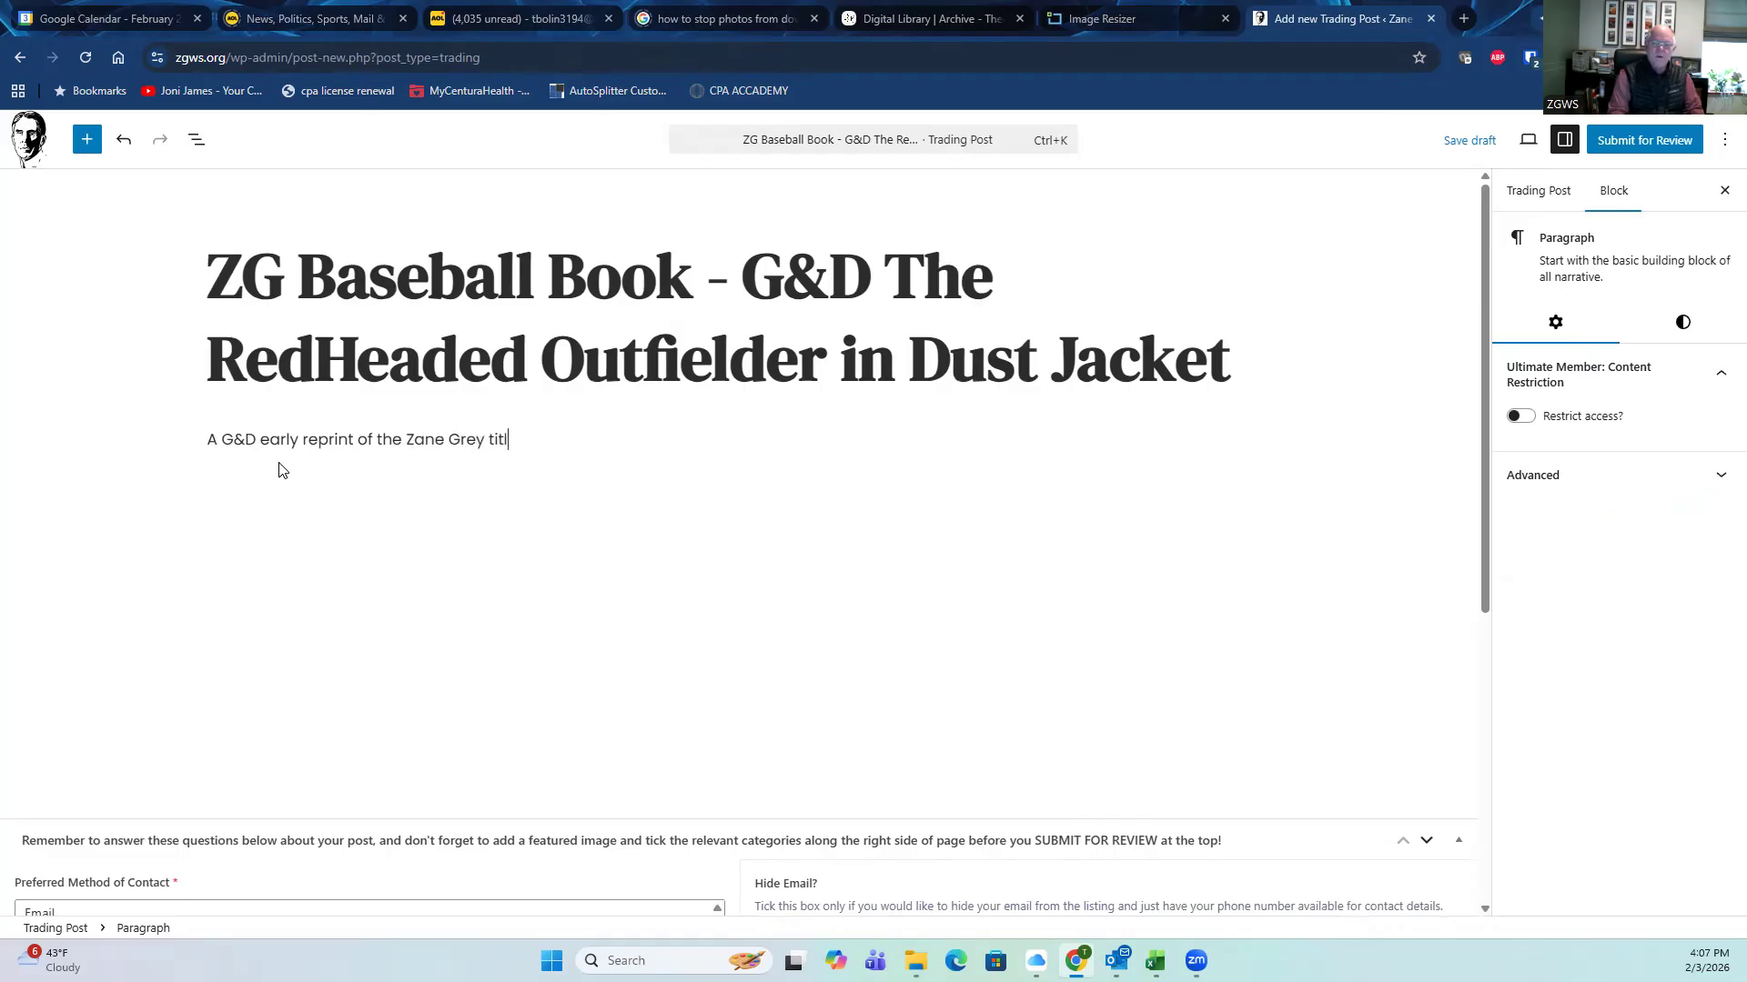
pyautogui.write('e The Red Headed Outfielder ')
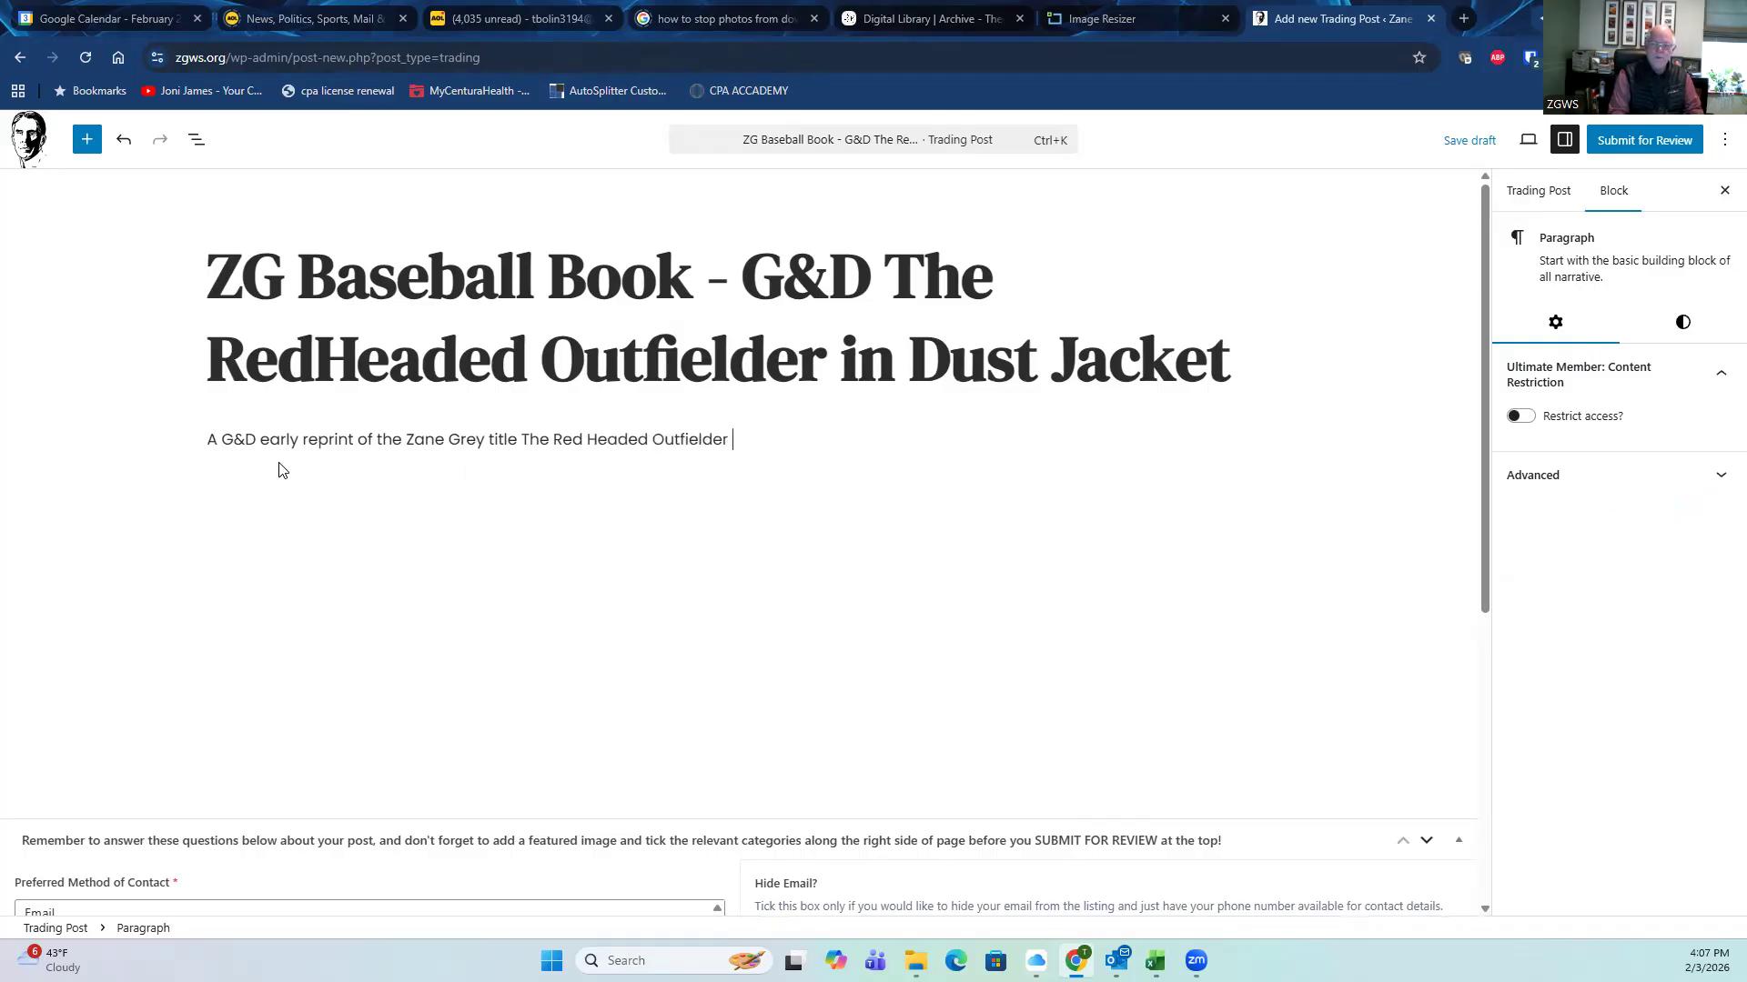
pyautogui.write('in Dust jacket.')
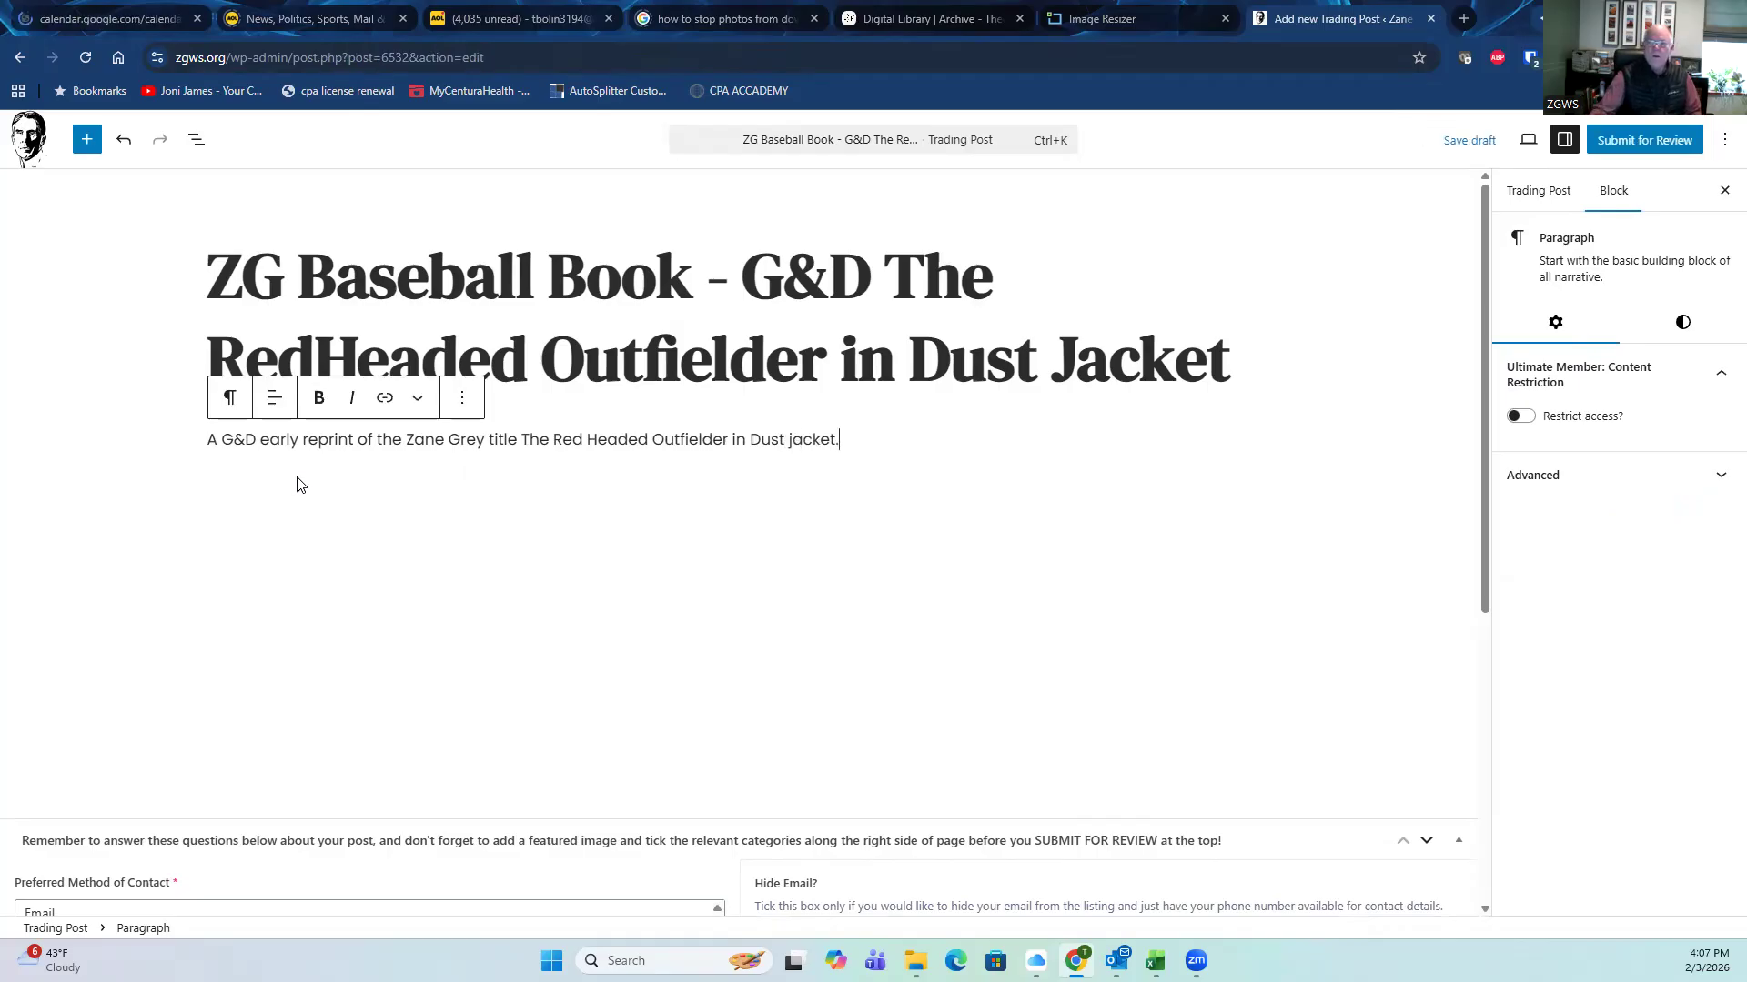
# Step: Add the paragraph 'Dust Jacket in Good condition - some chips and tears. $15 inlcluding shipping.' and show post settings
pyautogui.press('Return')
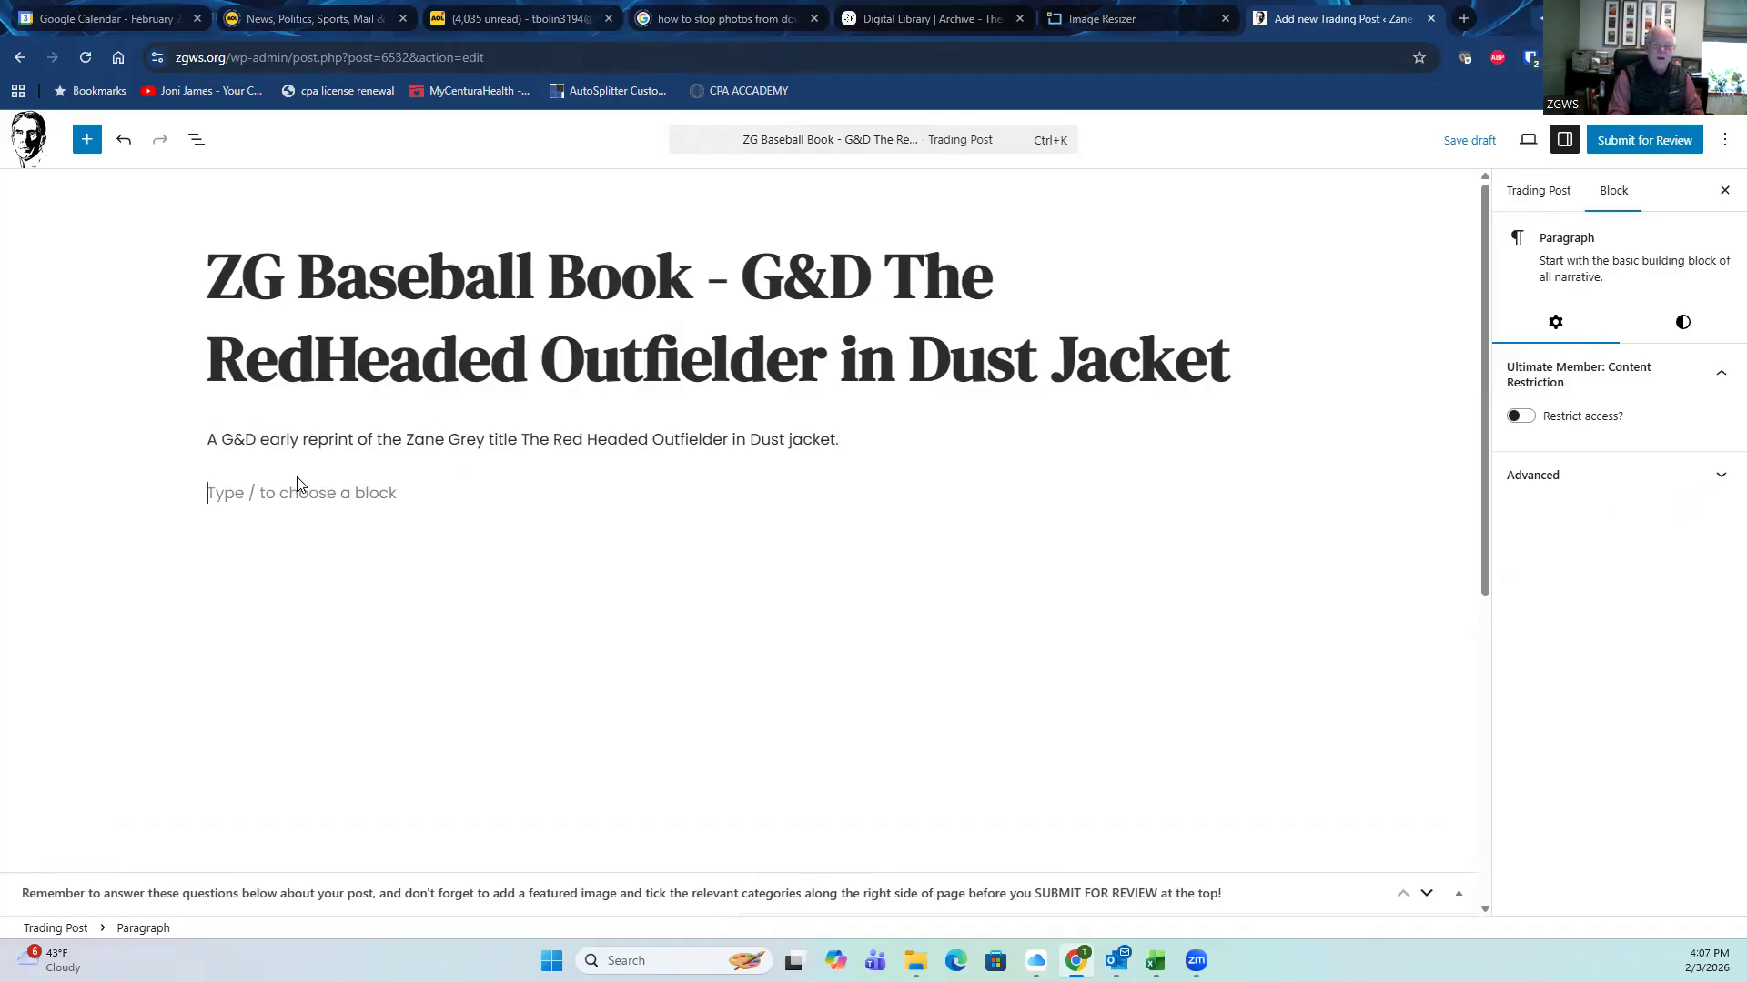
pyautogui.write('Dust Jacket in Good conditio')
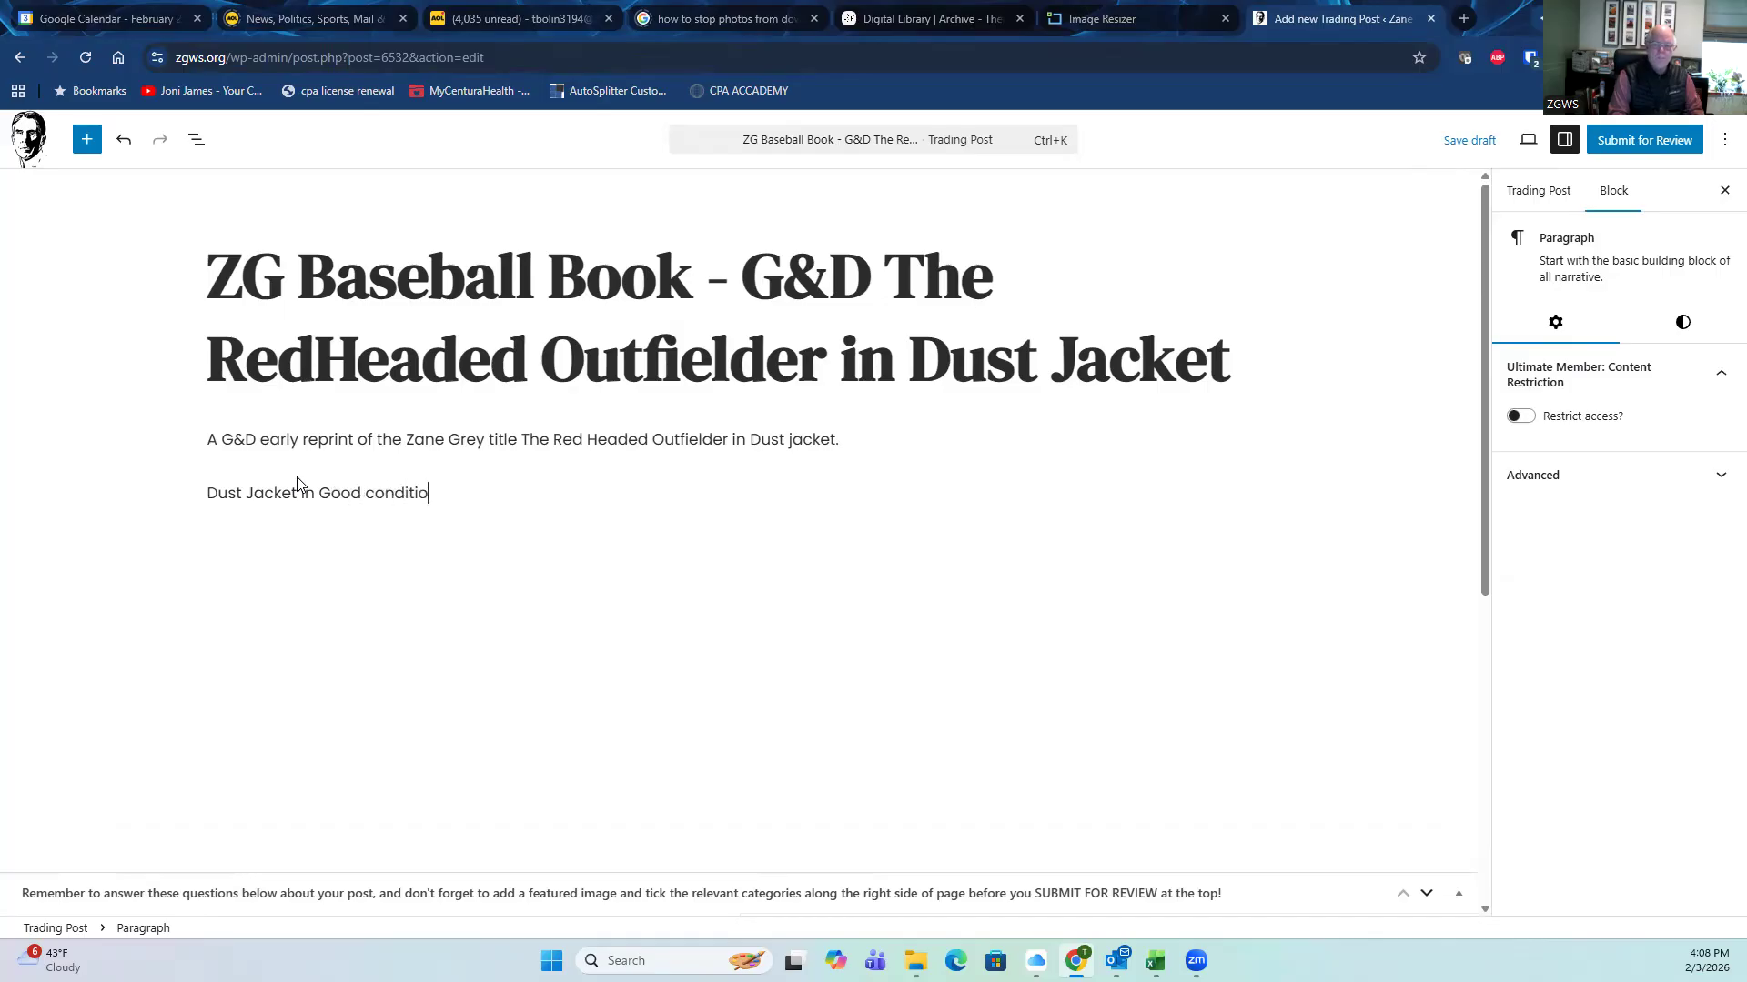
pyautogui.write('n - some chips and tears')
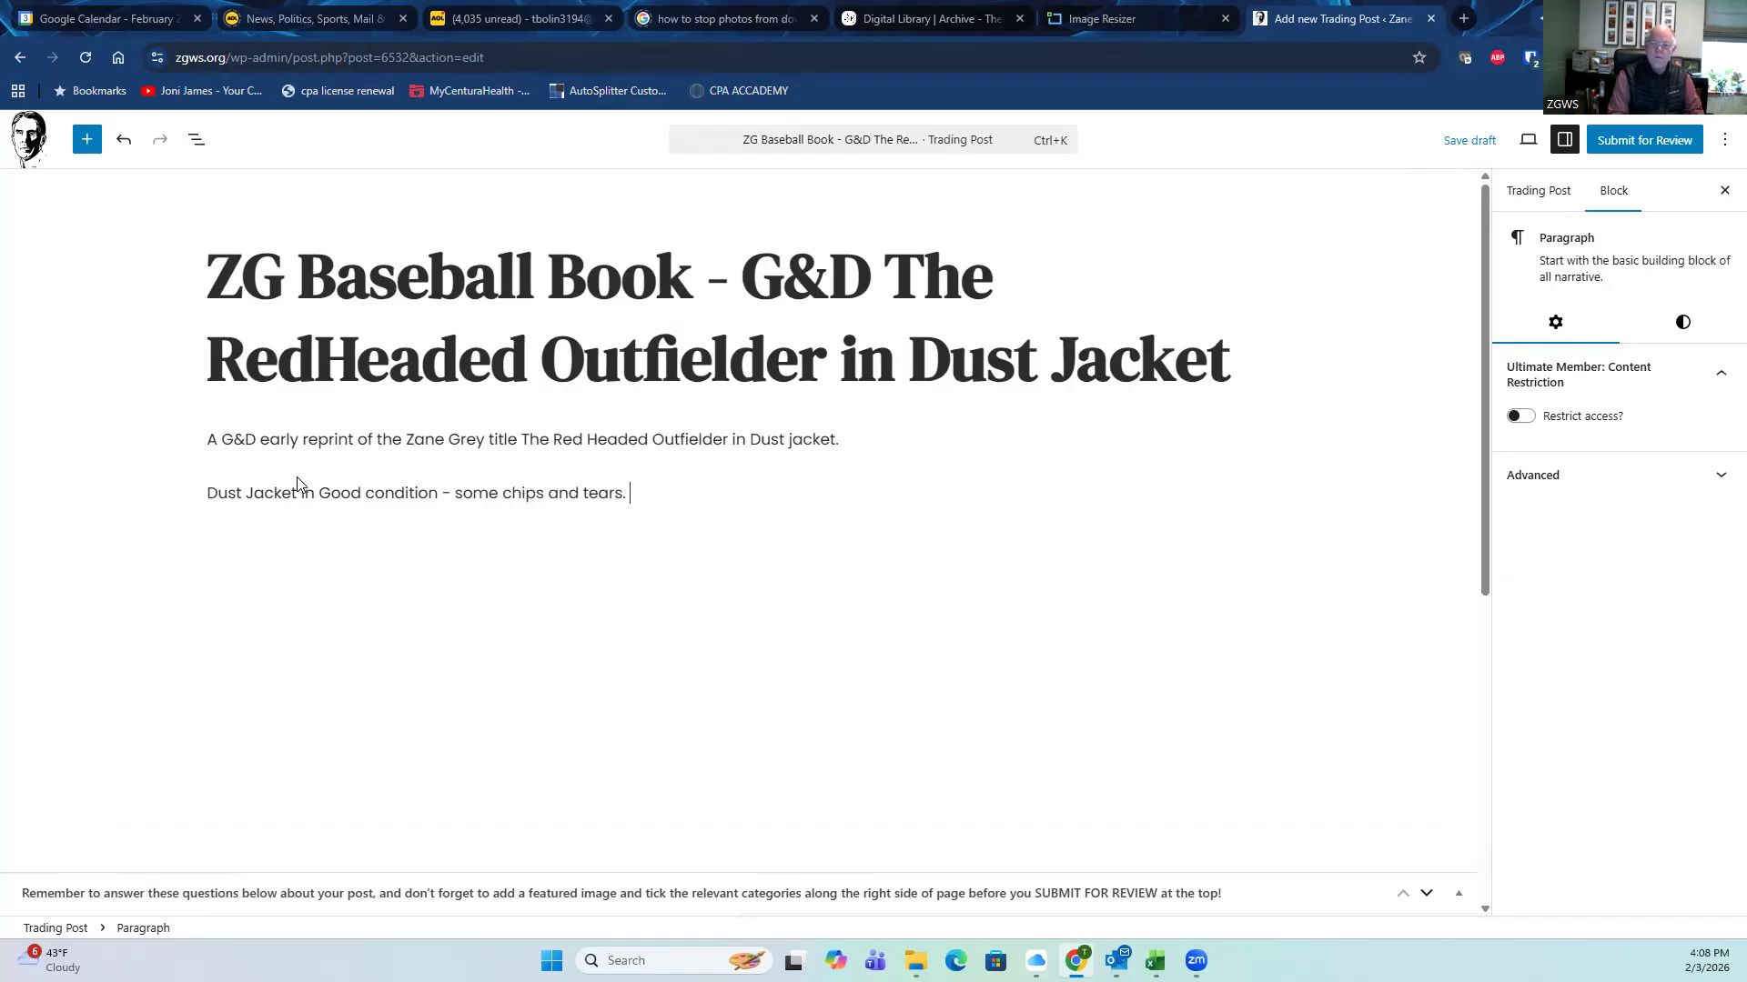
pyautogui.write('.  $15 inl')
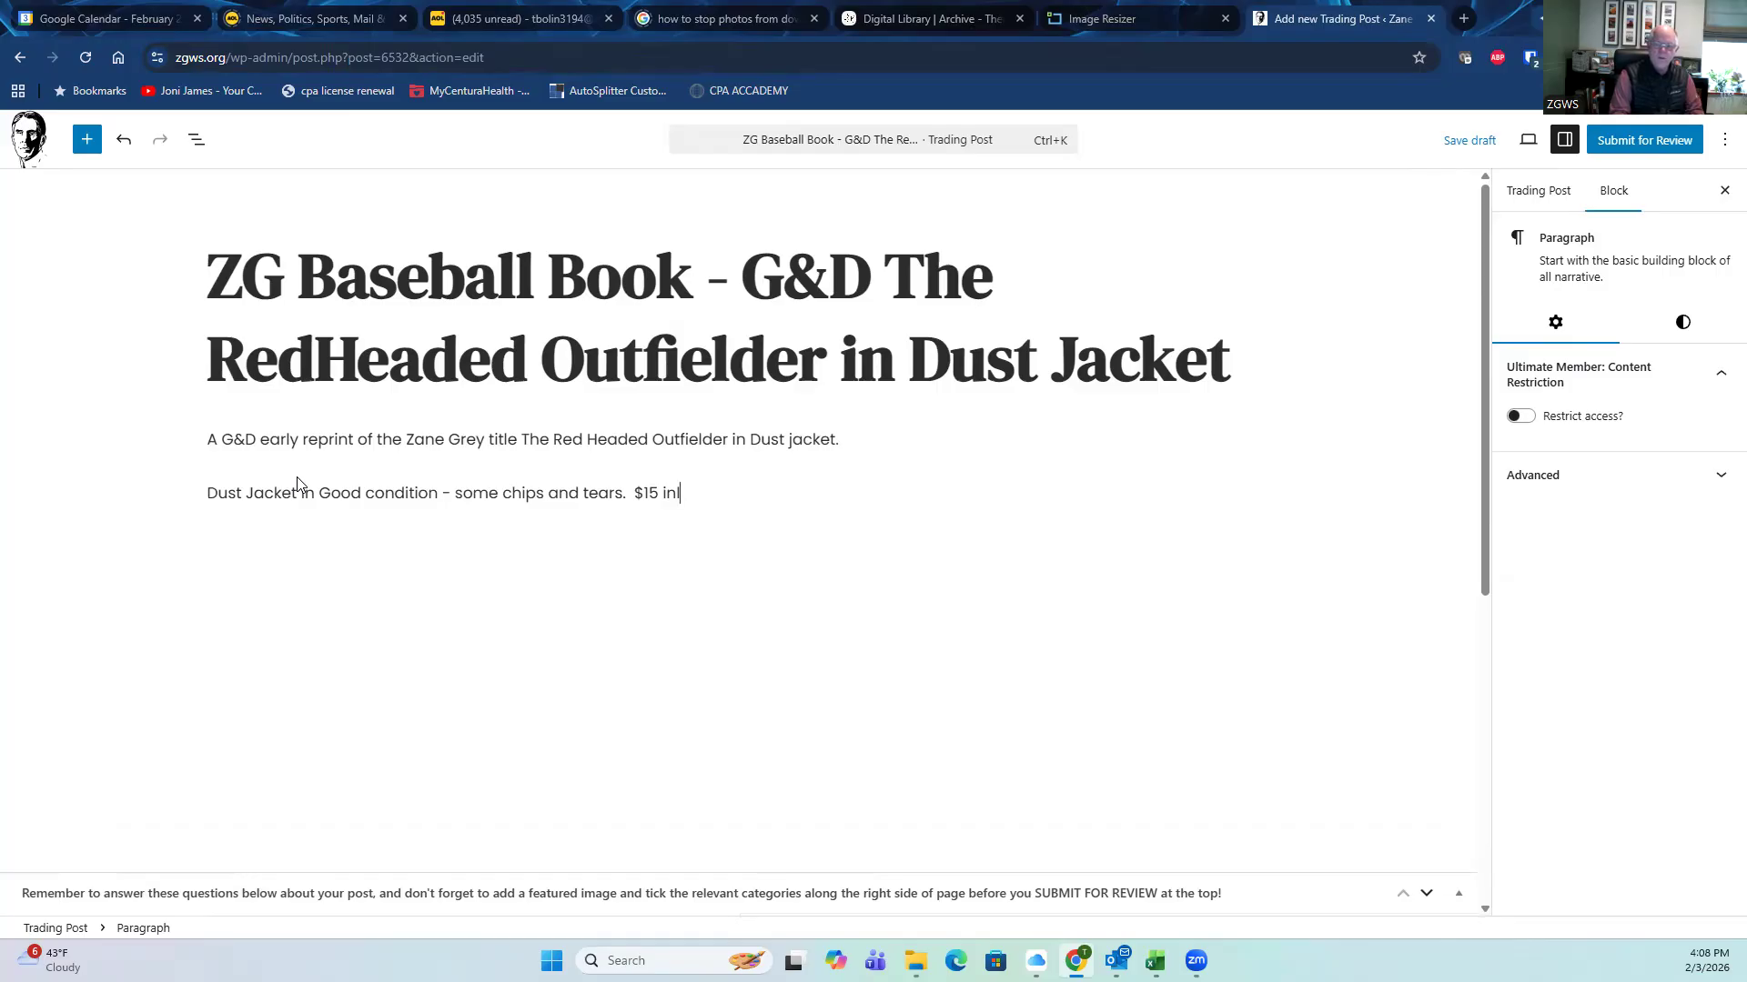
pyautogui.press('BackSpace')
pyautogui.write('cluding shipping.')
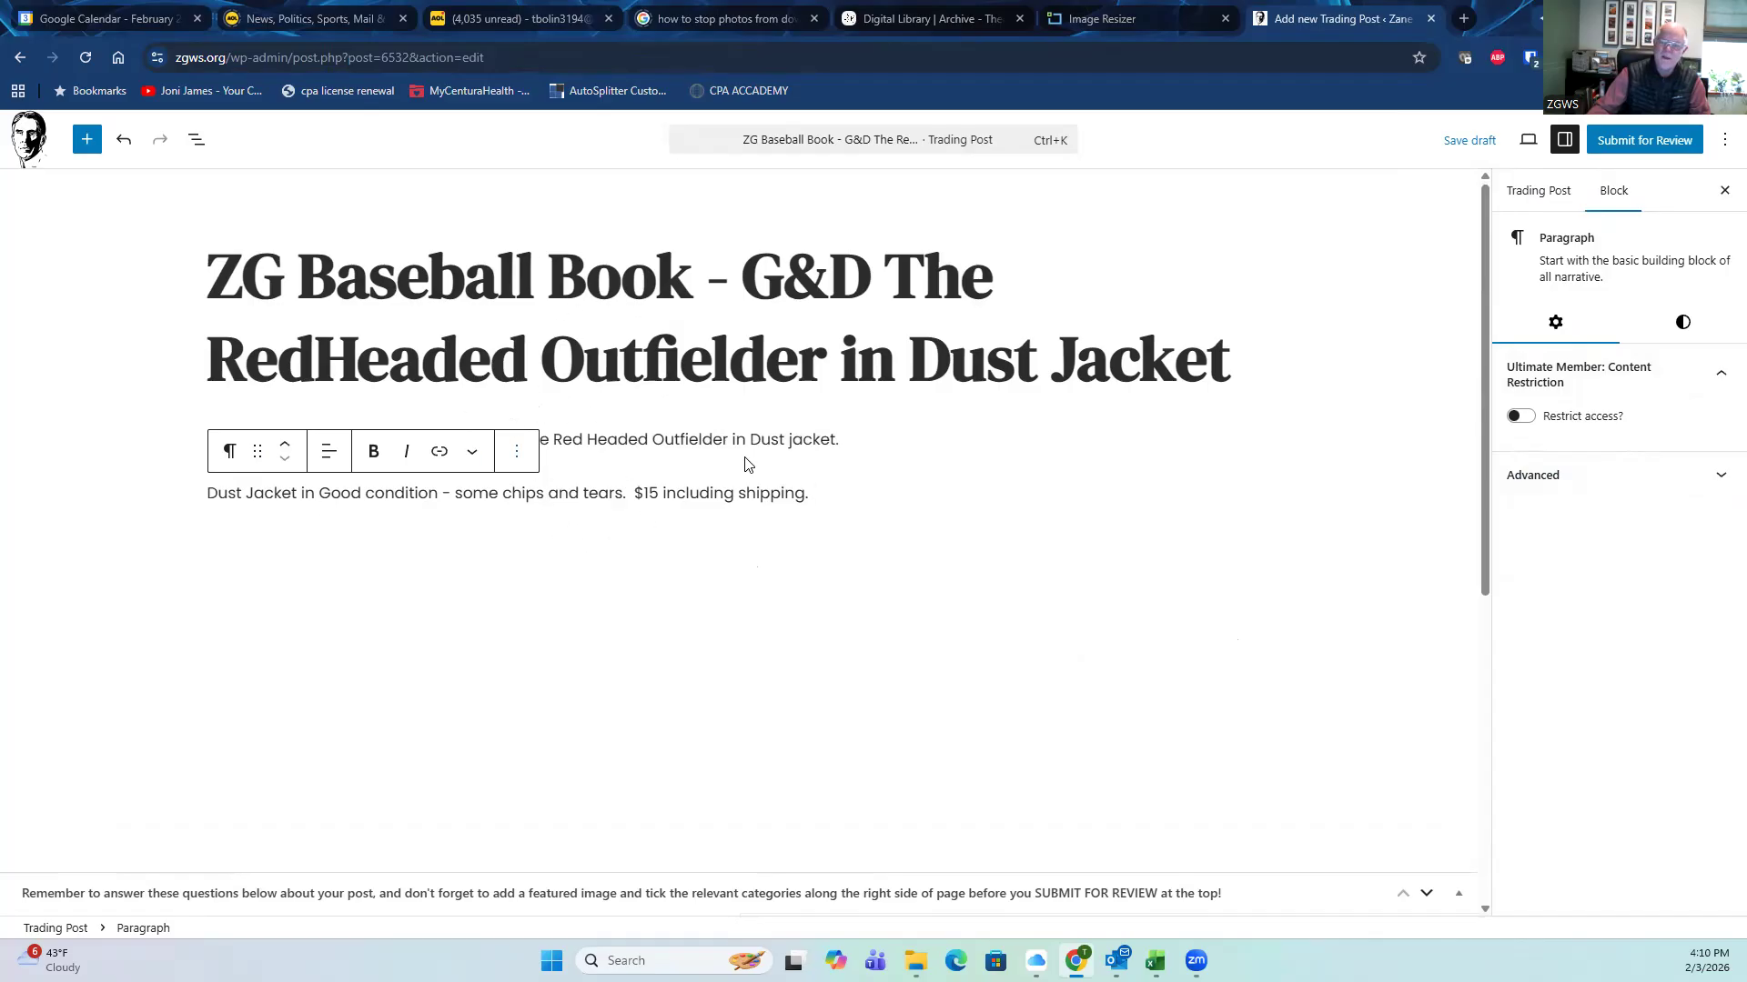
pyautogui.click(1541, 196)
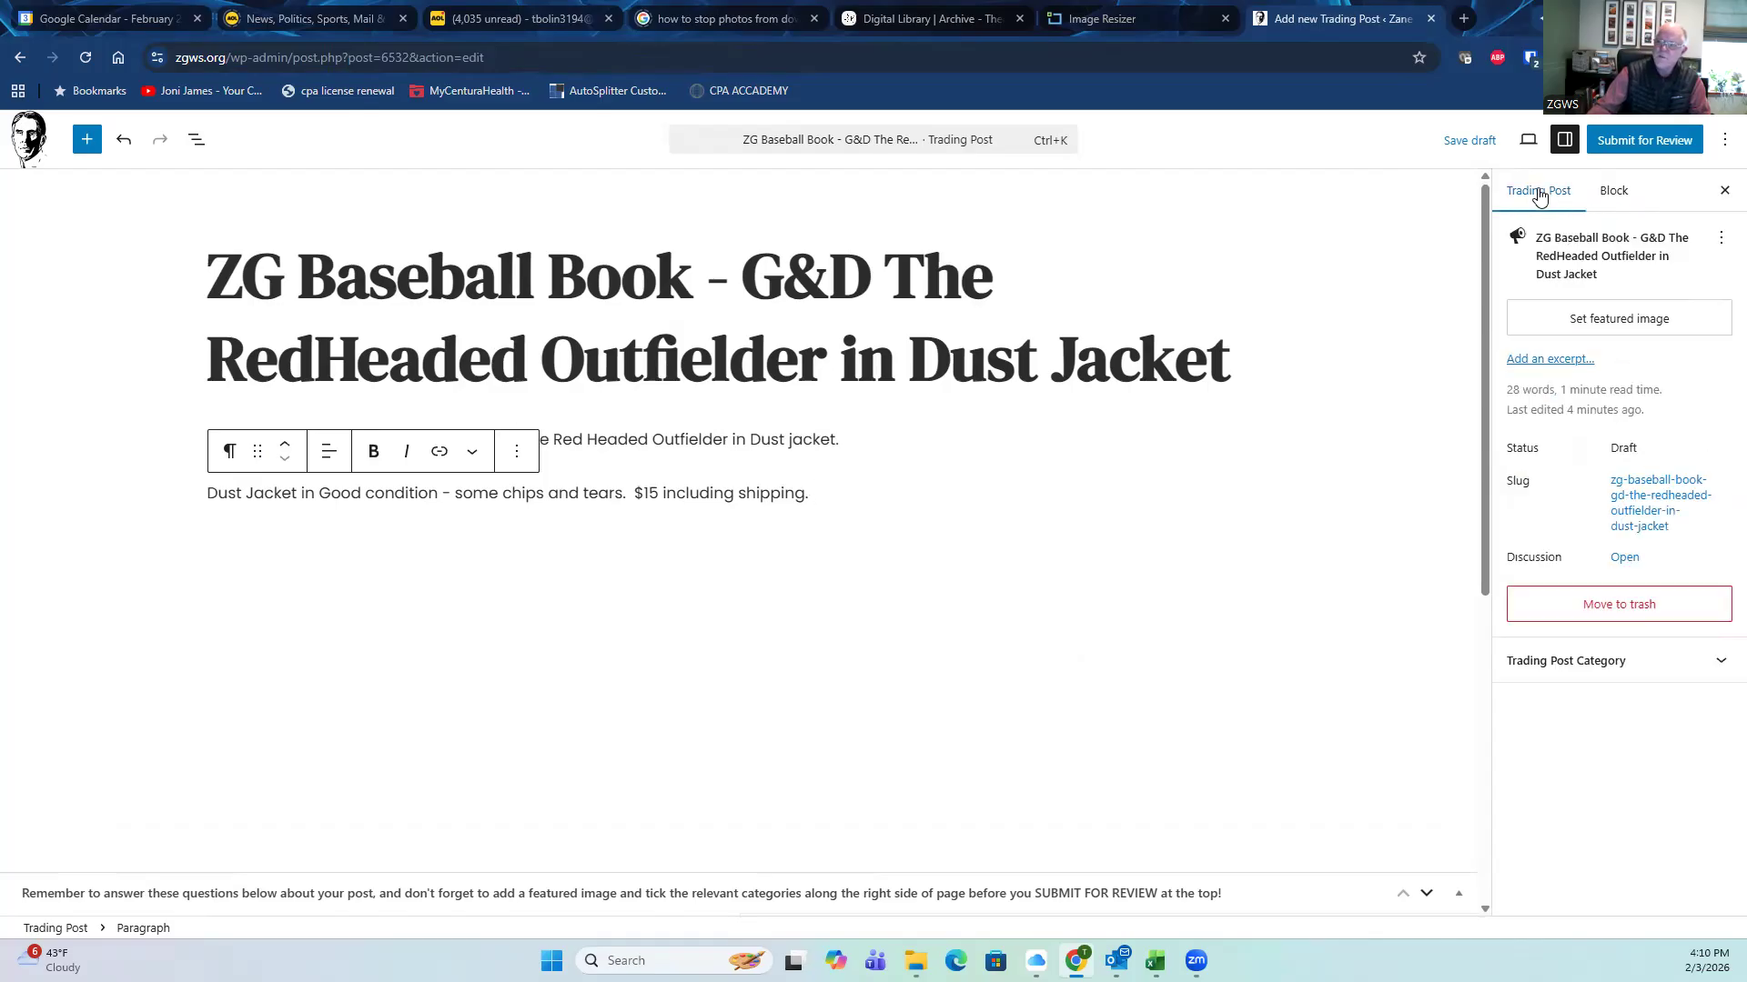
# Step: Upload the Redheaded_Outfield front cover photo and set it as the featured image
pyautogui.click(1606, 329)
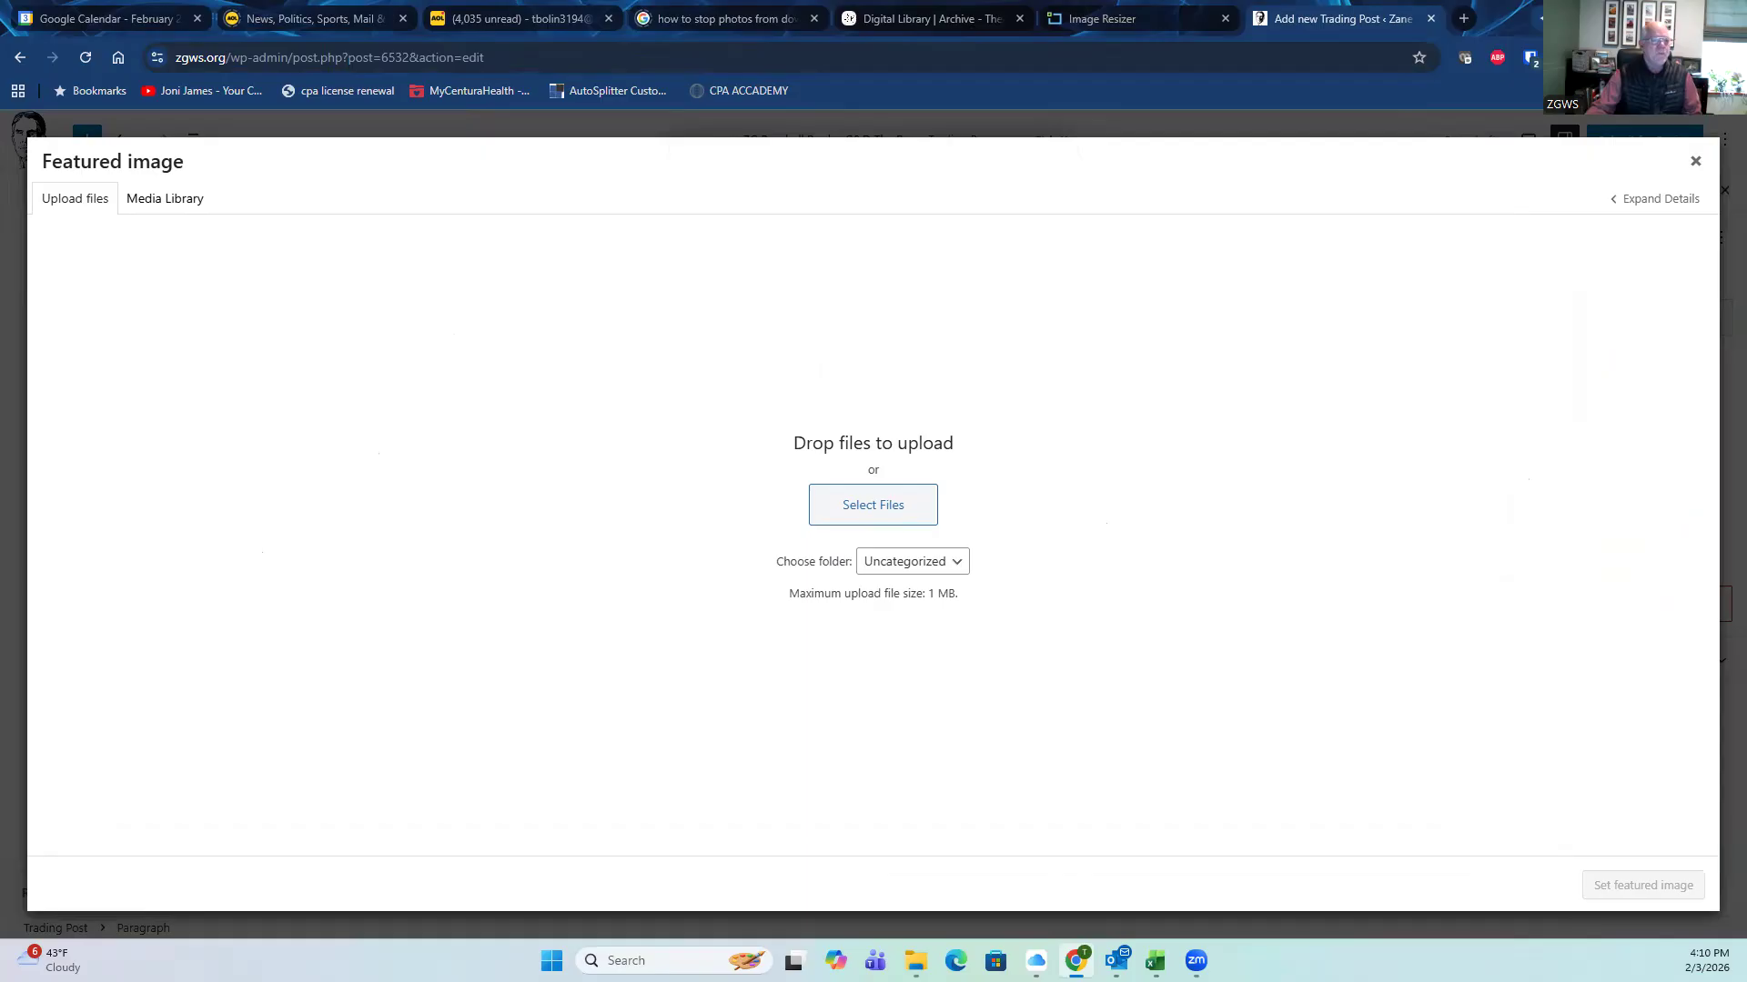
pyautogui.moveTo(0, 585); pyautogui.dragTo(857, 462)
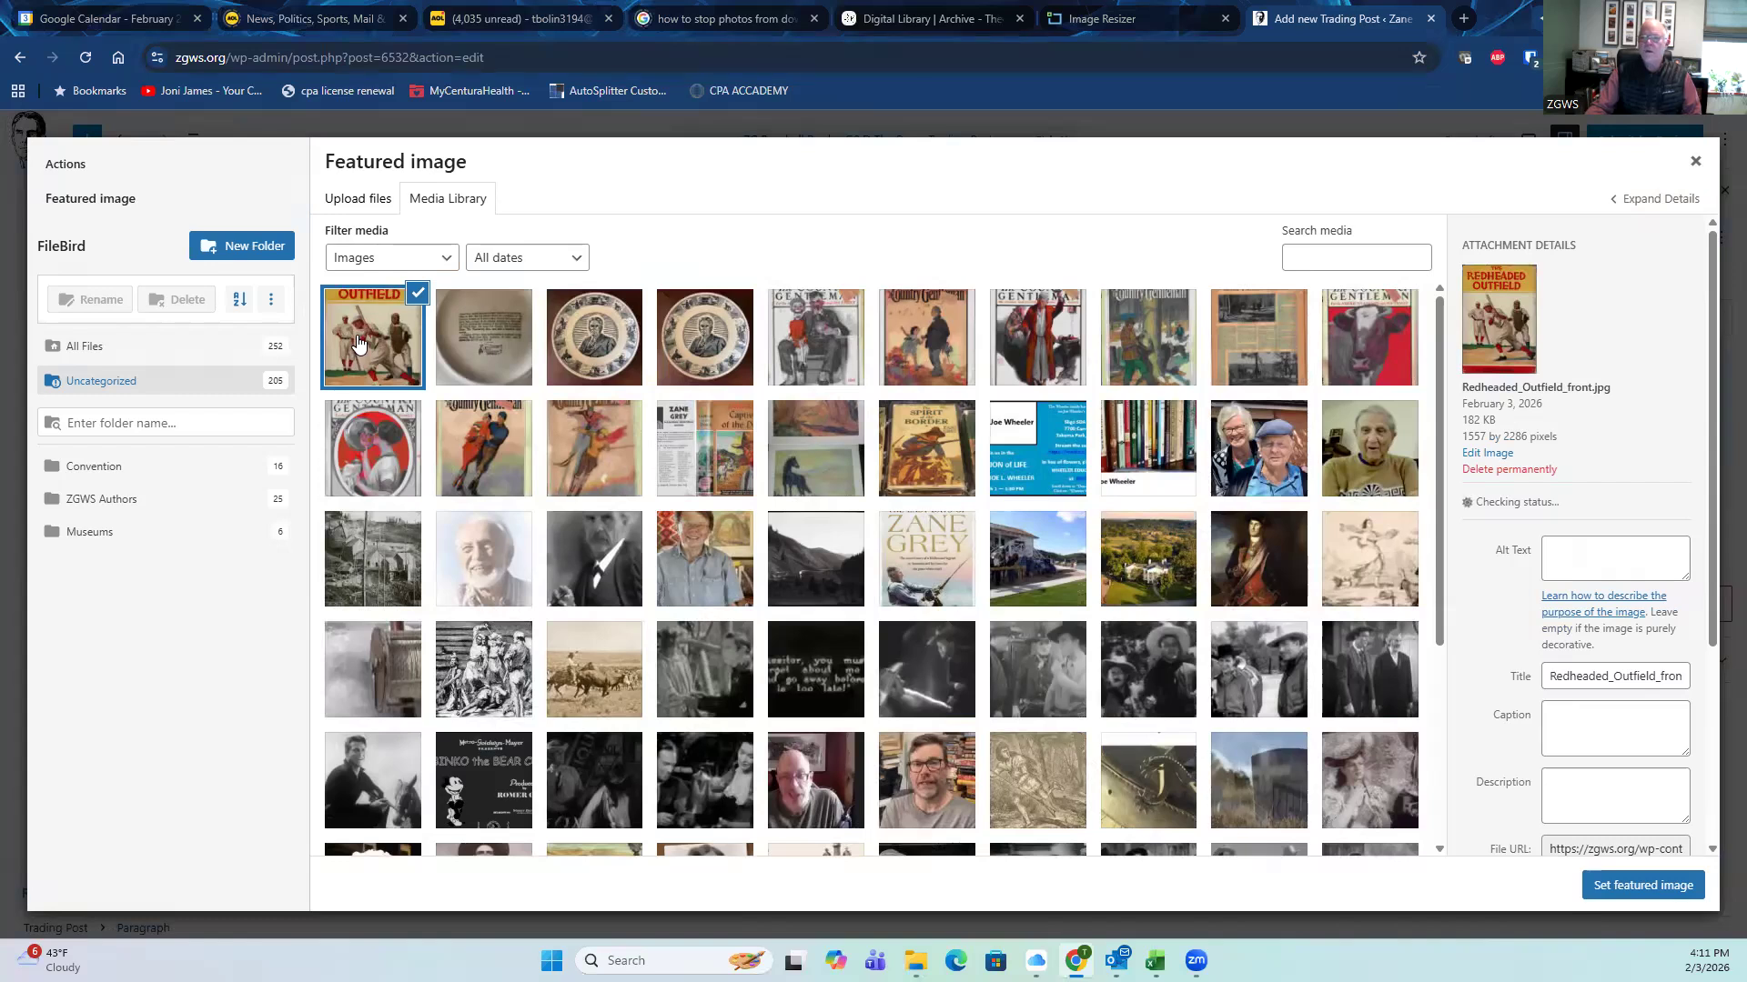
pyautogui.click(368, 346)
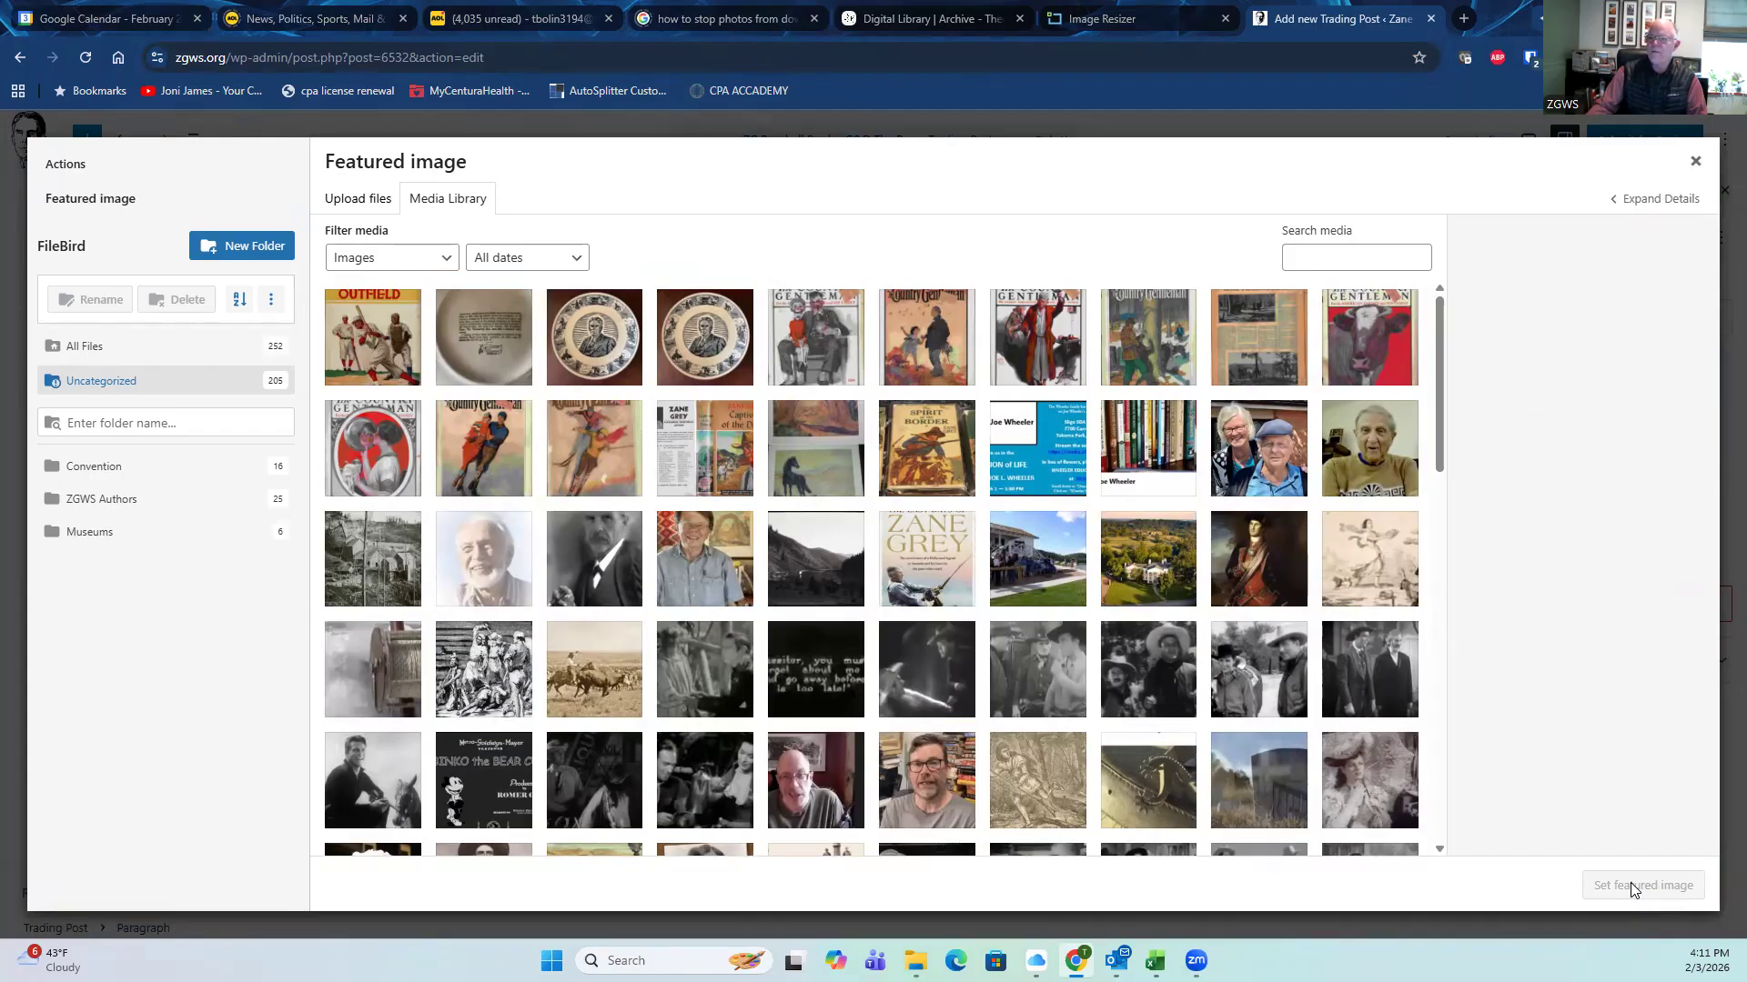
pyautogui.click(397, 315)
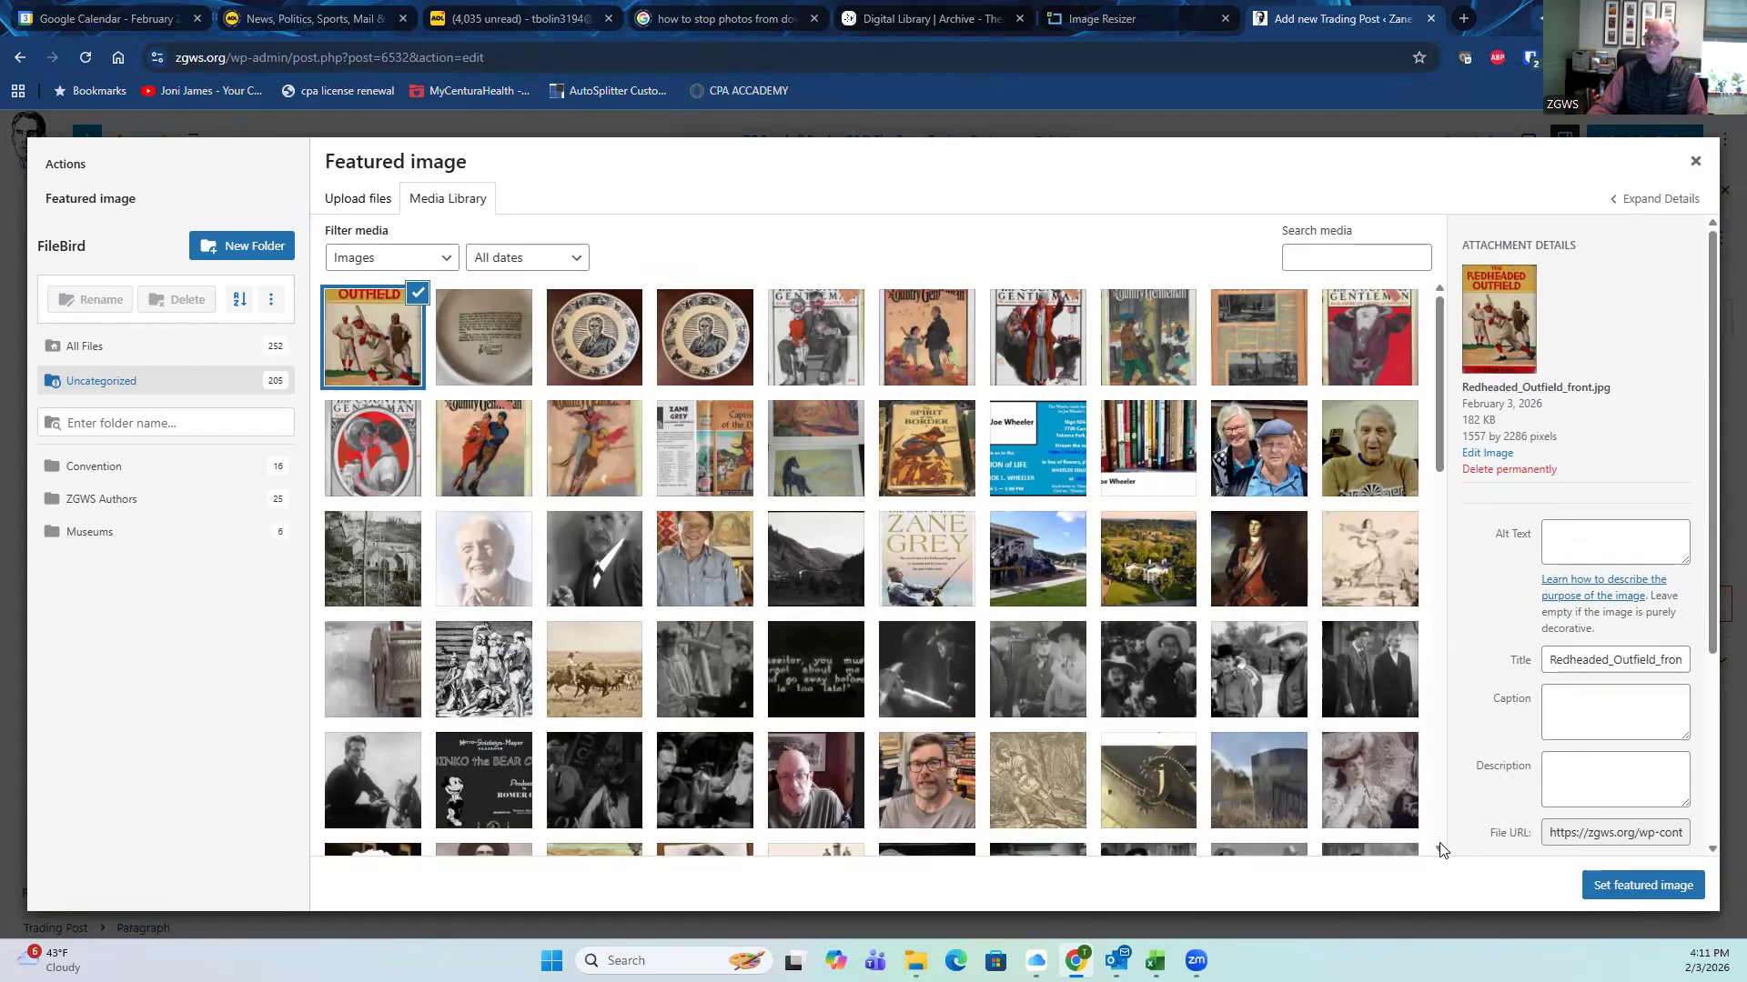
pyautogui.click(1624, 890)
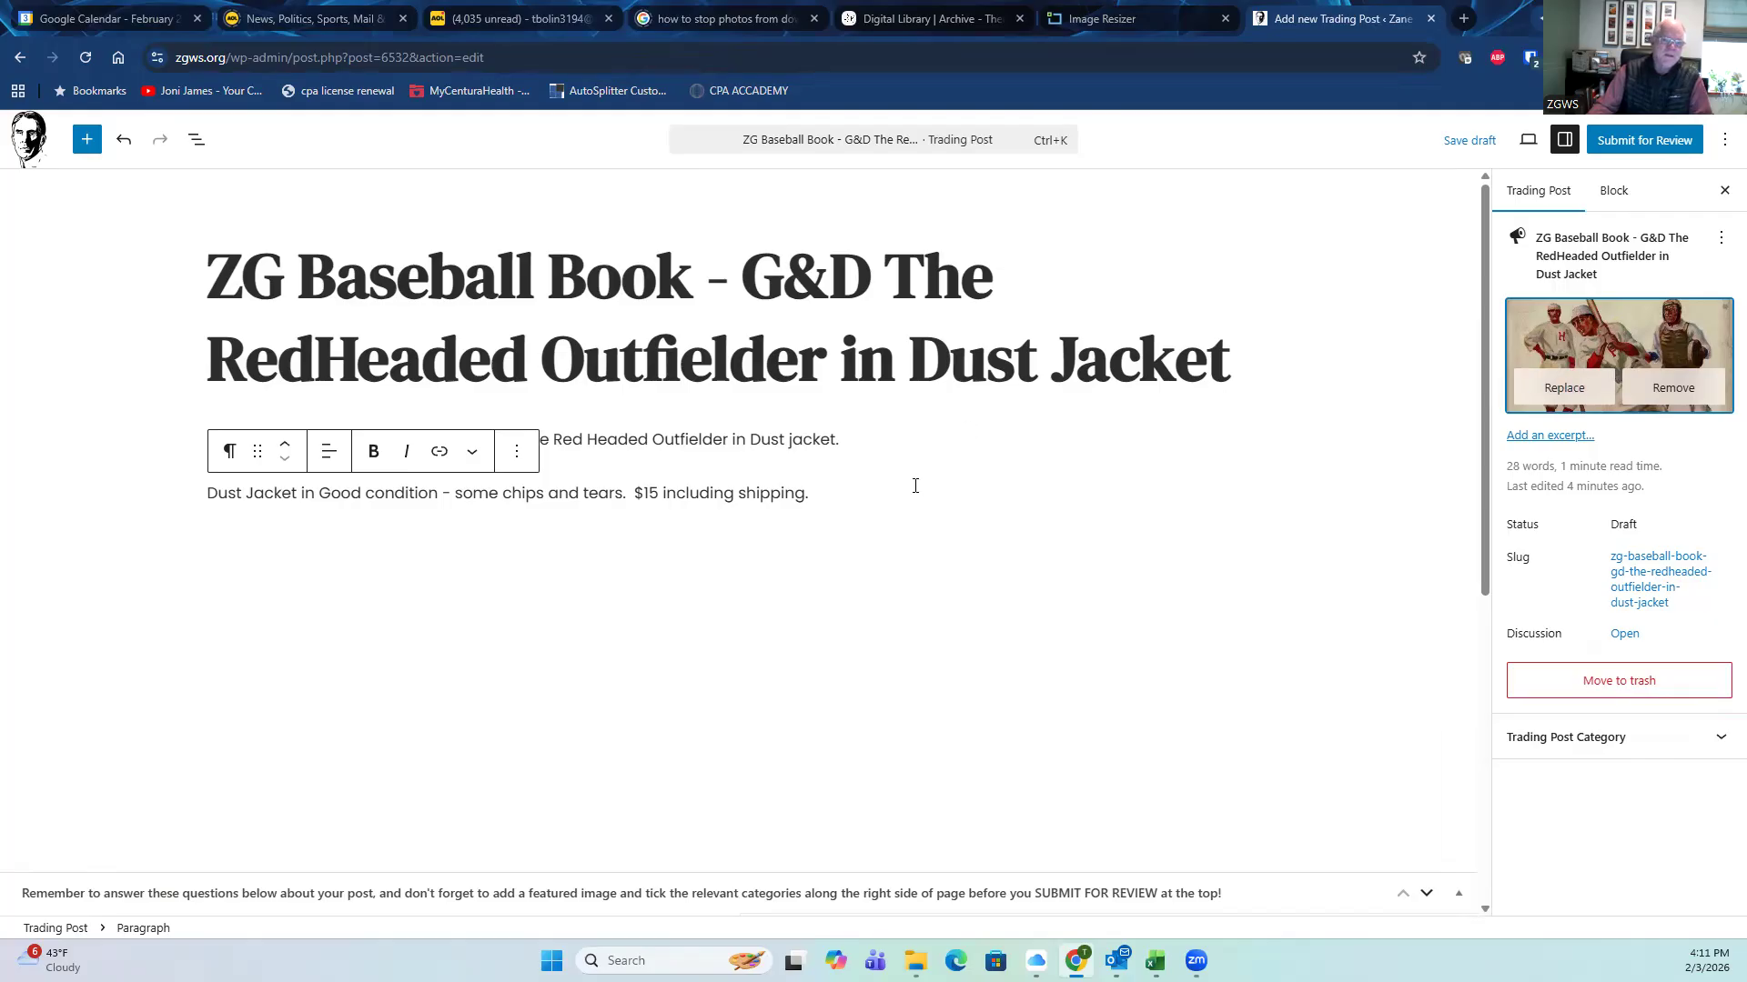
pyautogui.click(852, 491)
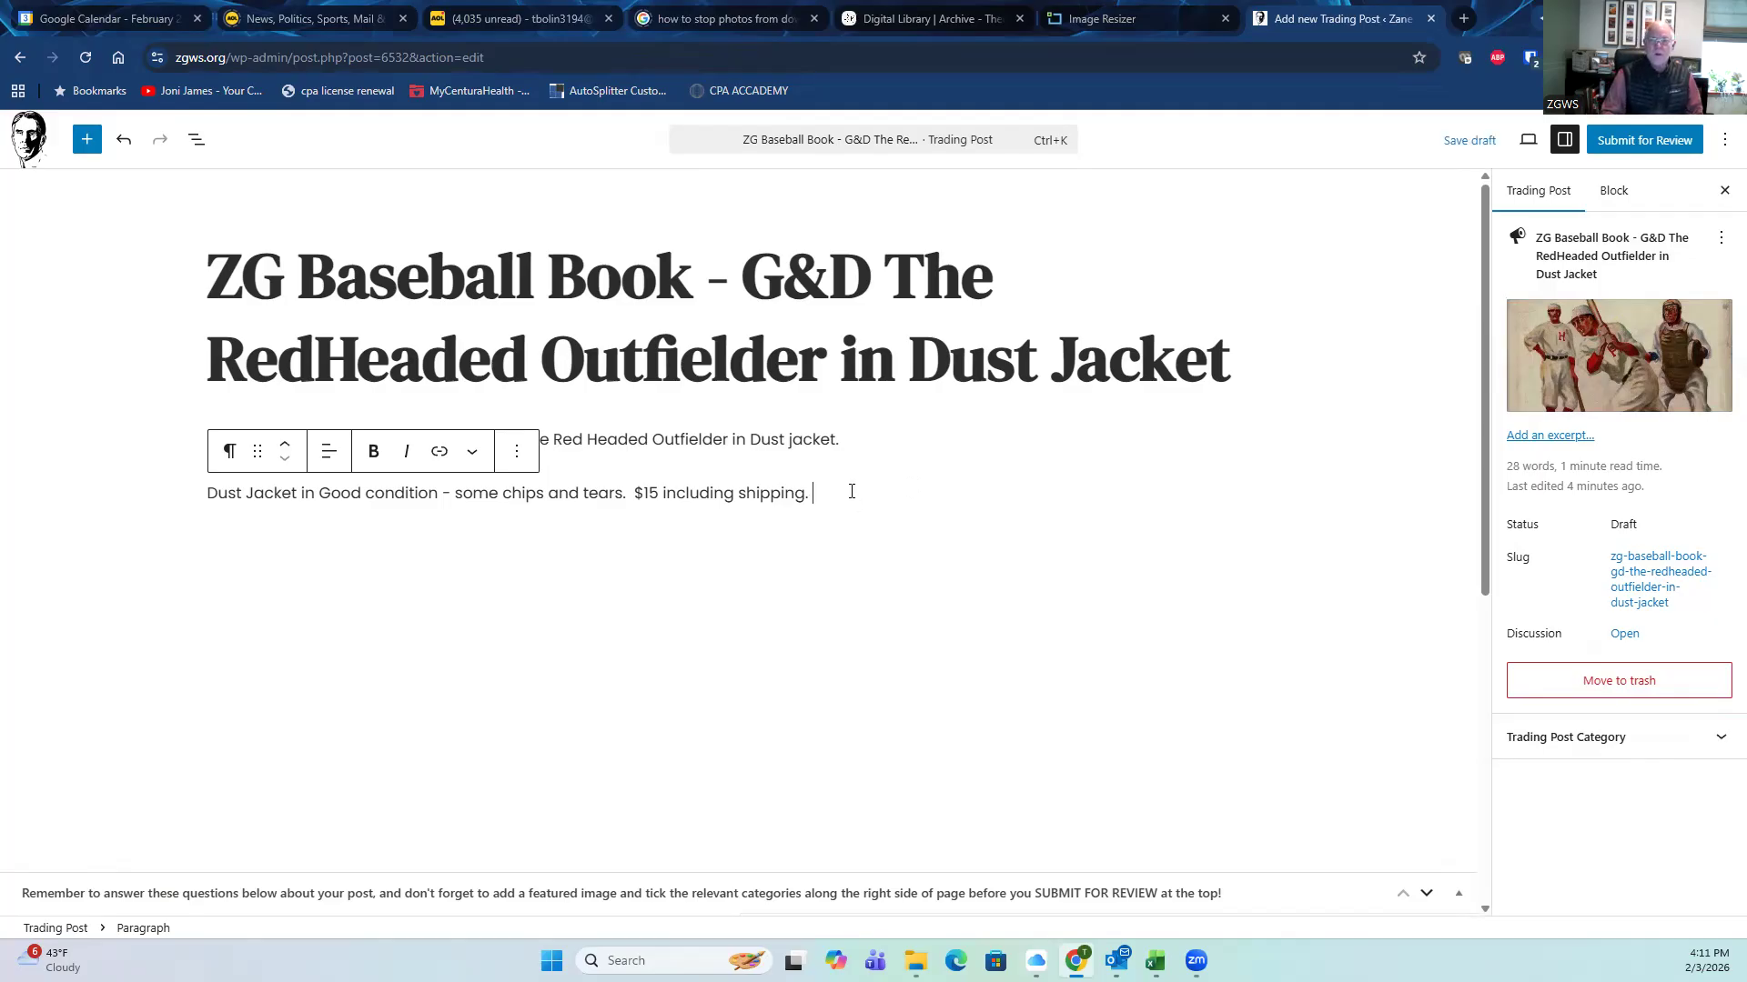
# Step: Insert an image block below the price line holding the book's spine and dust jacket back photos
pyautogui.press('Return')
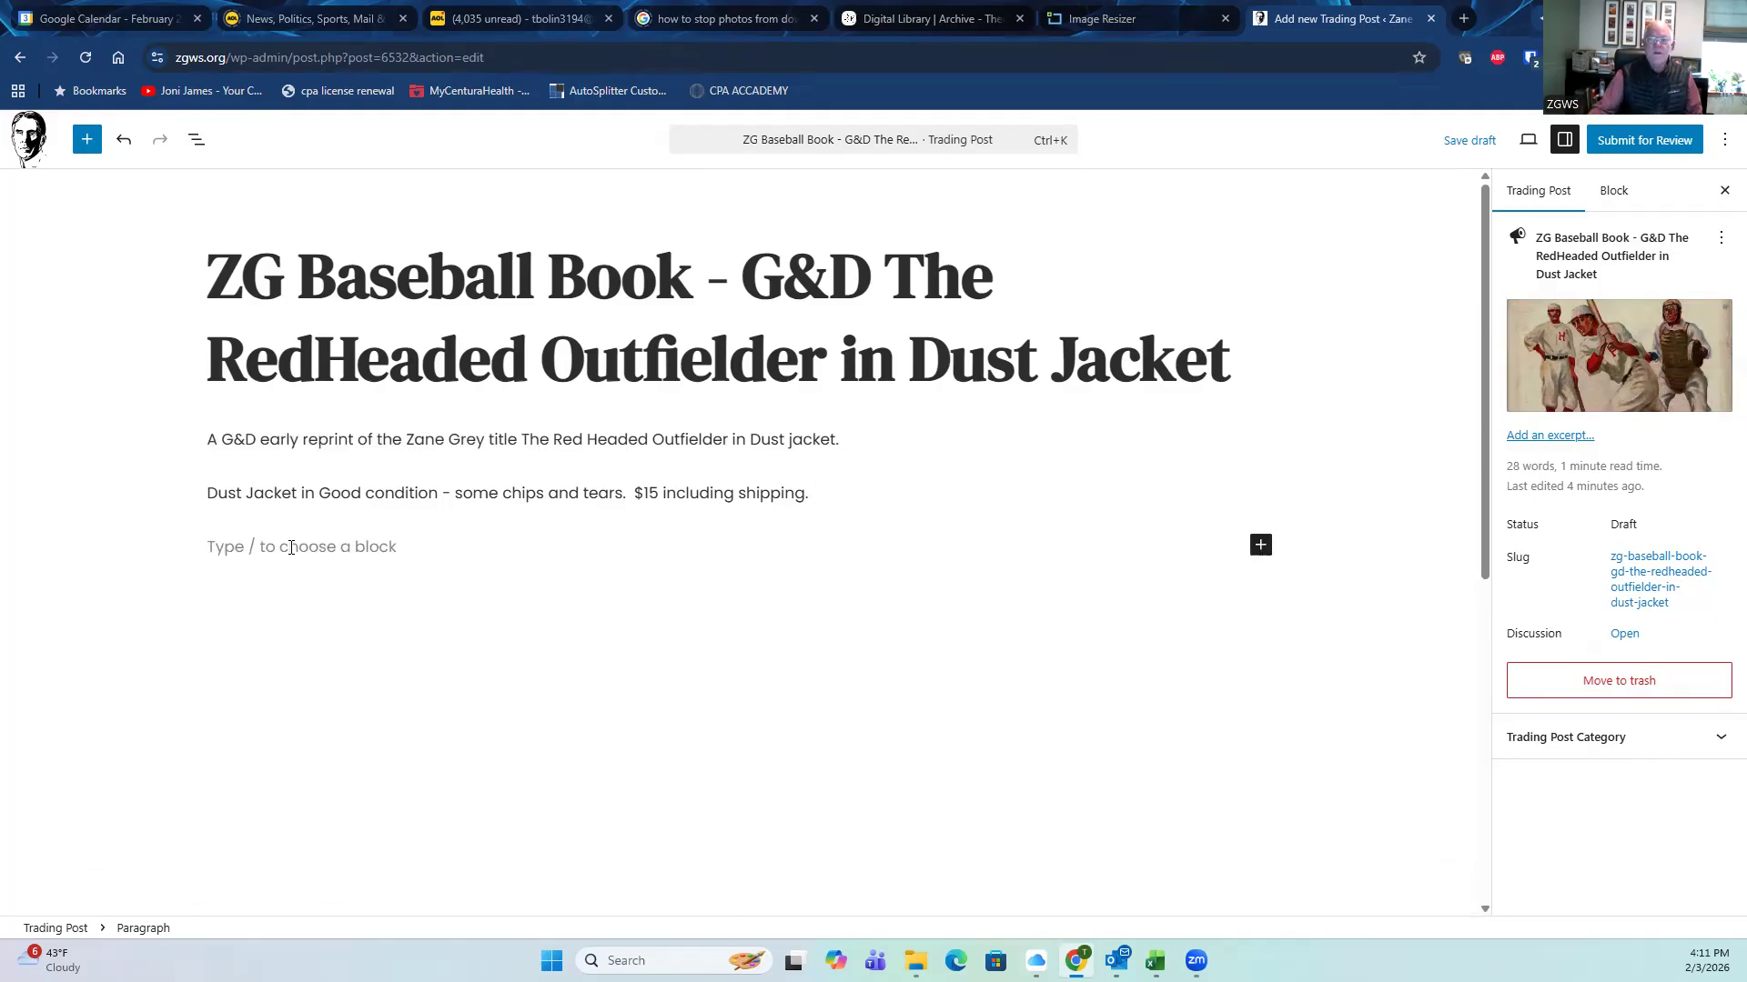
pyautogui.click(1261, 548)
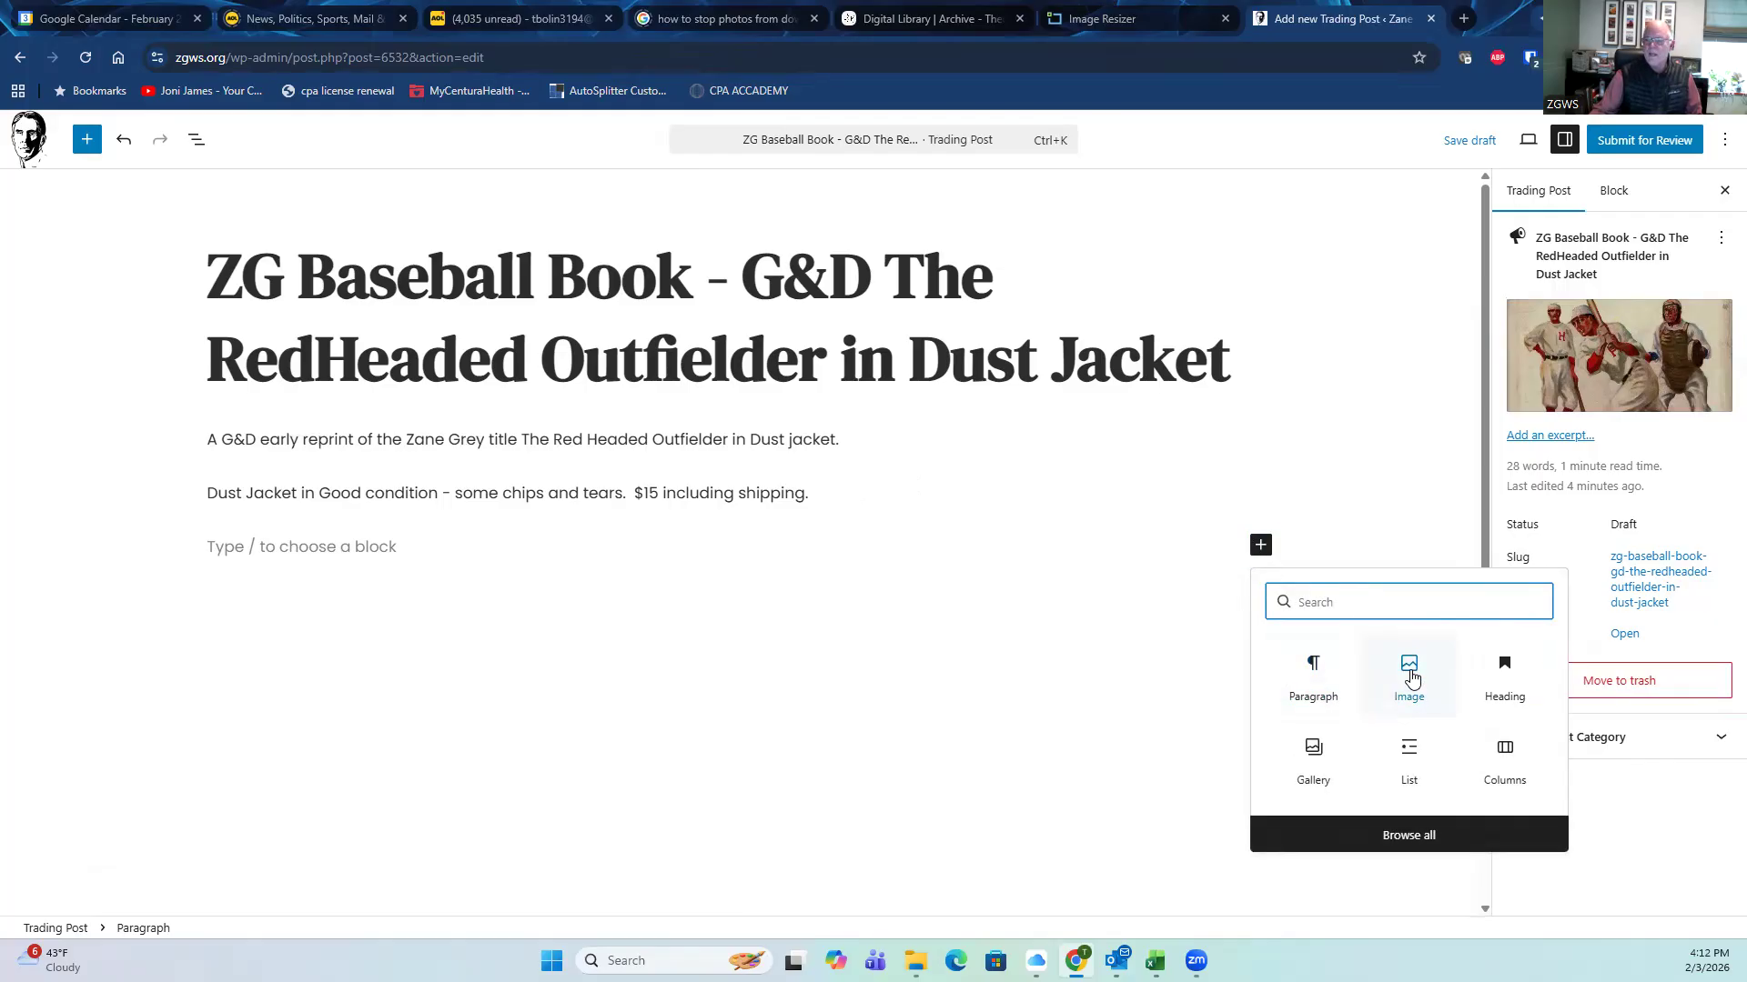
pyautogui.click(1409, 674)
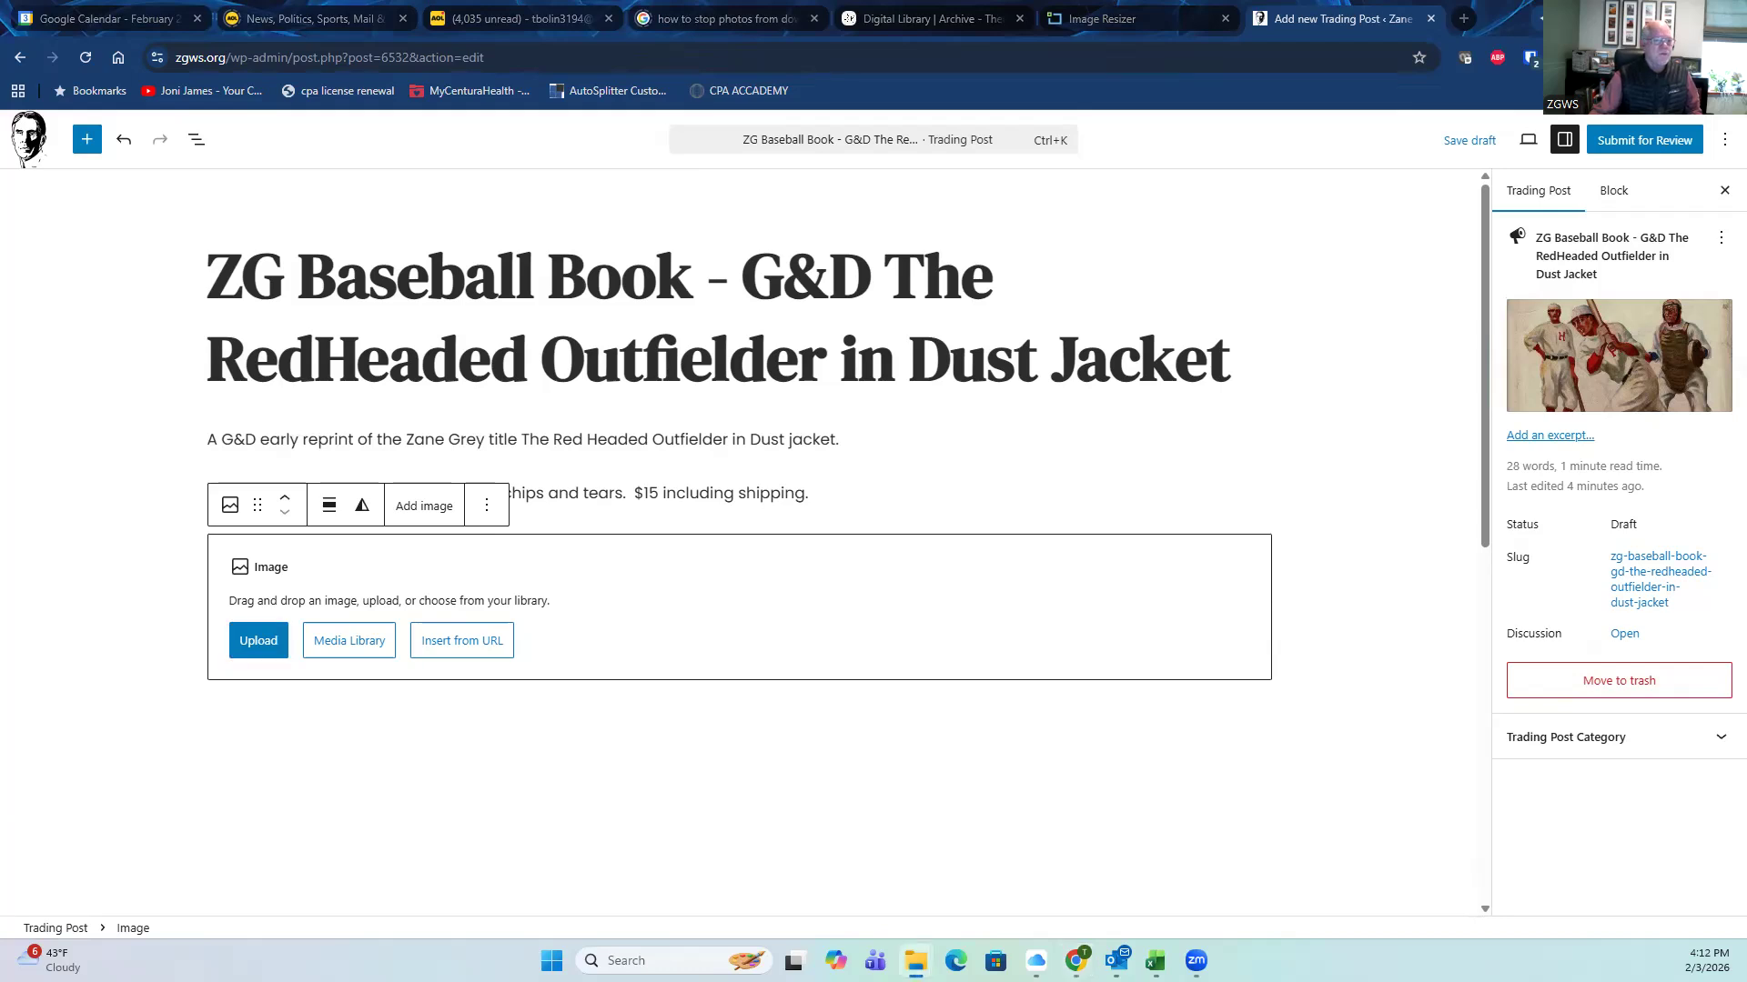
pyautogui.moveTo(115, 574); pyautogui.dragTo(603, 643)
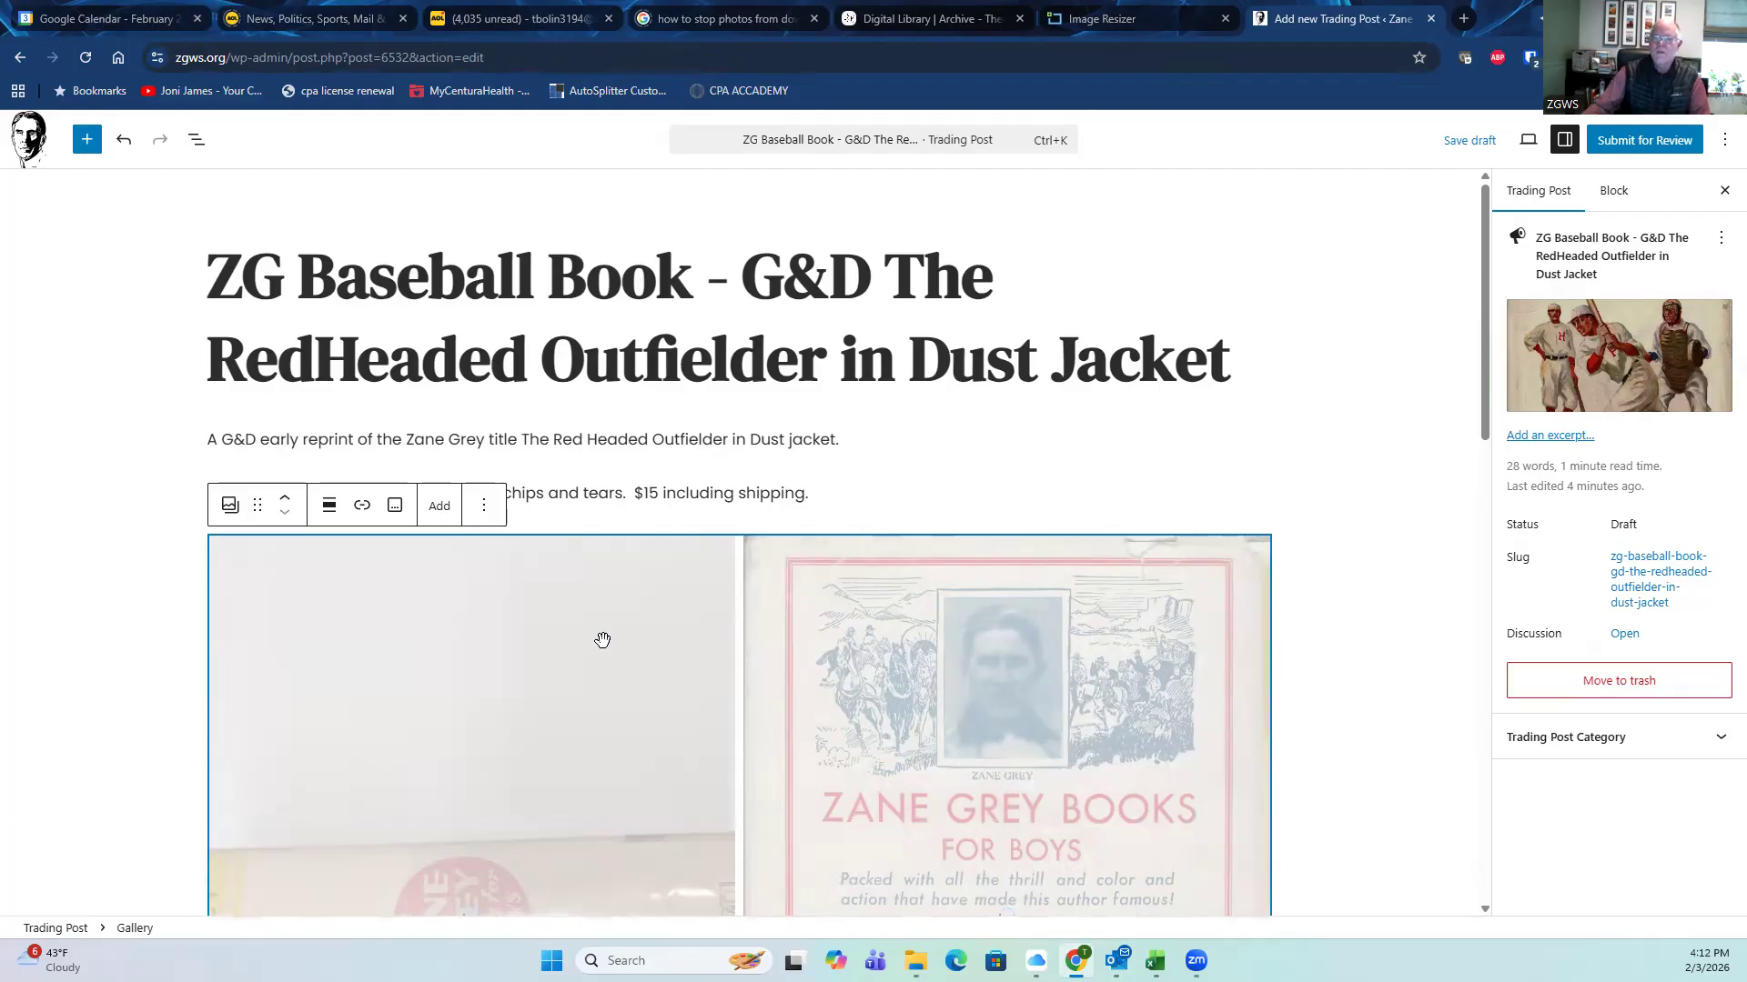
# Step: Scroll down to the Preferred Method of Contact, Phone, Item Condition and Trades fields
pyautogui.scroll(-2, 603, 640)
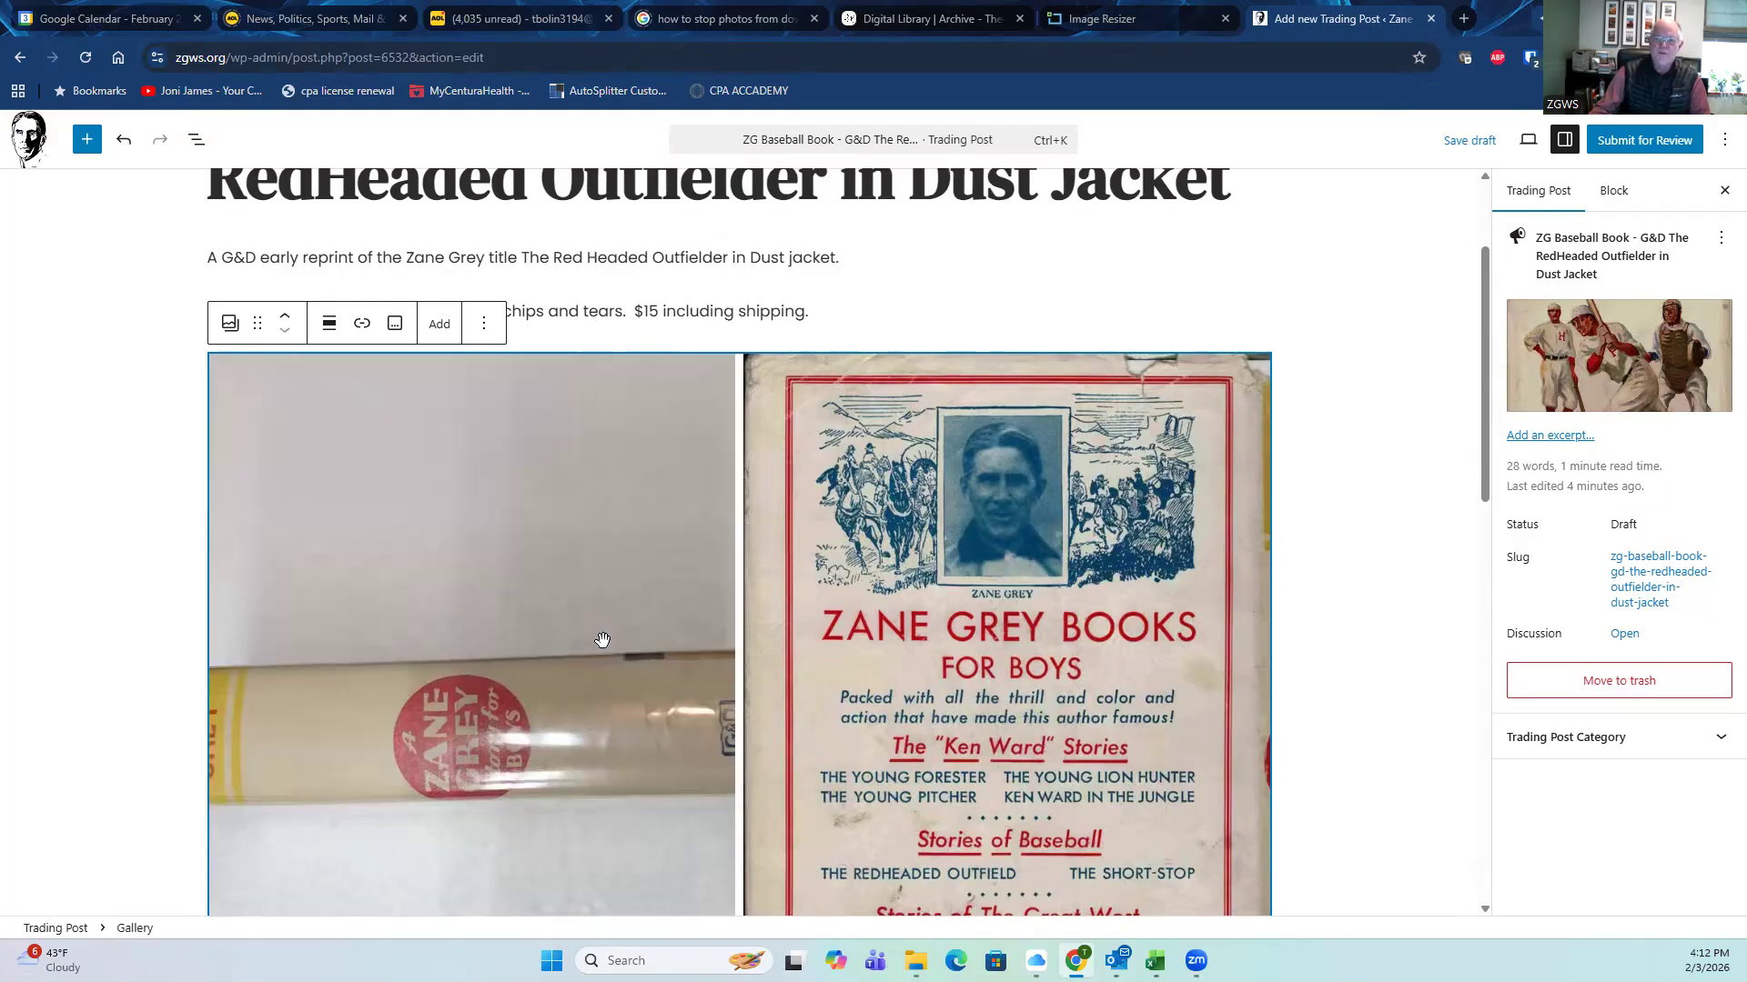
pyautogui.scroll(-2, 602, 639)
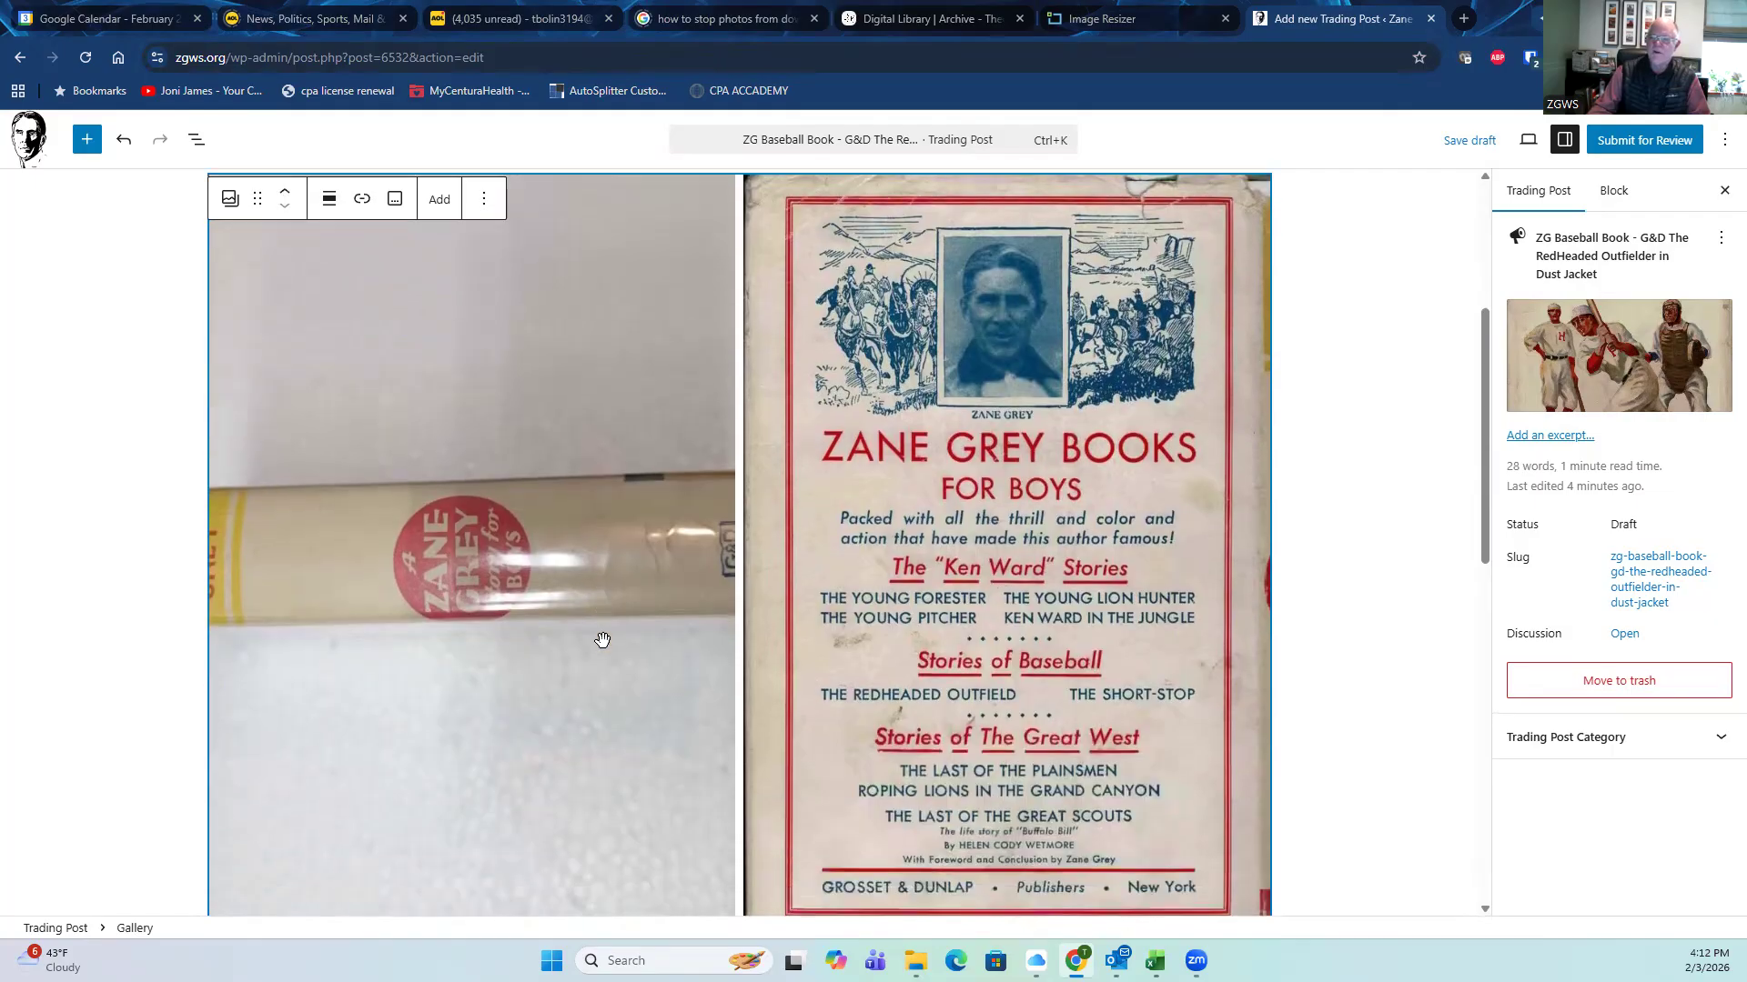
pyautogui.scroll(-4, 602, 639)
pyautogui.scroll(3, 600, 637)
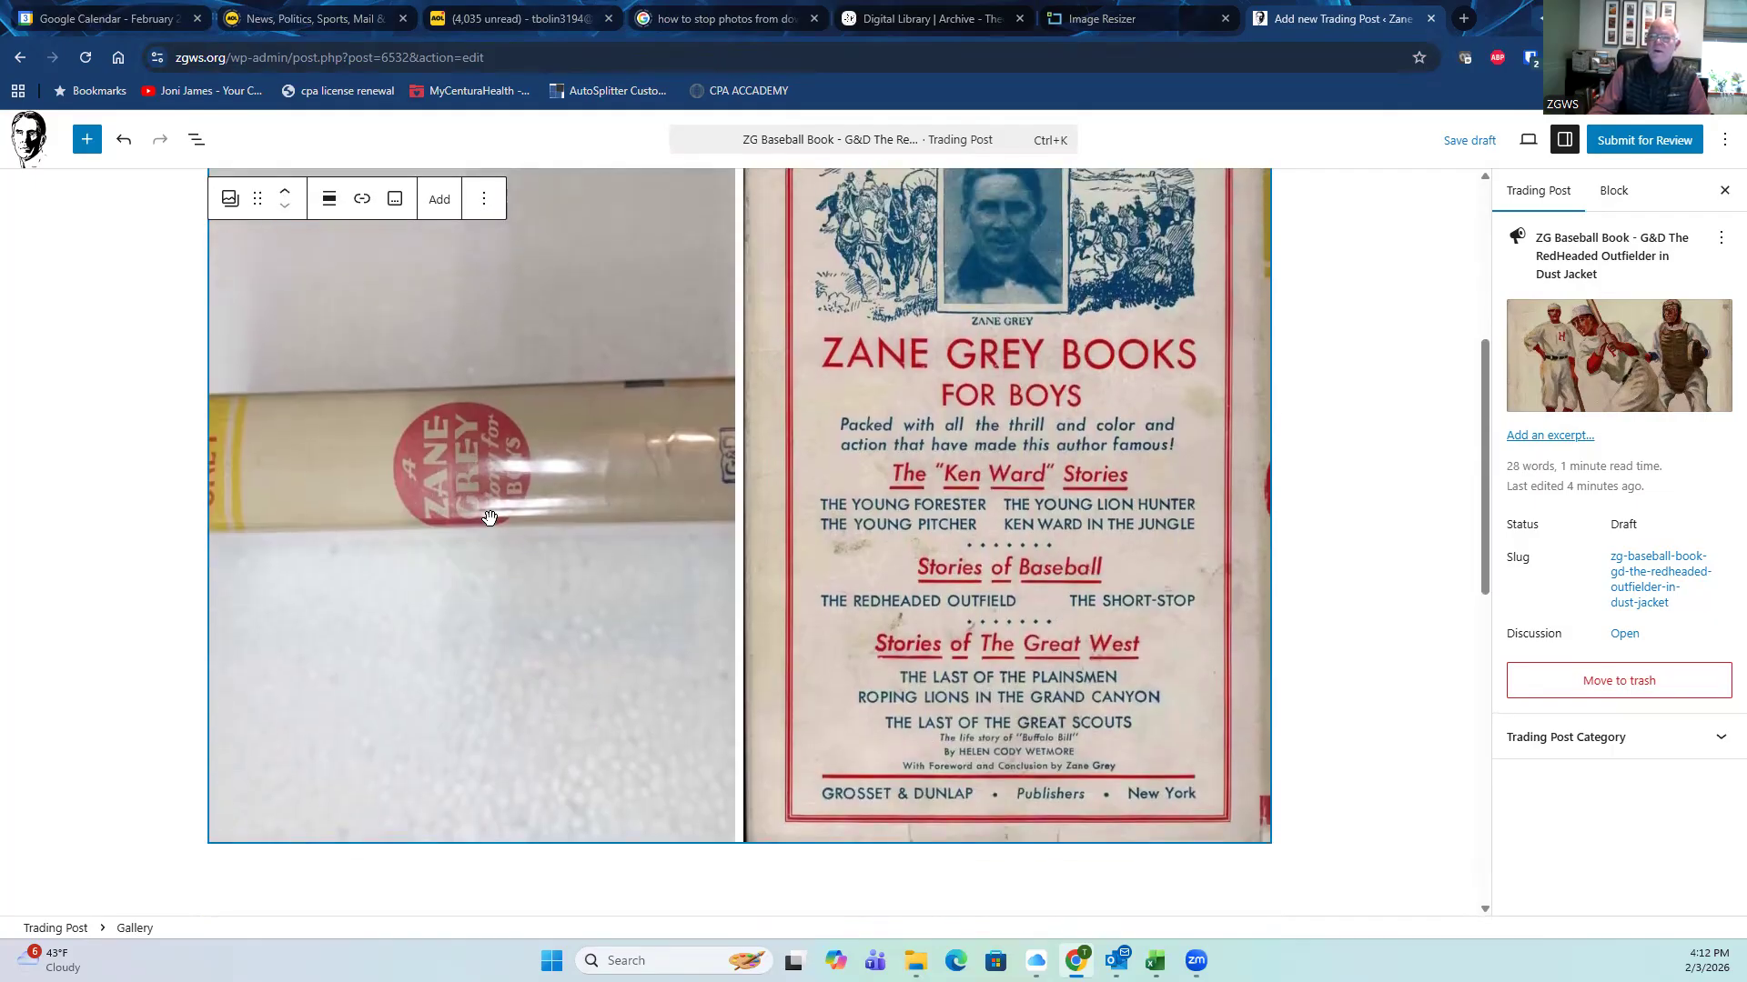
pyautogui.scroll(3, 491, 517)
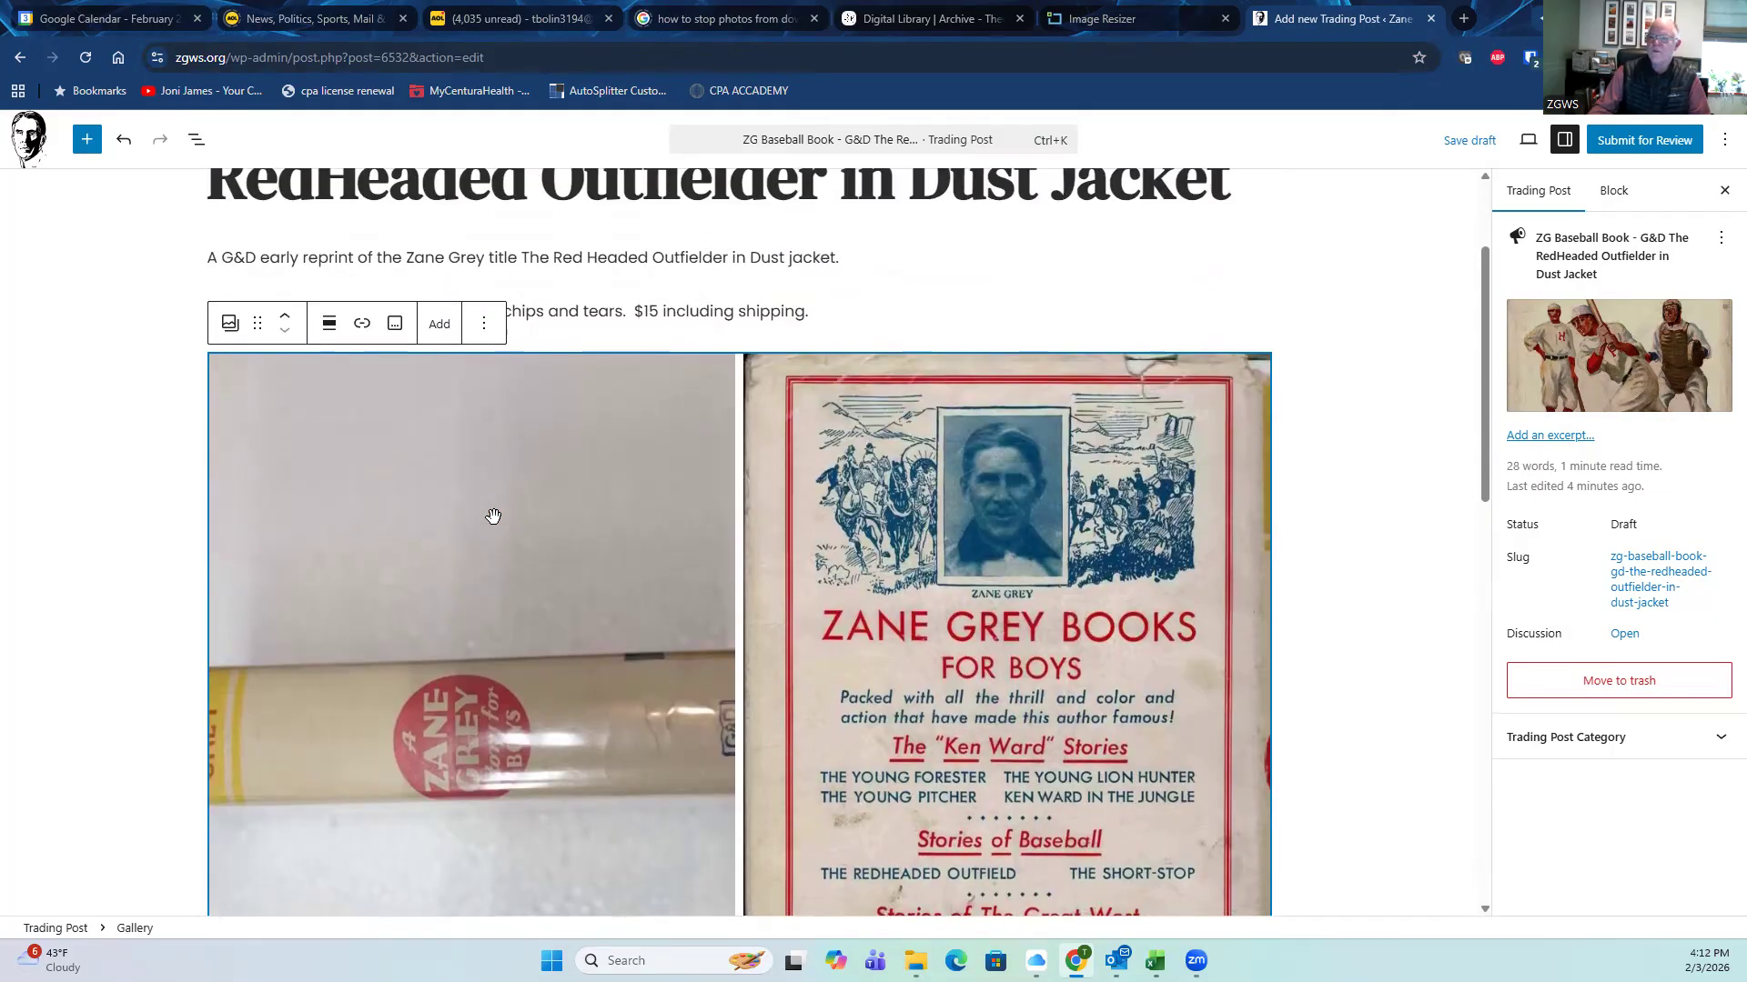
pyautogui.scroll(2, 492, 517)
pyautogui.scroll(-5, 494, 516)
pyautogui.scroll(5, 495, 515)
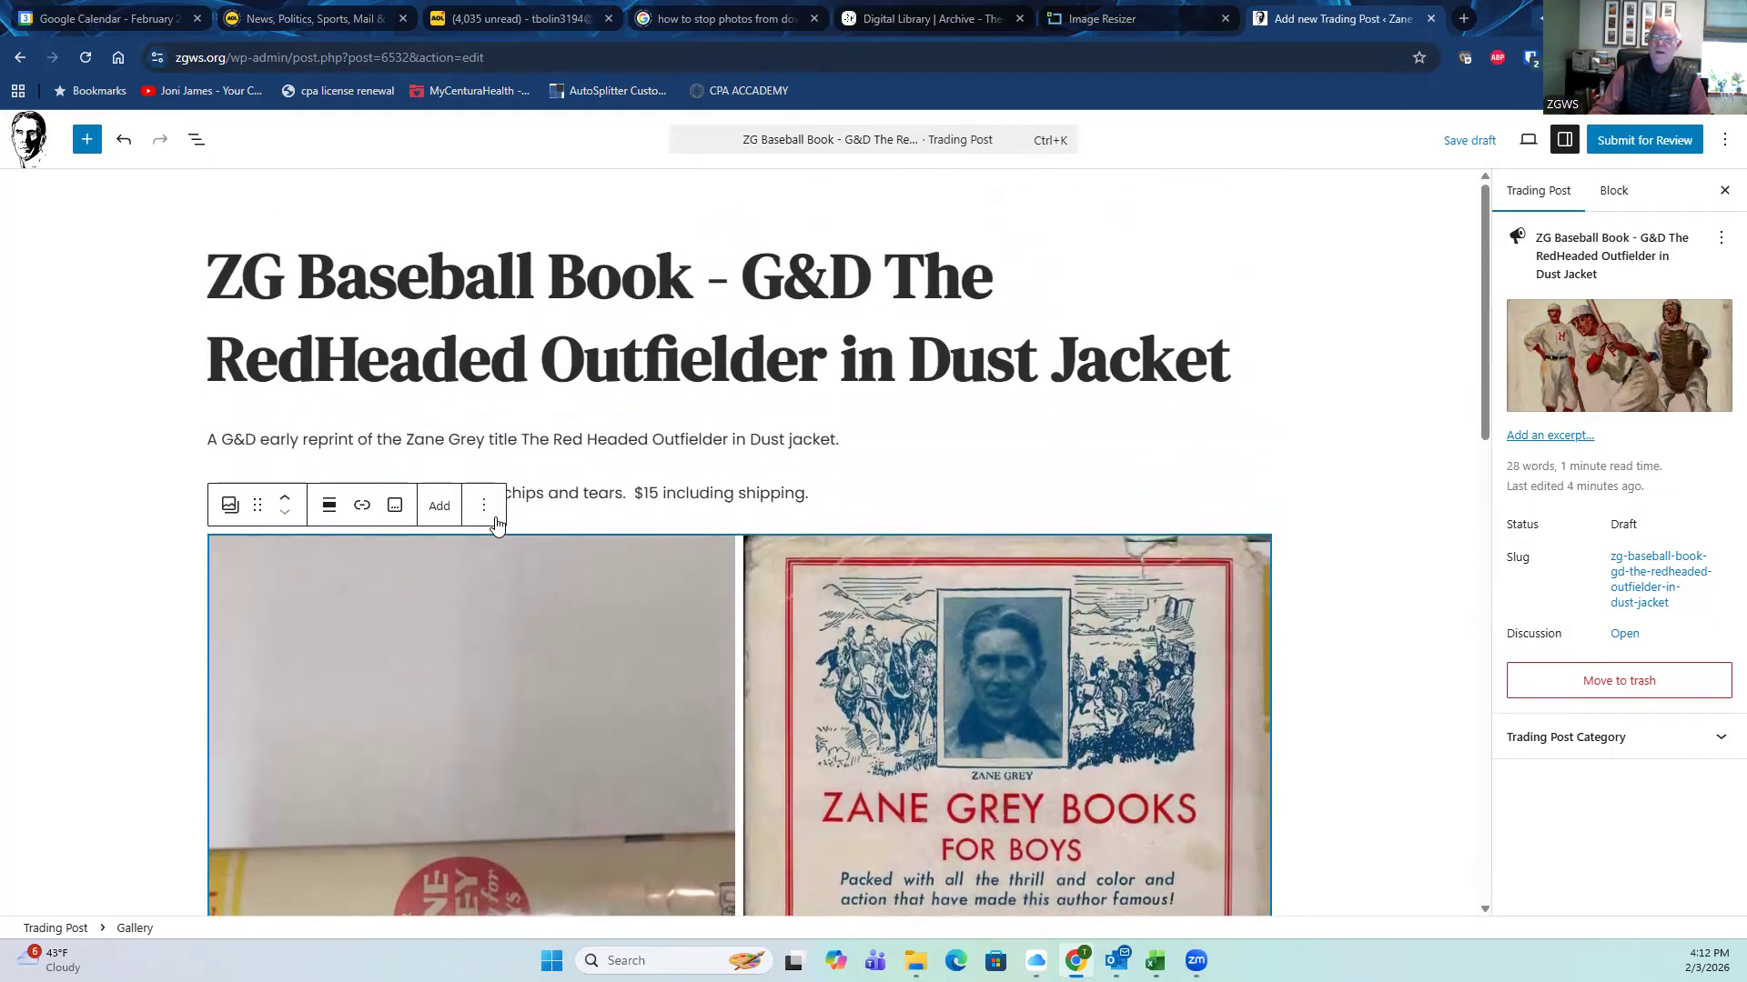
pyautogui.scroll(-6, 496, 523)
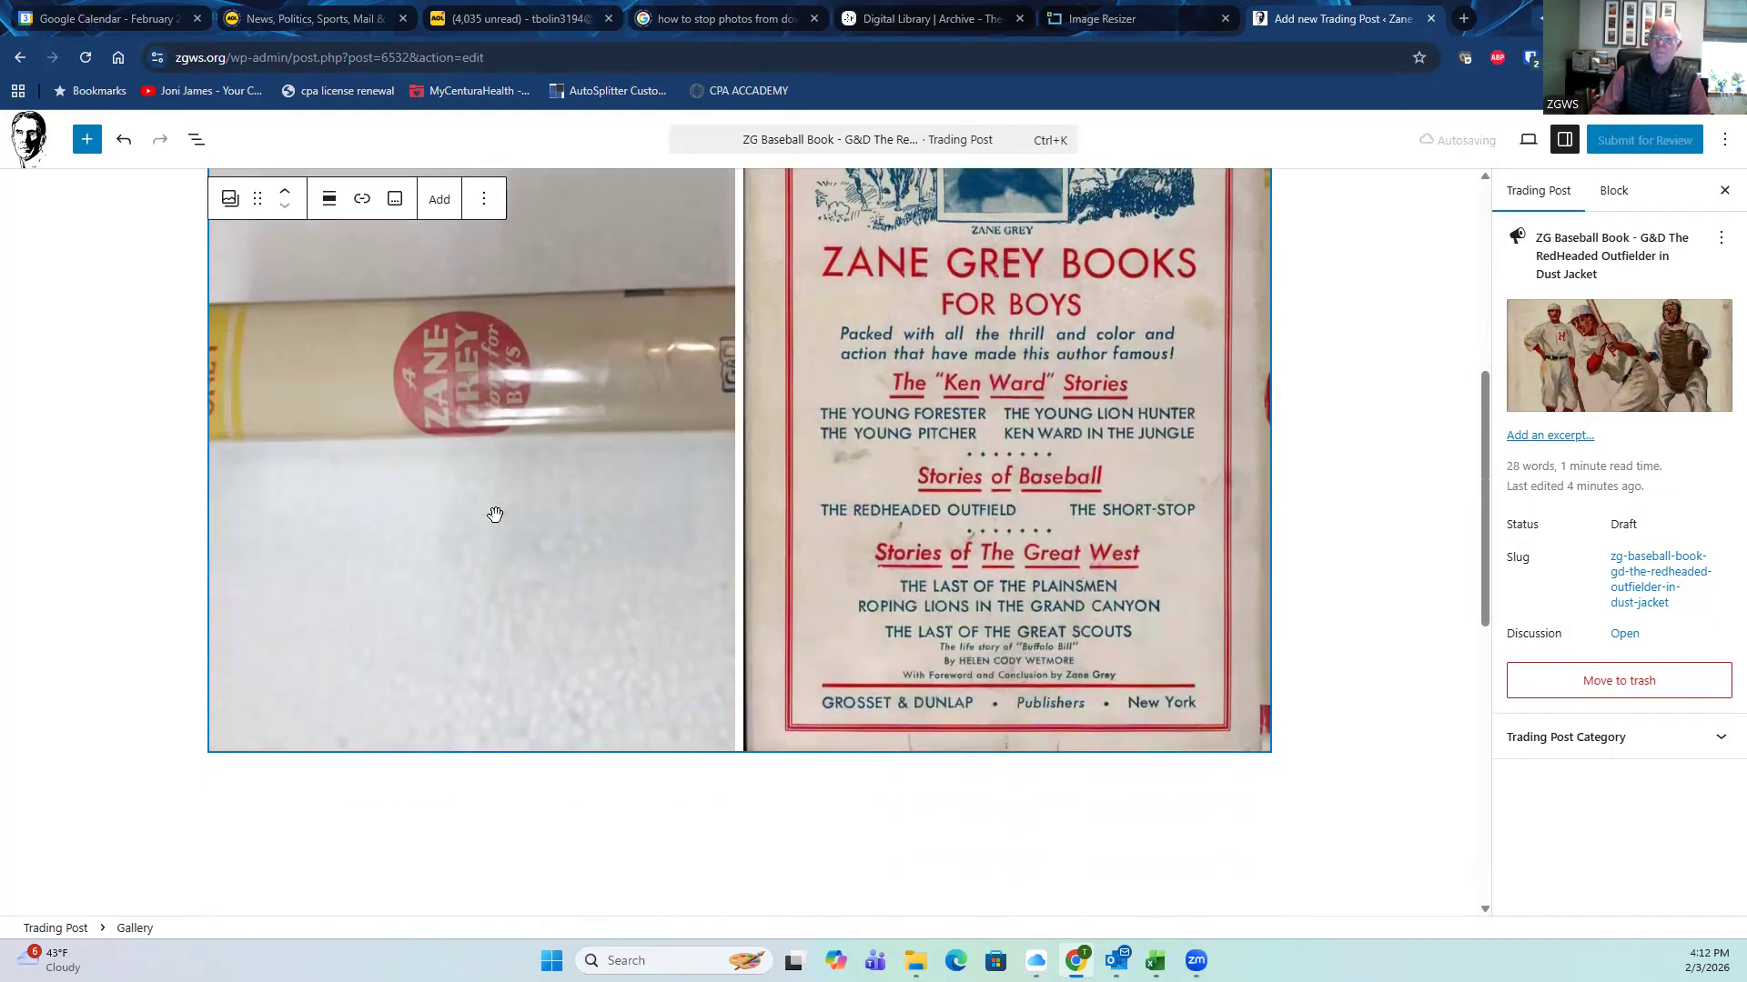
pyautogui.scroll(3, 494, 515)
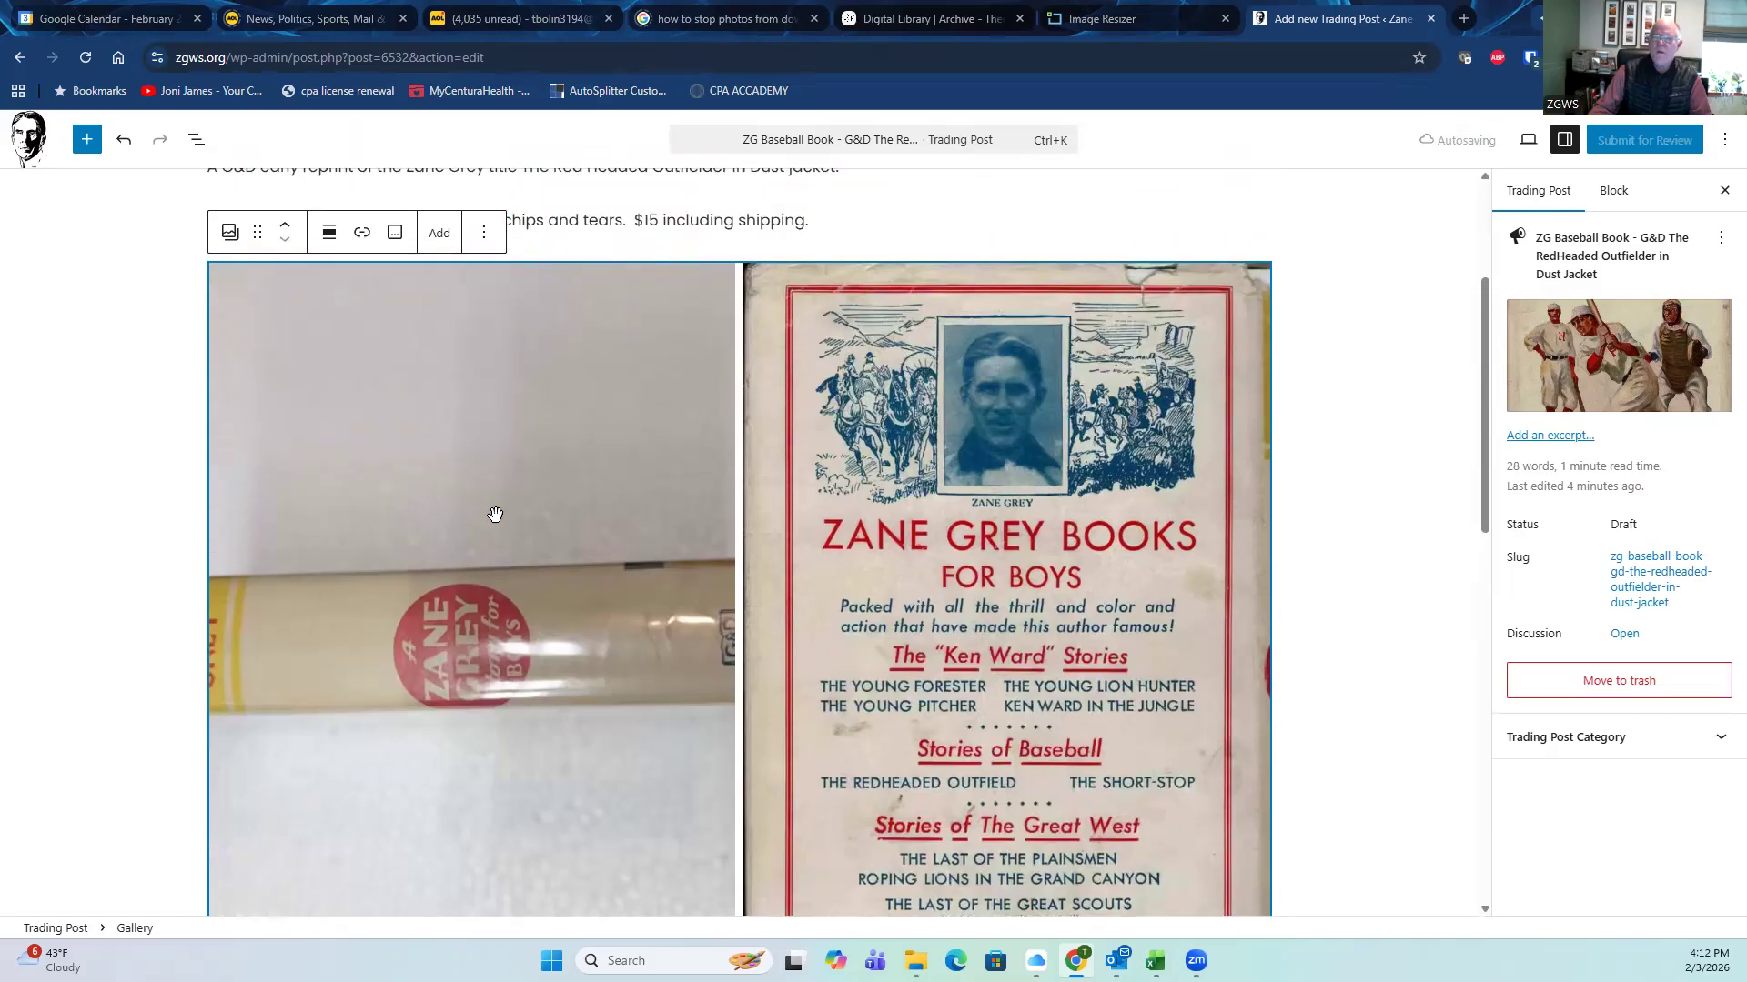
pyautogui.scroll(-4, 495, 515)
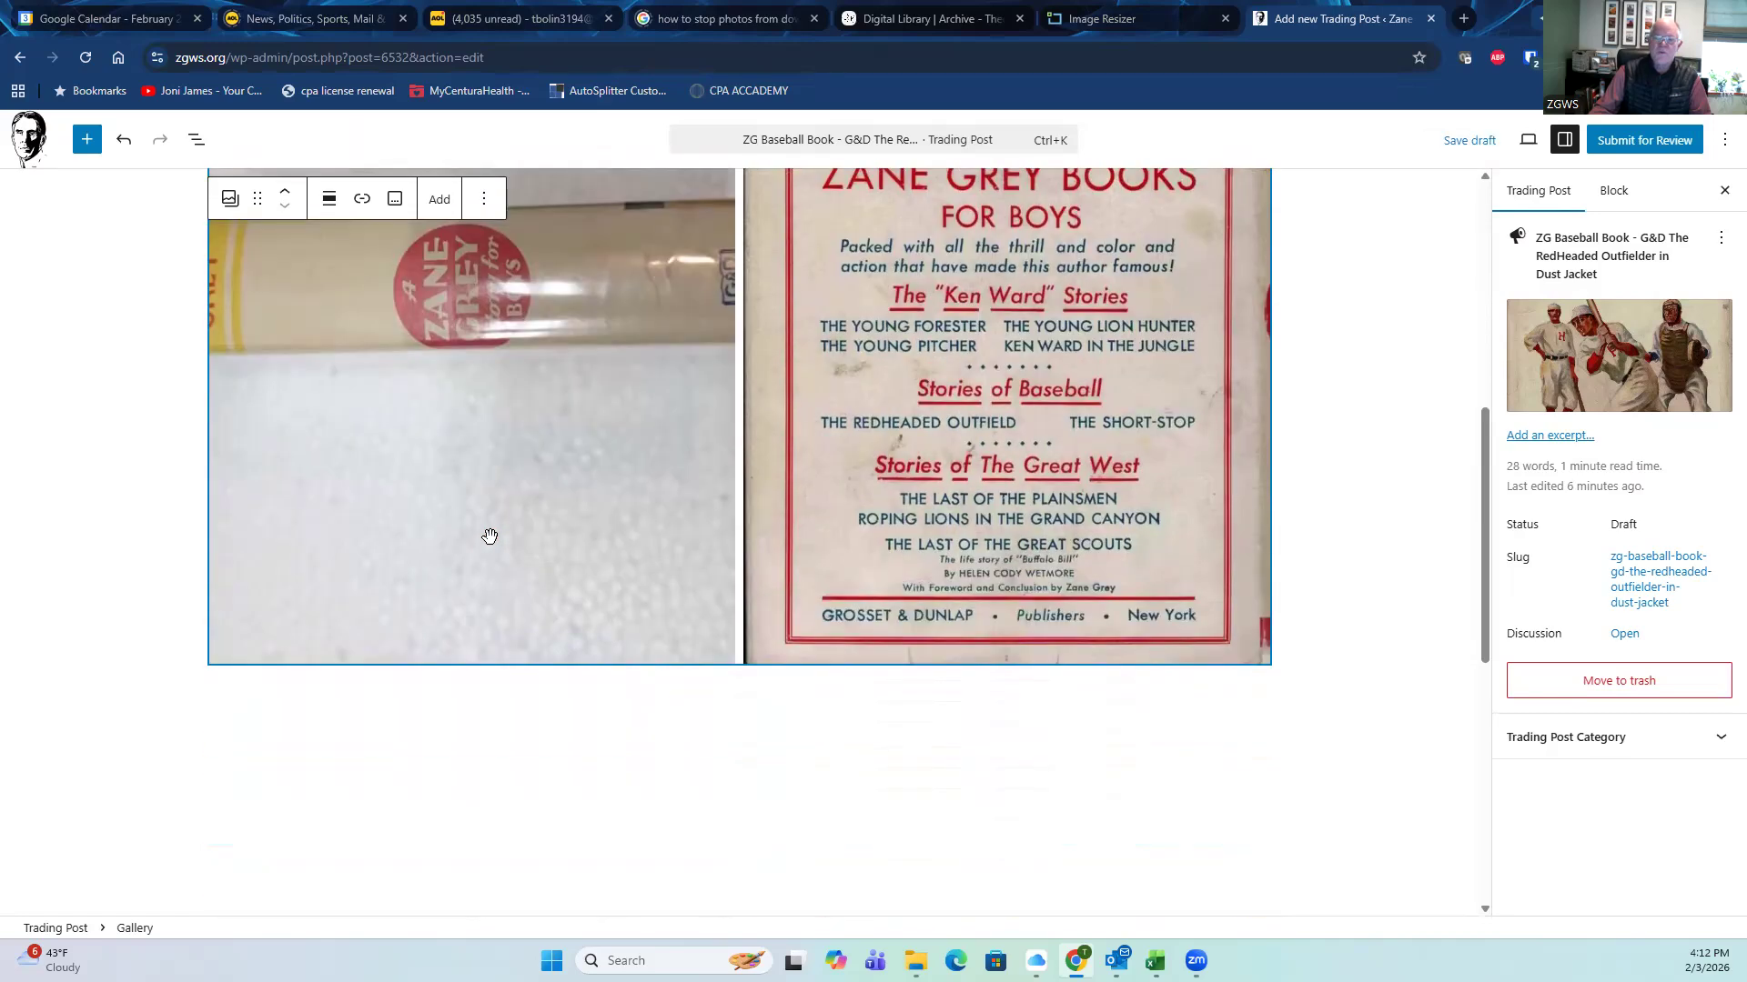
pyautogui.scroll(-5, 489, 537)
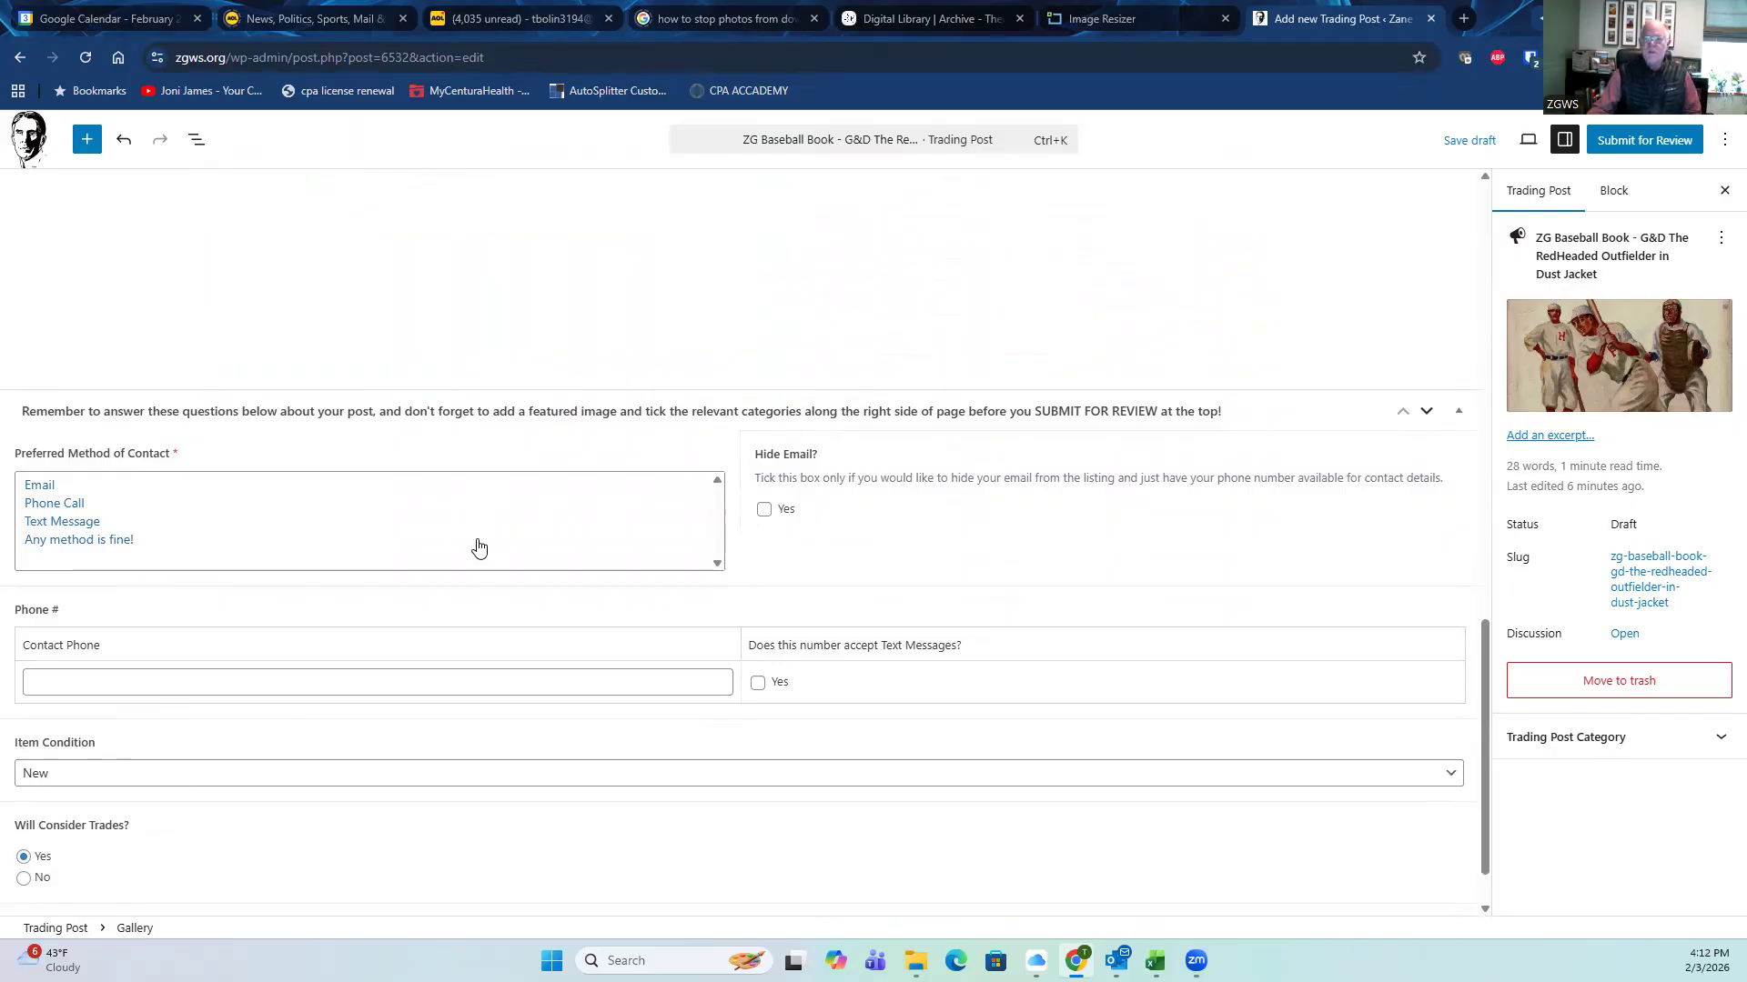
# Step: Choose Email as contact method, Very Good as condition, and 'Check or Venmo' as payment method
pyautogui.click(41, 487)
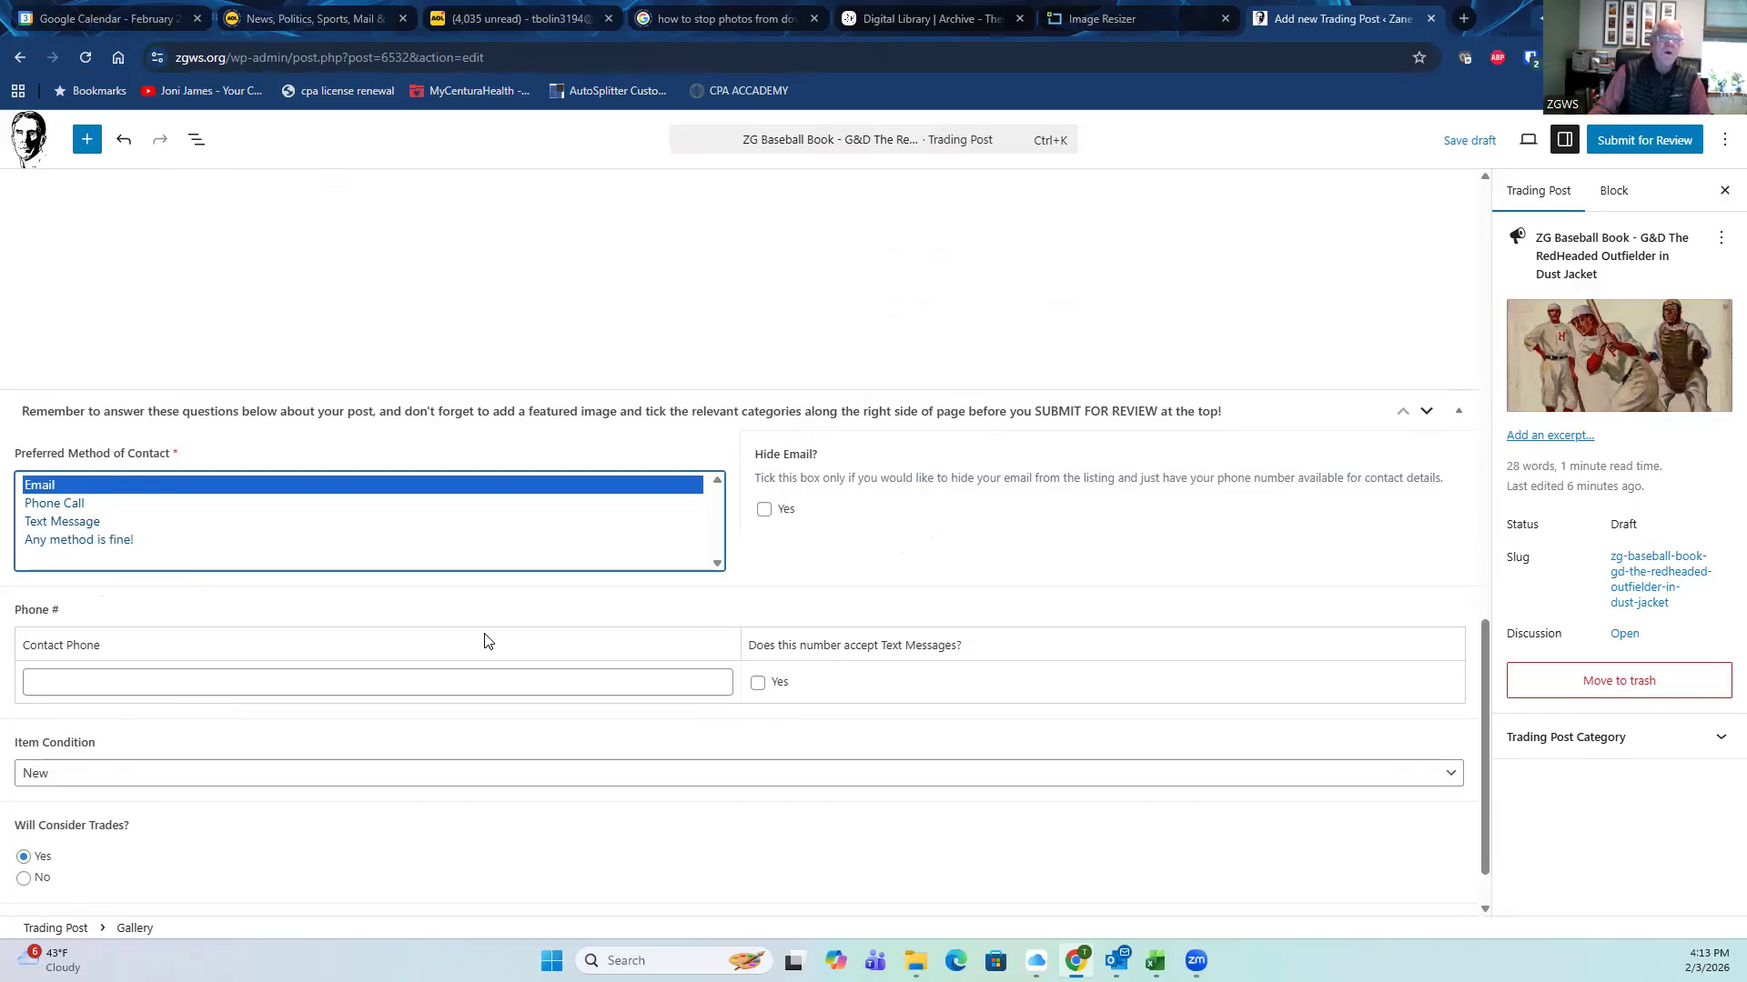
pyautogui.scroll(-1, 478, 637)
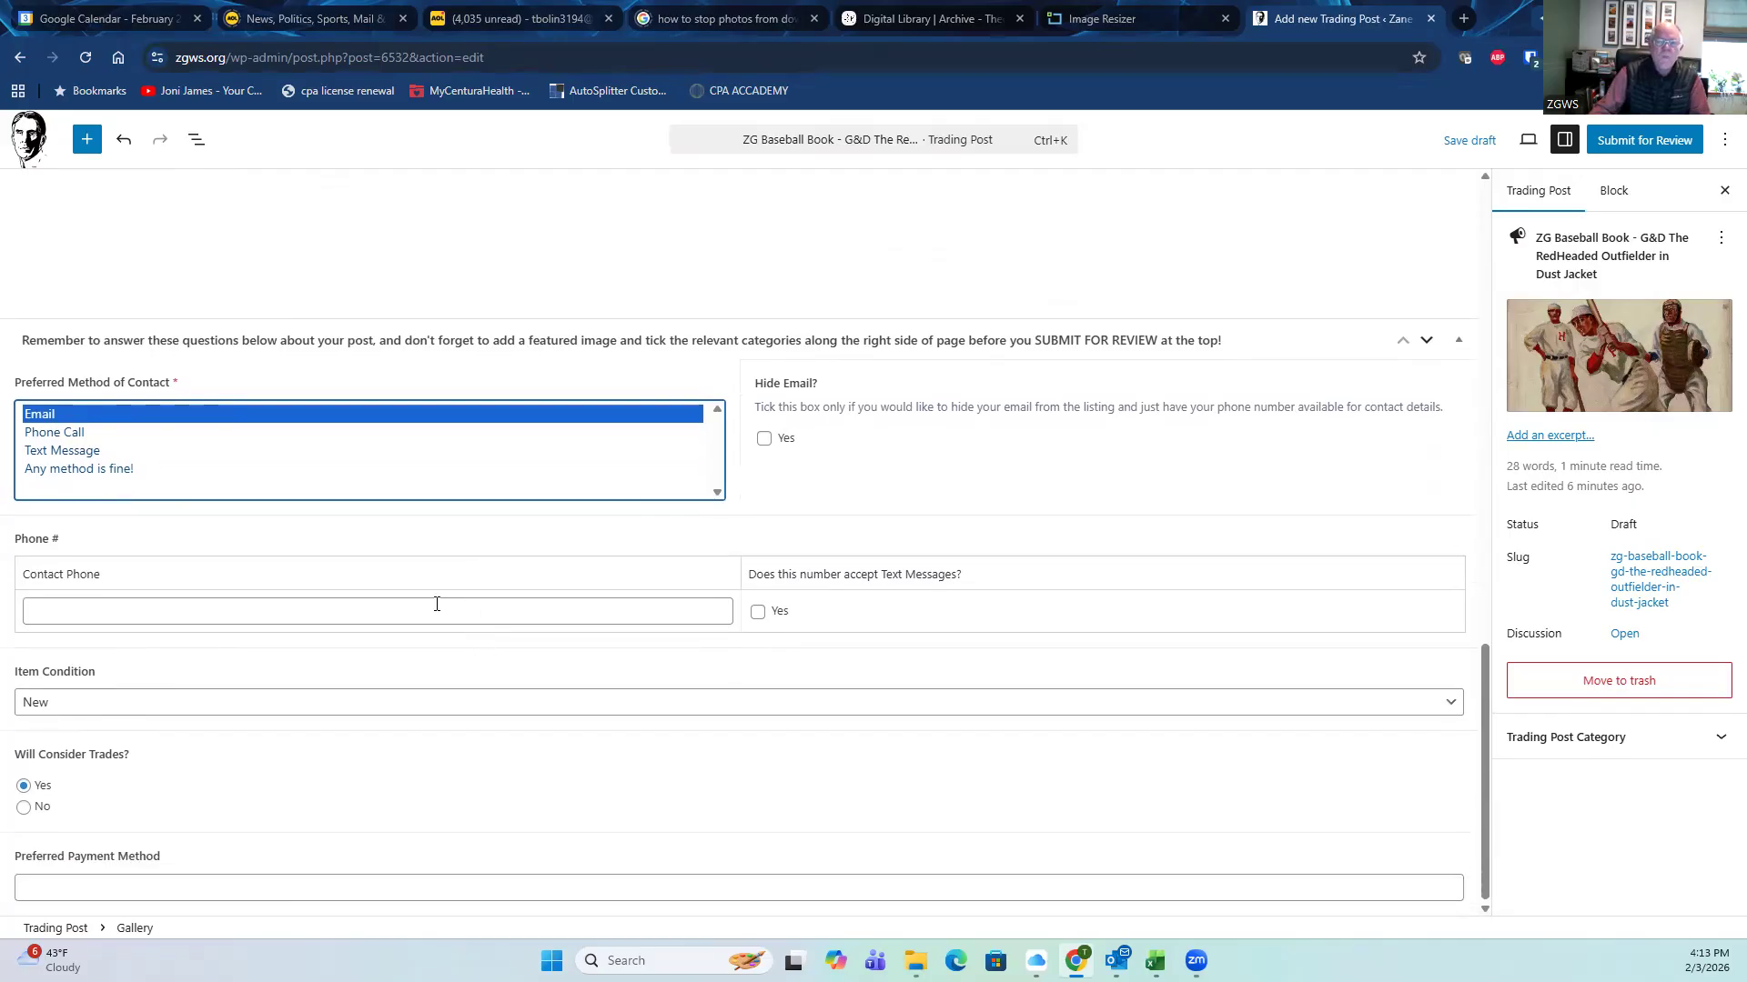
pyautogui.click(141, 715)
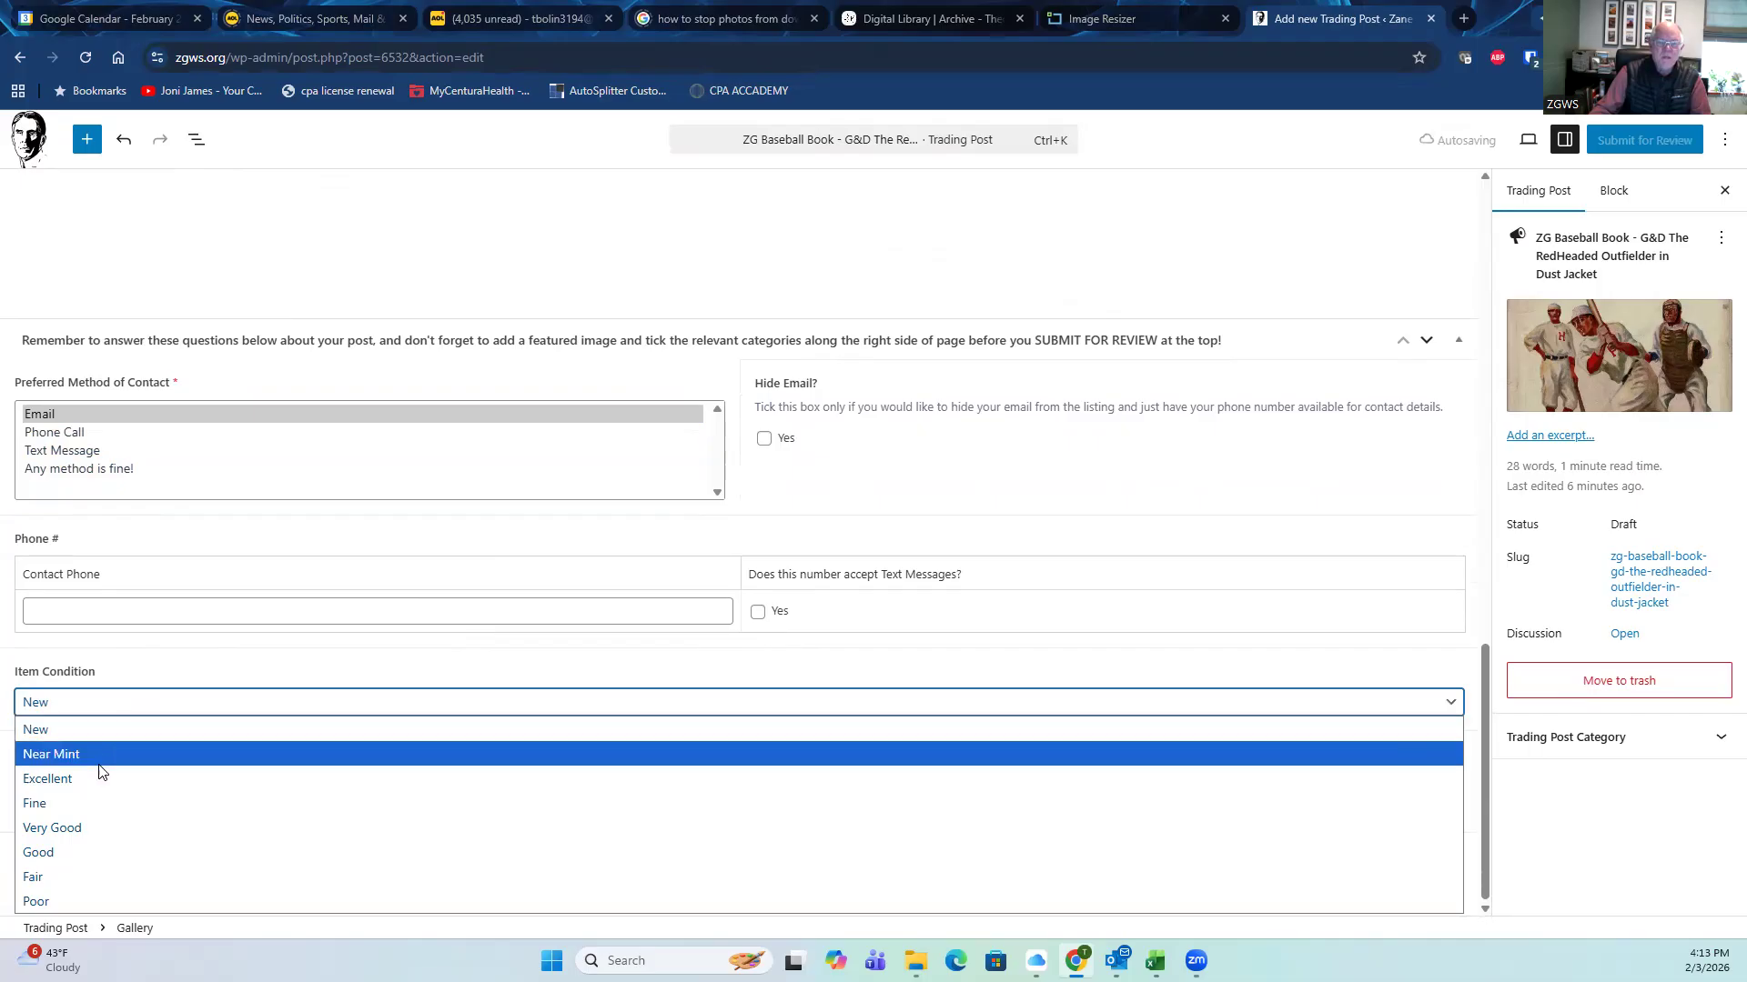
pyautogui.click(86, 829)
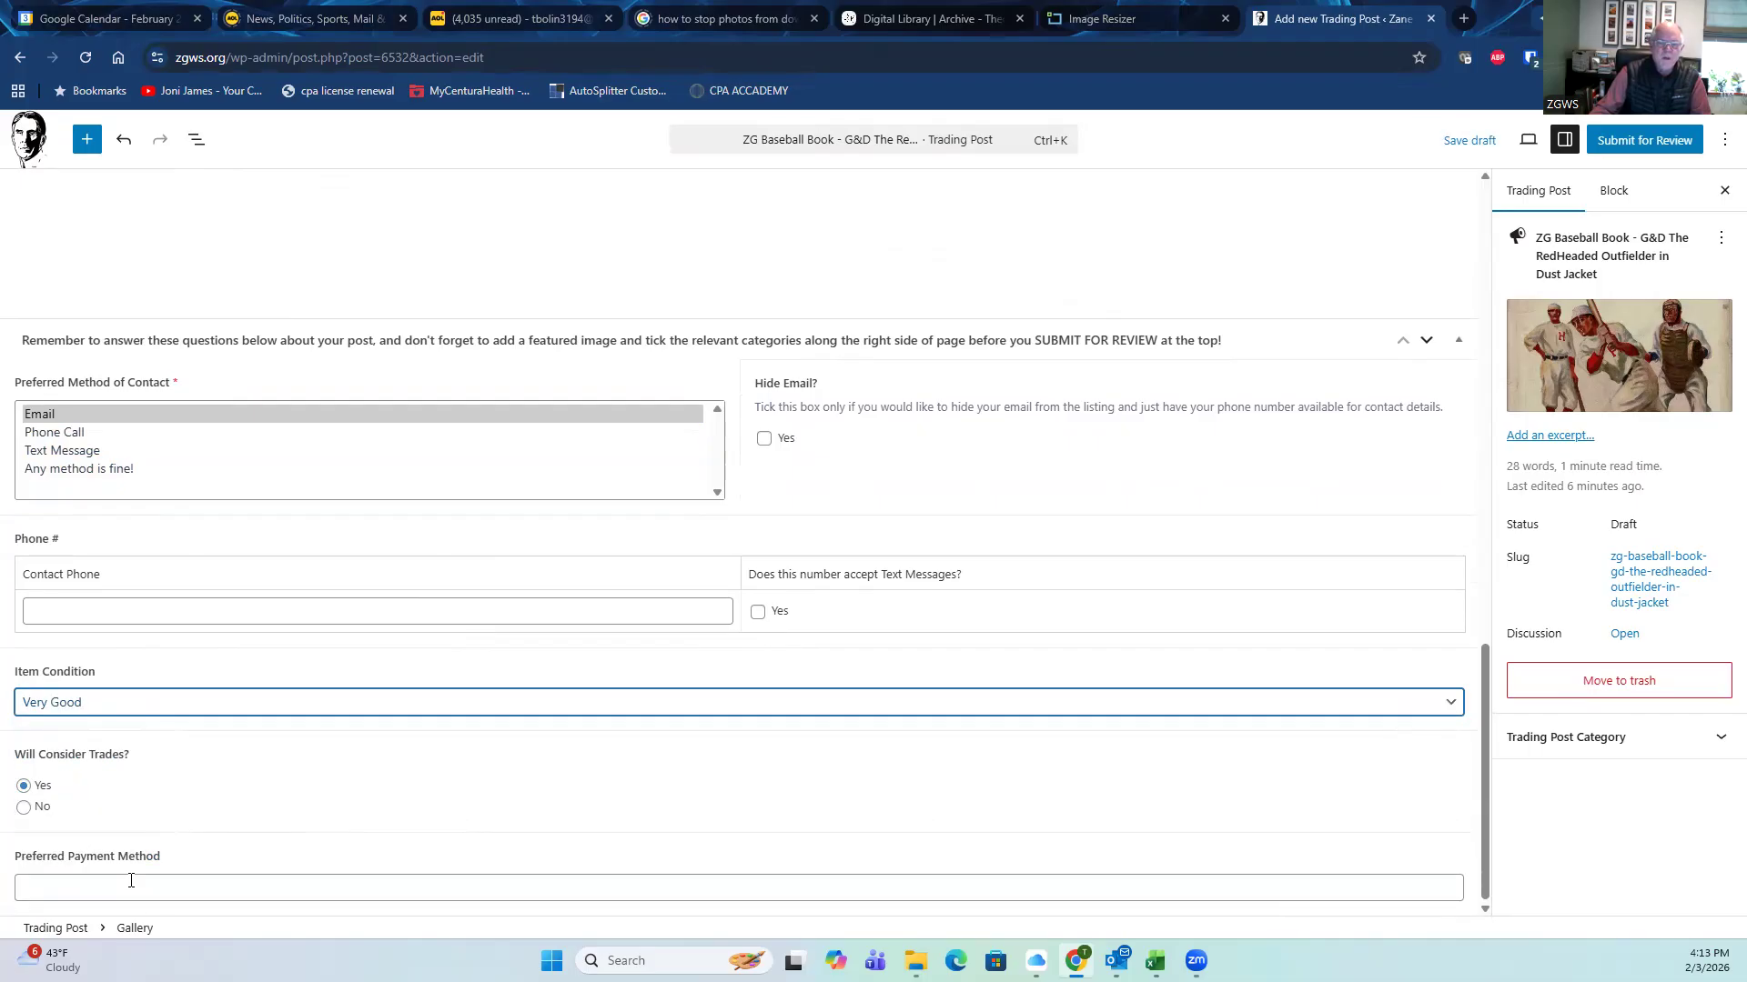
pyautogui.click(100, 892)
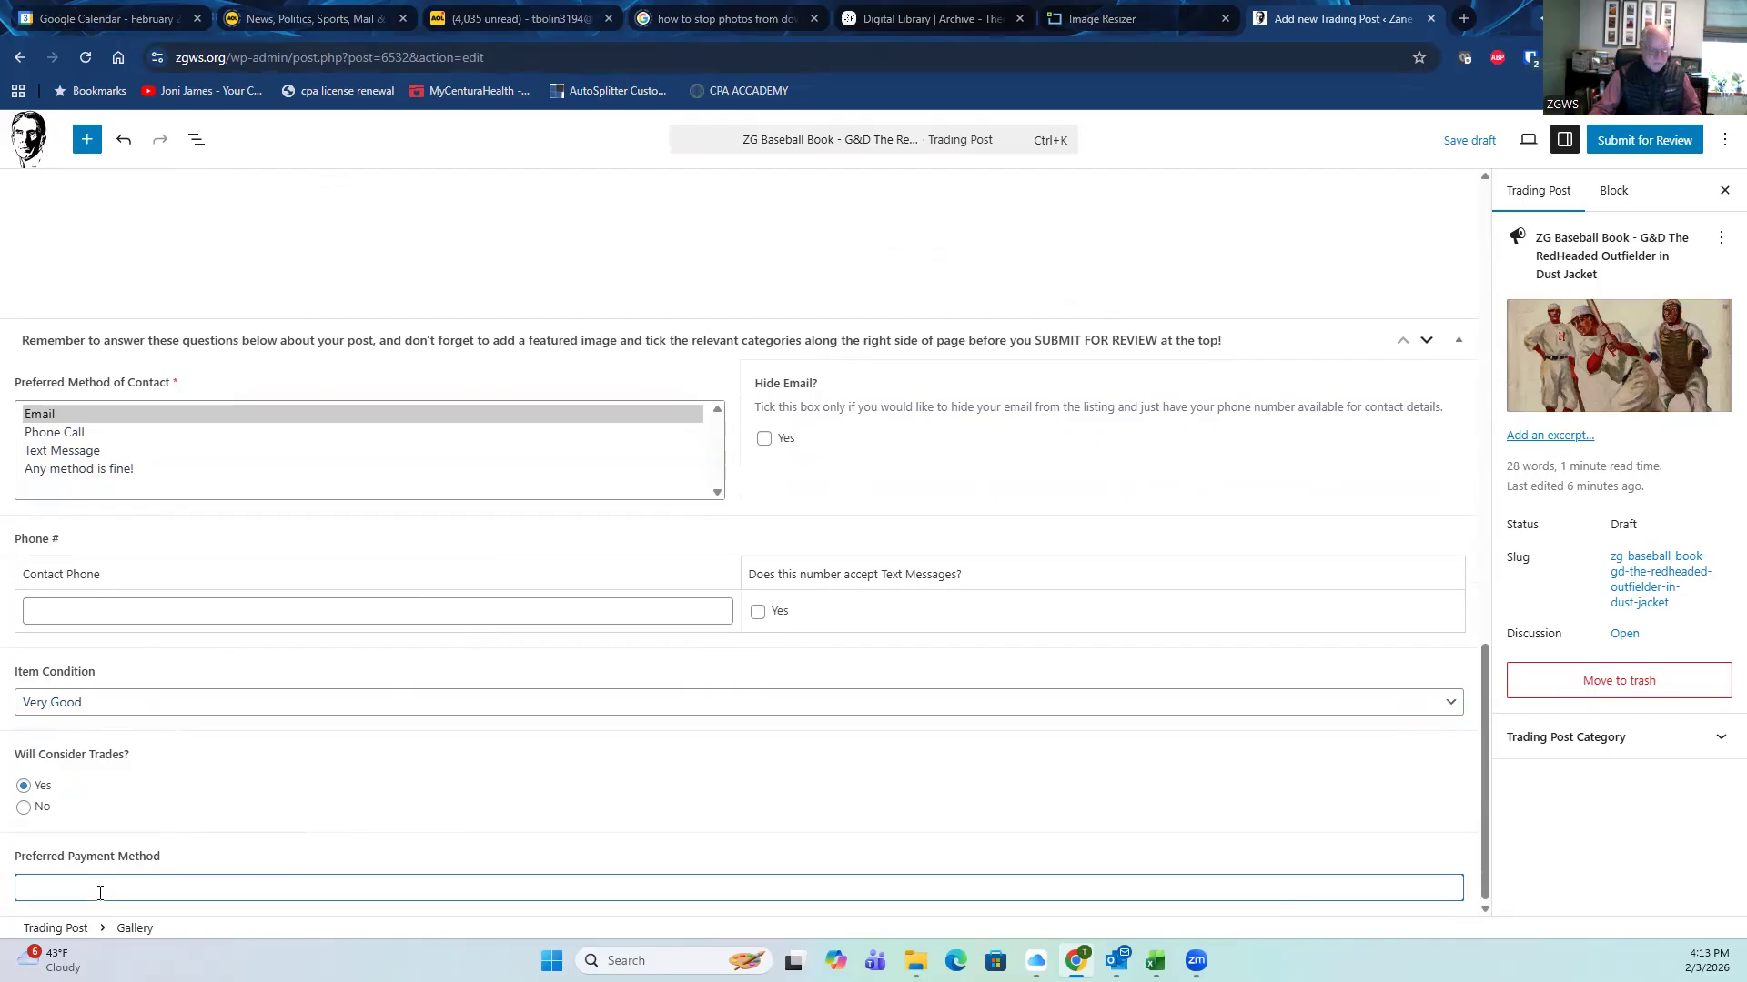
pyautogui.write('Check or Venmo')
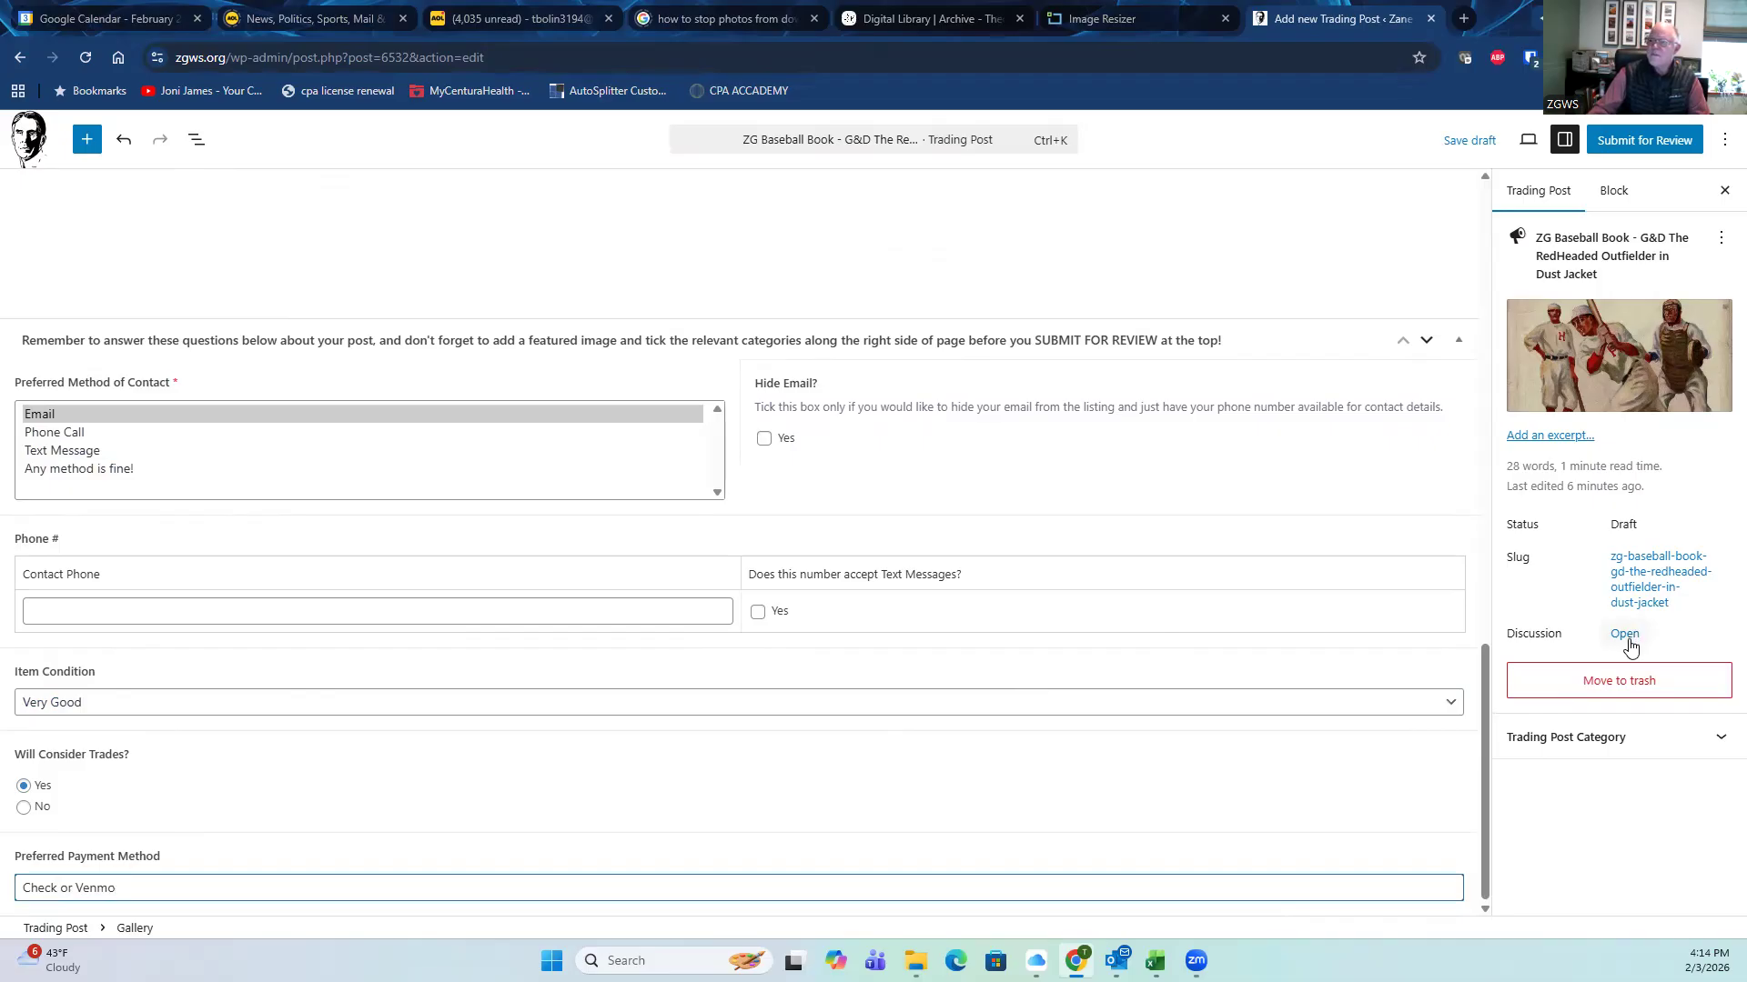
# Step: File the listing under the For Sale Trading Post category
pyautogui.click(1720, 740)
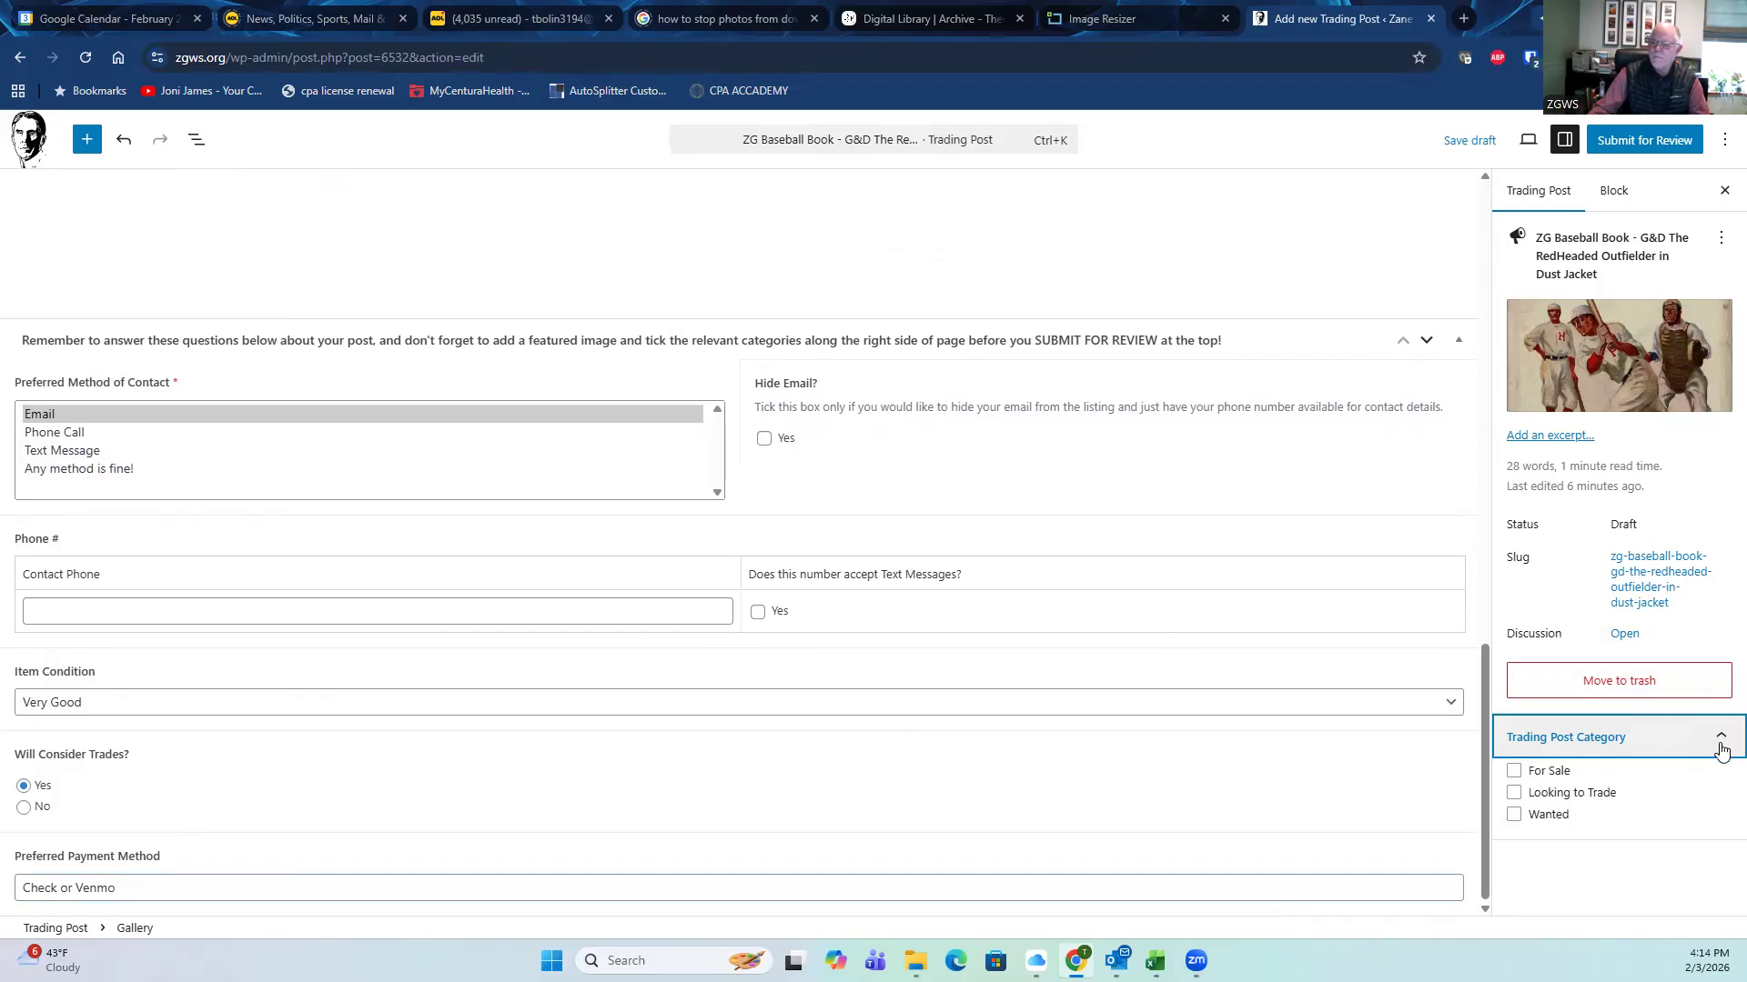
pyautogui.click(1514, 773)
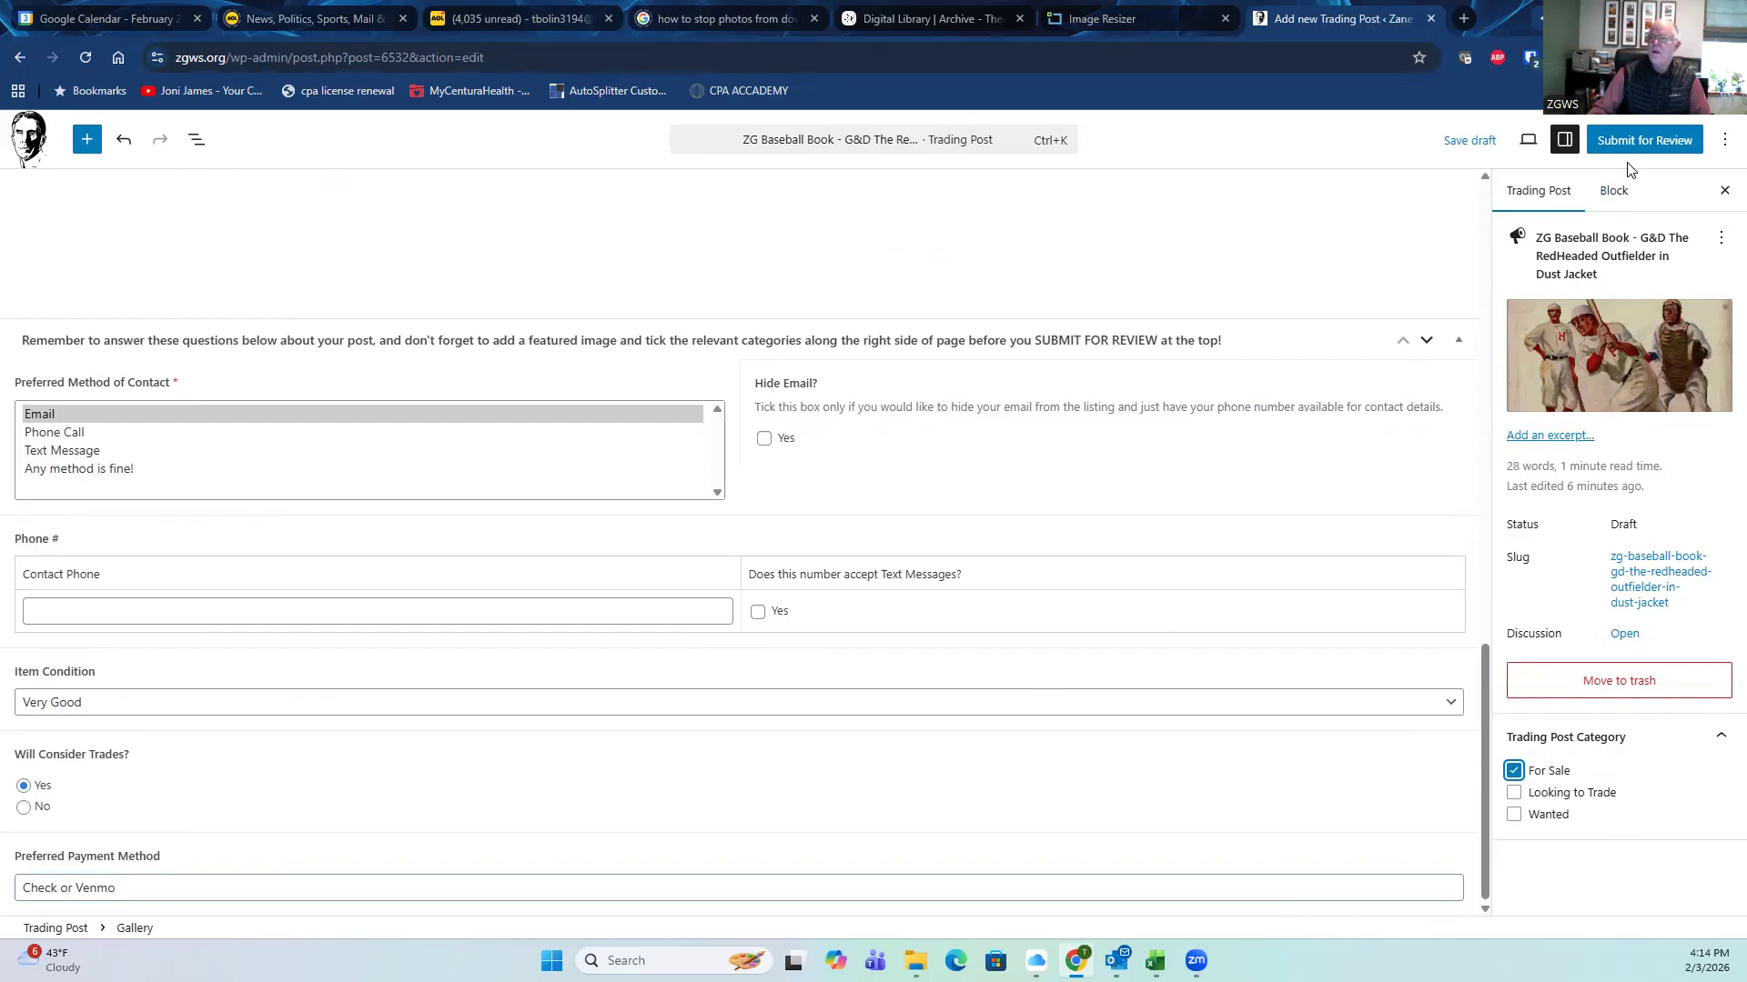
pyautogui.scroll(10, 627, 483)
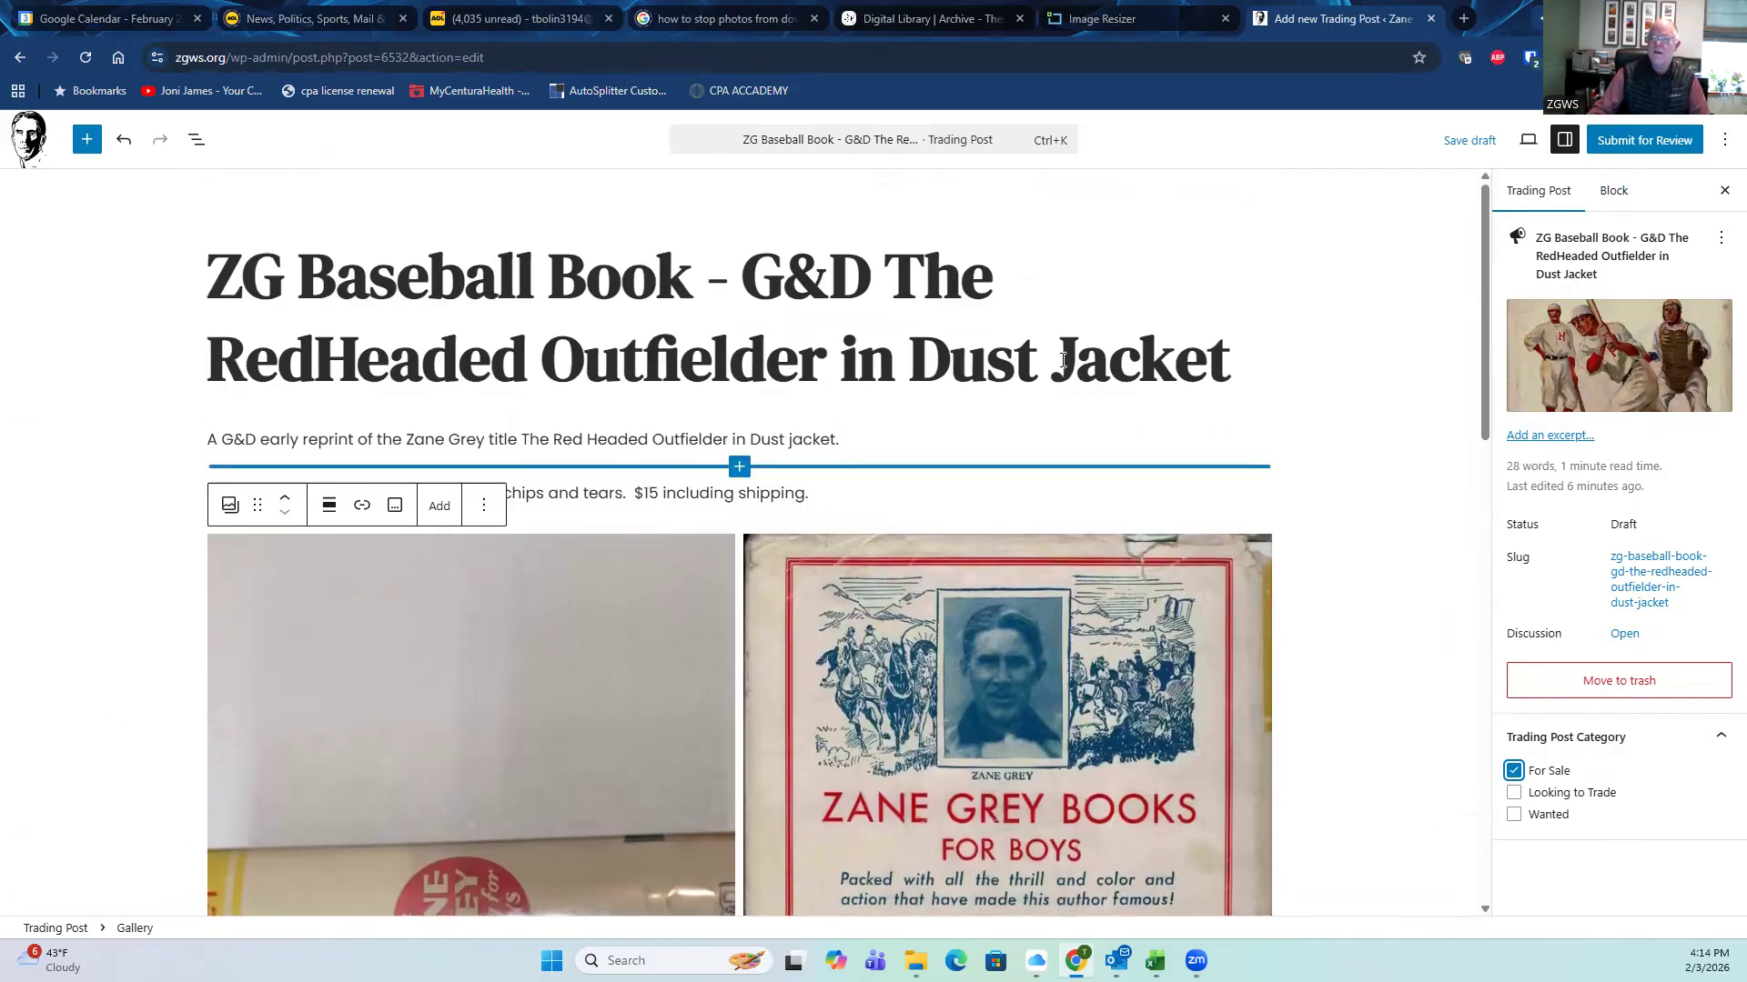
# Step: Submit the listing for review and open its preview
pyautogui.click(1624, 146)
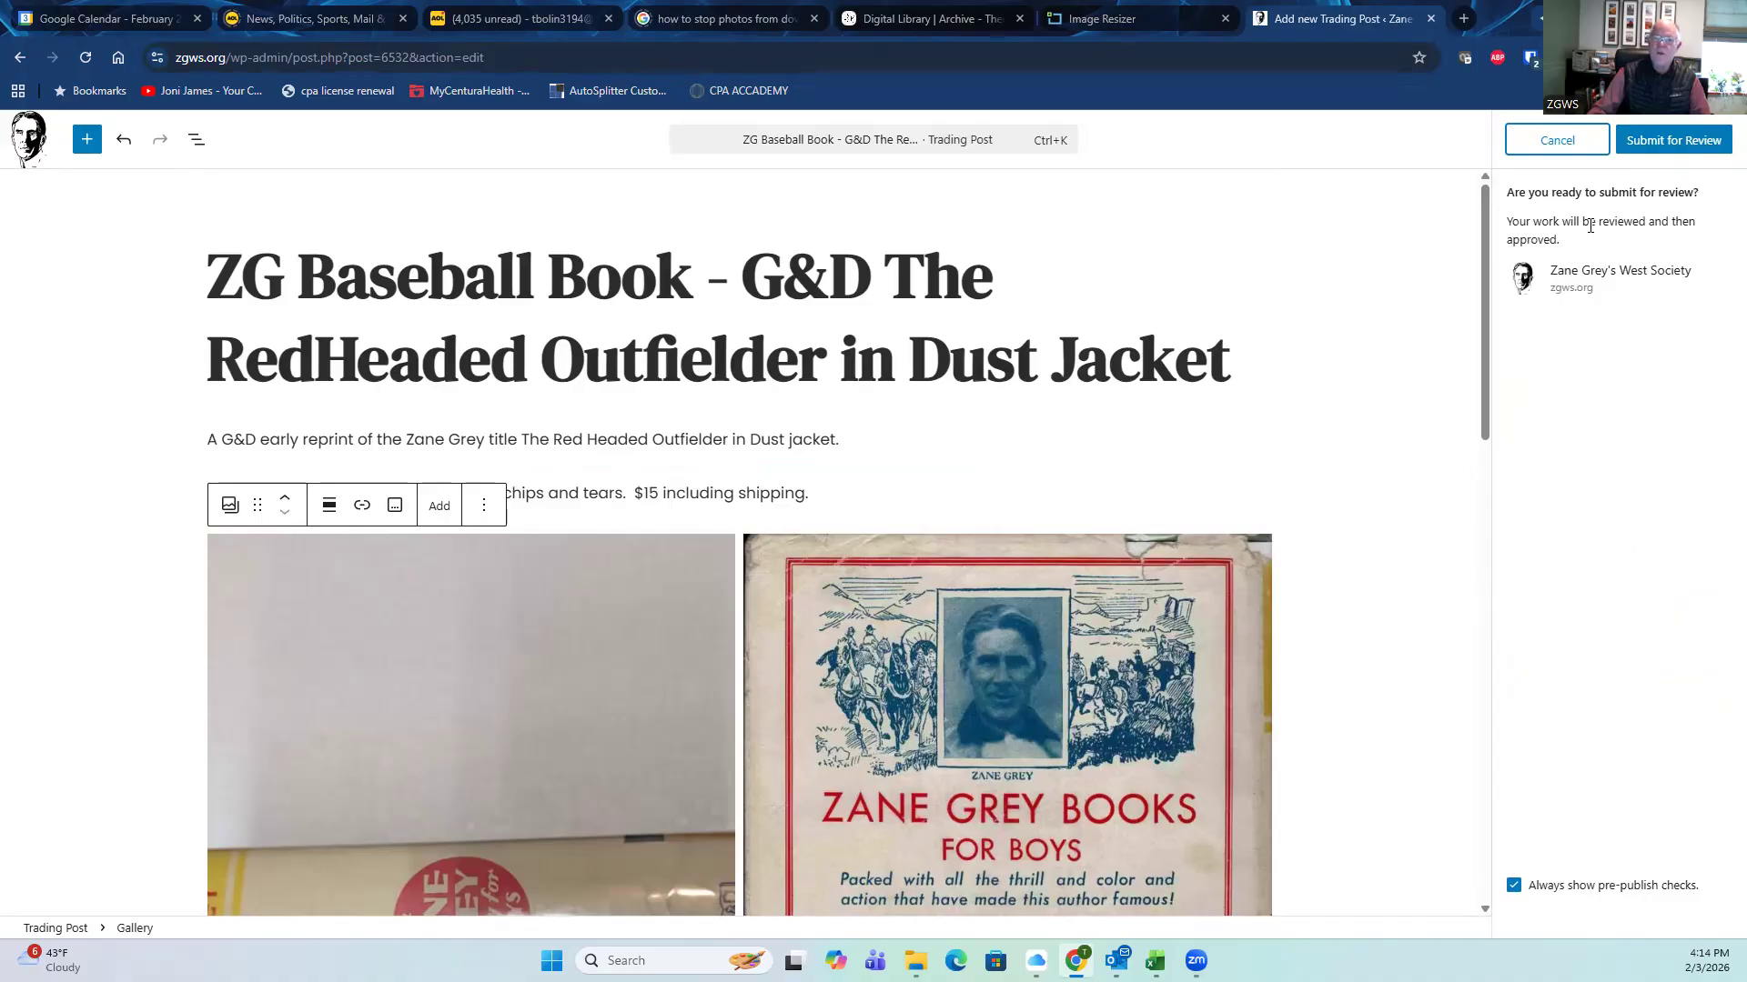
pyautogui.click(1661, 144)
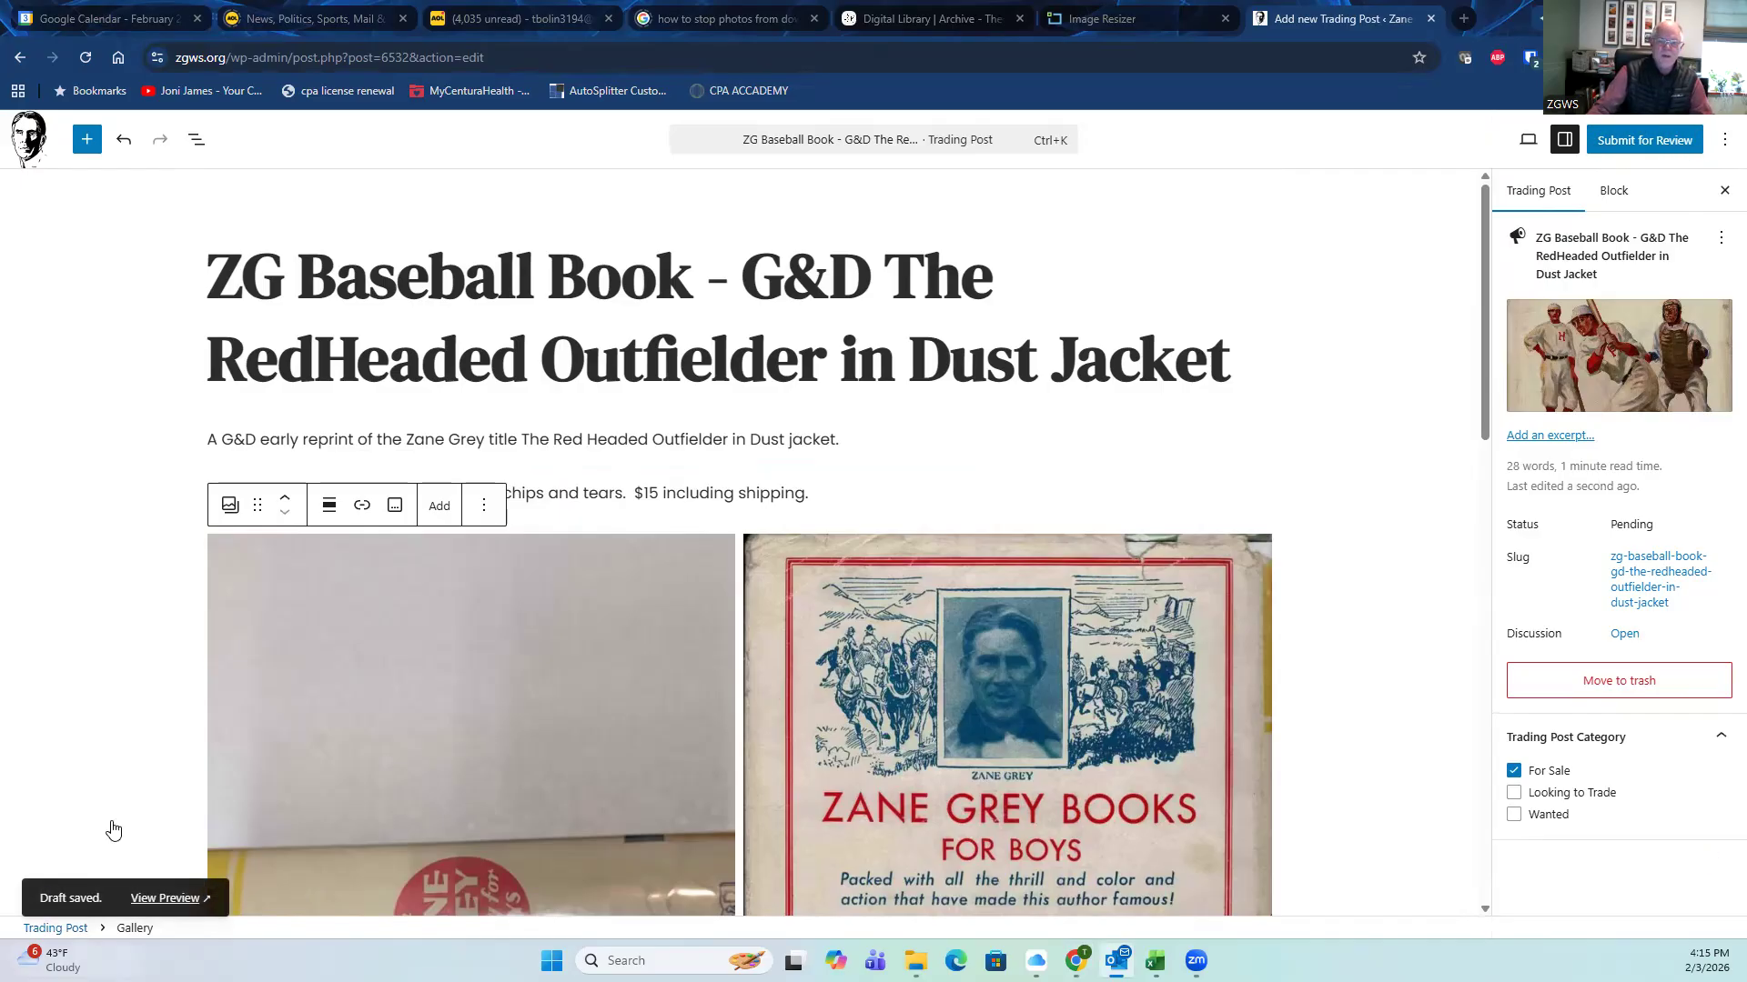
pyautogui.click(161, 900)
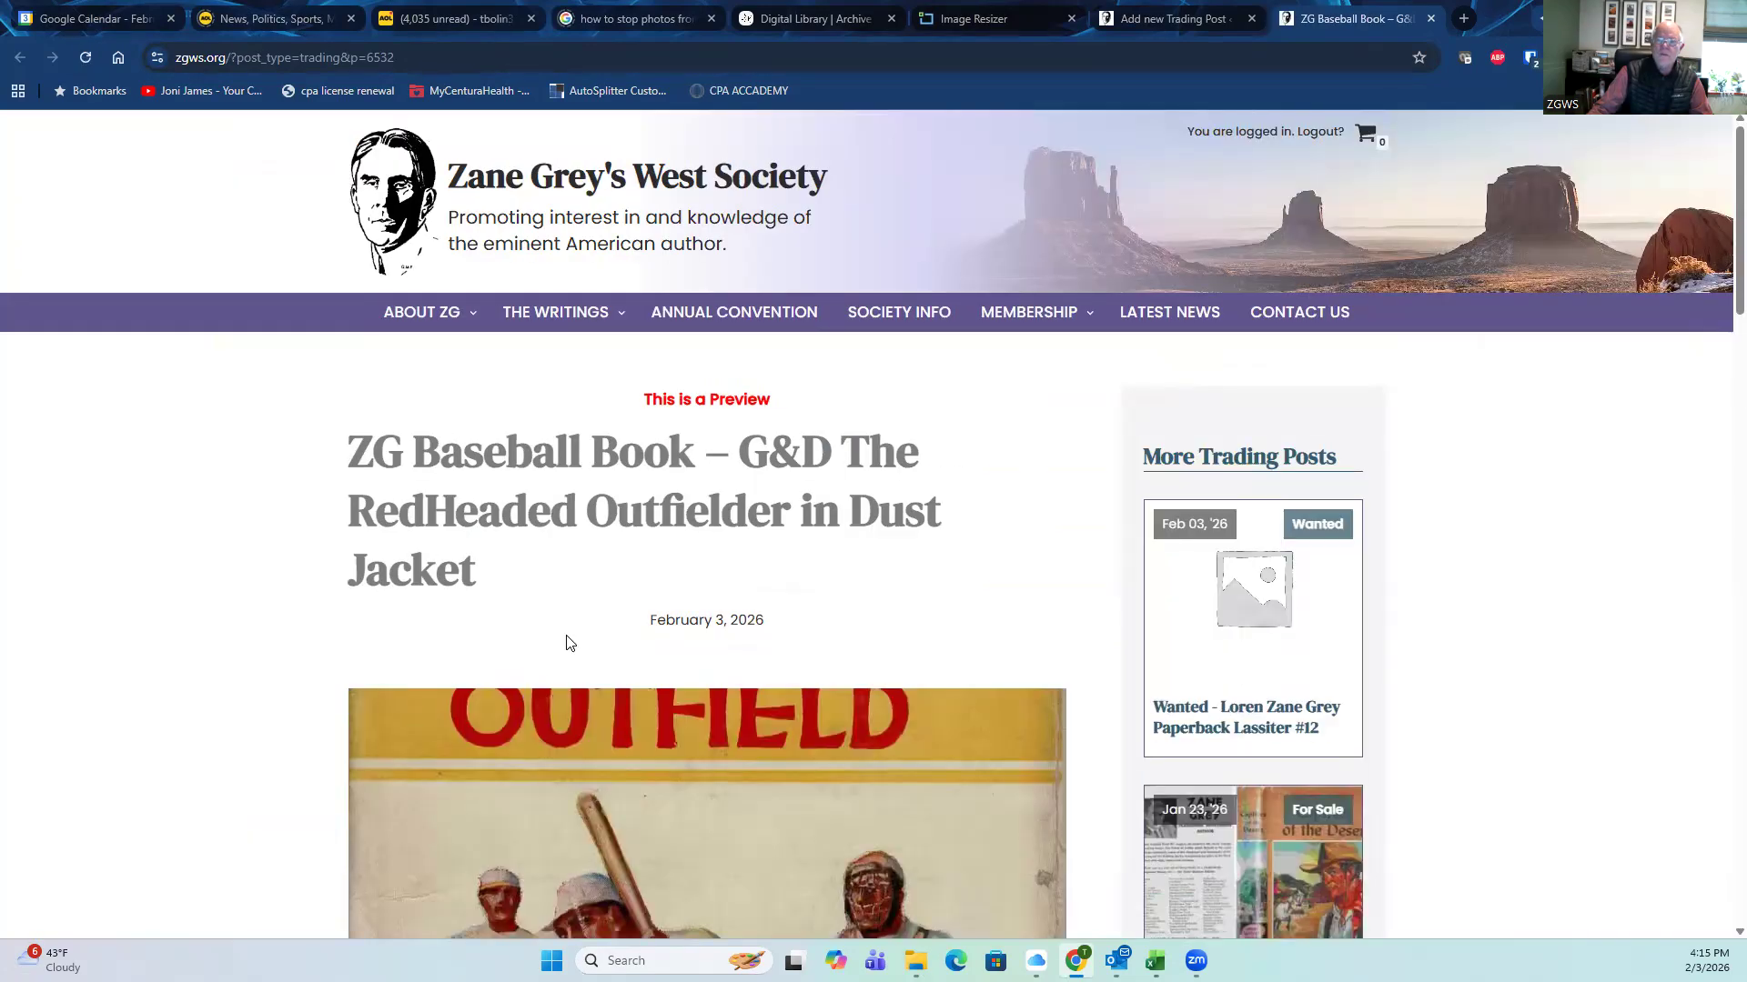
# Step: Scroll the preview to check the description, both photos and details: For Sale, Email, Very Good, Check or Venmo
pyautogui.scroll(-2, 408, 635)
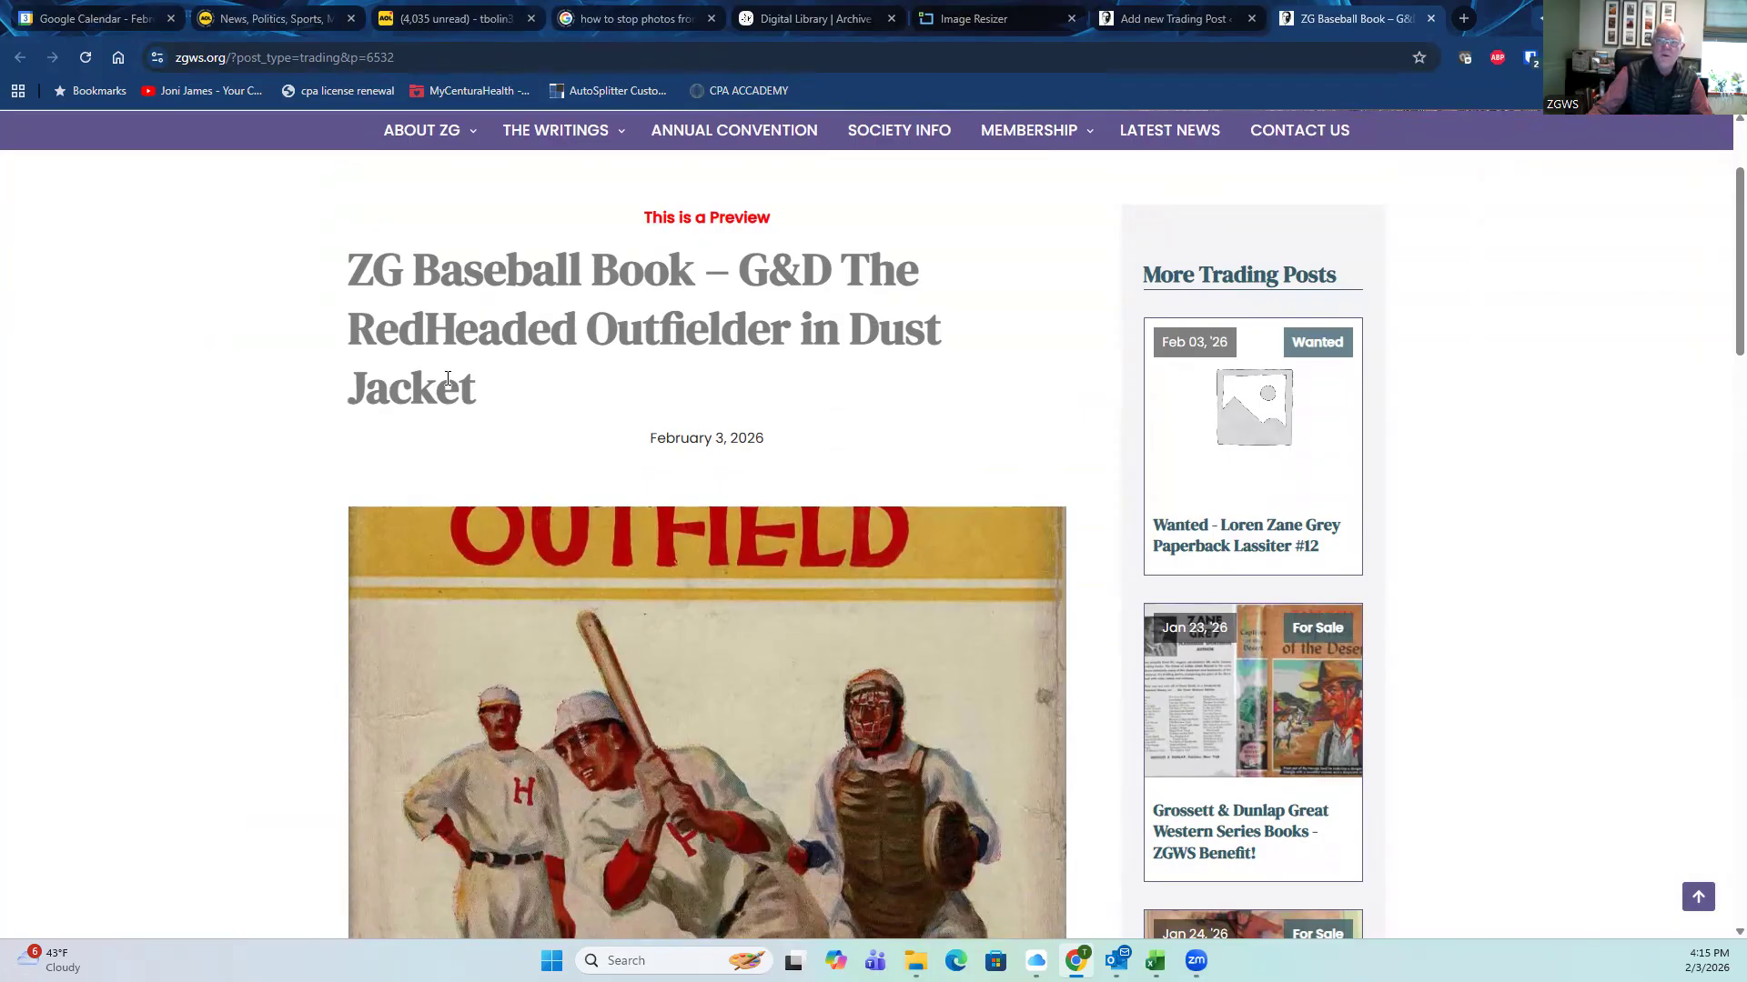
pyautogui.scroll(-5, 440, 401)
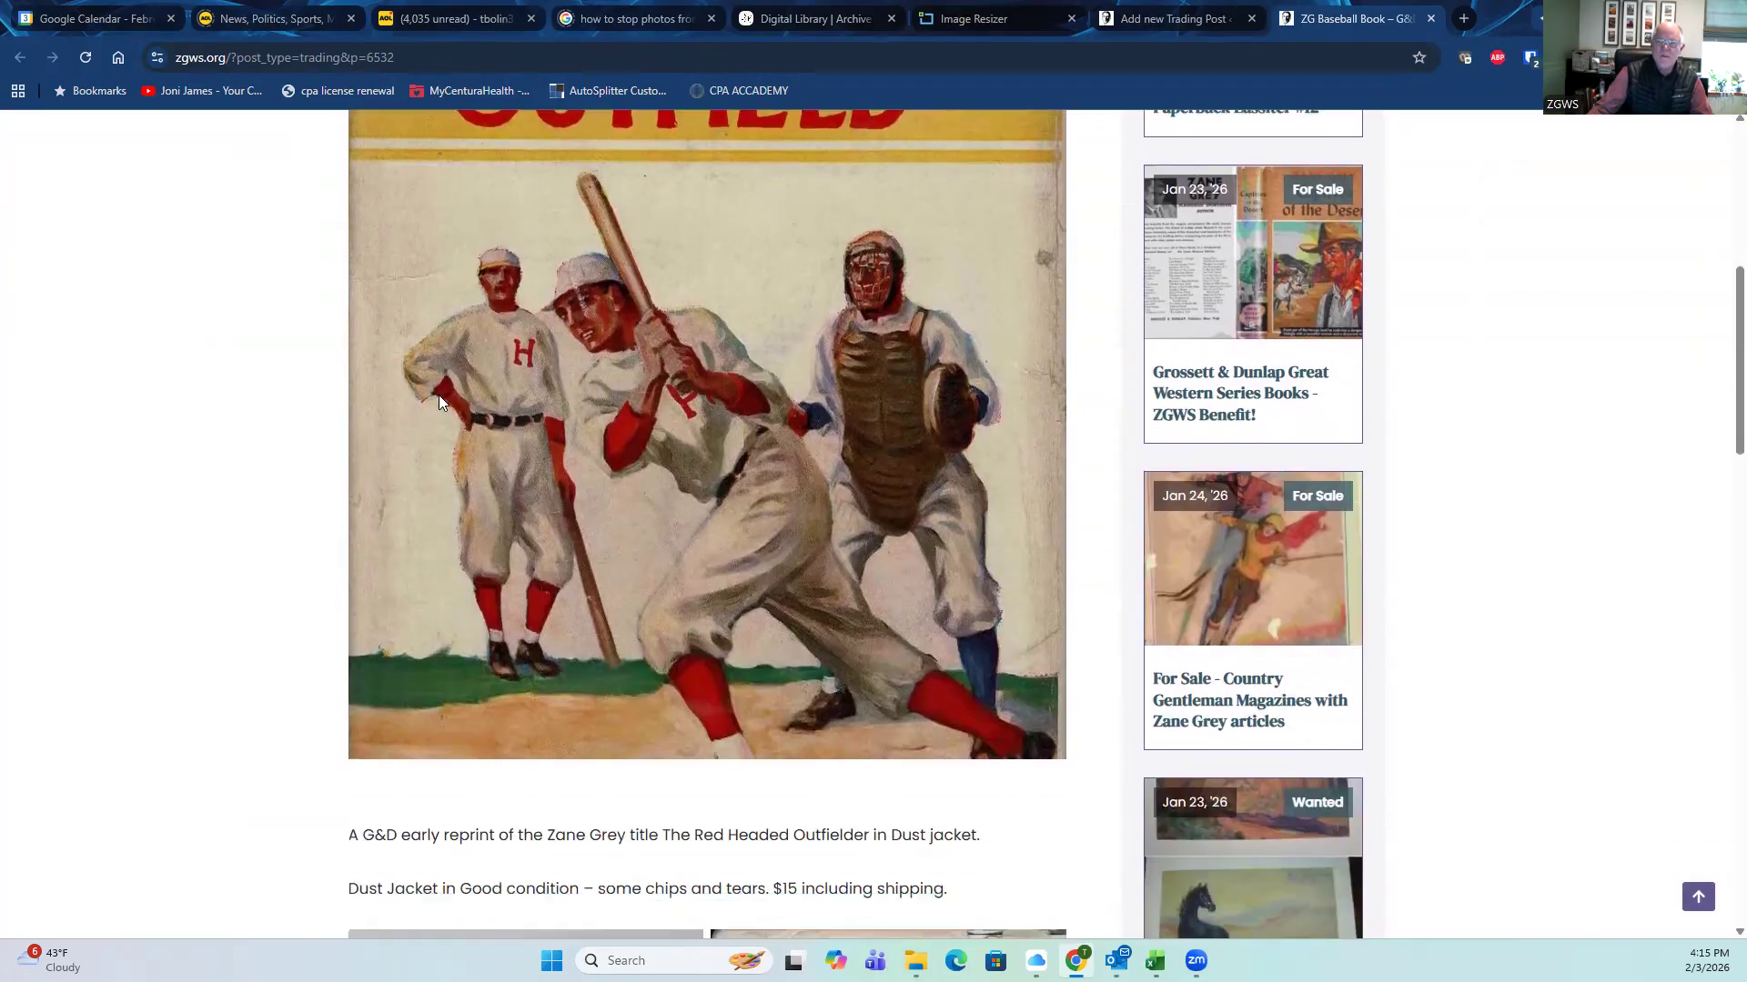
pyautogui.scroll(-3, 439, 400)
pyautogui.scroll(4, 427, 406)
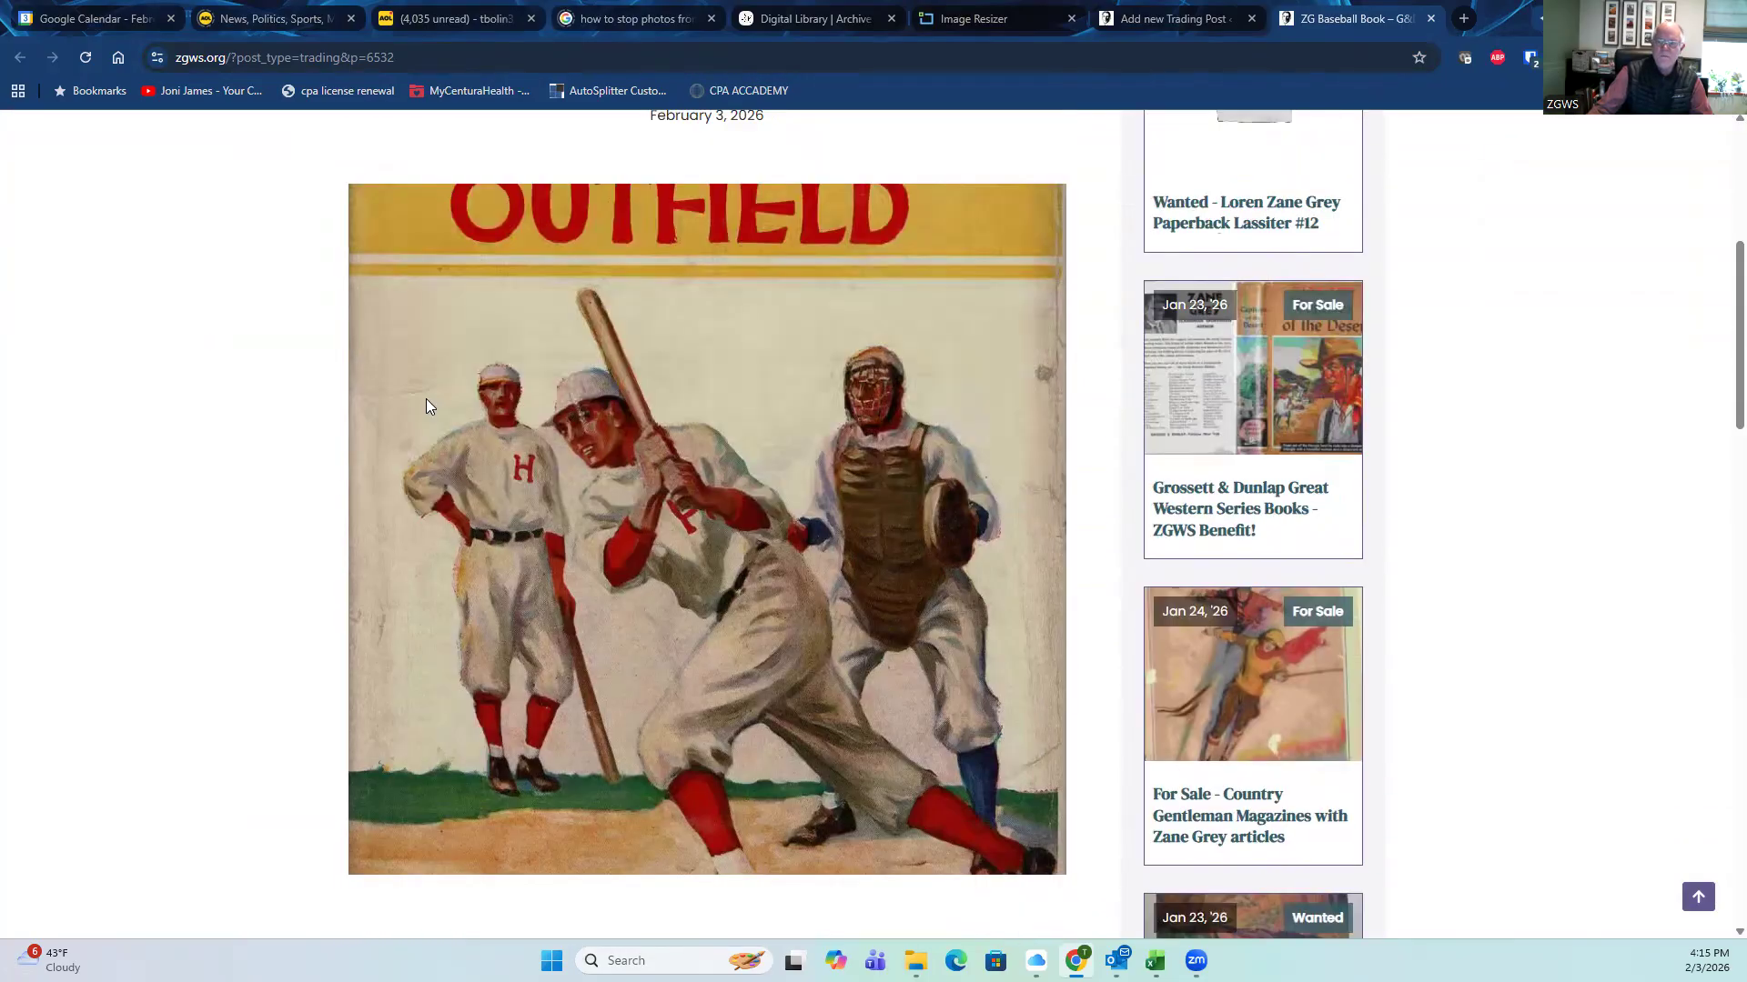
pyautogui.scroll(-3, 420, 400)
pyautogui.scroll(4, 416, 403)
pyautogui.scroll(6, 417, 400)
pyautogui.scroll(-6, 414, 400)
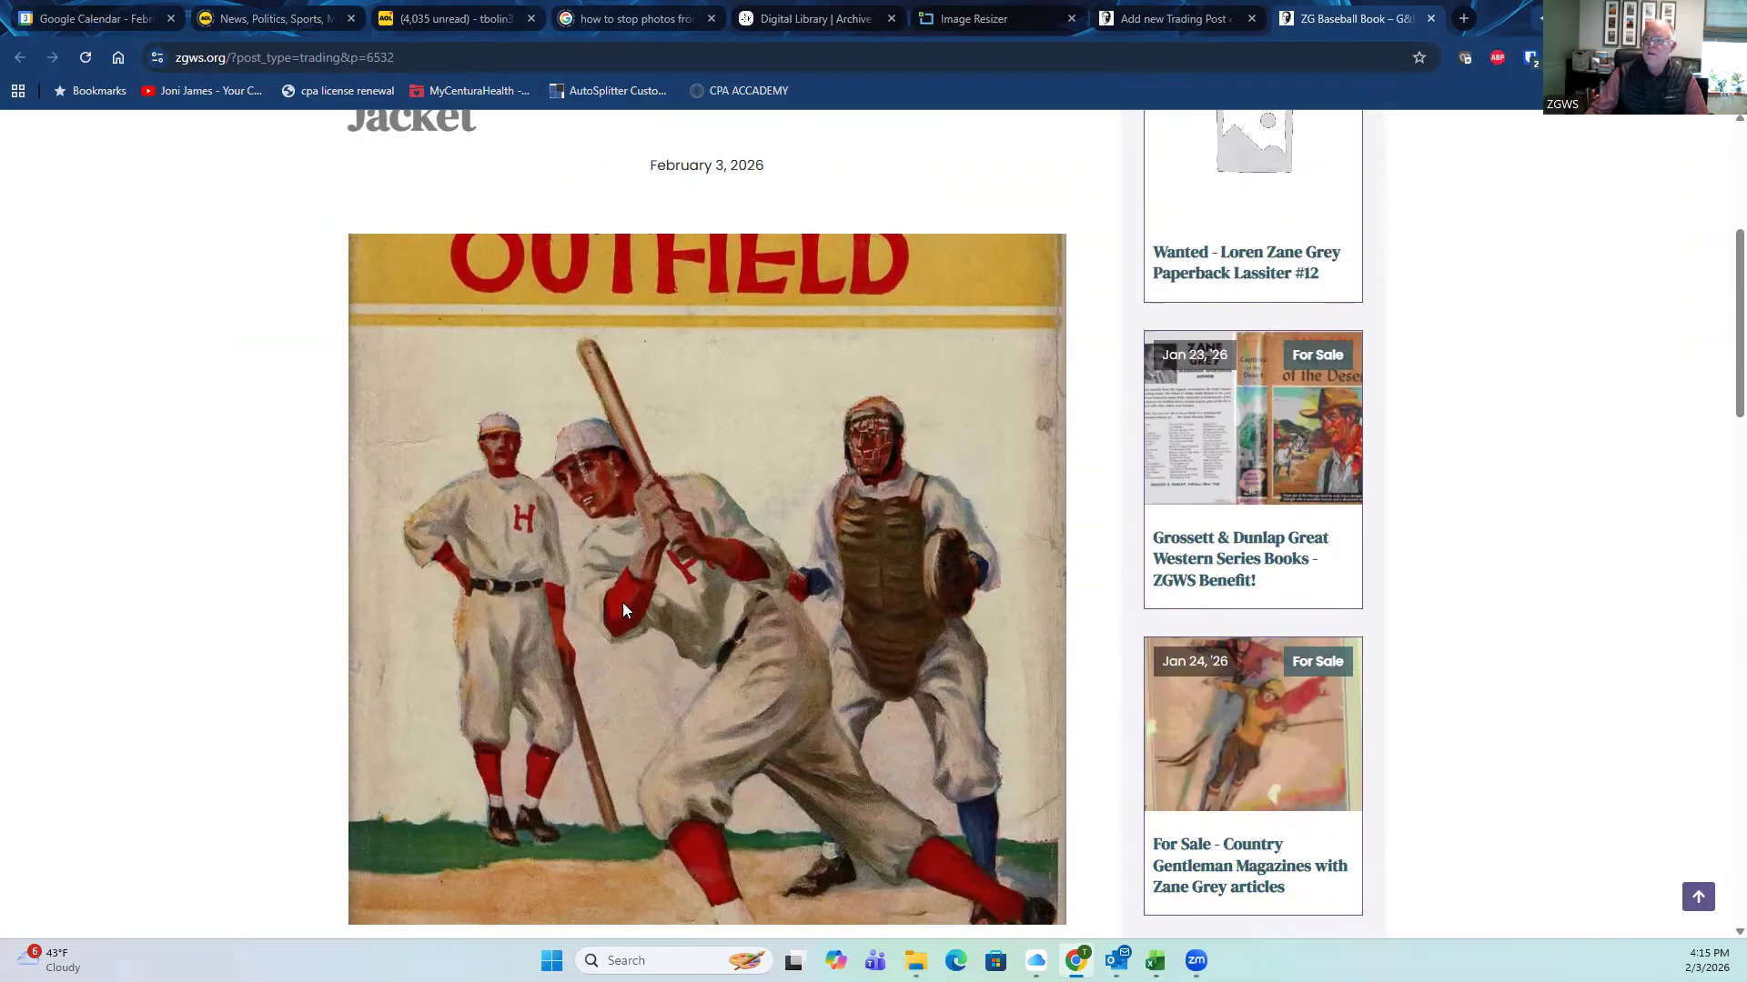
pyautogui.scroll(-4, 624, 610)
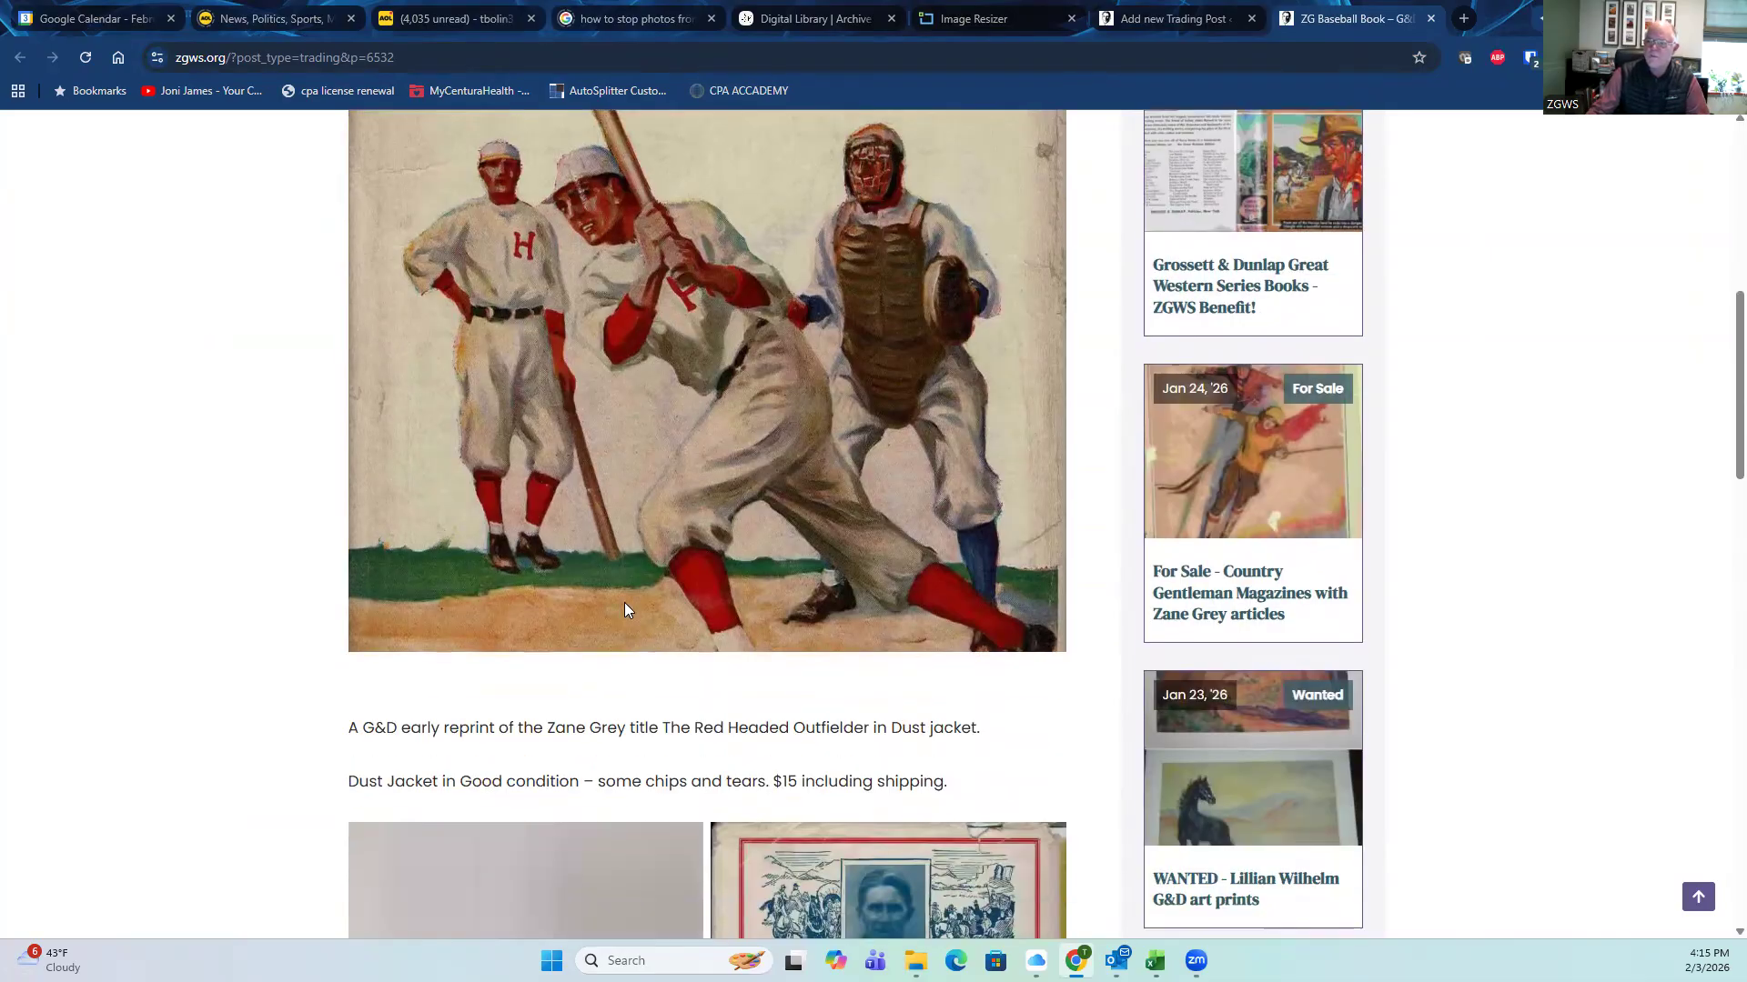
pyautogui.scroll(-5, 626, 610)
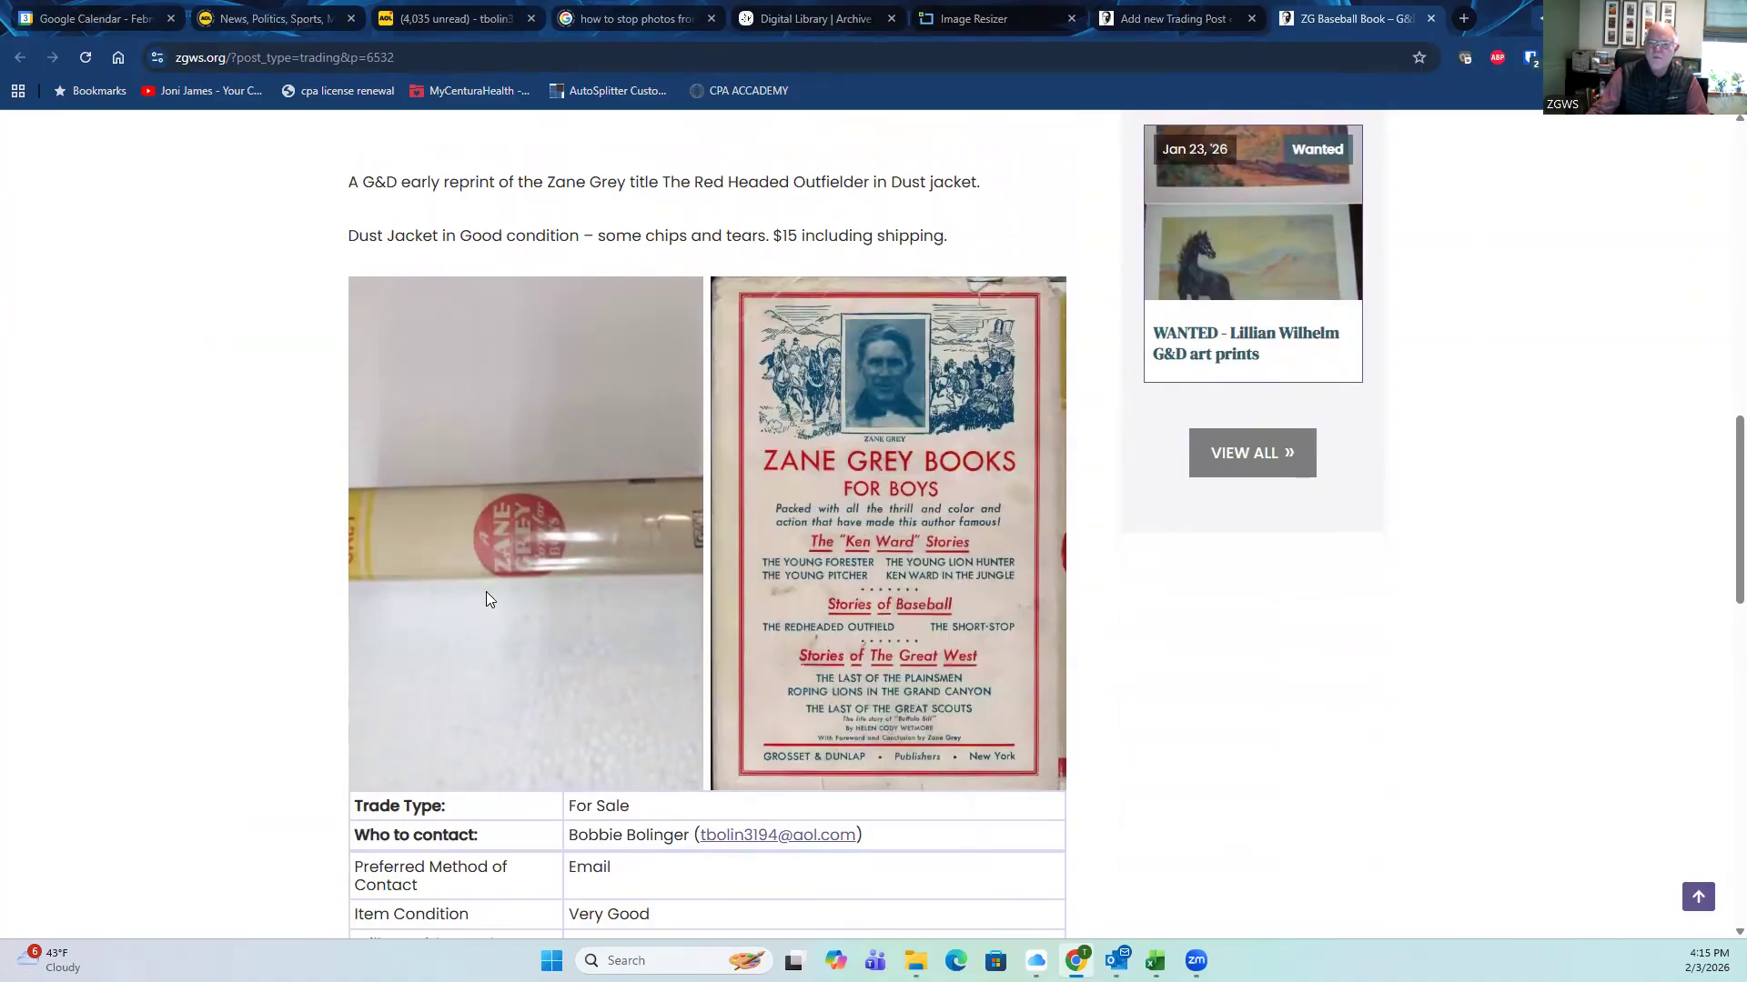
pyautogui.scroll(-3, 275, 311)
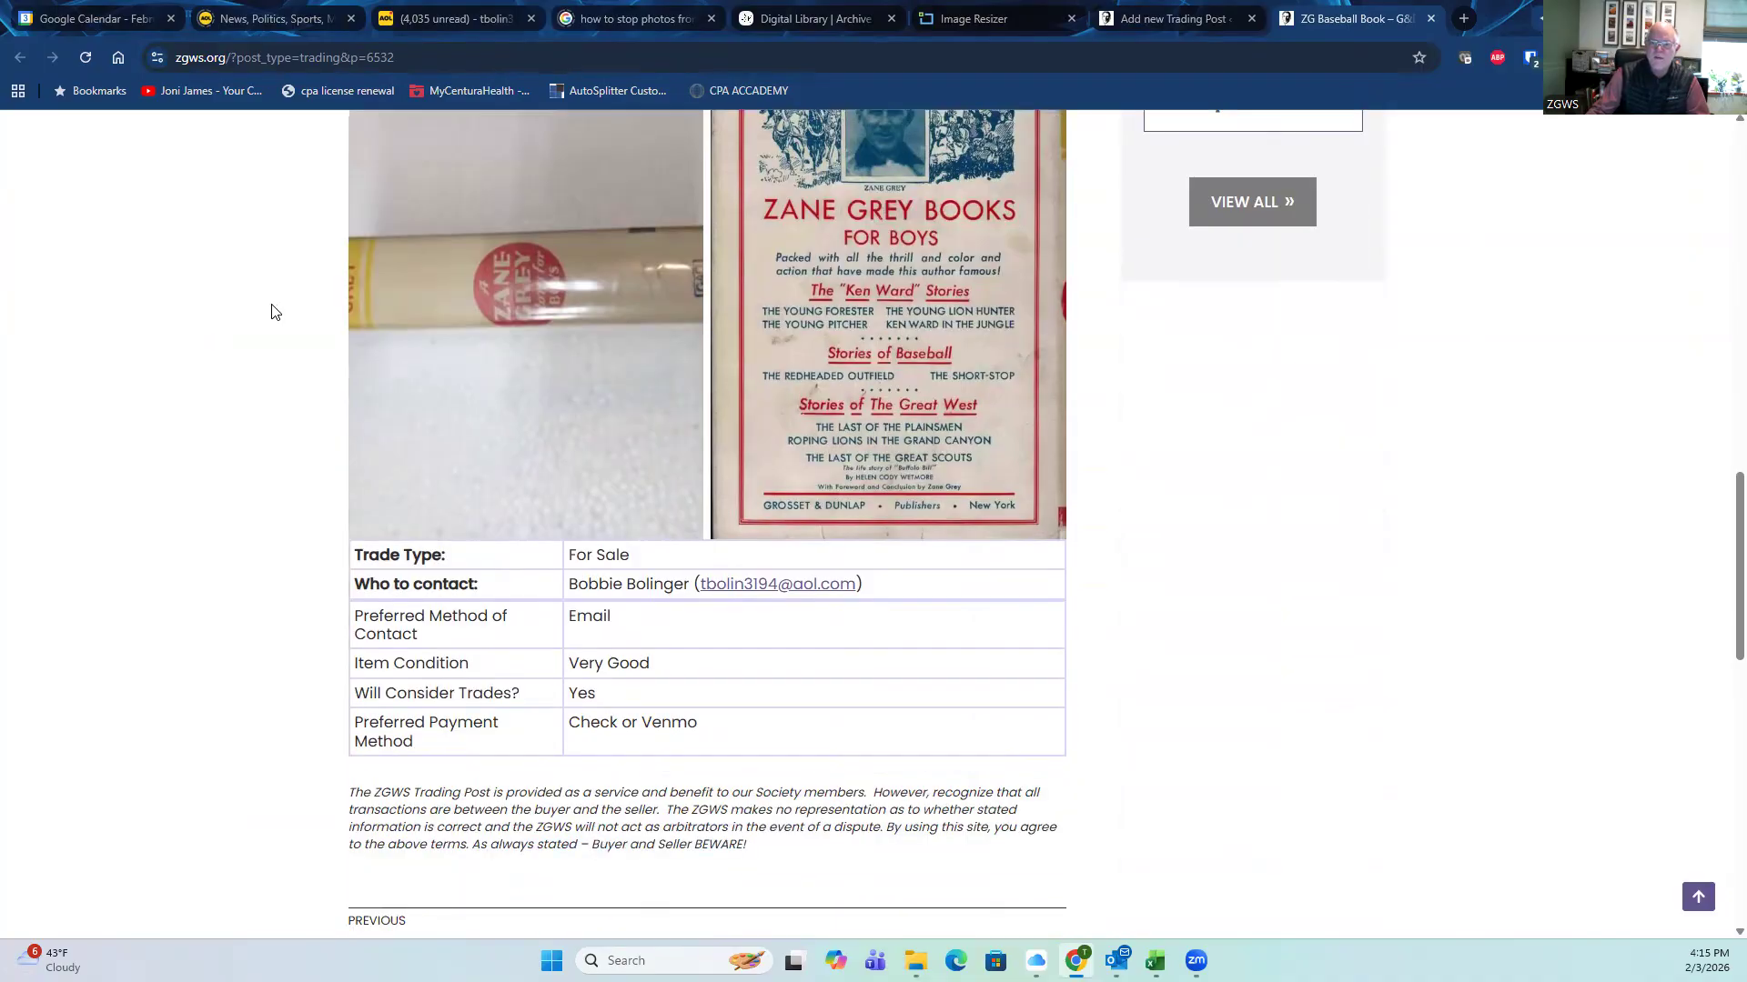
pyautogui.scroll(-4, 264, 310)
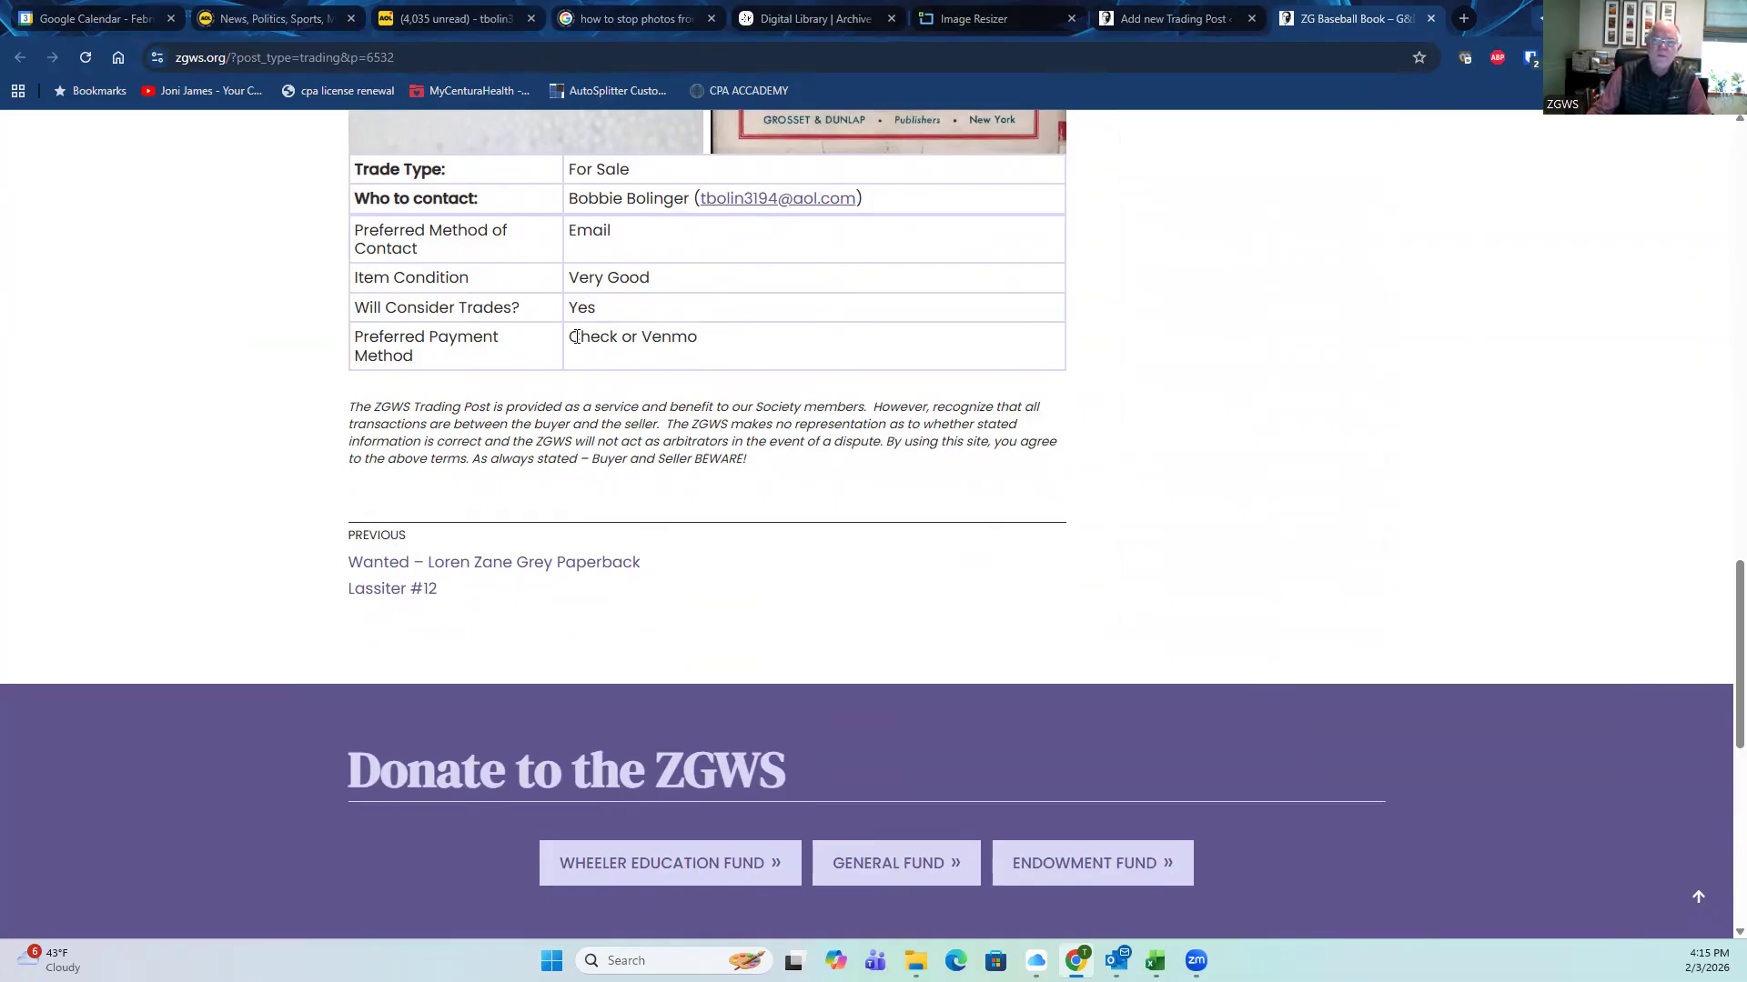
pyautogui.scroll(1, 561, 443)
pyautogui.scroll(10, 561, 442)
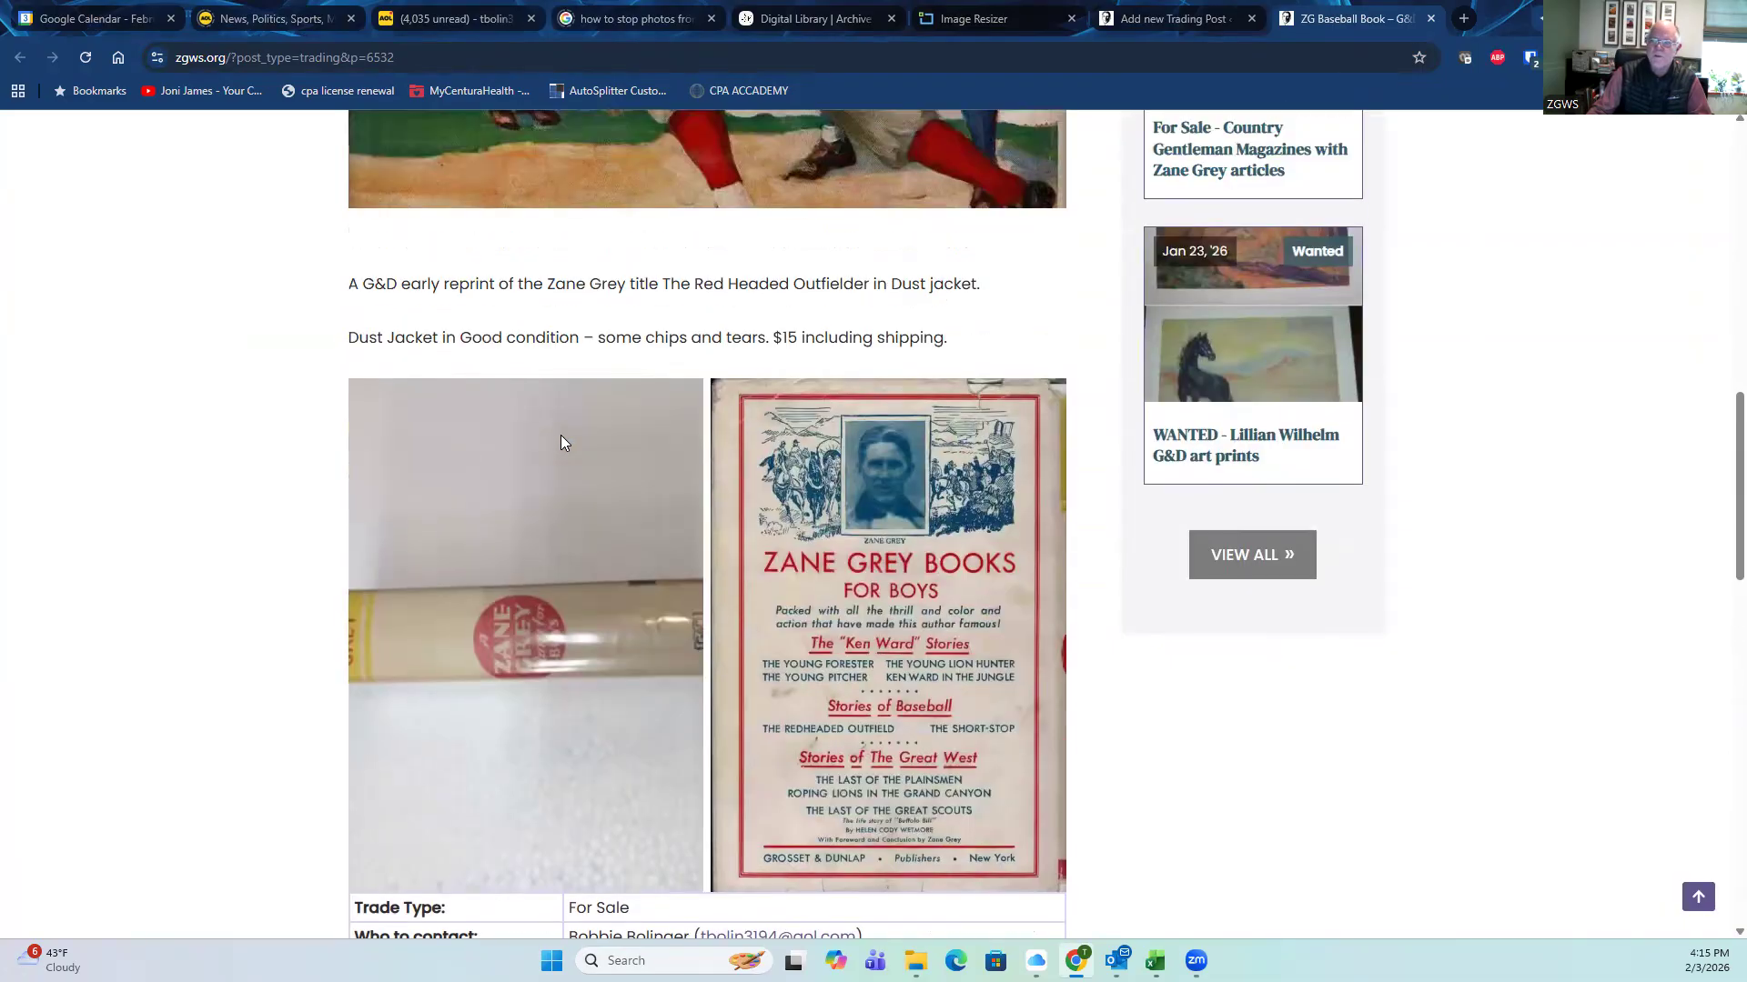
pyautogui.scroll(8, 560, 443)
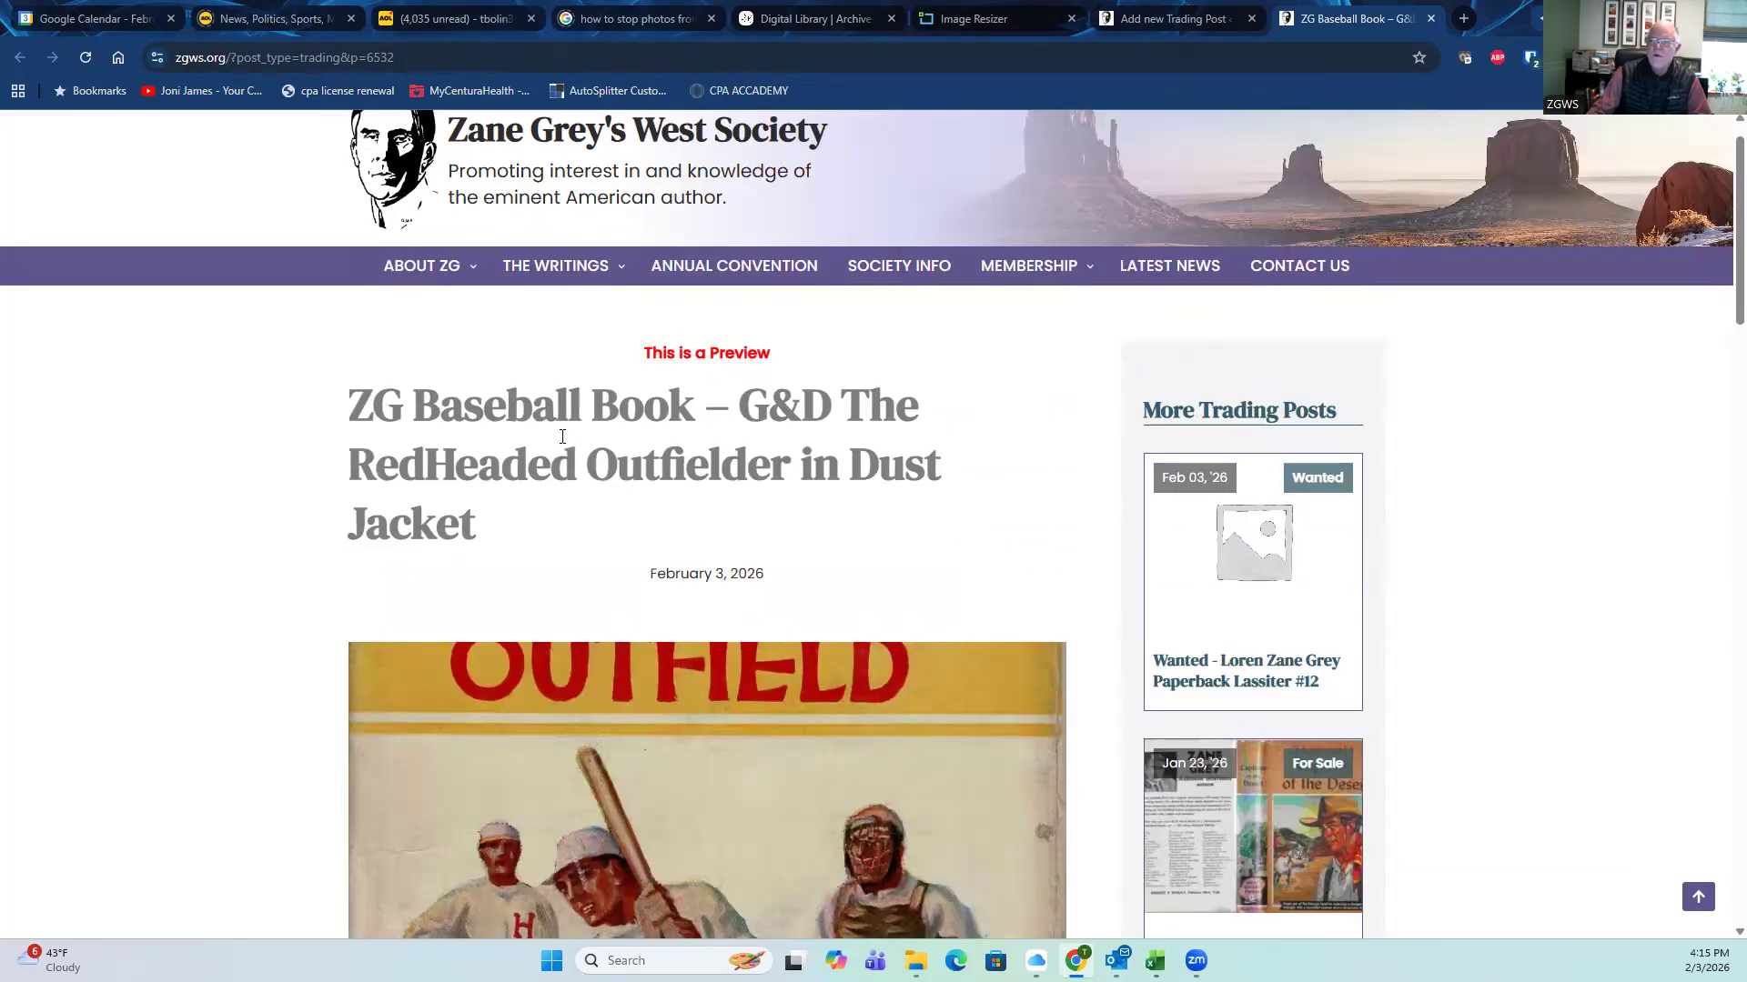
pyautogui.scroll(1, 562, 437)
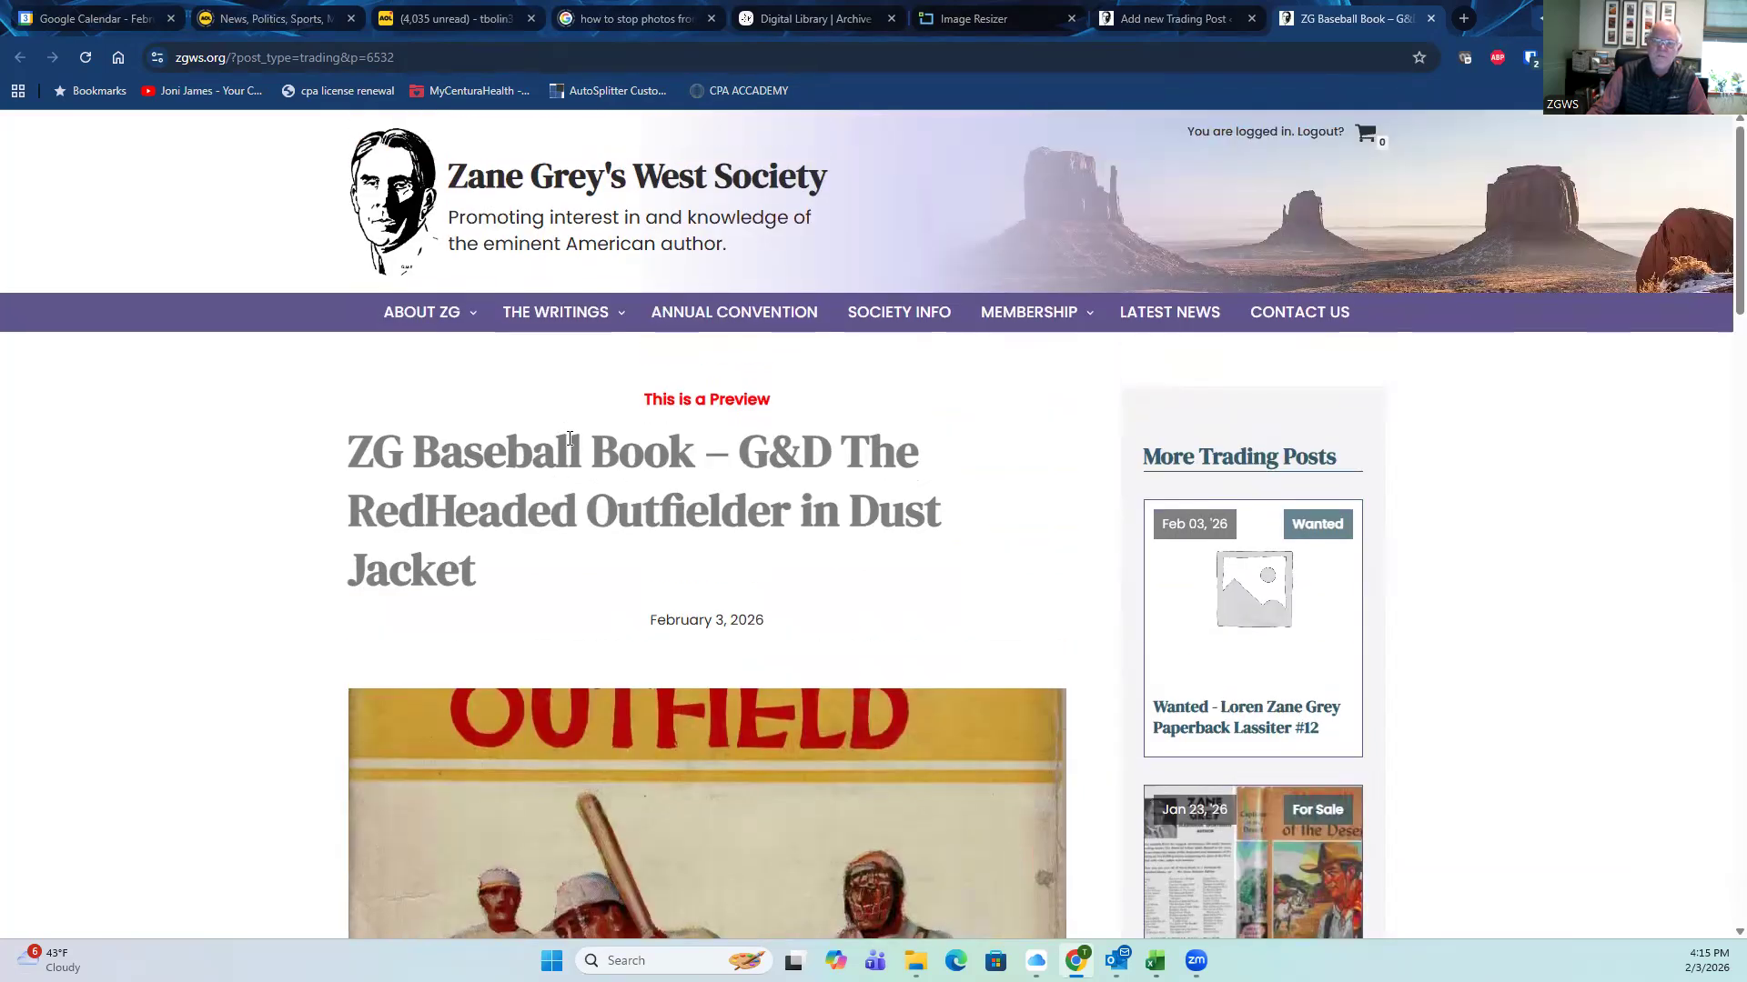